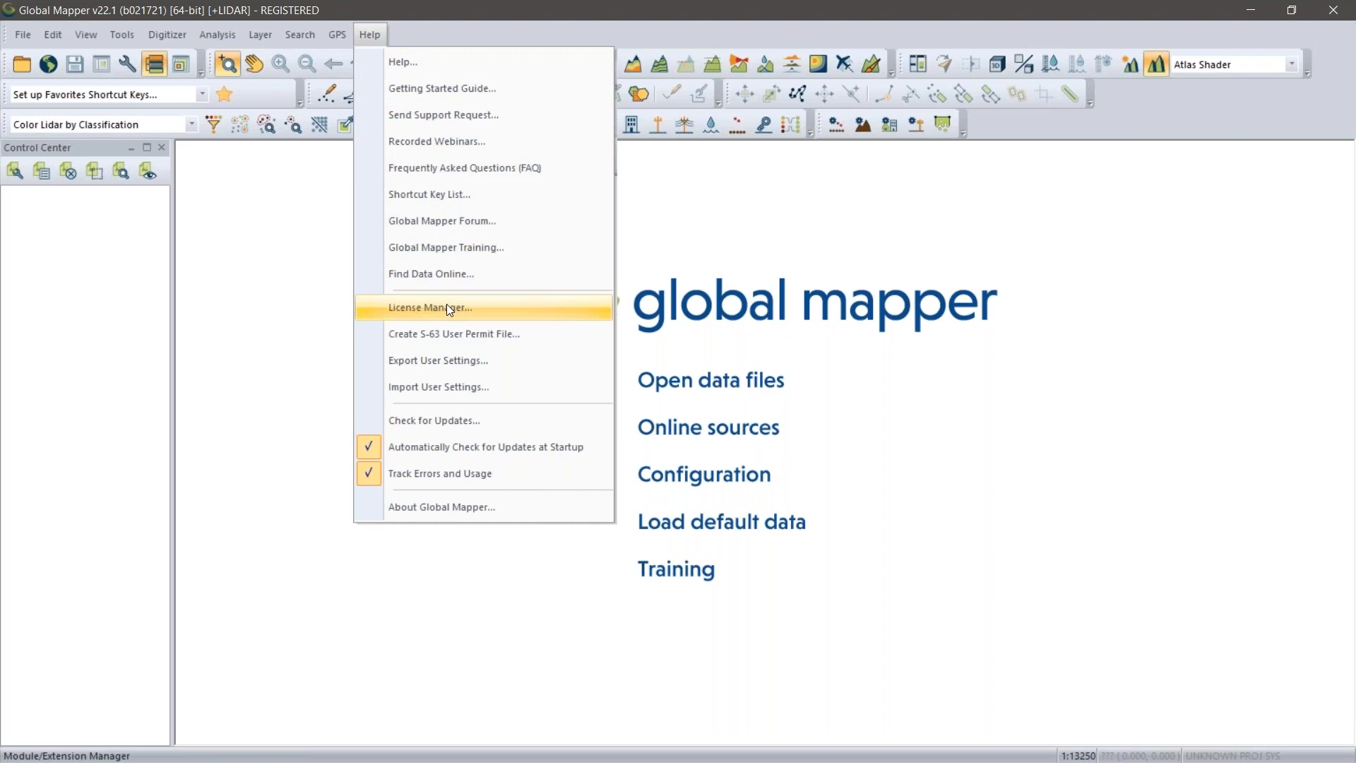
# Review the licences and registered extensions in the License Manager, and close it
pyautogui.click(446, 305)
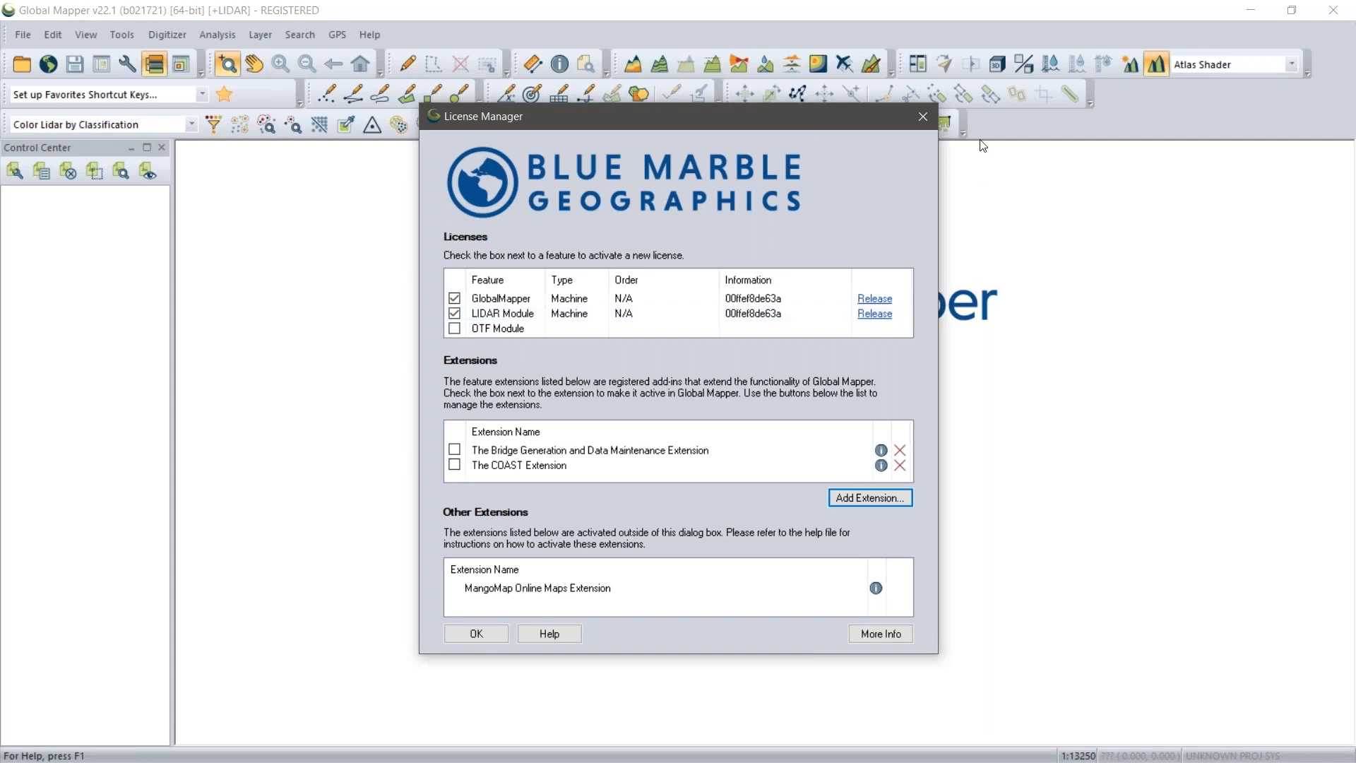
pyautogui.click(927, 127)
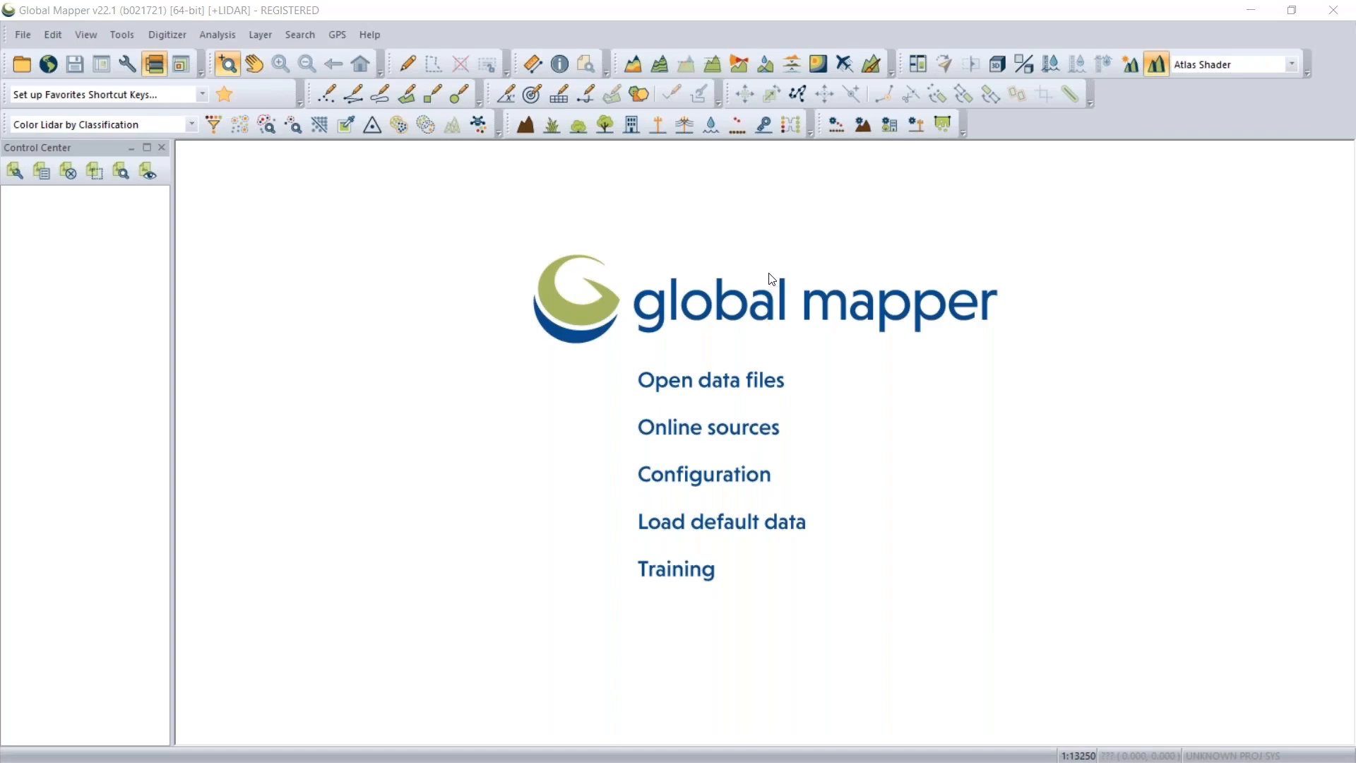
# Switch to the window with the ManualEdit.gmw workspace and look over the whole Jubilee_Farm.laz point cloud
pyautogui.hotkey('alt', 'Tab')
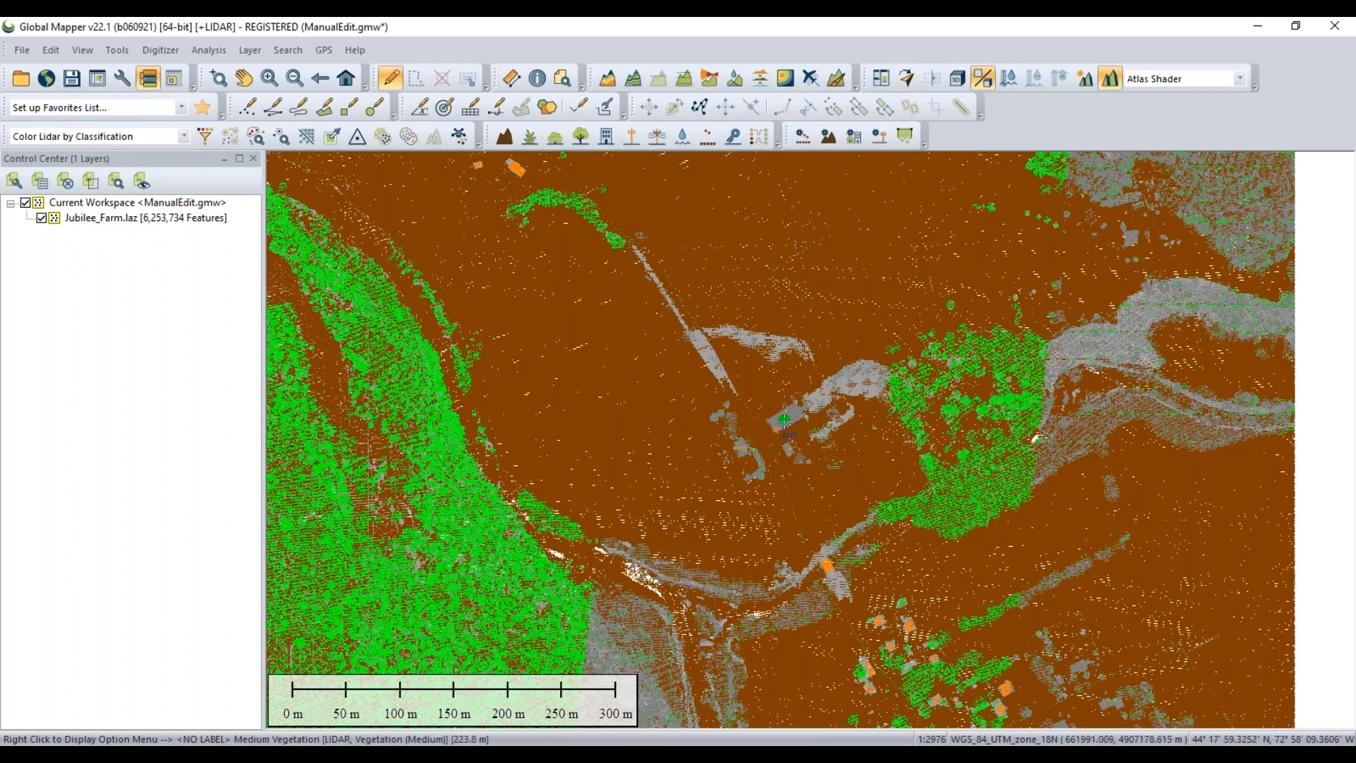
pyautogui.scroll(-1, 702, 422)
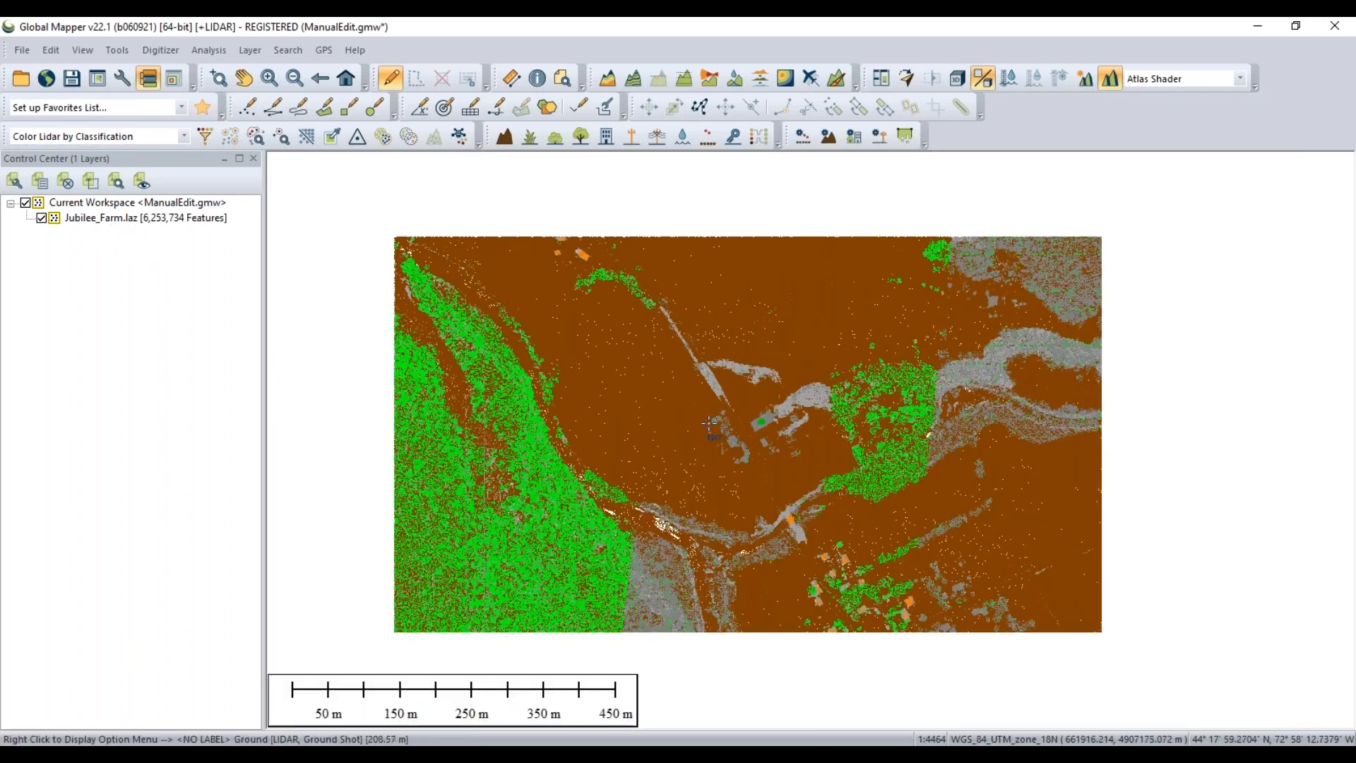
pyautogui.scroll(1, 741, 416)
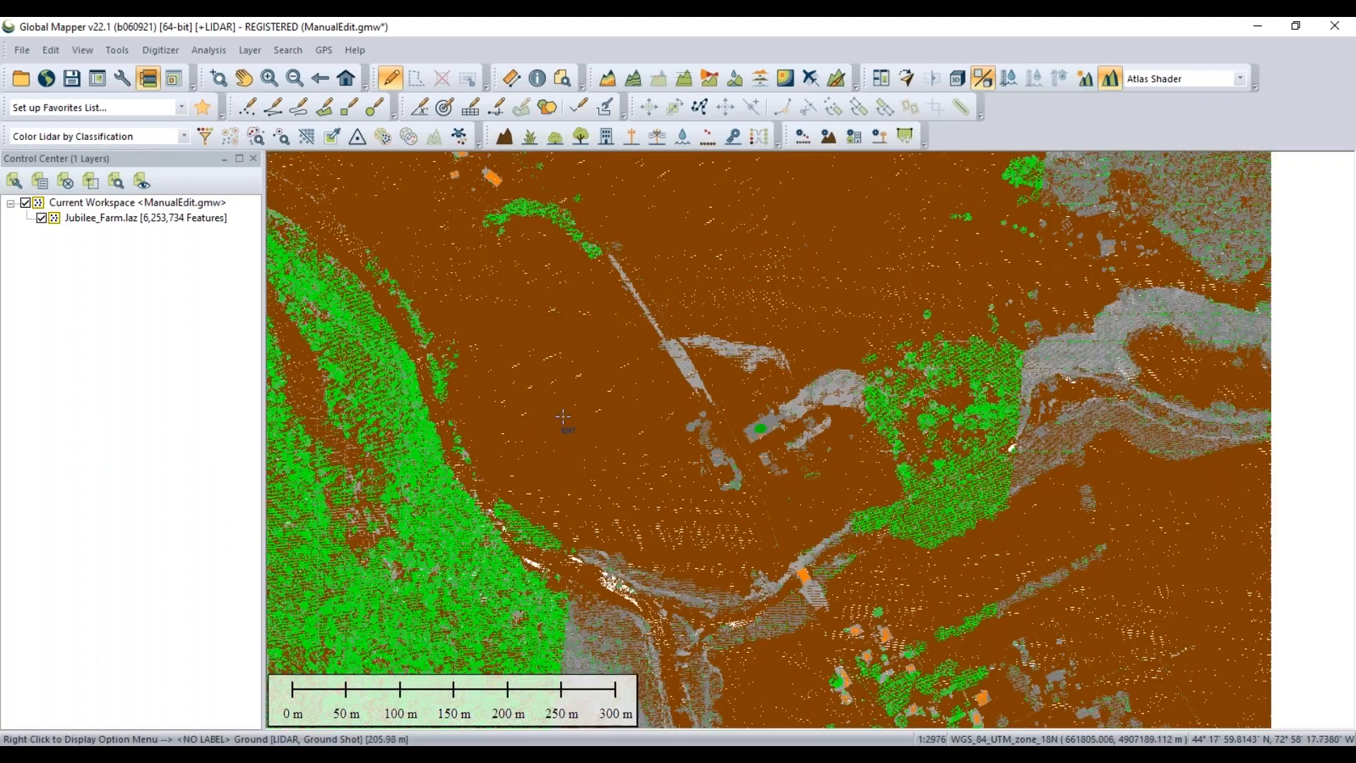
pyautogui.moveTo(558, 407); pyautogui.dragTo(626, 450)
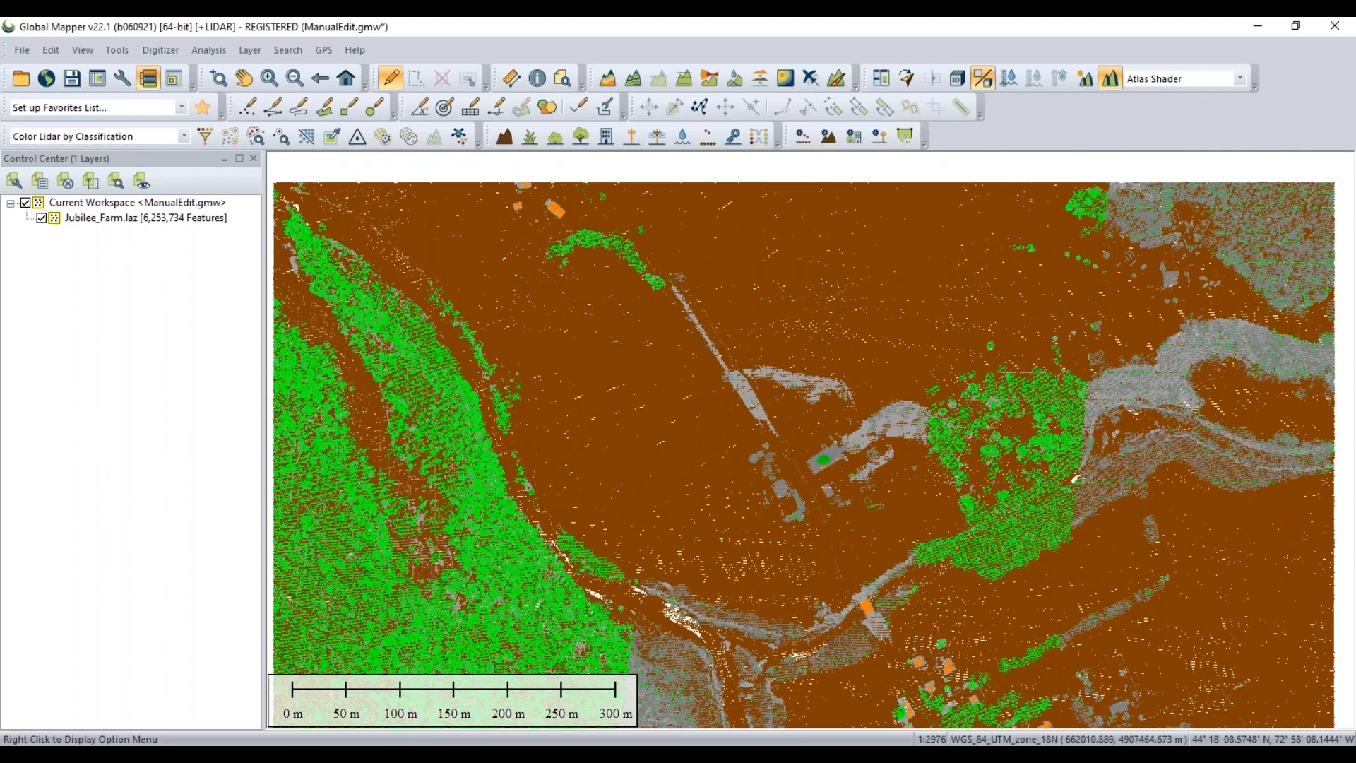
# Open the point cloud in the 3D Viewer and examine the vegetation, ground and building classes across the site
pyautogui.click(957, 77)
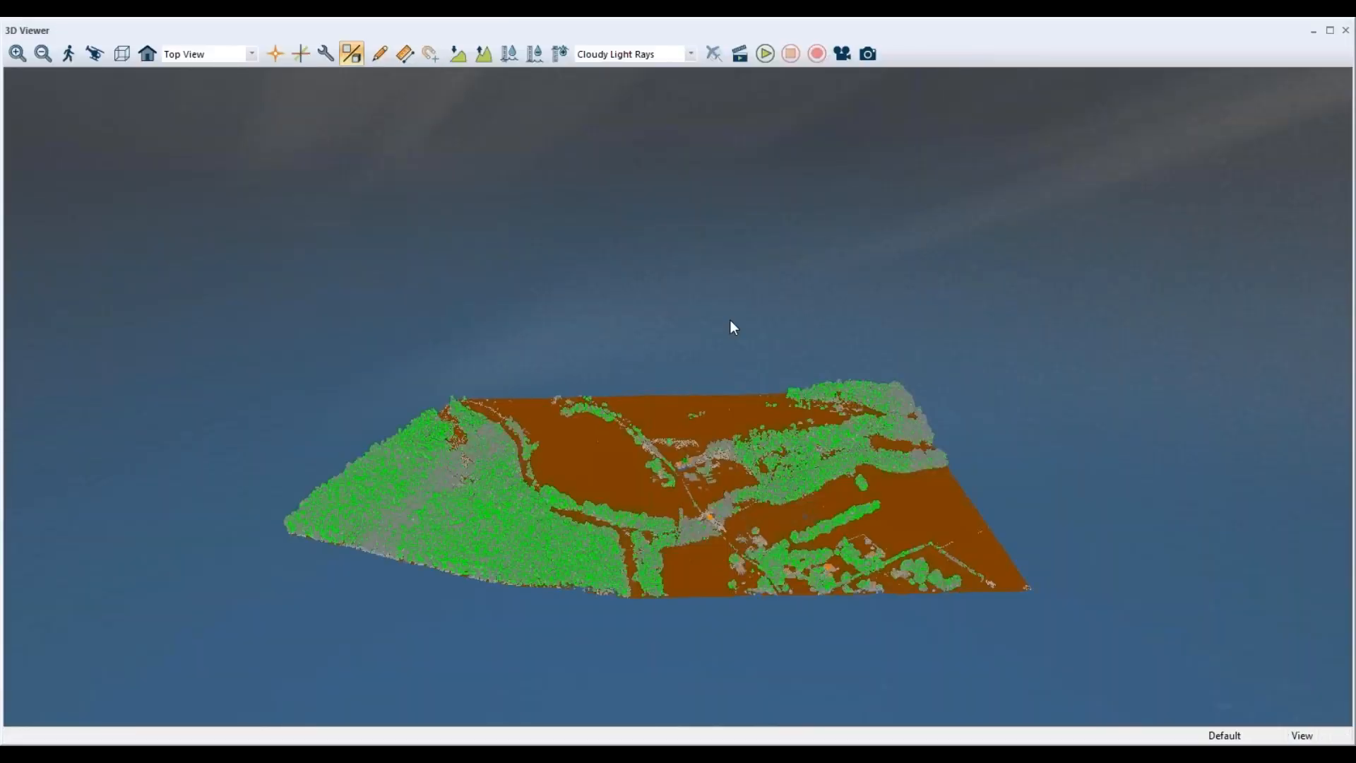
pyautogui.scroll(5, 684, 452)
pyautogui.scroll(1, 666, 452)
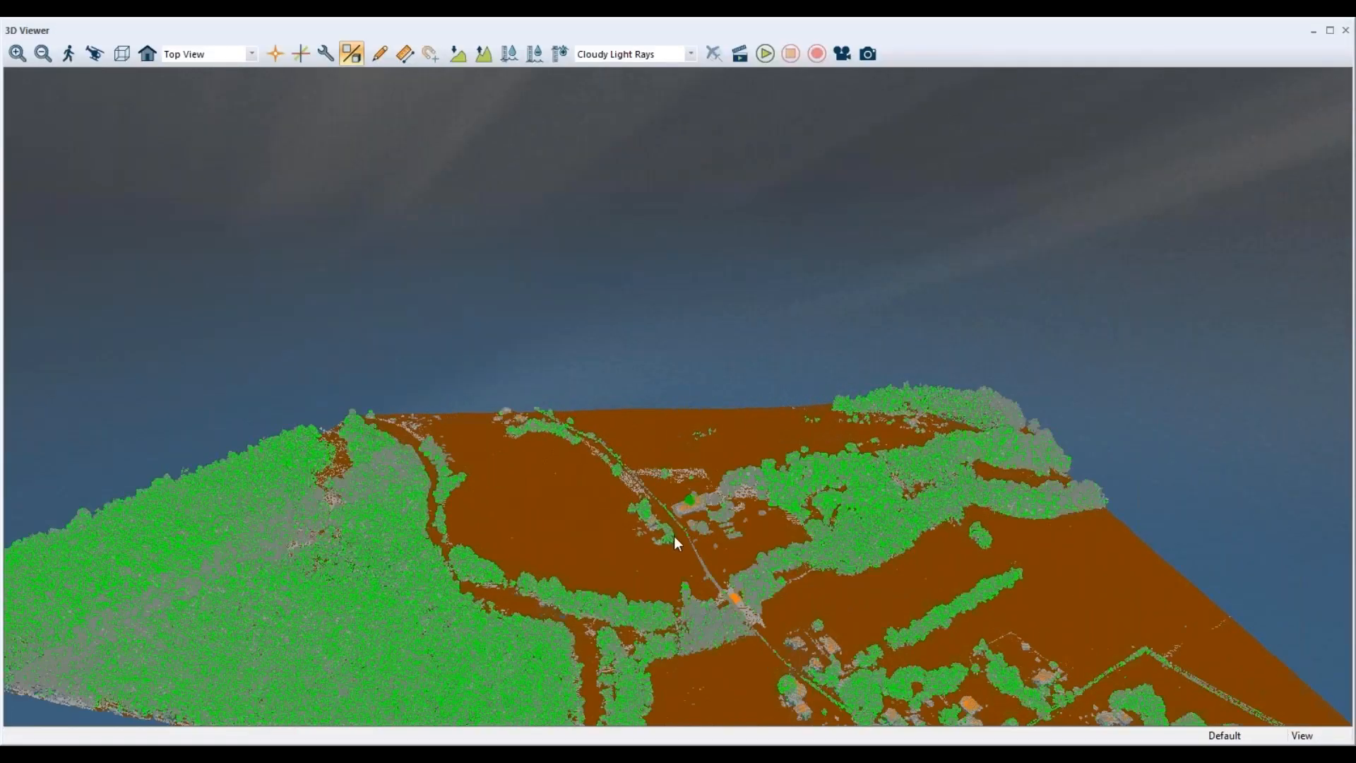
pyautogui.moveTo(671, 467); pyautogui.dragTo(550, 473)
pyautogui.scroll(3, 547, 477)
pyautogui.moveTo(528, 528); pyautogui.dragTo(681, 410)
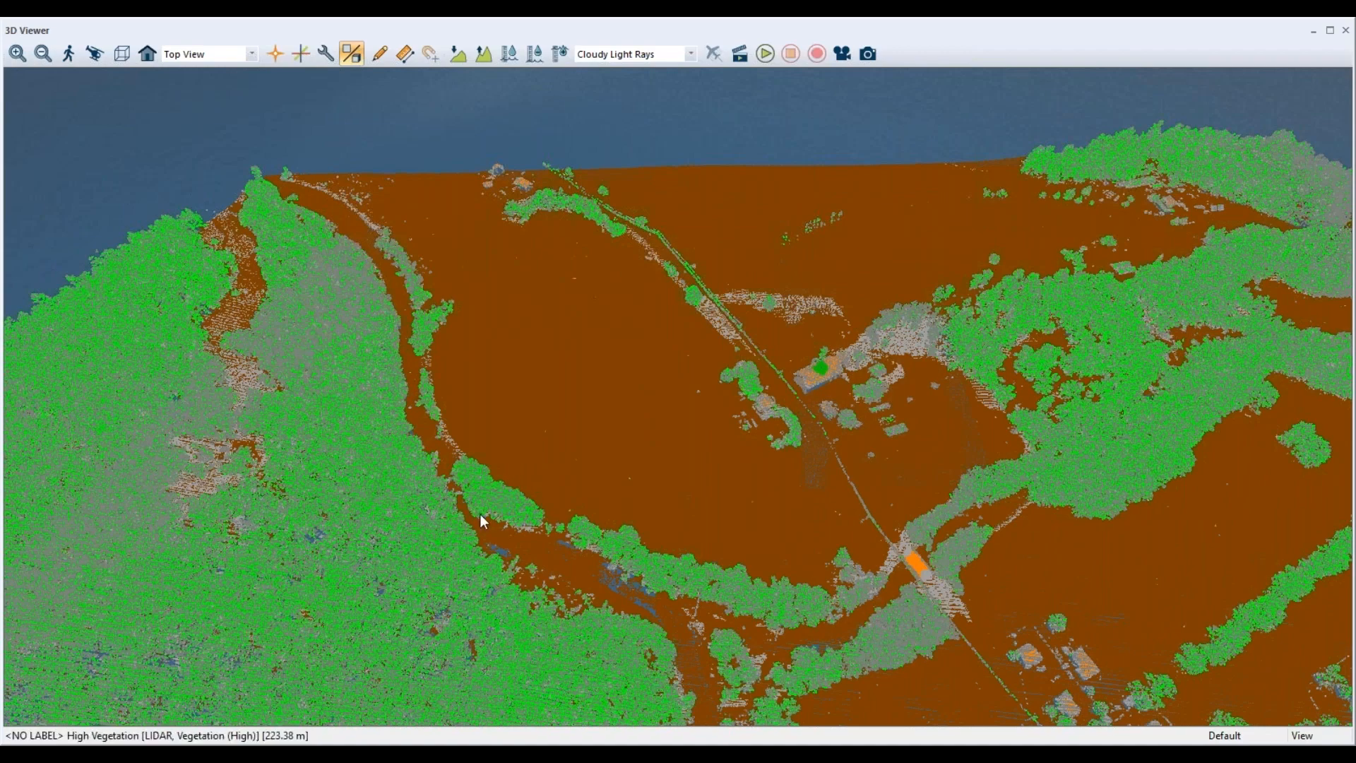
pyautogui.moveTo(491, 523); pyautogui.dragTo(518, 500)
pyautogui.moveTo(647, 521); pyautogui.dragTo(702, 416)
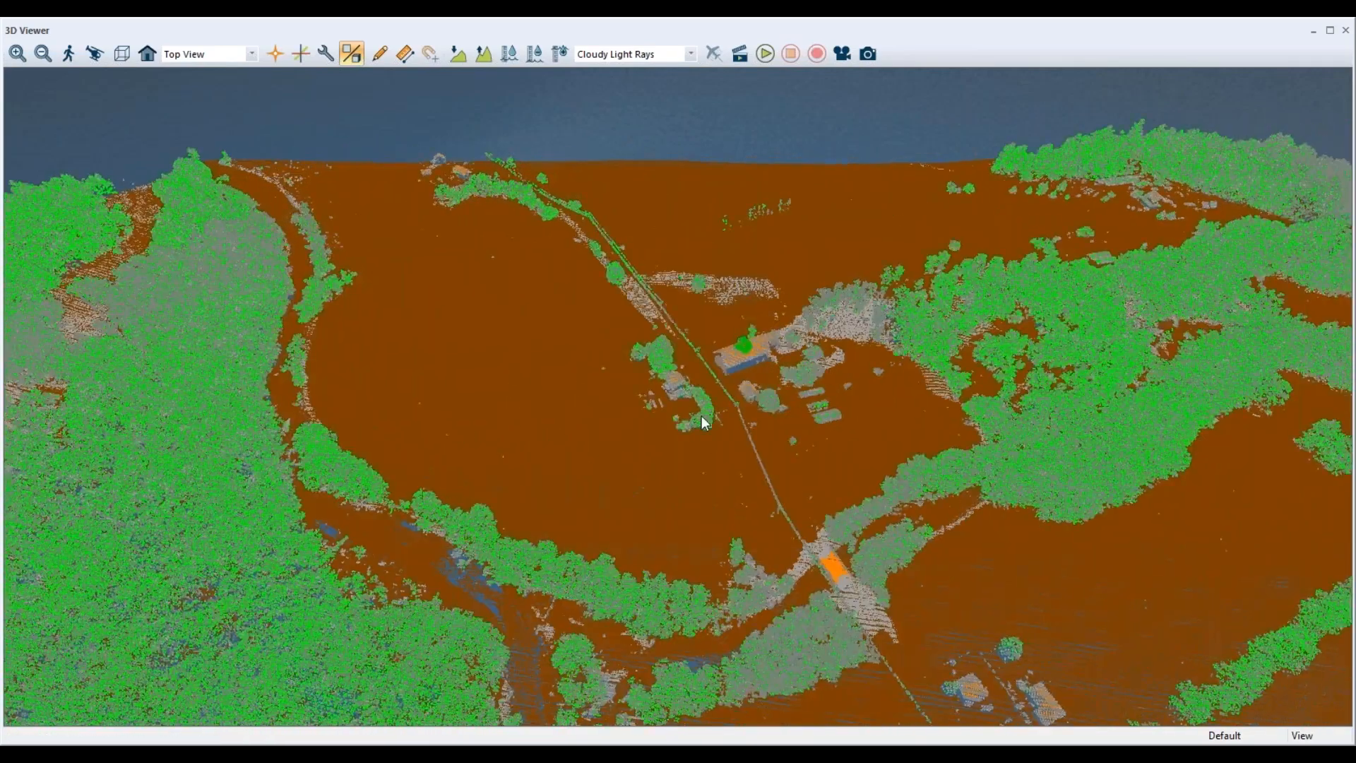
# Examine the green vegetation-coloured patch on the large building's roof in 3D, and close the 3D Viewer
pyautogui.scroll(5, 702, 416)
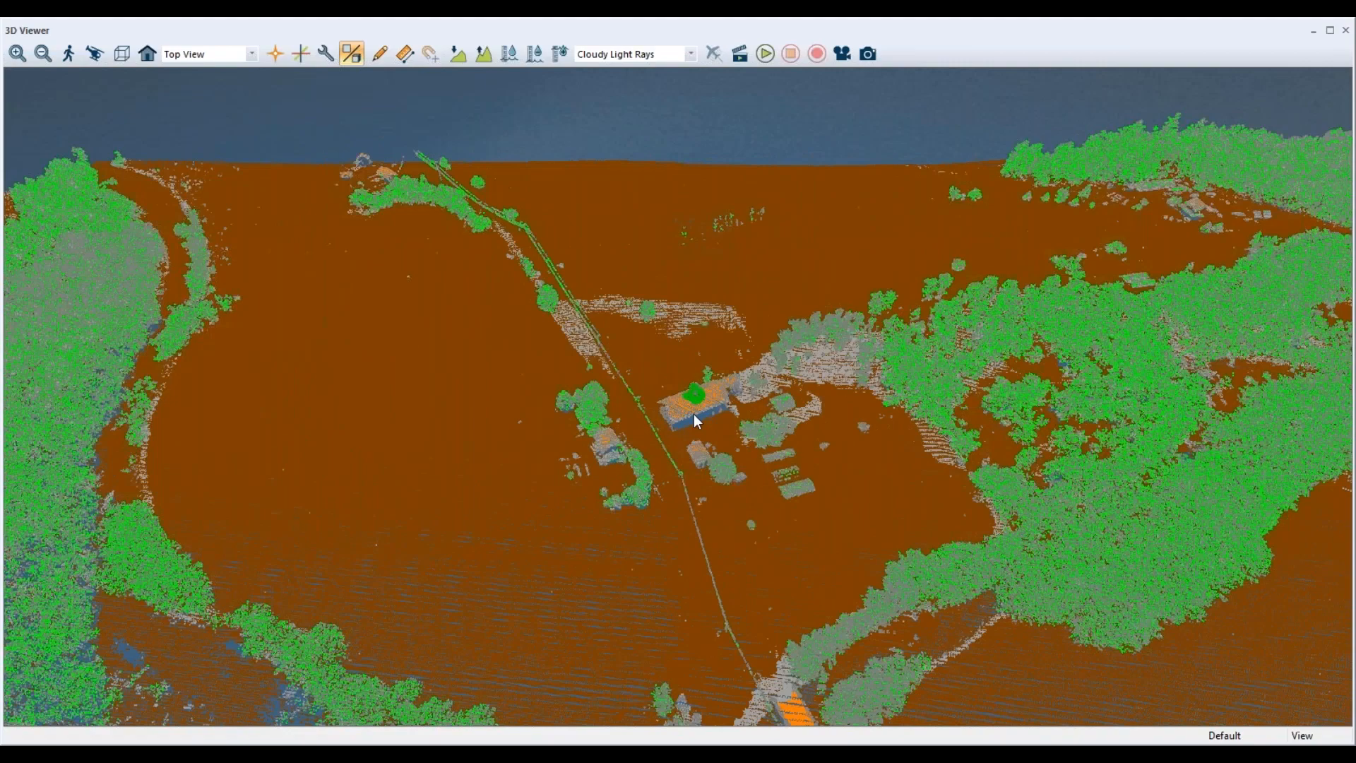
pyautogui.scroll(2, 694, 414)
pyautogui.moveTo(694, 414); pyautogui.dragTo(646, 458)
pyautogui.scroll(2, 612, 444)
pyautogui.scroll(3, 642, 466)
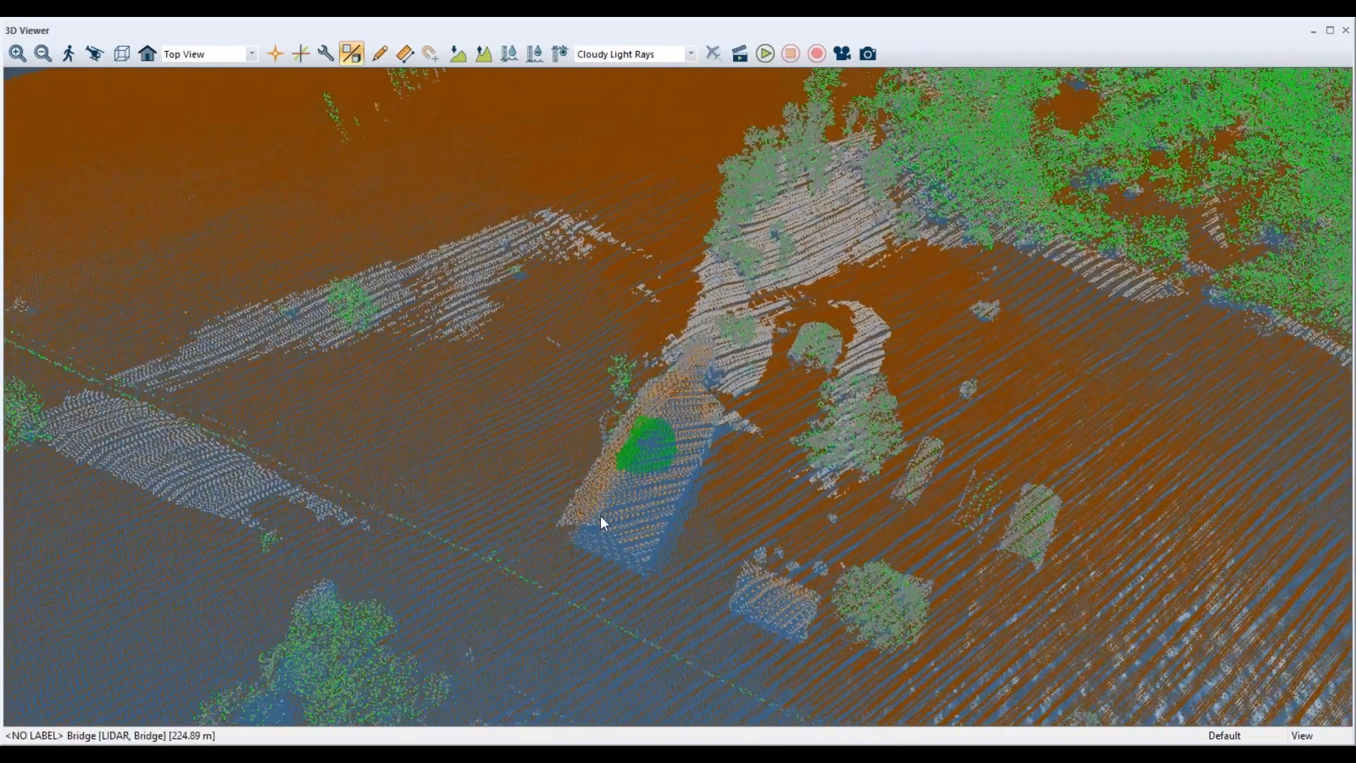
pyautogui.moveTo(601, 516); pyautogui.dragTo(577, 388)
pyautogui.scroll(-1, 582, 427)
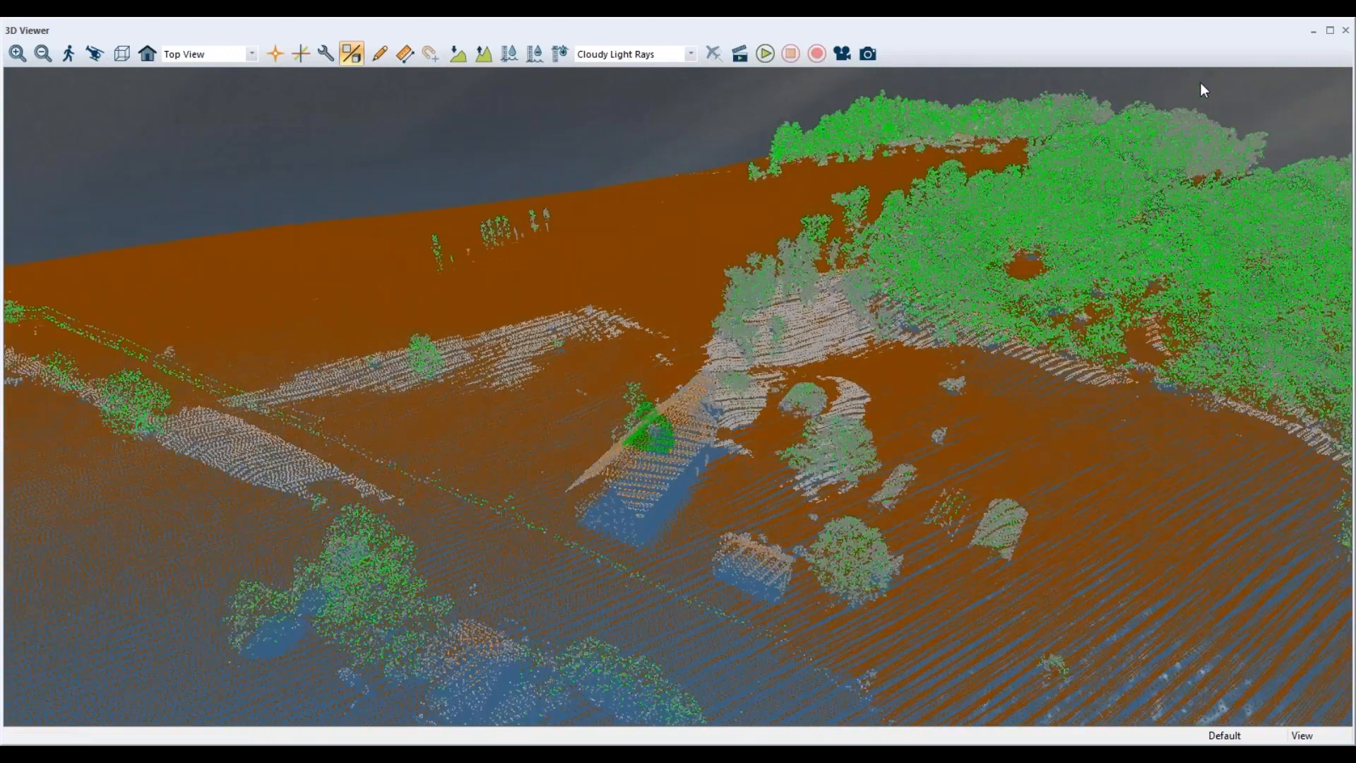
pyautogui.click(1348, 31)
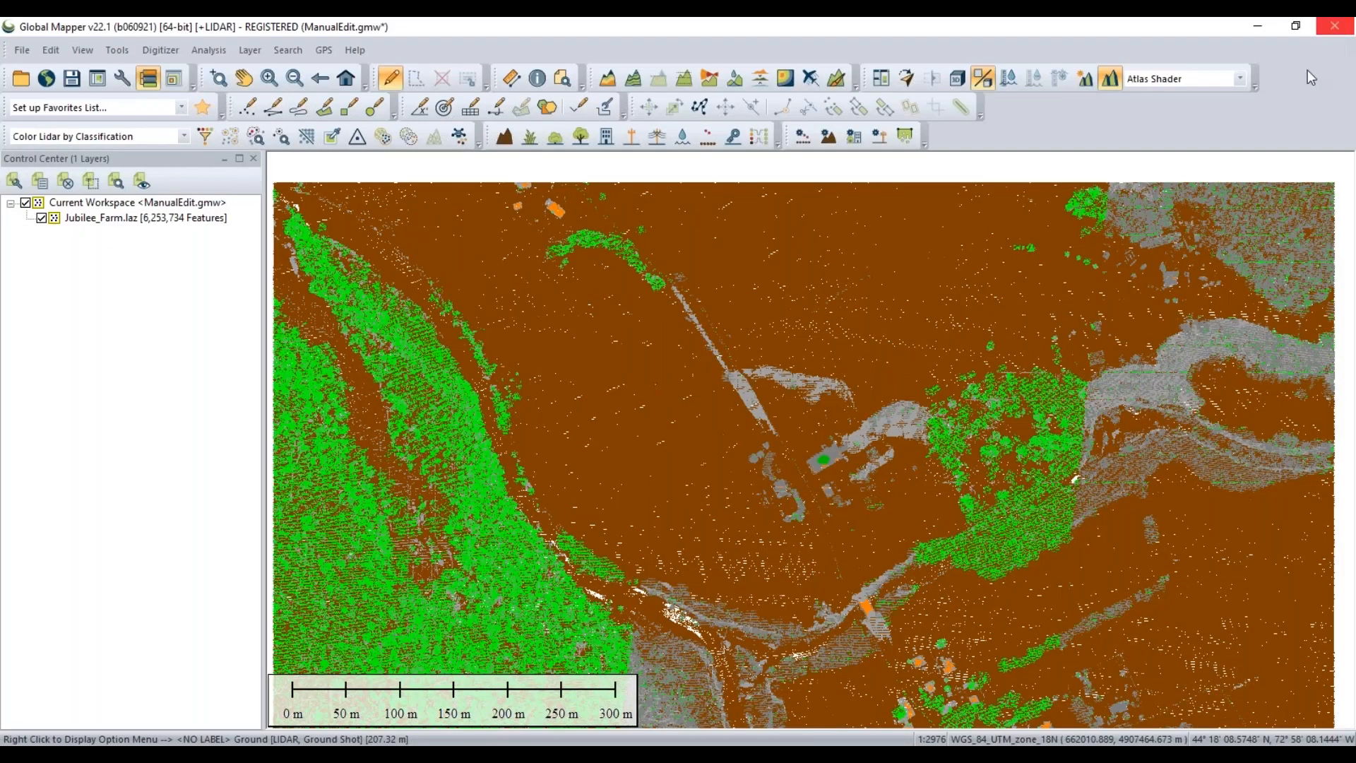
# Select a single medium vegetation point in the green patch on the large building's roof and open it for editing
pyautogui.moveTo(838, 434); pyautogui.dragTo(704, 408)
pyautogui.scroll(1, 687, 437)
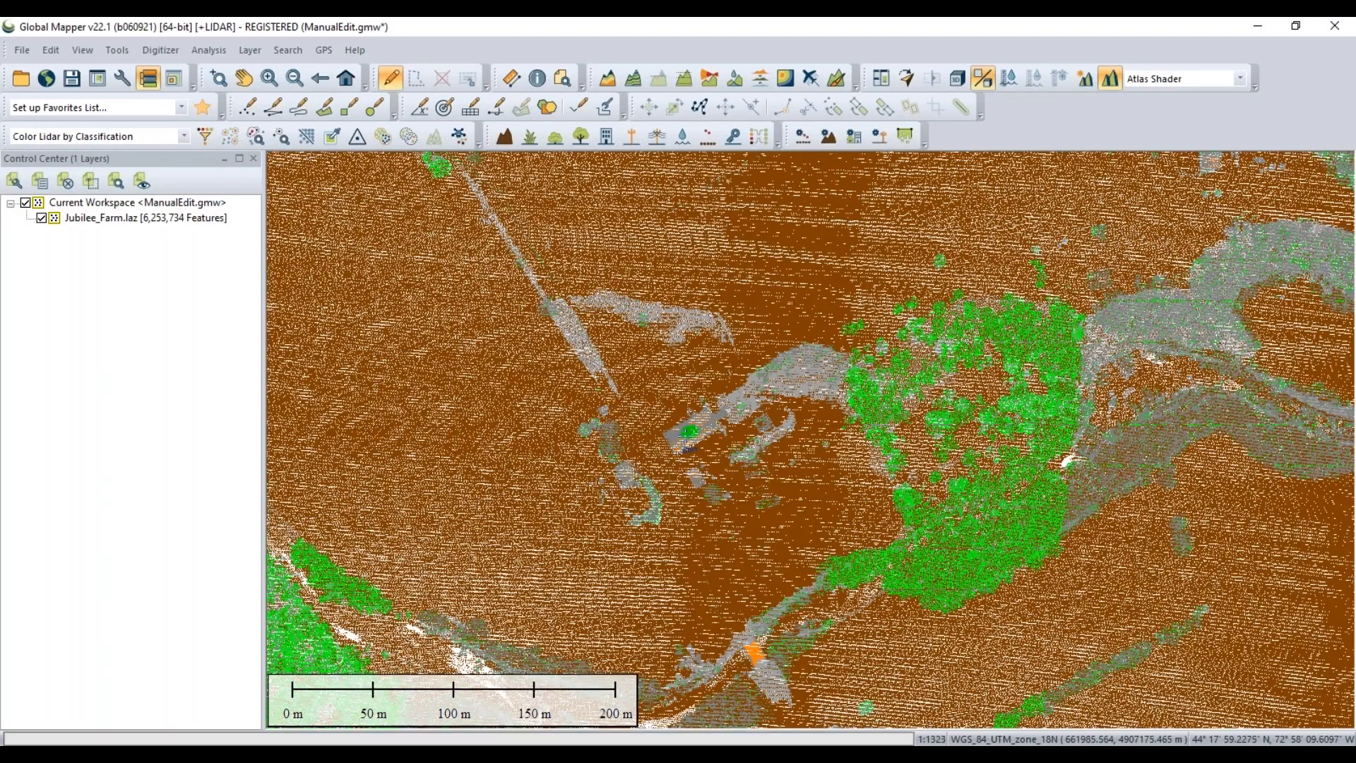
pyautogui.scroll(1, 689, 438)
pyautogui.scroll(2, 691, 445)
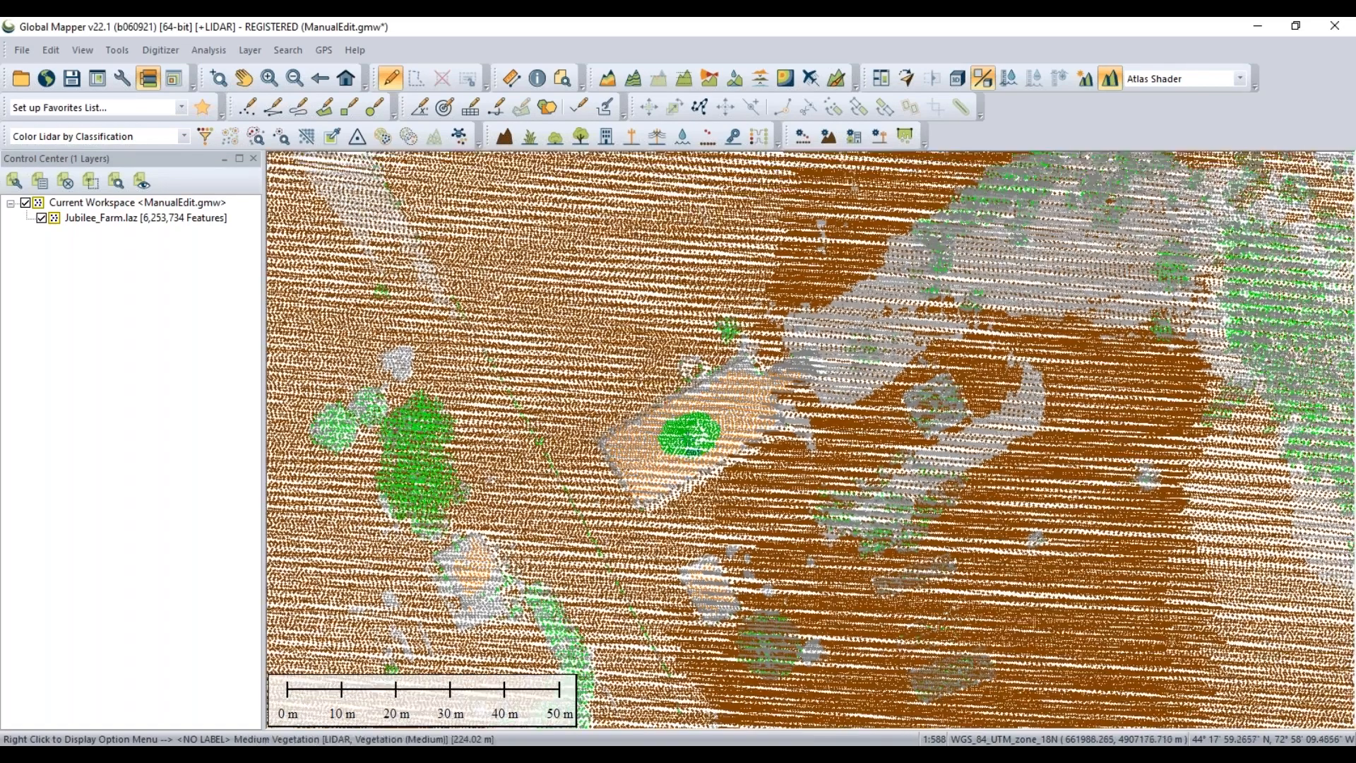
pyautogui.scroll(1, 684, 413)
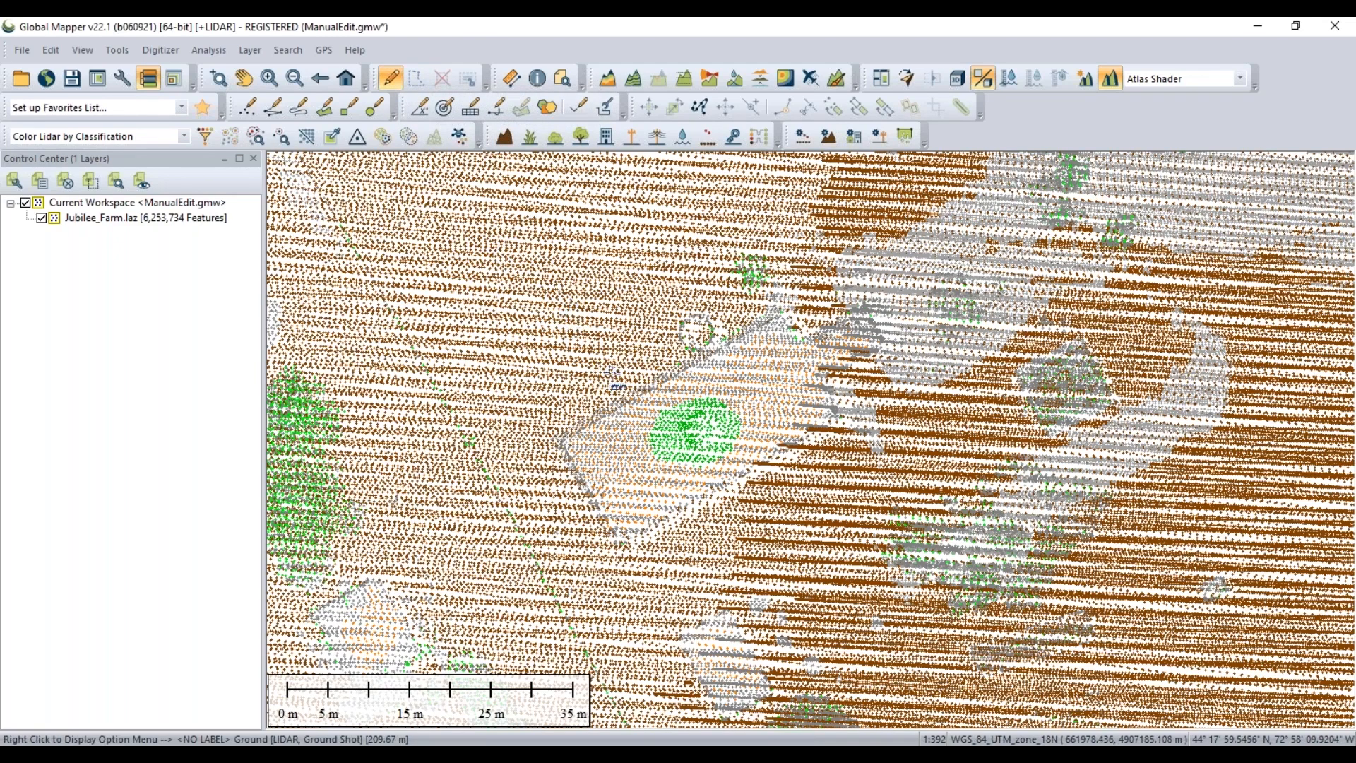
pyautogui.scroll(2, 677, 427)
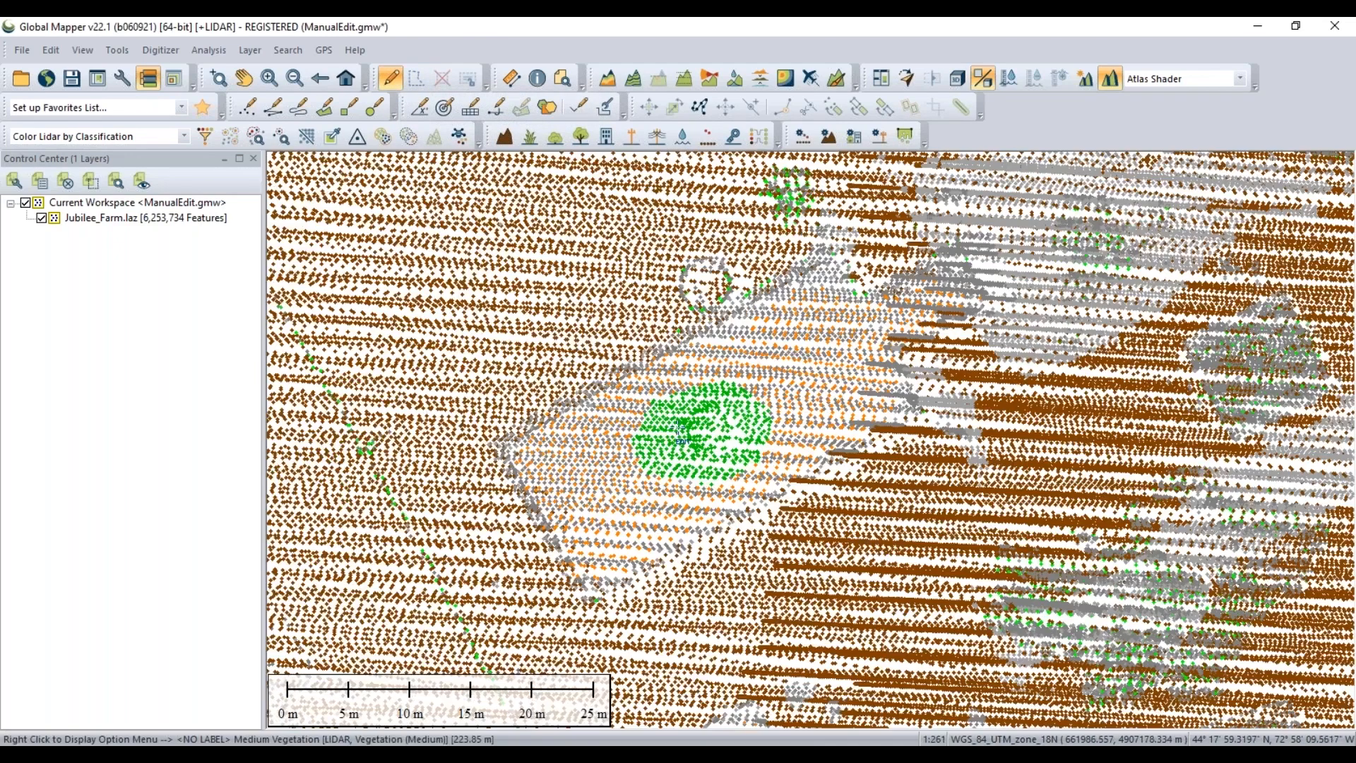
pyautogui.click(611, 397)
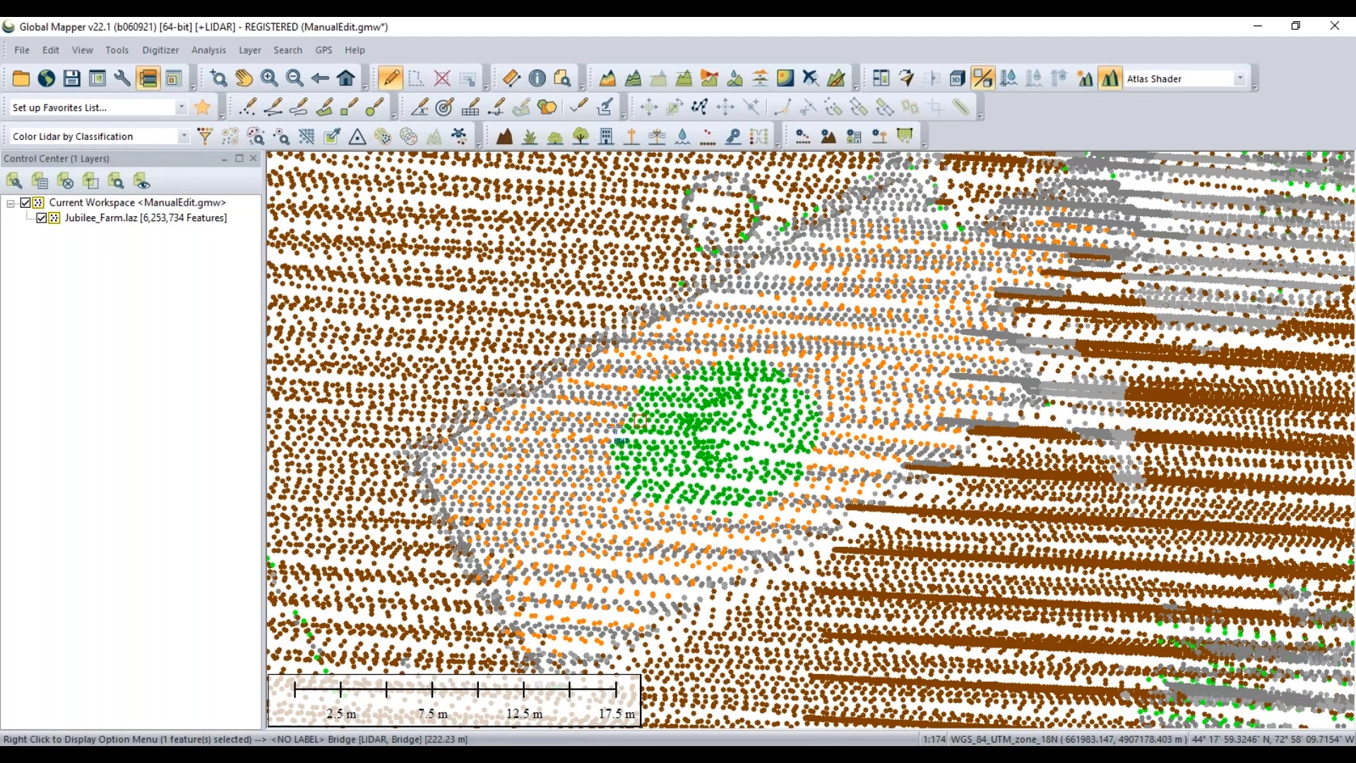
pyautogui.rightClick(579, 417)
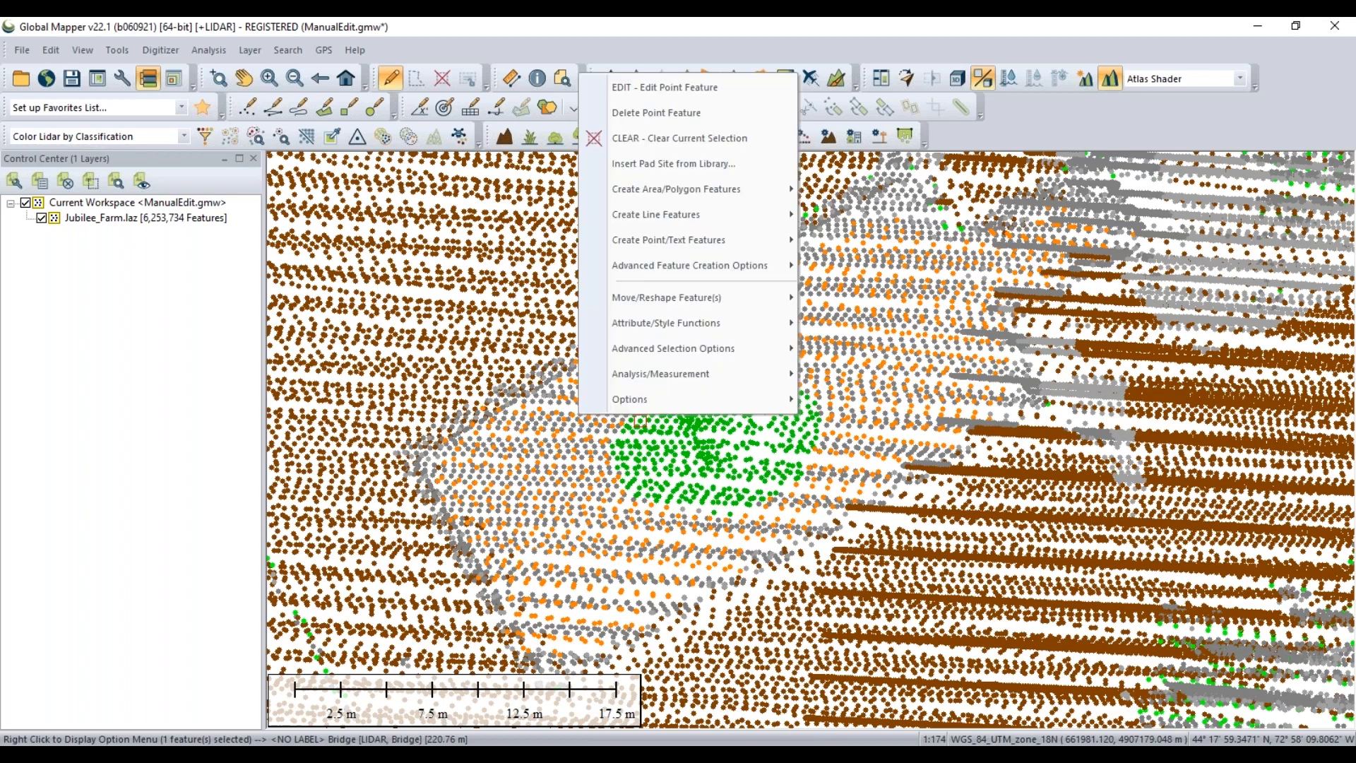
pyautogui.click(655, 92)
pyautogui.moveTo(656, 228); pyautogui.dragTo(425, 257)
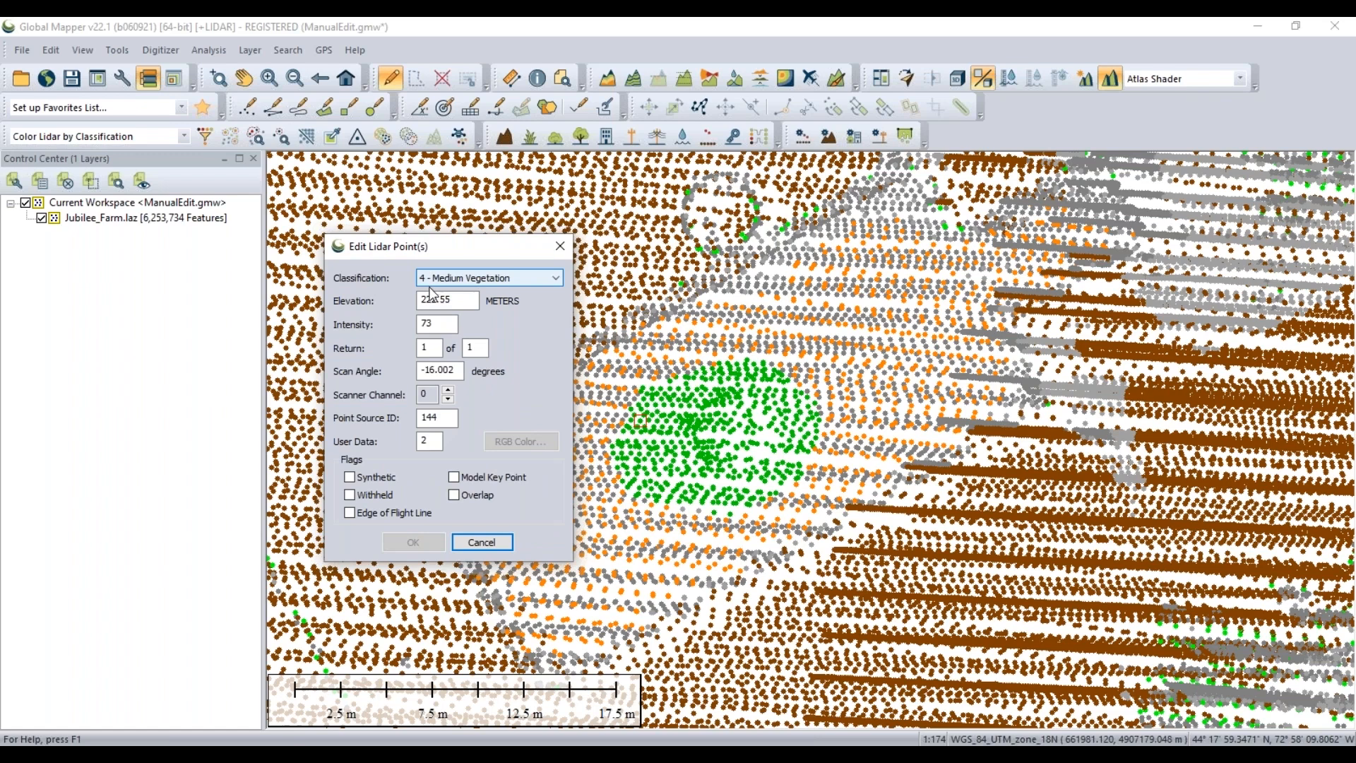
# Set the selected lidar point's classification to 6 - Building and apply the edit
pyautogui.click(490, 278)
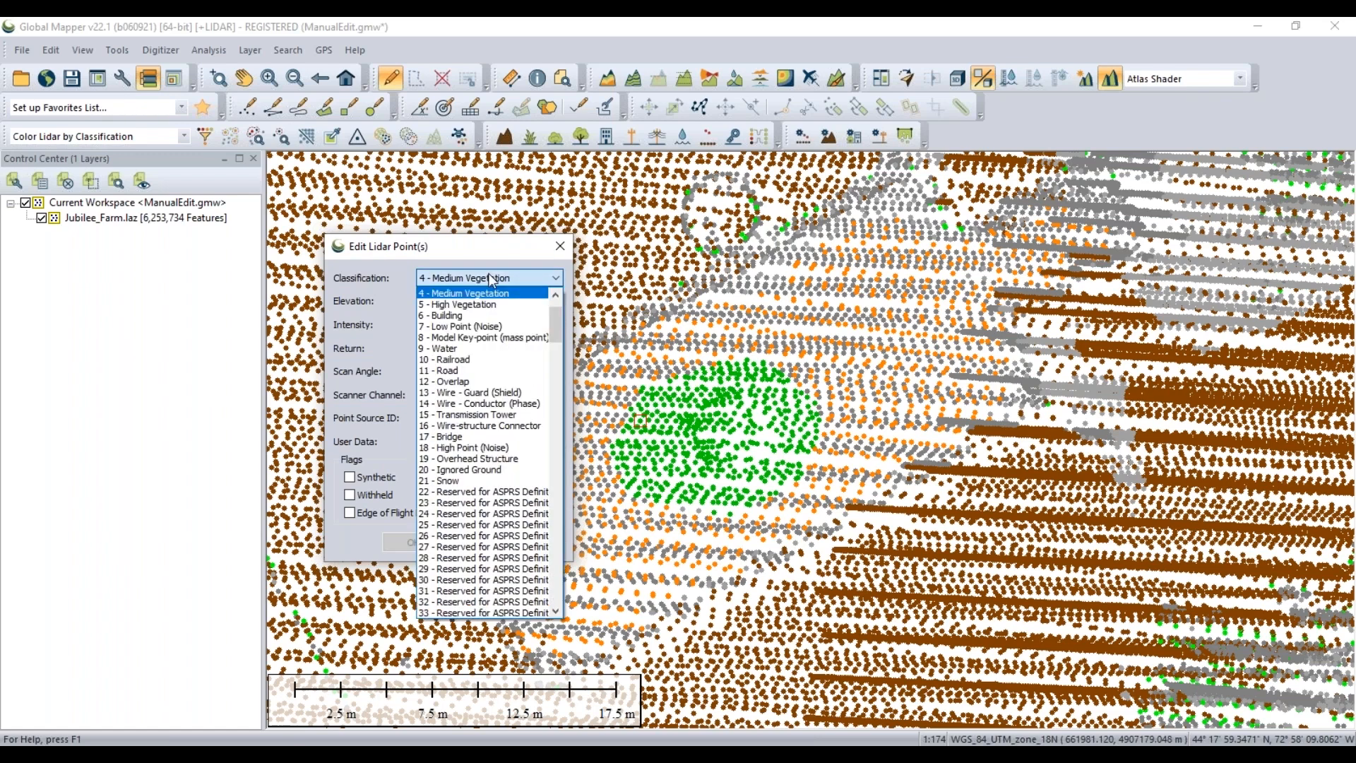
pyautogui.click(557, 297)
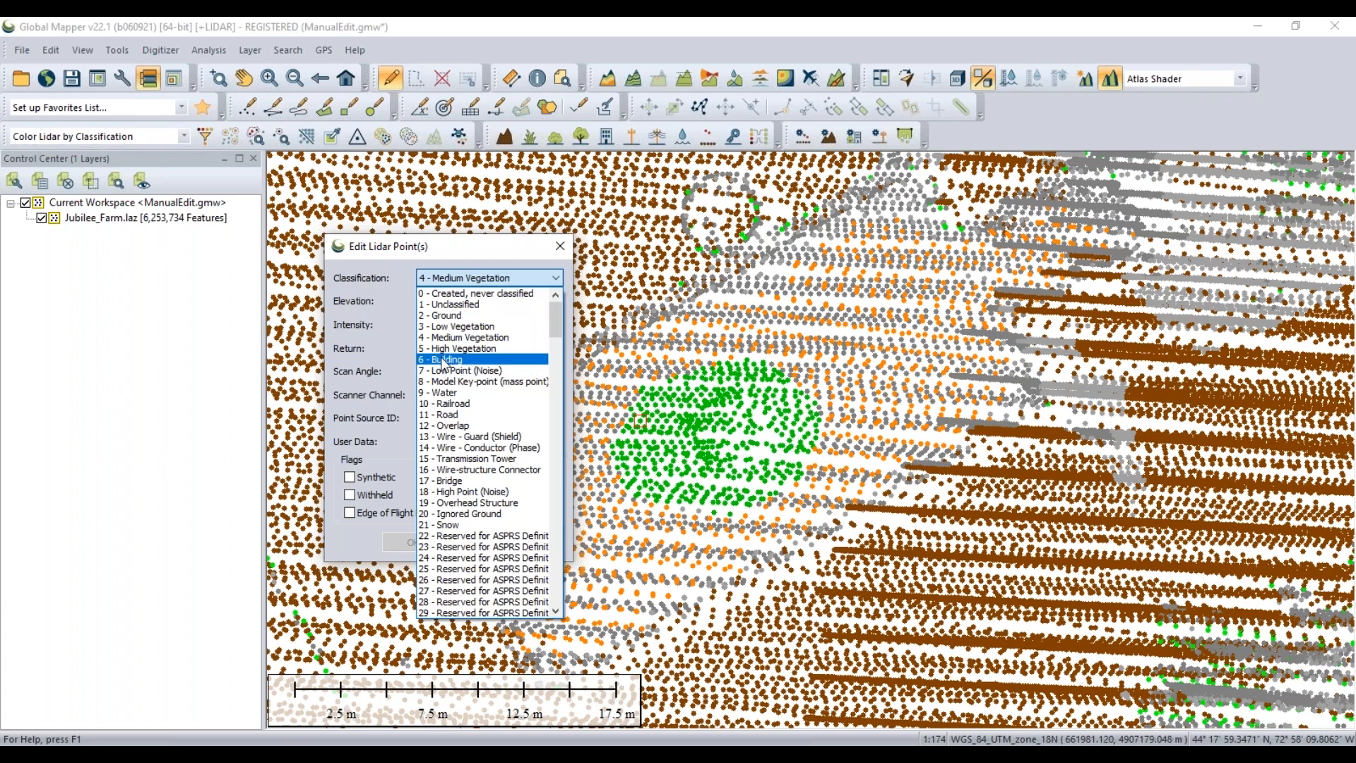
pyautogui.click(505, 253)
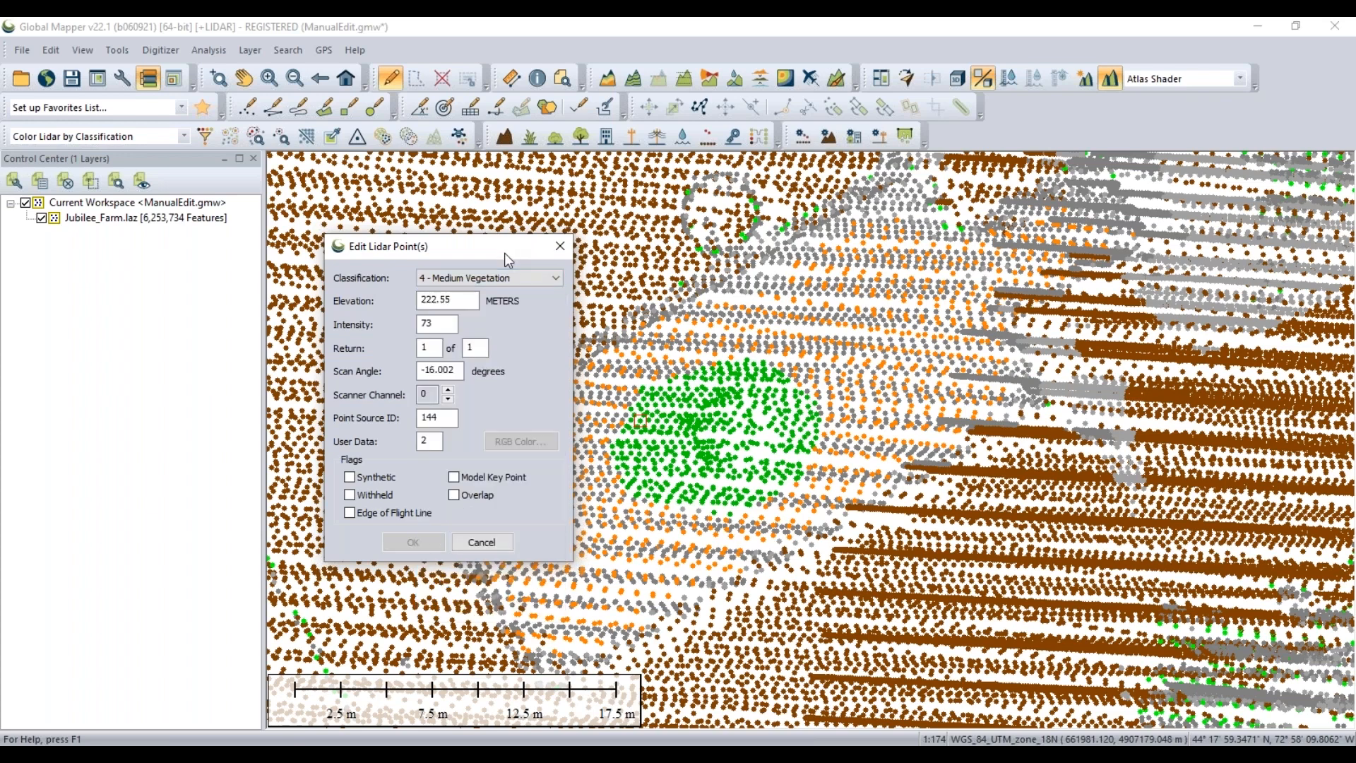
pyautogui.click(452, 305)
pyautogui.hotkey('shift', 'Tab')
pyautogui.press('Tab')
pyautogui.click(531, 276)
pyautogui.click(482, 312)
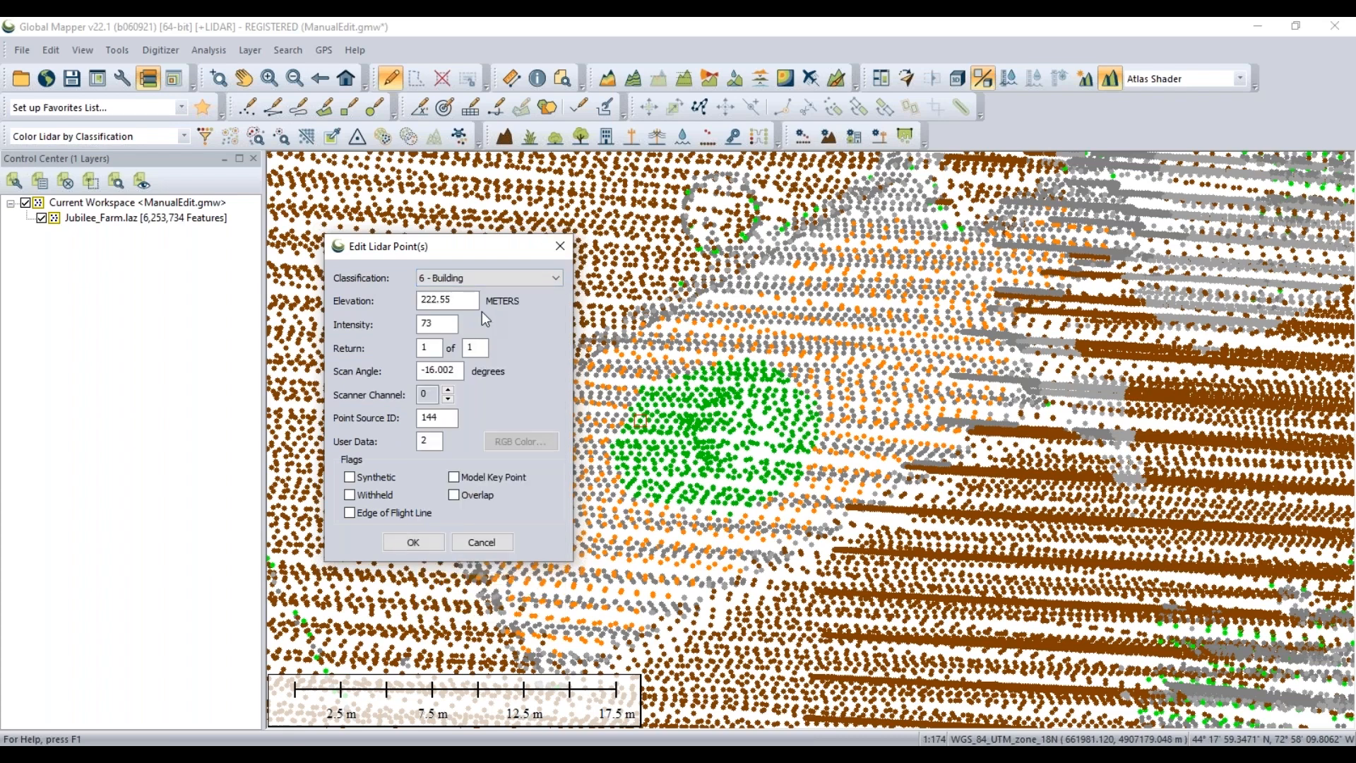
pyautogui.click(426, 538)
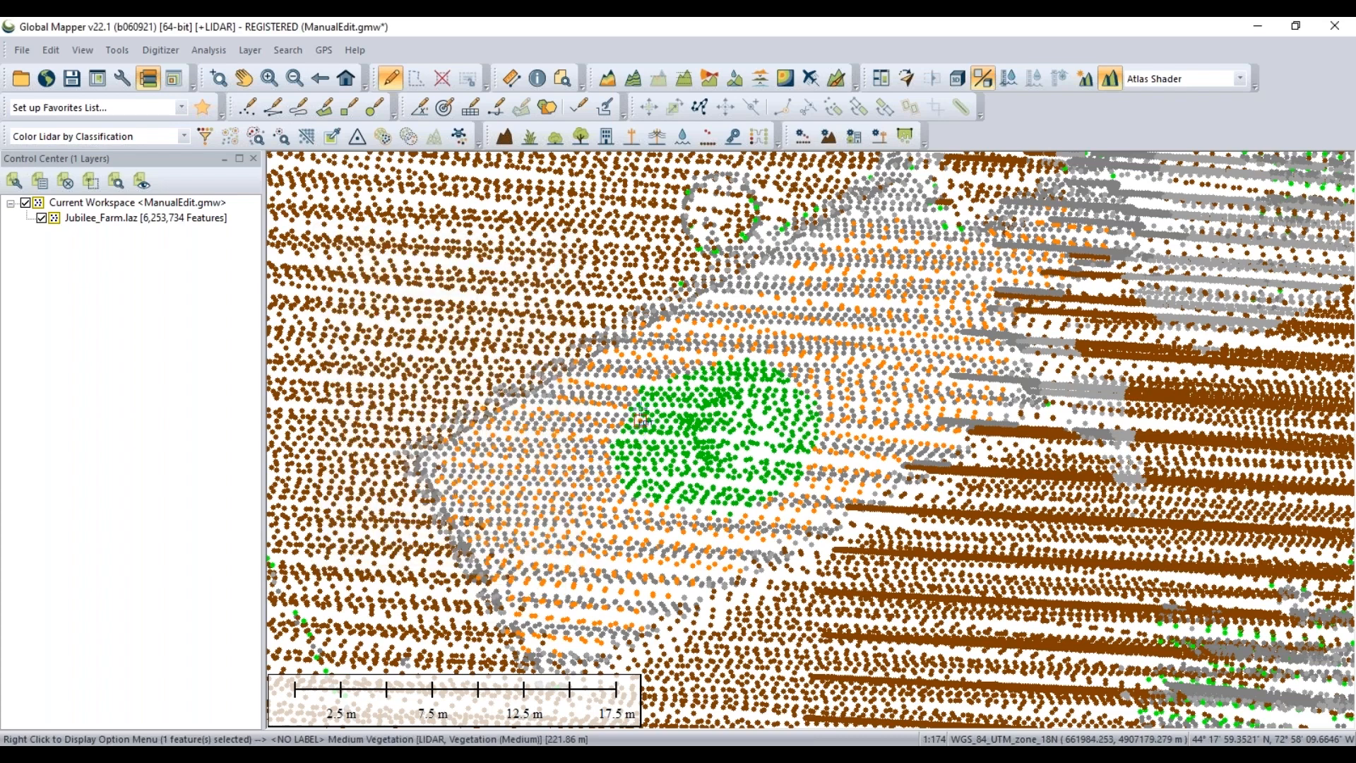
# Check the edited roof point up close and clear the current selection
pyautogui.scroll(3, 640, 431)
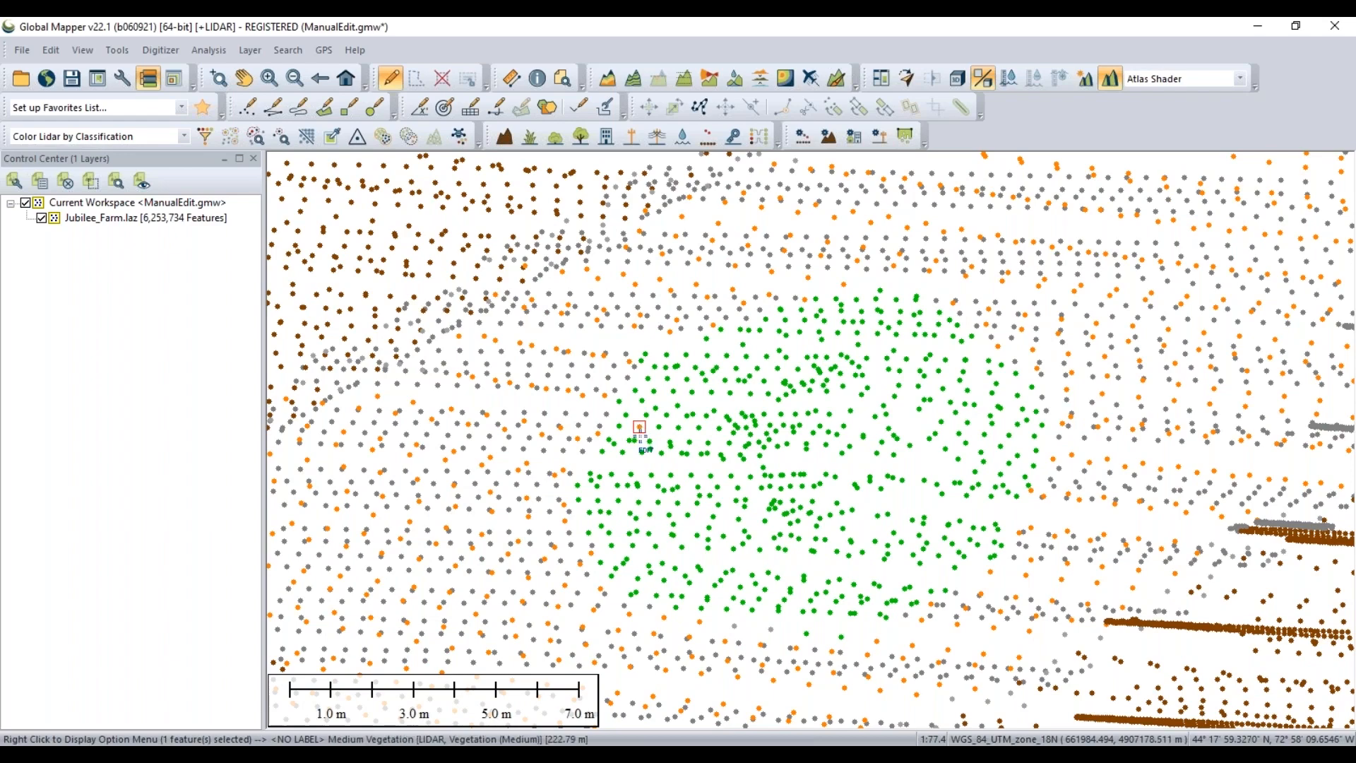
pyautogui.scroll(-2, 639, 429)
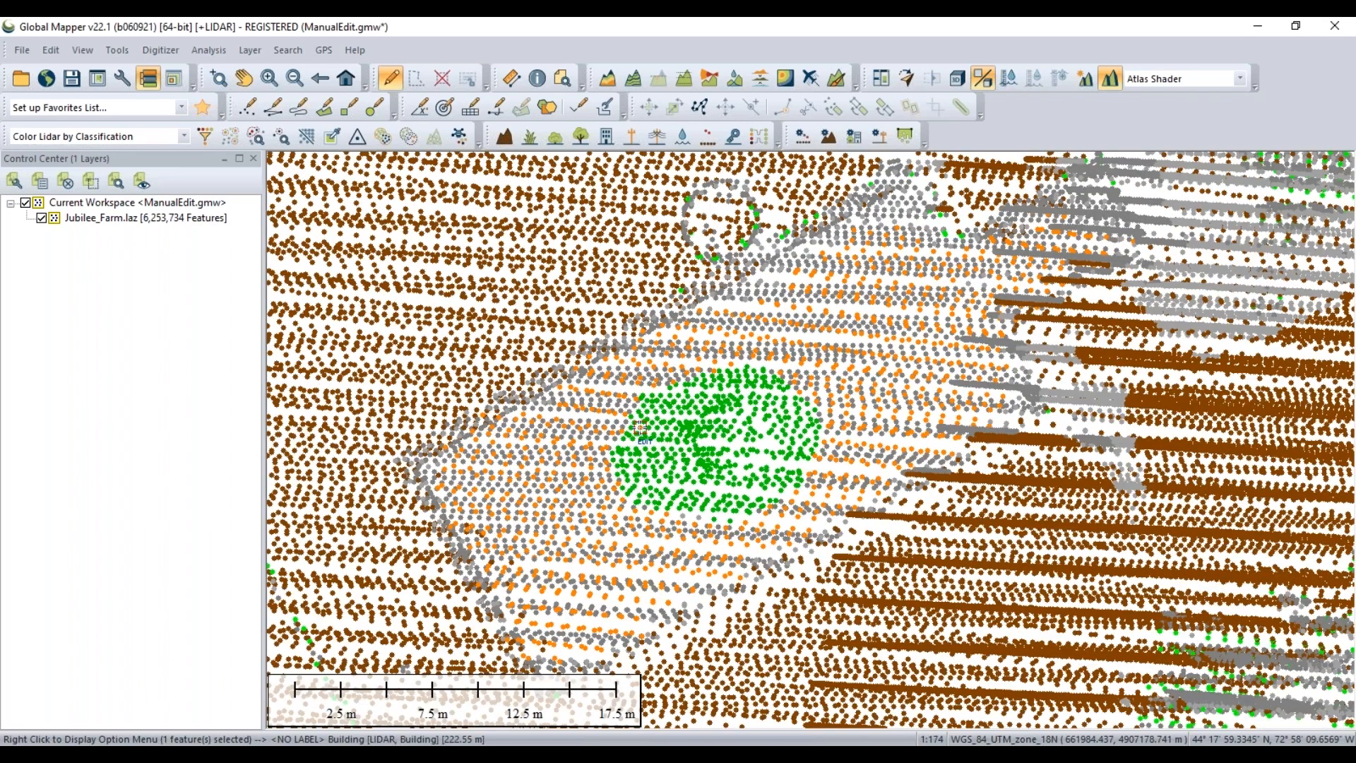
pyautogui.click(442, 80)
pyautogui.click(470, 107)
pyautogui.press('Escape')
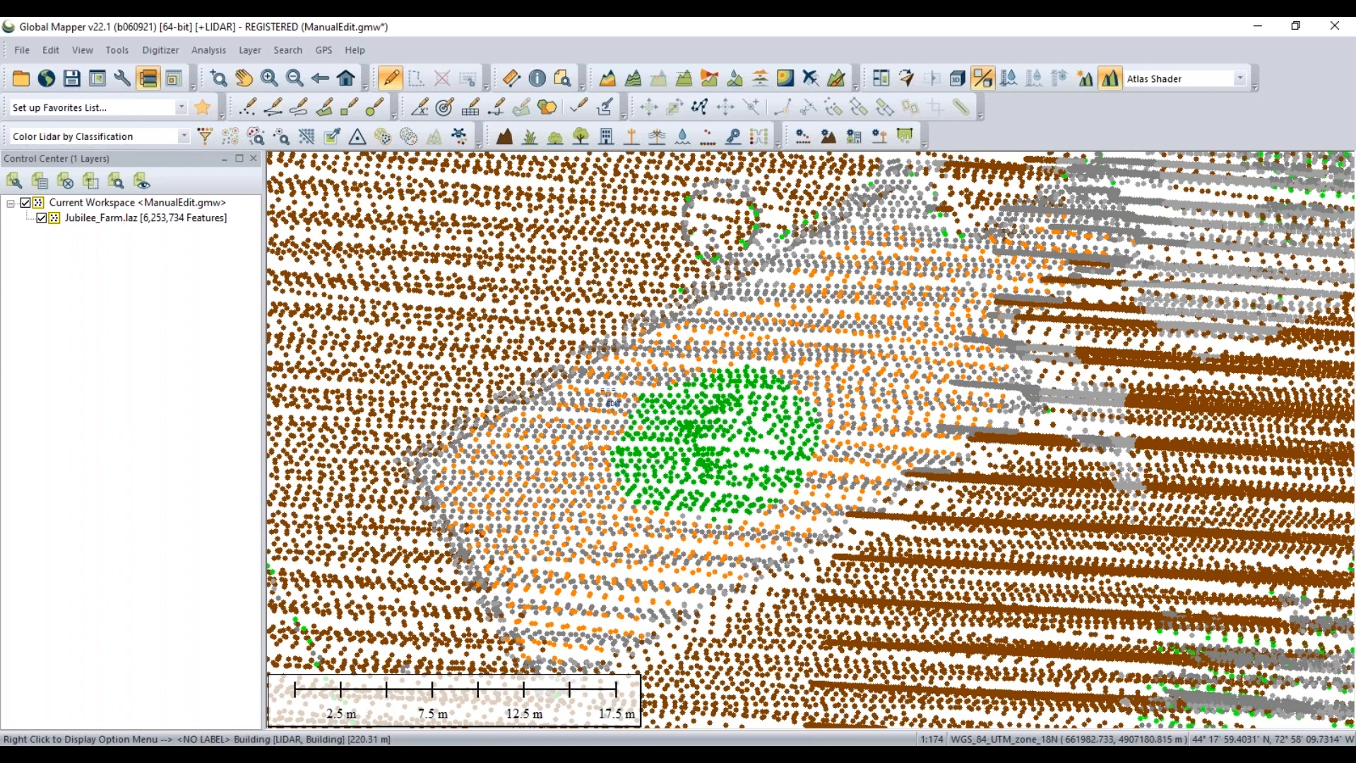
# Select the lidar points over the western half of the roof's green patch and open them for editing
pyautogui.moveTo(612, 400)
pyautogui.mouseDown()
pyautogui.moveTo(657, 498)
pyautogui.moveTo(709, 532)
pyautogui.mouseUp()
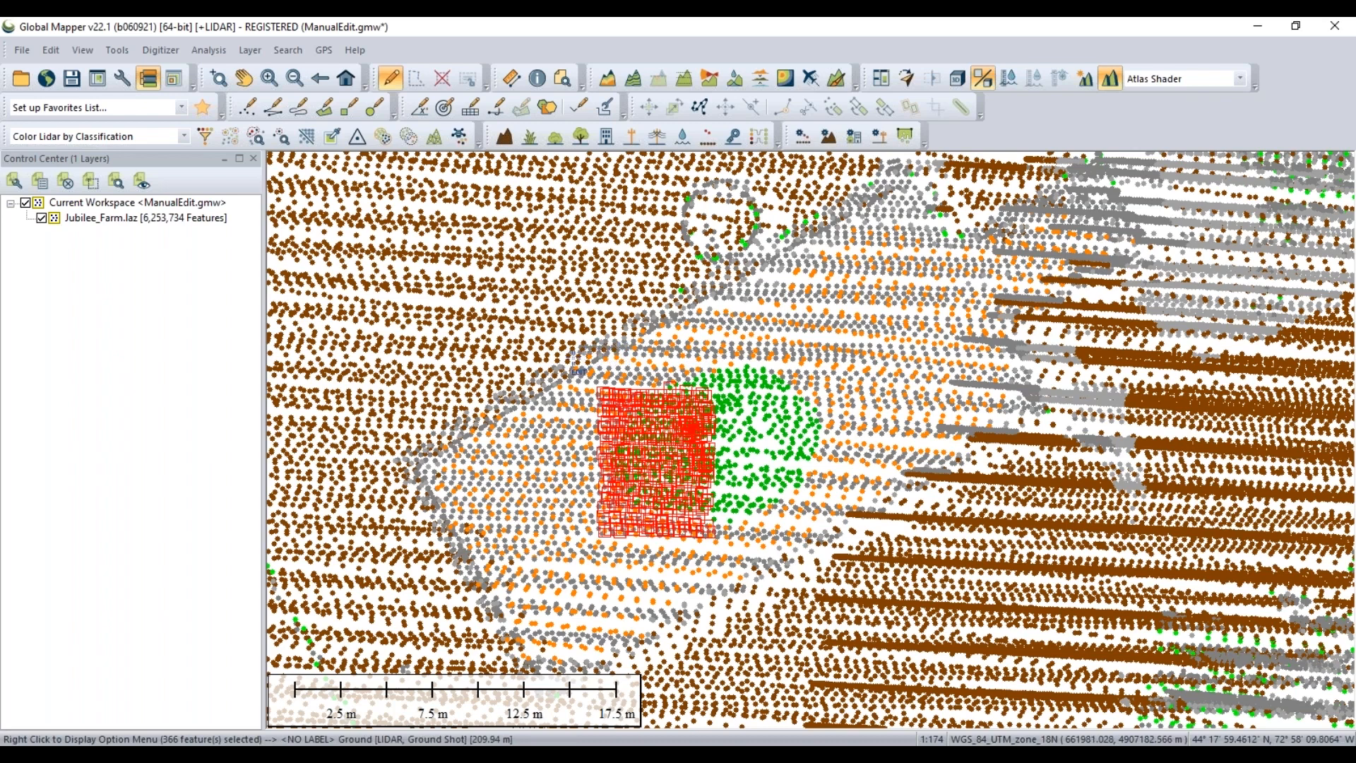
pyautogui.rightClick(543, 389)
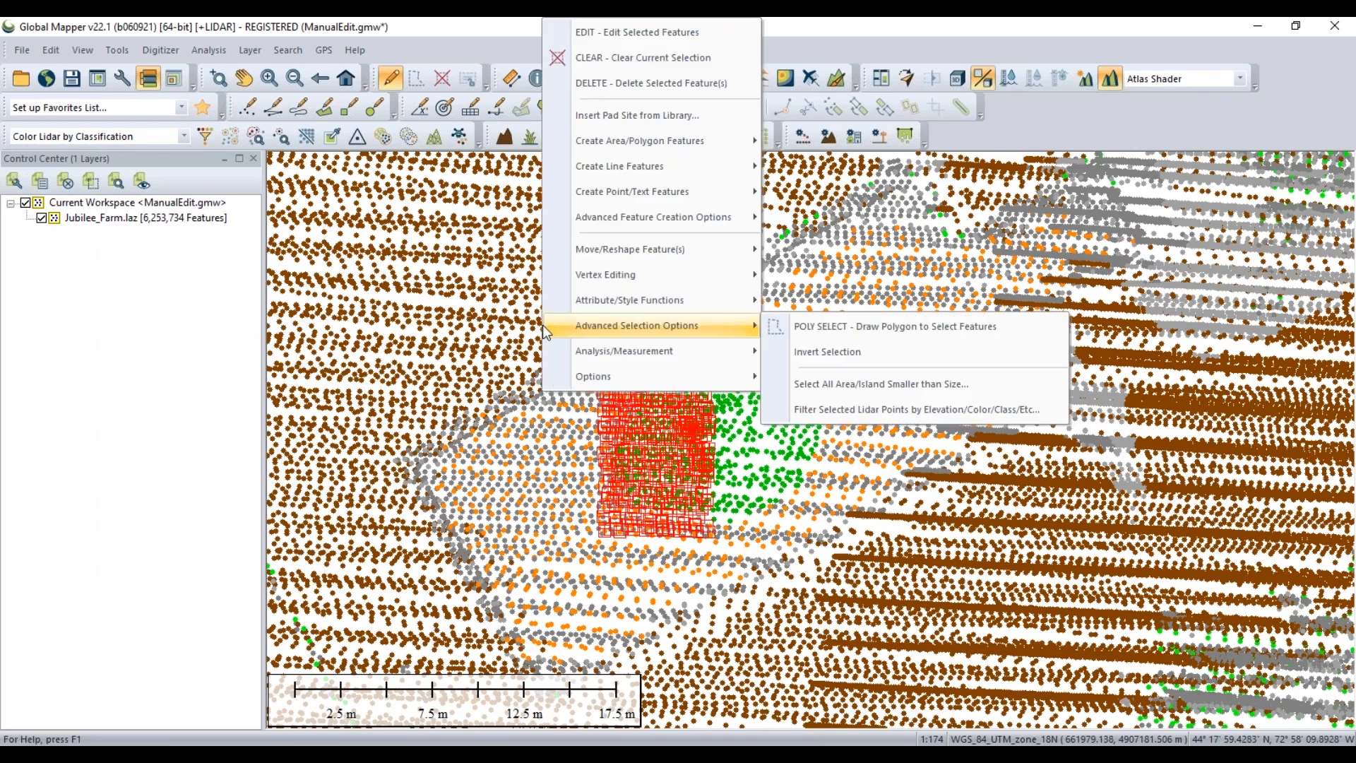
pyautogui.click(609, 40)
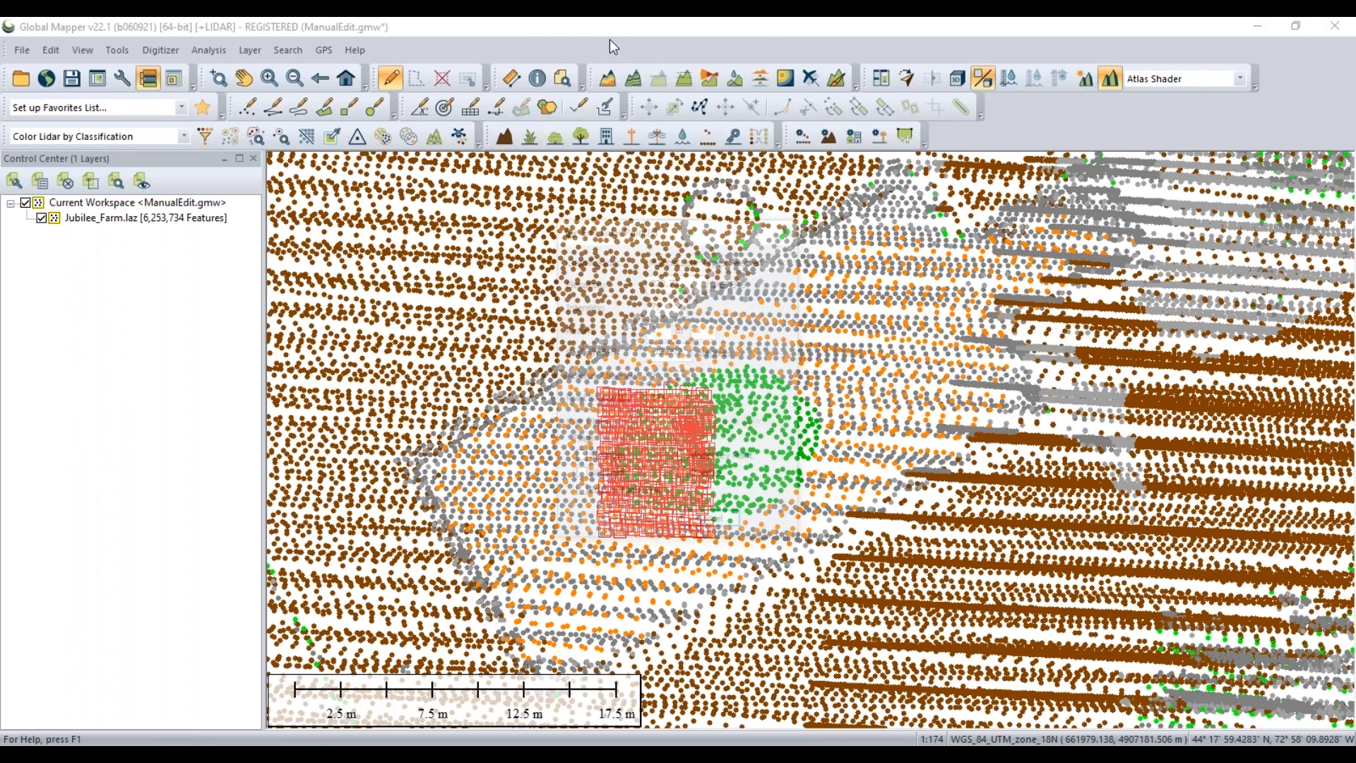
pyautogui.moveTo(629, 227); pyautogui.dragTo(427, 263)
# Set the selected points' classification to 6 - Building, apply the edit and clear the selection
pyautogui.click(501, 288)
pyautogui.click(498, 289)
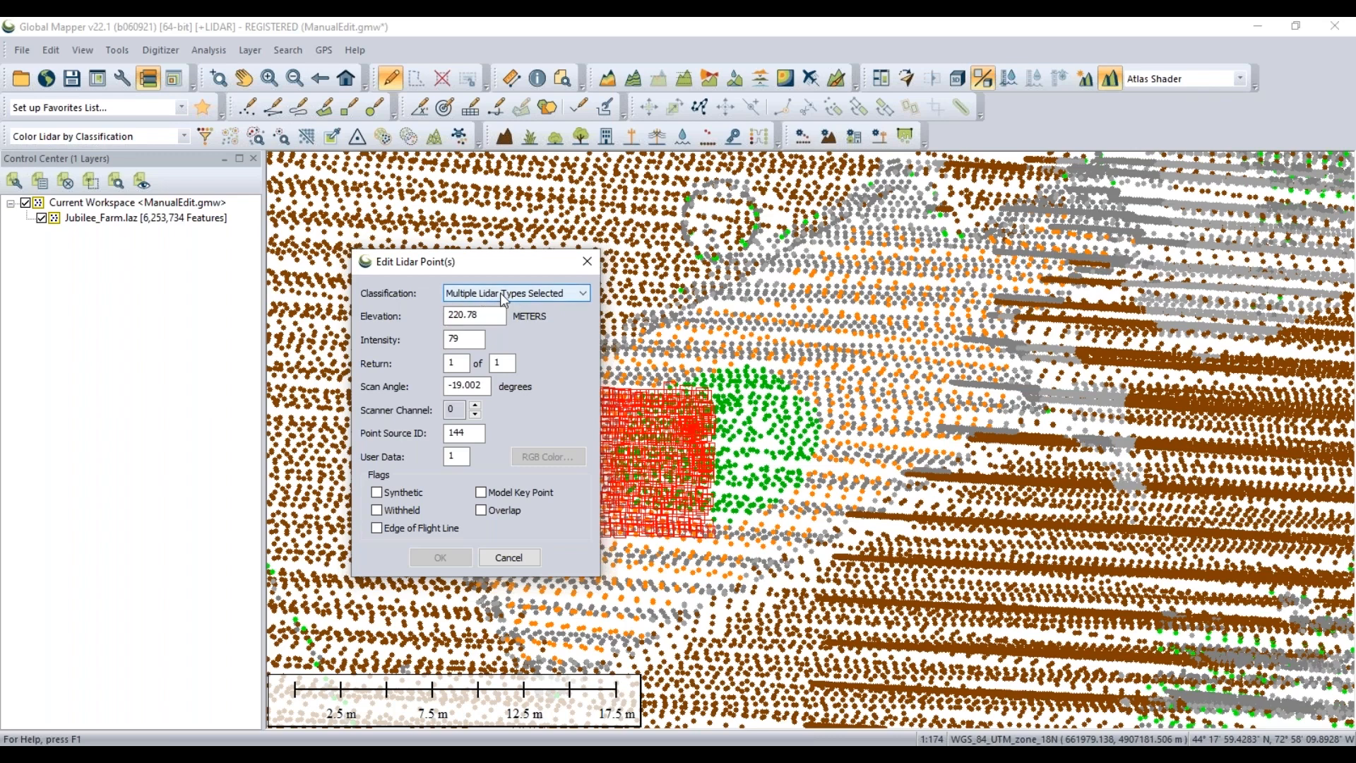
pyautogui.moveTo(513, 264); pyautogui.dragTo(439, 277)
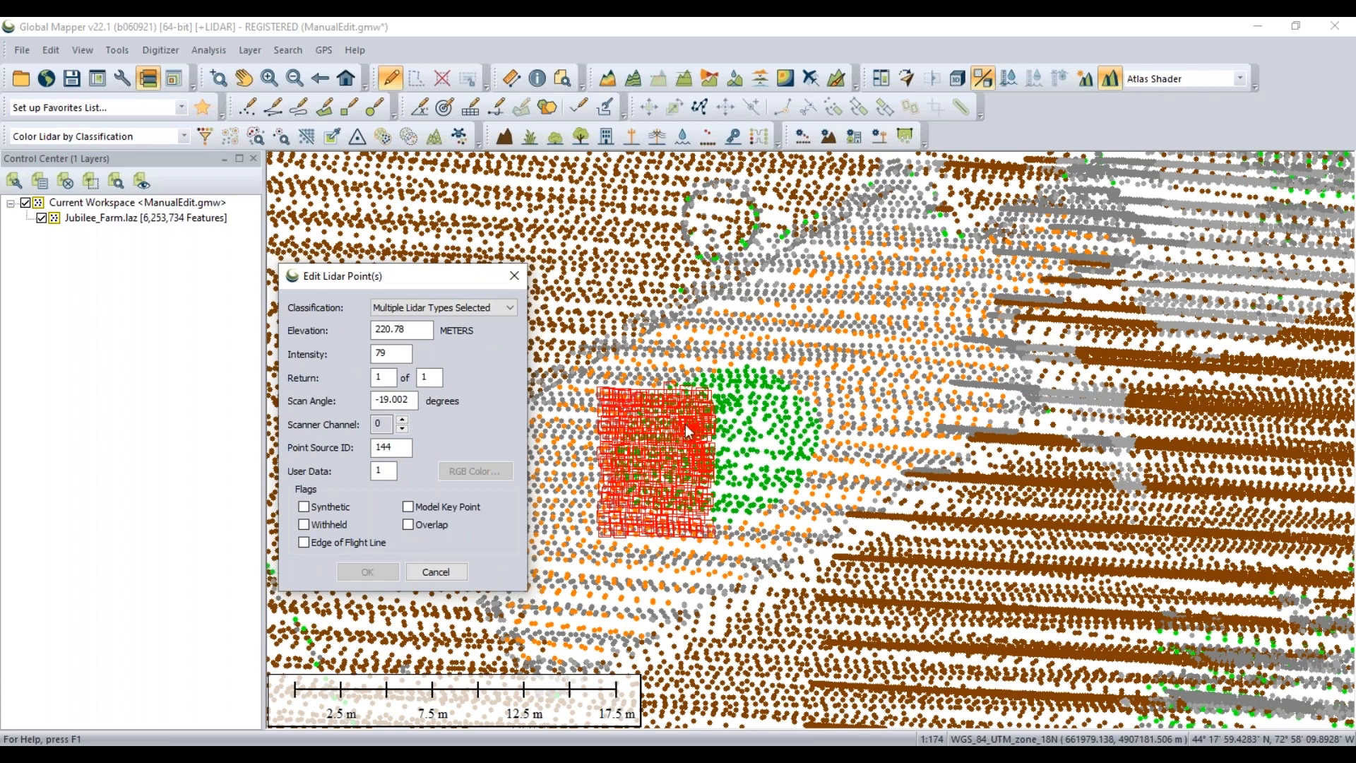
pyautogui.click(452, 306)
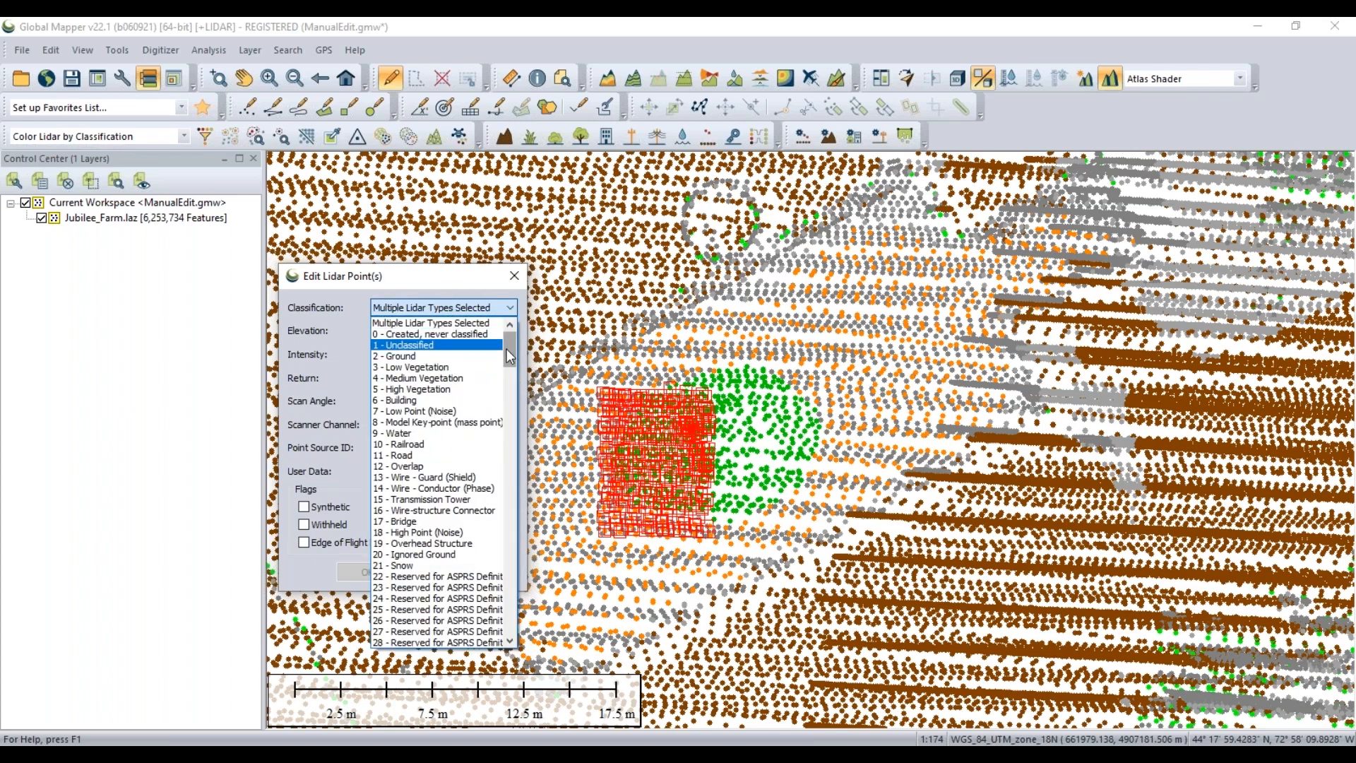
pyautogui.click(443, 400)
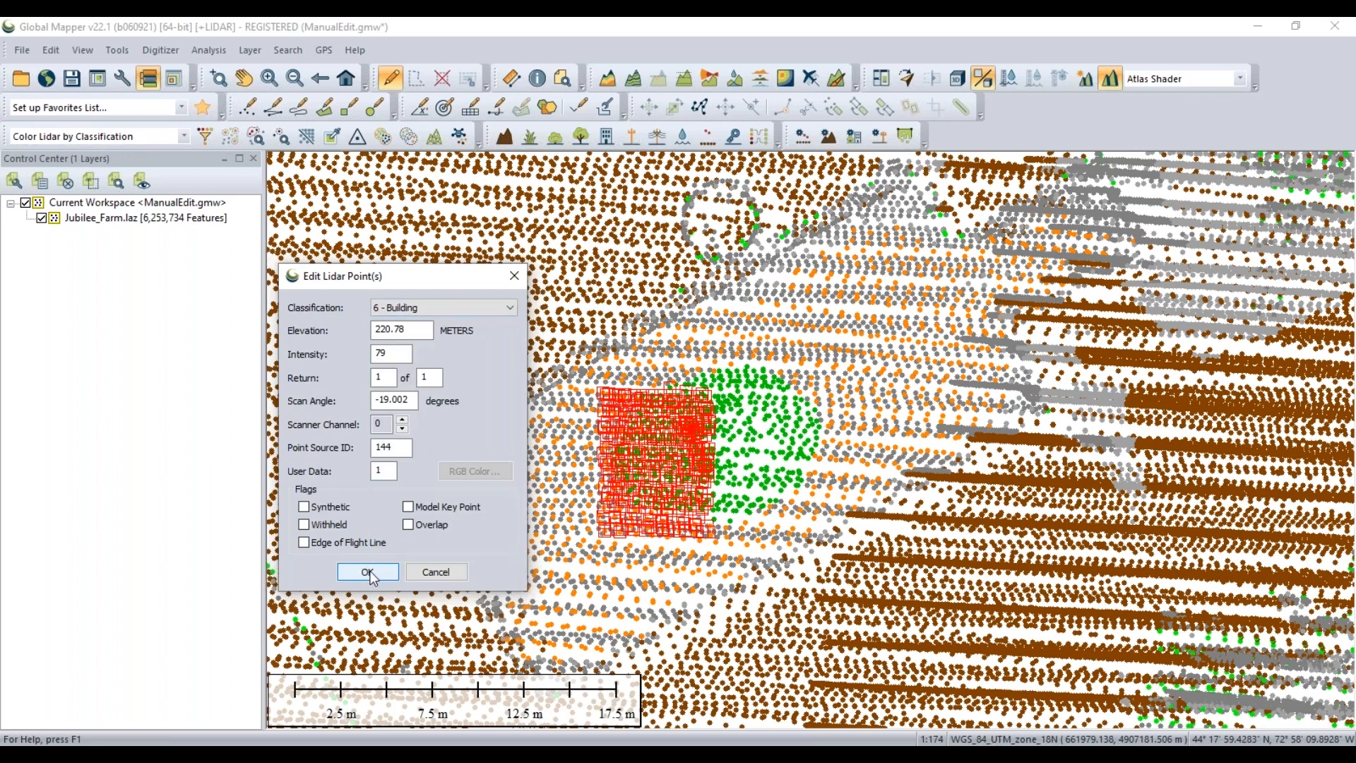
pyautogui.click(368, 573)
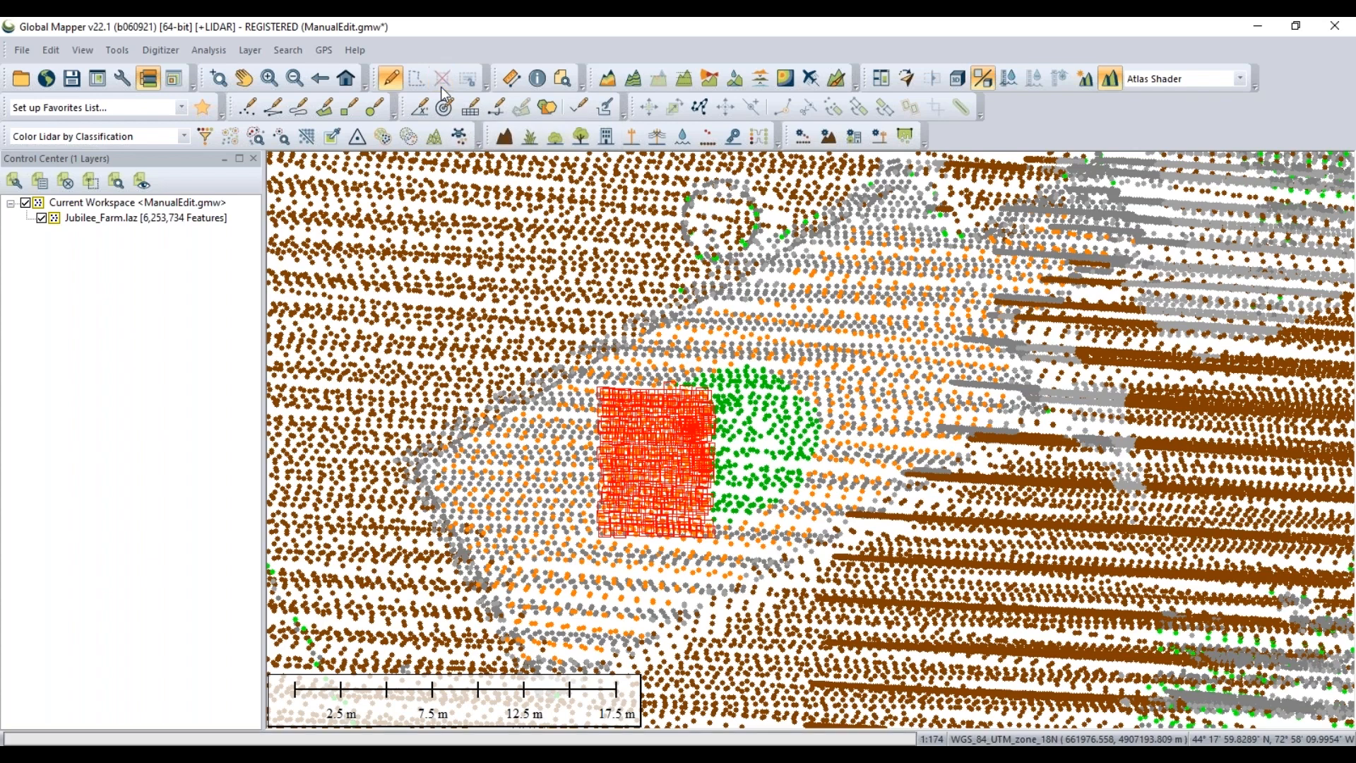
pyautogui.click(445, 107)
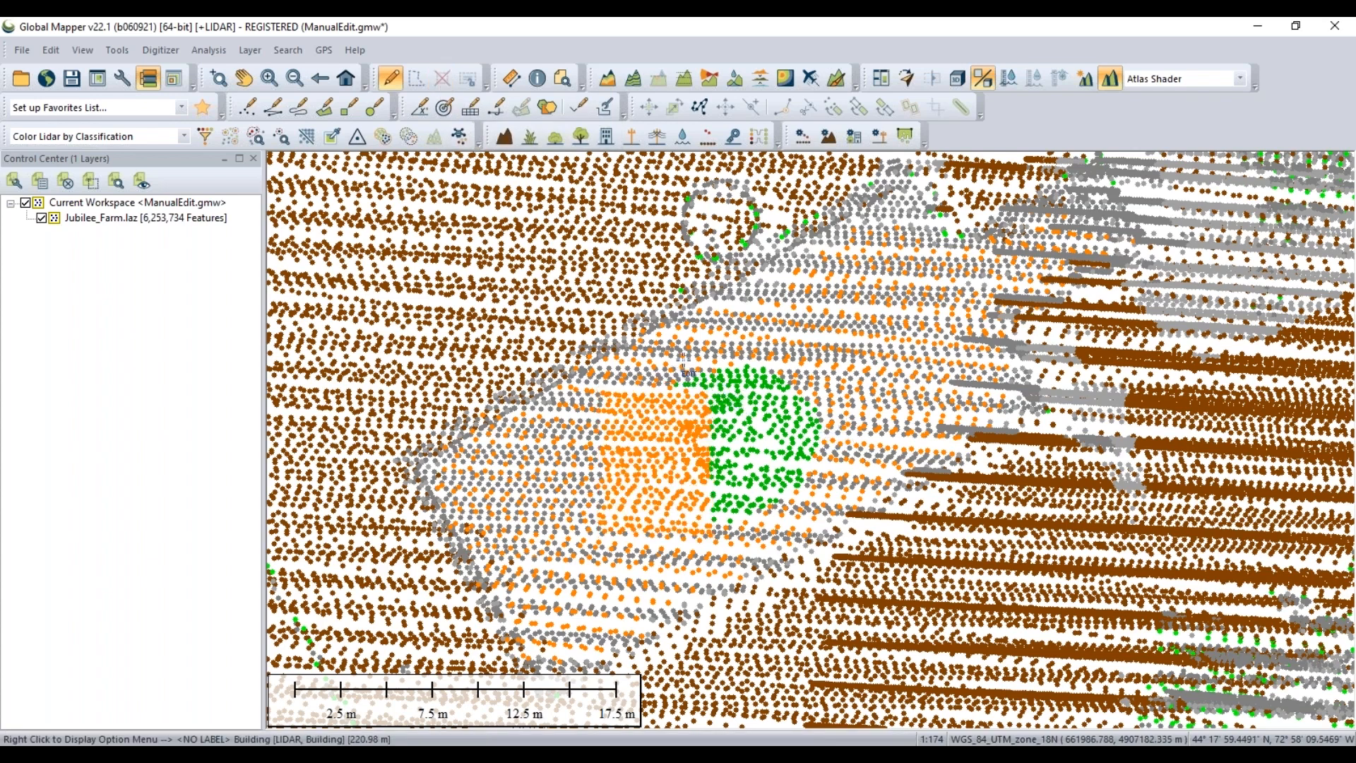
# Select the points over the upper part of the remaining green patch, reclassify them directly as 6 - Building, and clear the selection
pyautogui.moveTo(682, 354); pyautogui.dragTo(776, 433)
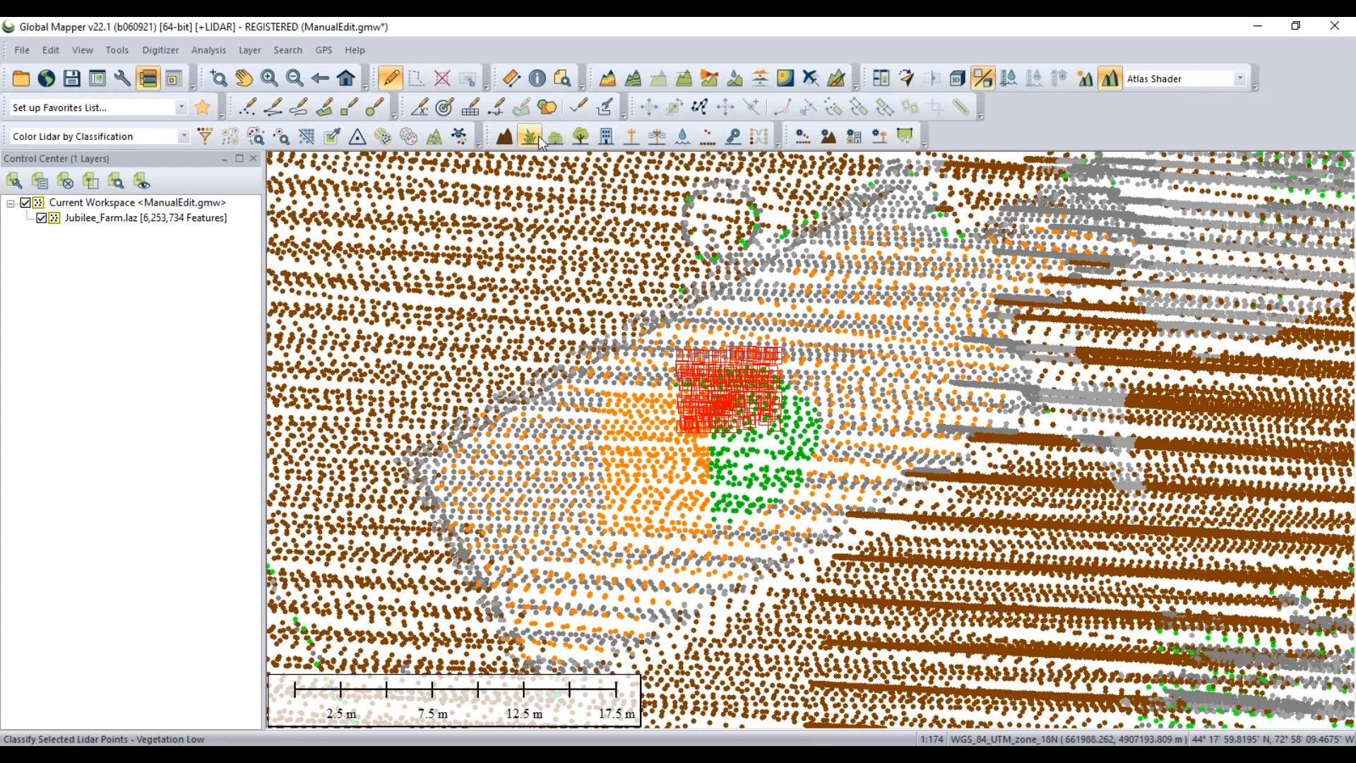
pyautogui.click(605, 136)
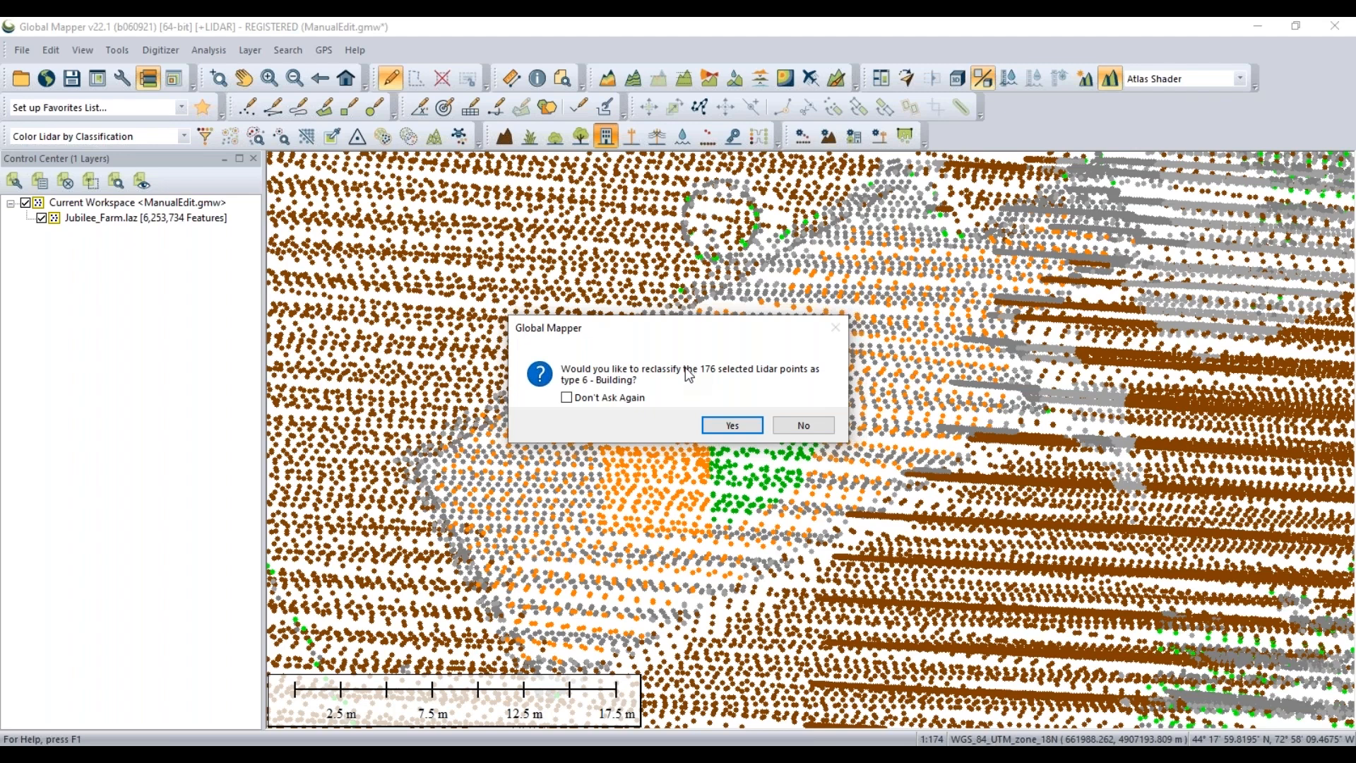
pyautogui.click(711, 425)
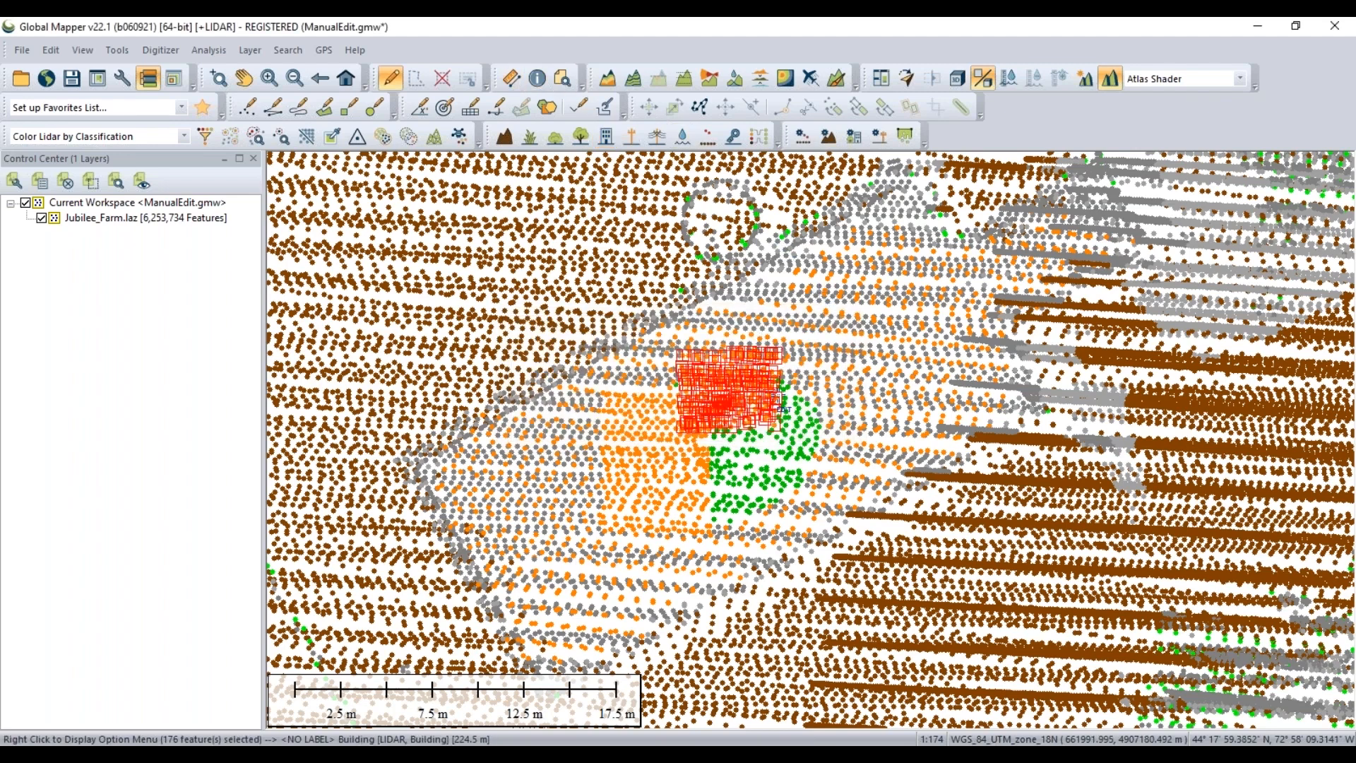
pyautogui.click(442, 80)
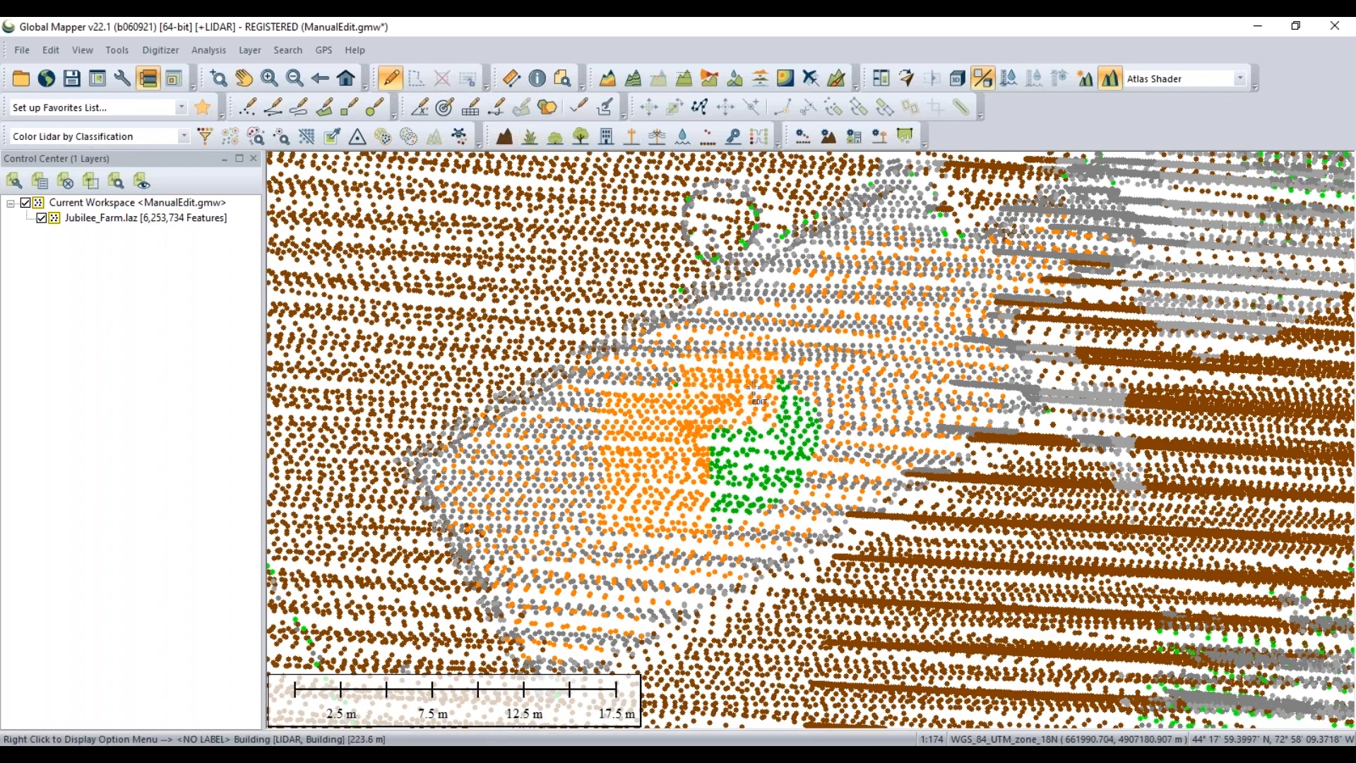
# Open the point cloud in the 3D Viewer and locate the overhead power lines beyond the trees at the field's edge
pyautogui.scroll(2, 755, 386)
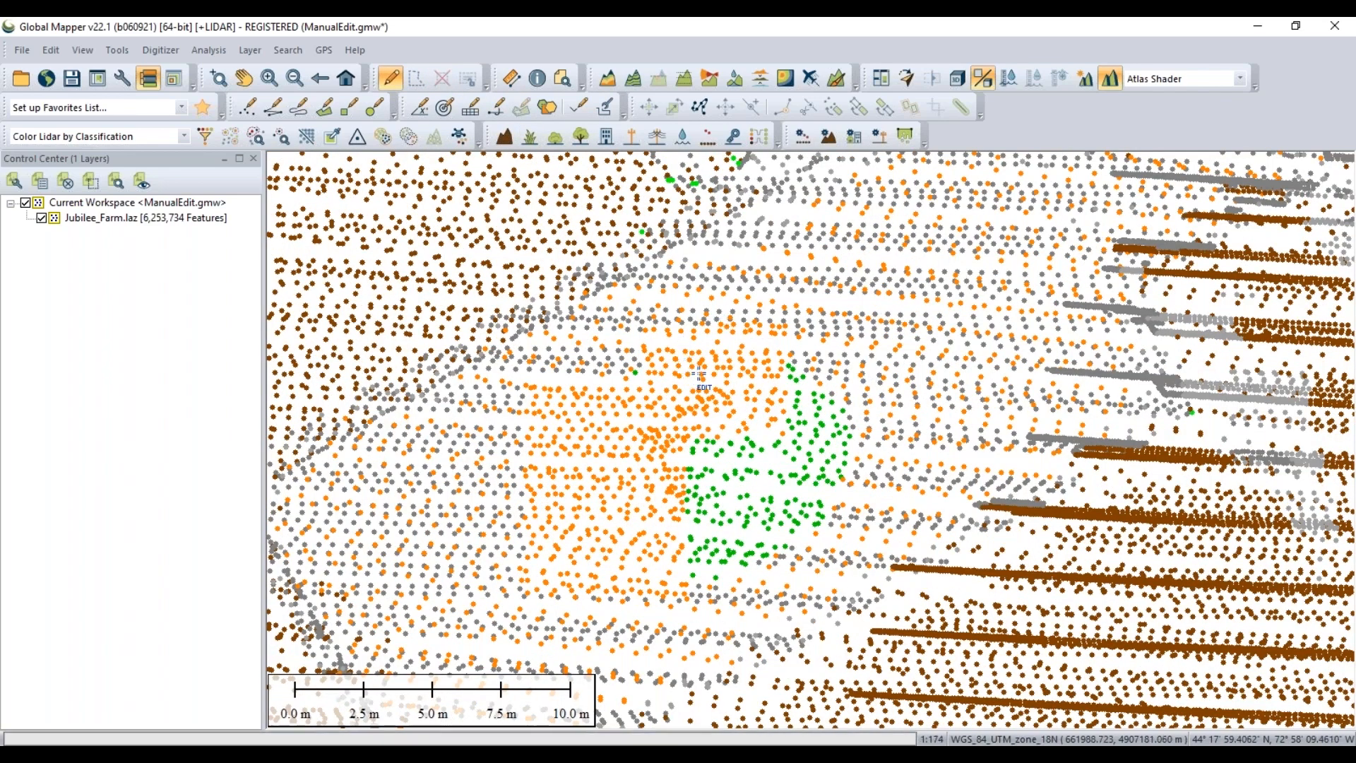
pyautogui.scroll(-2, 700, 374)
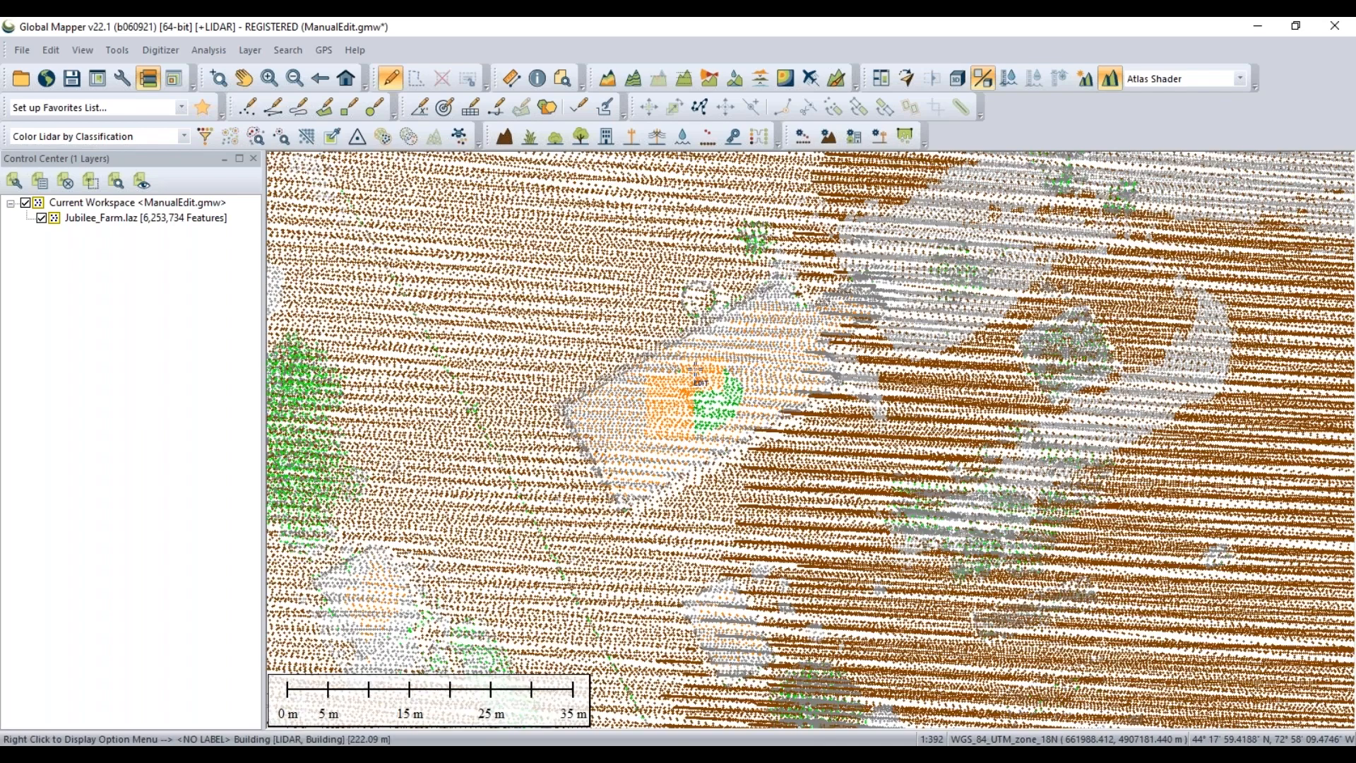
pyautogui.scroll(1, 695, 363)
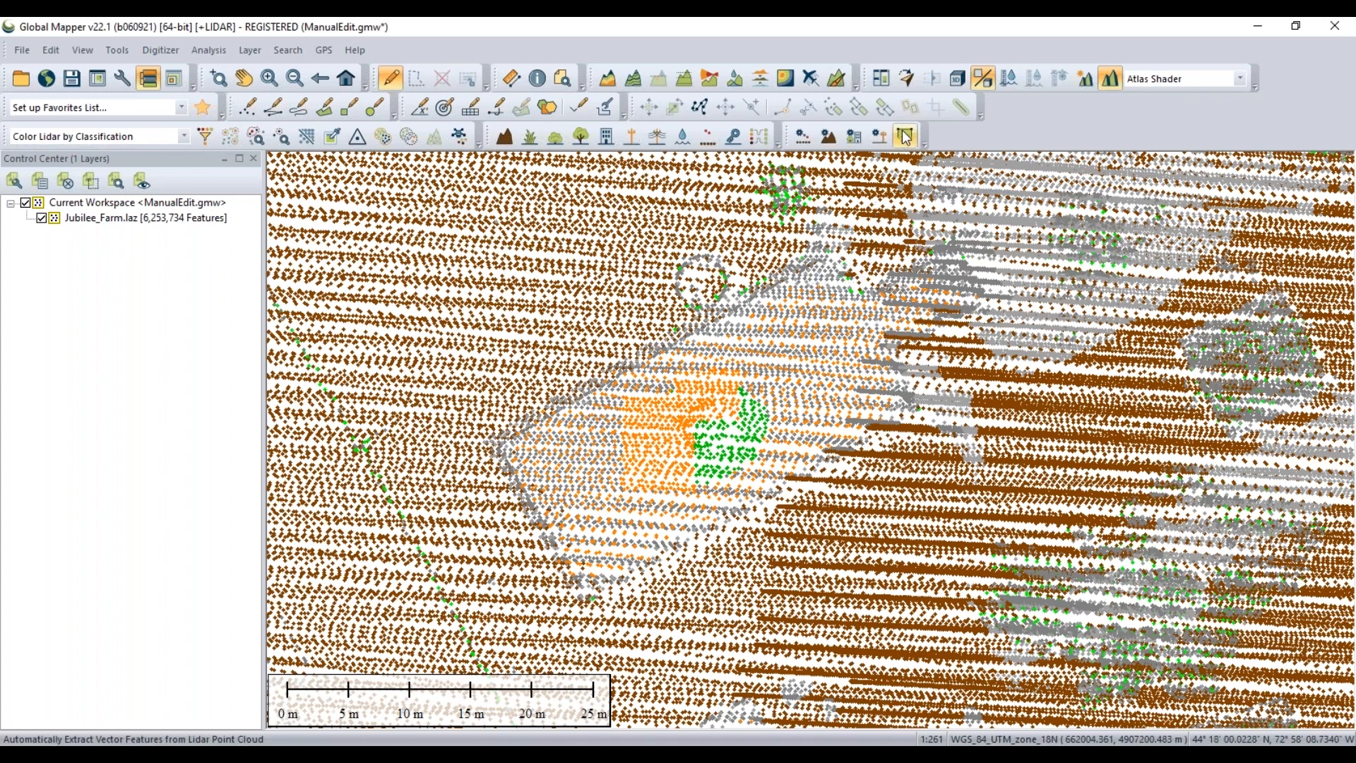
pyautogui.click(959, 79)
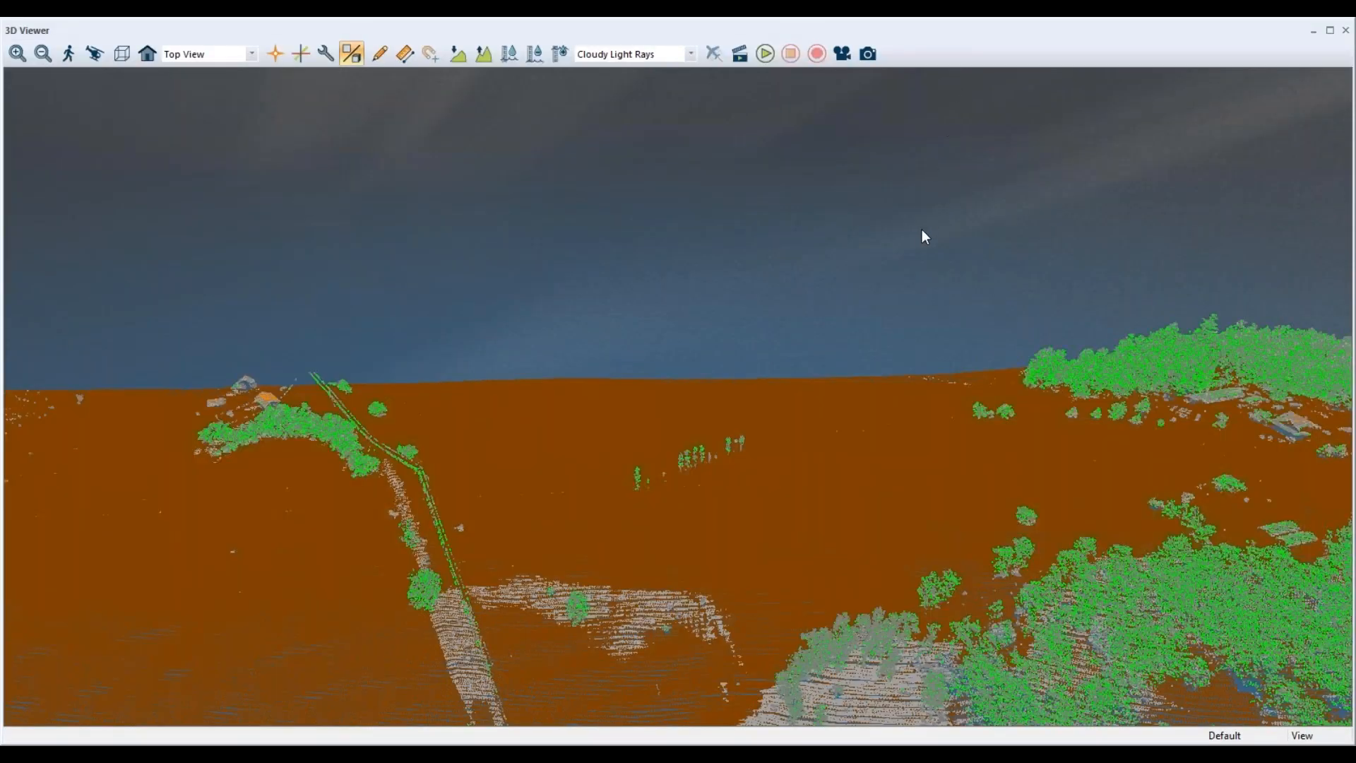
pyautogui.moveTo(1071, 432); pyautogui.dragTo(525, 281)
pyautogui.moveTo(1102, 502); pyautogui.dragTo(727, 377)
pyautogui.scroll(-3, 731, 380)
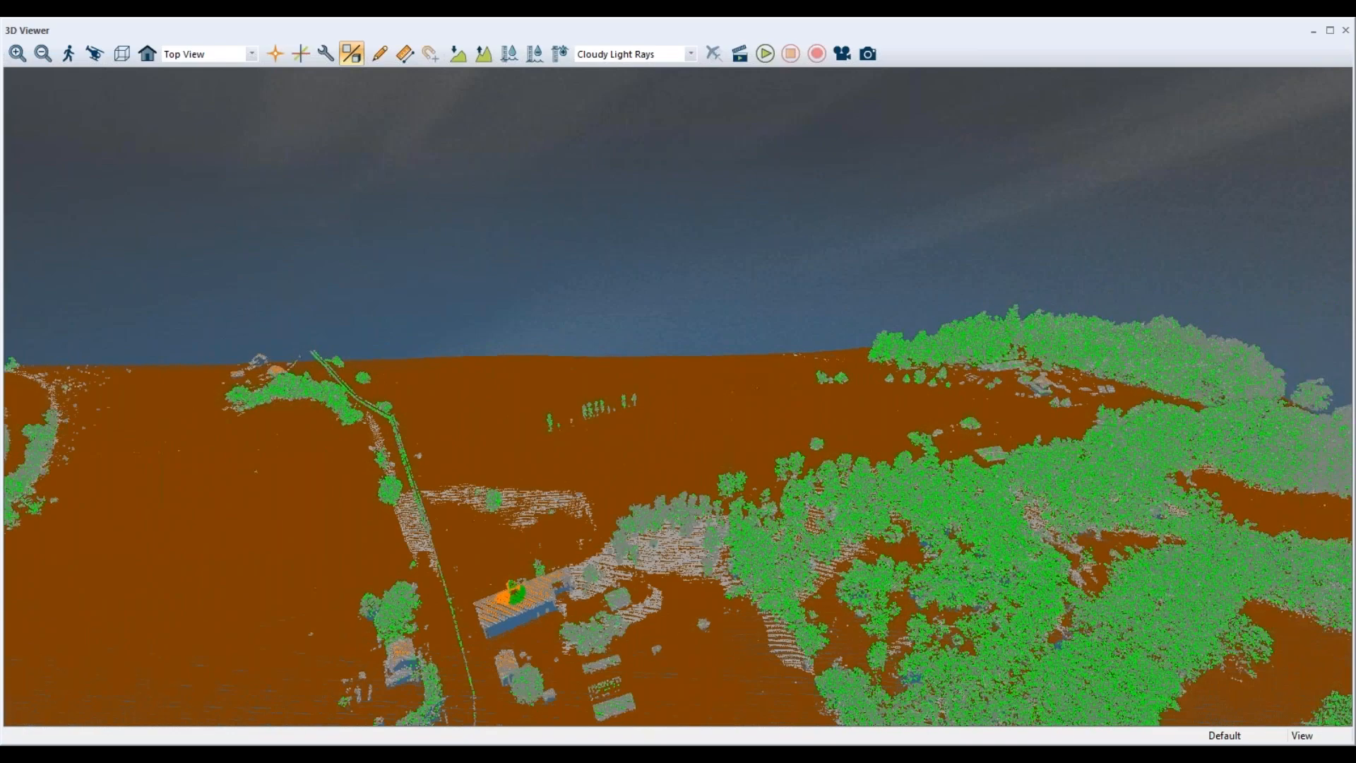
pyautogui.moveTo(1025, 473); pyautogui.dragTo(926, 417)
pyautogui.moveTo(1158, 452); pyautogui.dragTo(770, 400)
pyautogui.moveTo(1066, 405); pyautogui.dragTo(834, 407)
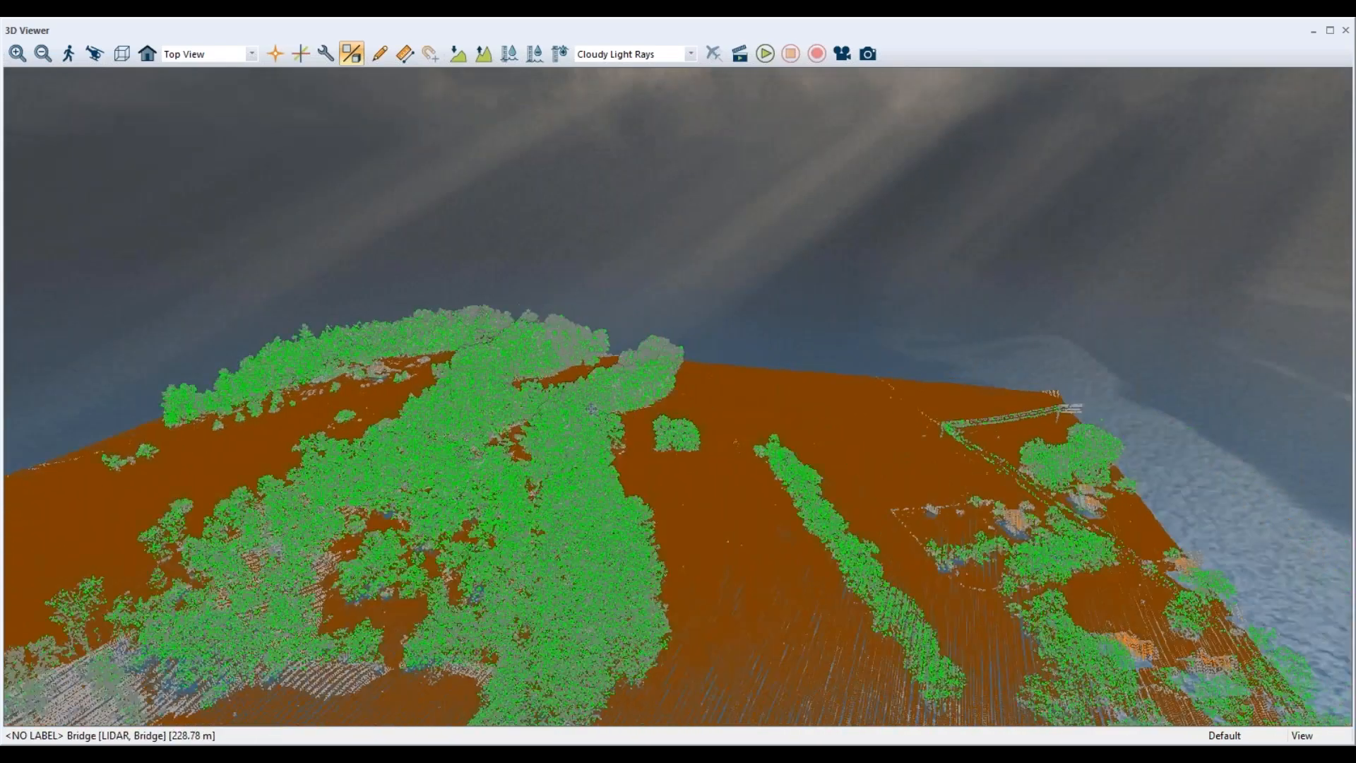
pyautogui.scroll(-1, 1049, 424)
pyautogui.moveTo(1049, 424); pyautogui.dragTo(897, 442)
pyautogui.scroll(2, 917, 440)
pyautogui.scroll(2, 905, 438)
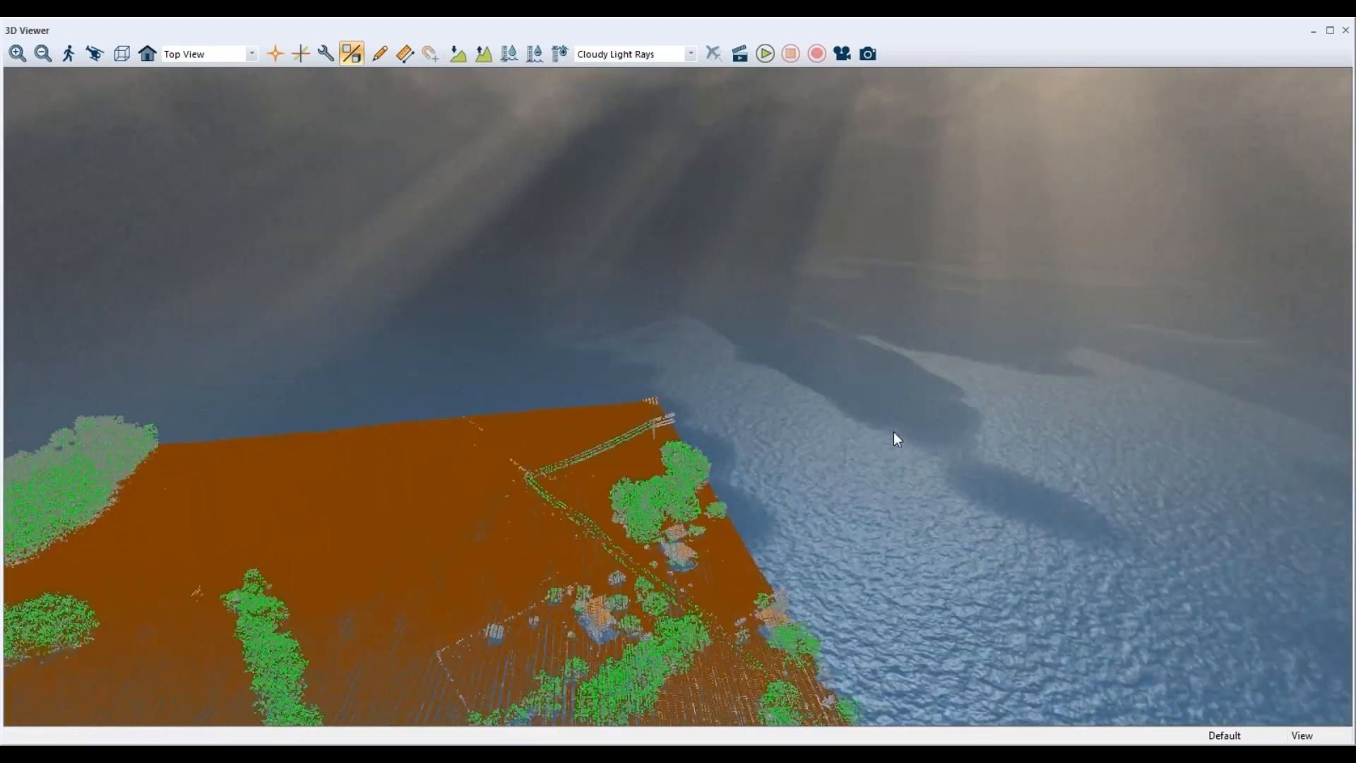
pyautogui.scroll(3, 647, 389)
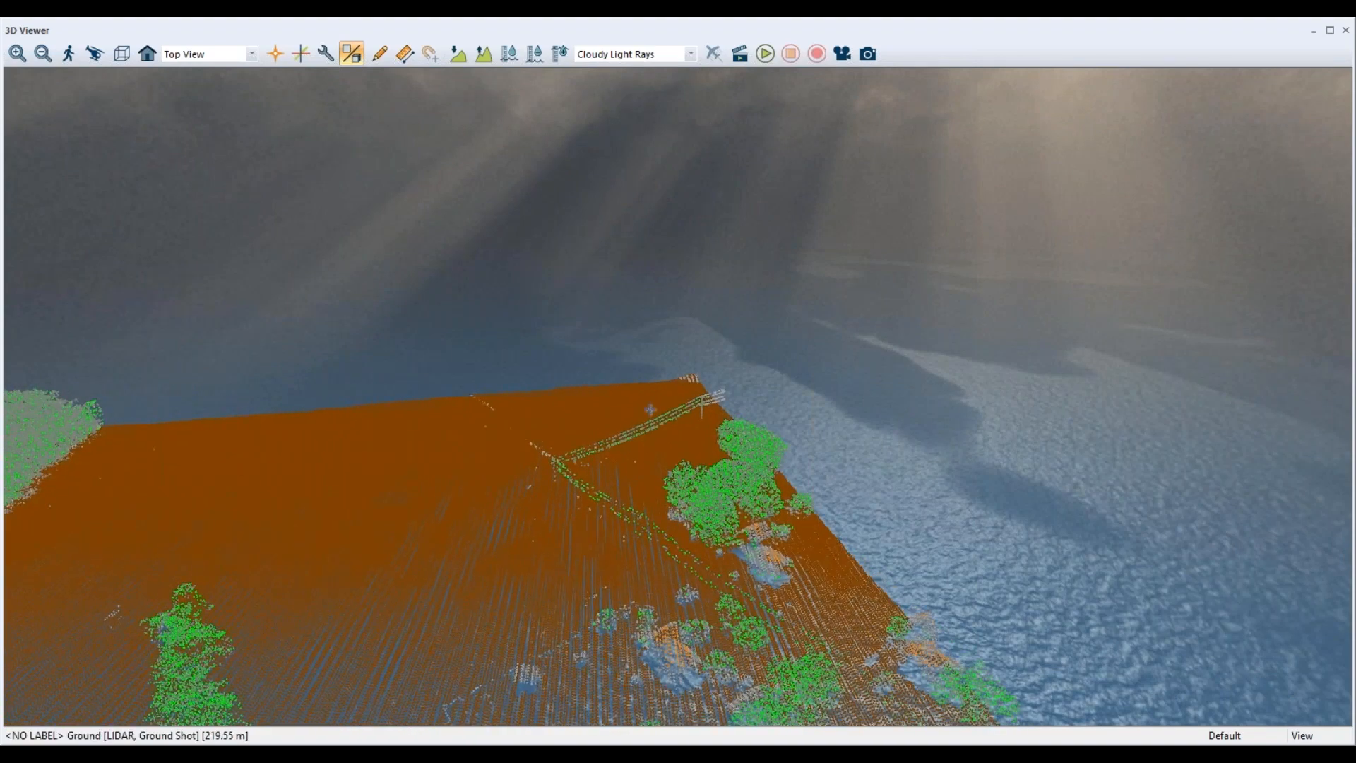
pyautogui.moveTo(648, 405); pyautogui.dragTo(672, 399)
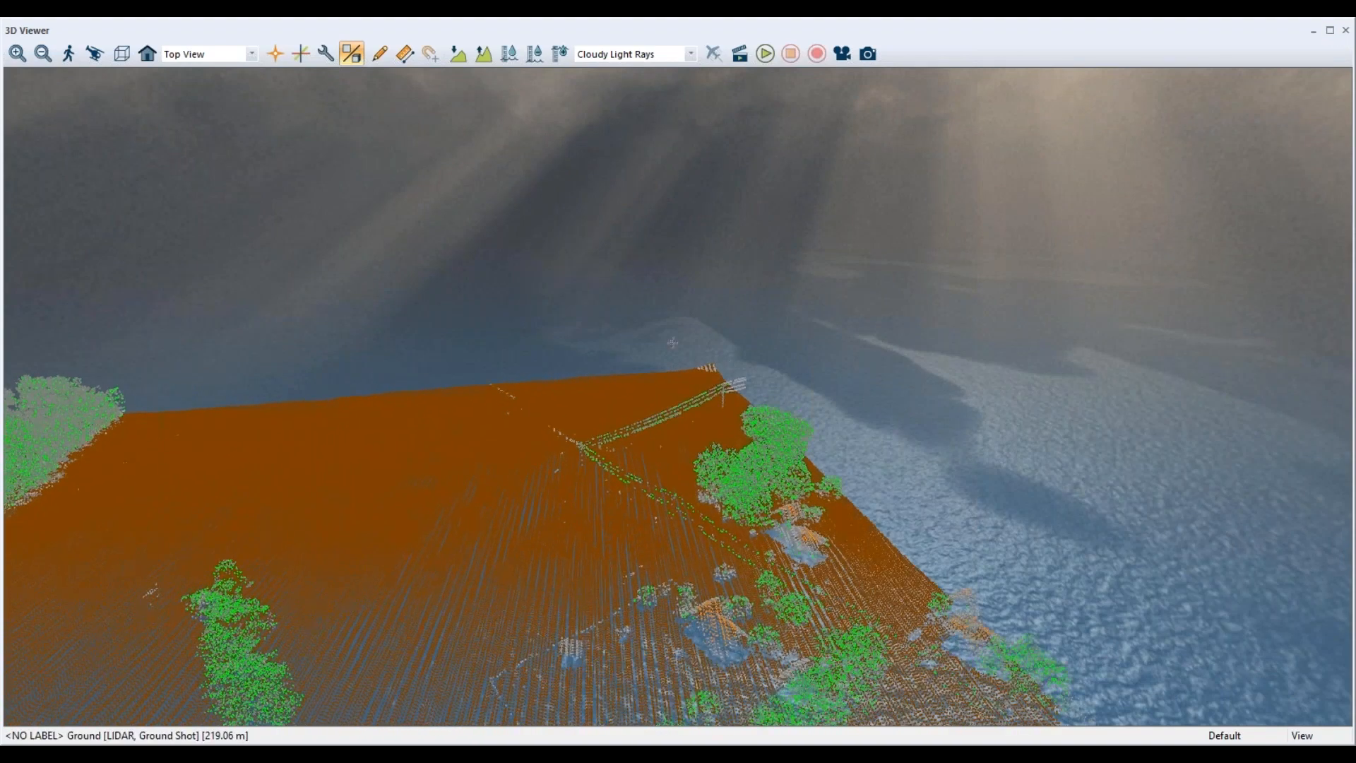
pyautogui.moveTo(544, 445); pyautogui.dragTo(694, 483)
pyautogui.scroll(-8, 698, 432)
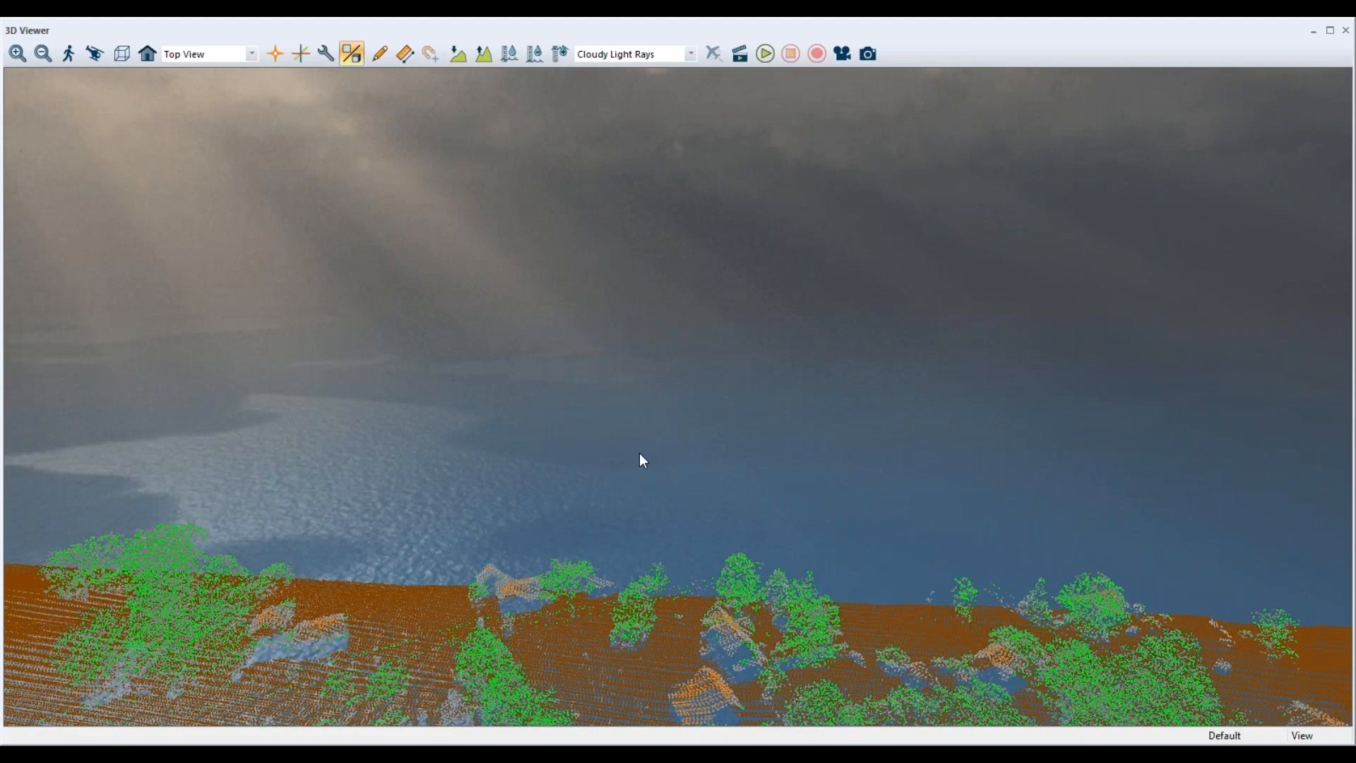
pyautogui.moveTo(486, 497); pyautogui.dragTo(418, 422)
pyautogui.moveTo(282, 332); pyautogui.dragTo(583, 539)
pyautogui.scroll(4, 430, 419)
pyautogui.scroll(2, 434, 431)
pyautogui.scroll(1, 415, 429)
pyautogui.moveTo(579, 631); pyautogui.dragTo(718, 127)
pyautogui.moveTo(601, 596); pyautogui.dragTo(763, 346)
pyautogui.moveTo(509, 595); pyautogui.dragTo(862, 332)
pyautogui.moveTo(585, 596); pyautogui.dragTo(763, 485)
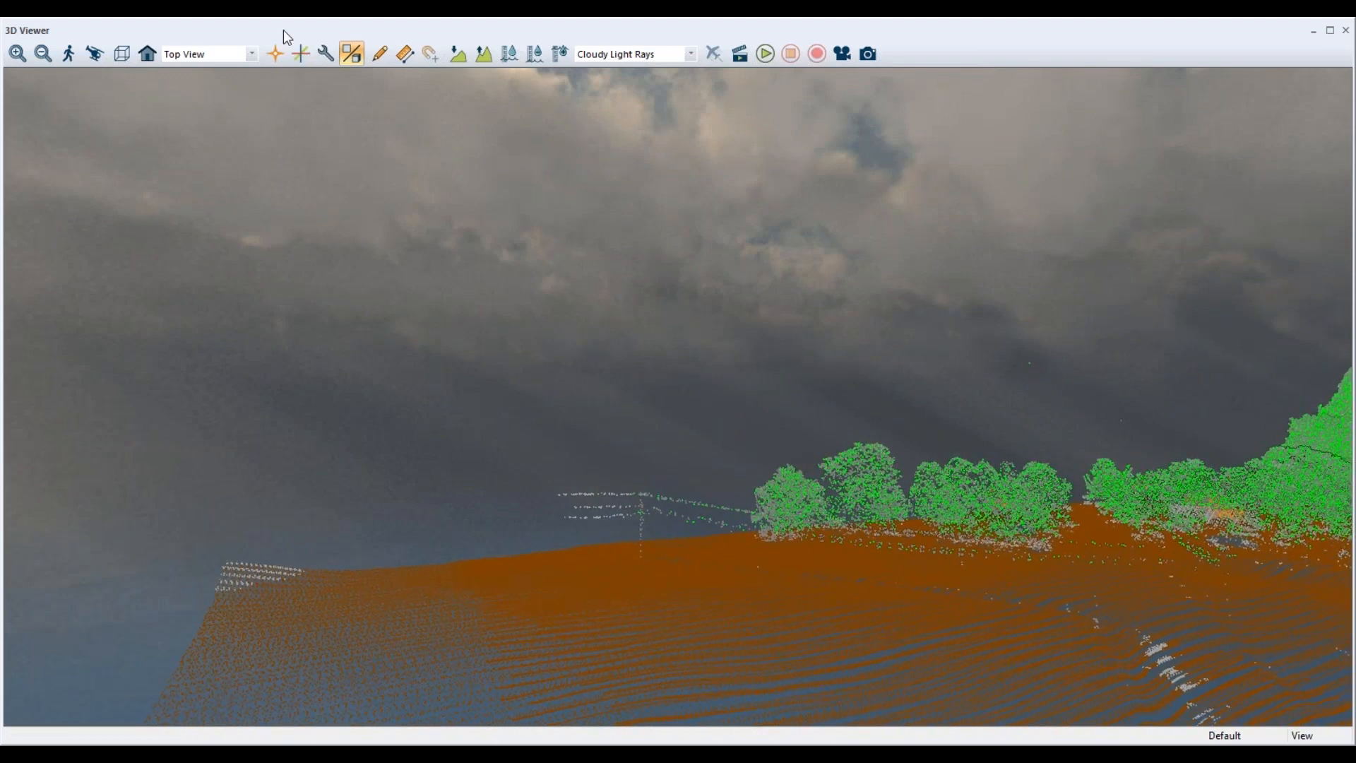
# Select the short stretch of power line points beyond the pole in 3D, clearing the first selection and reselecting slightly wider
pyautogui.click(379, 61)
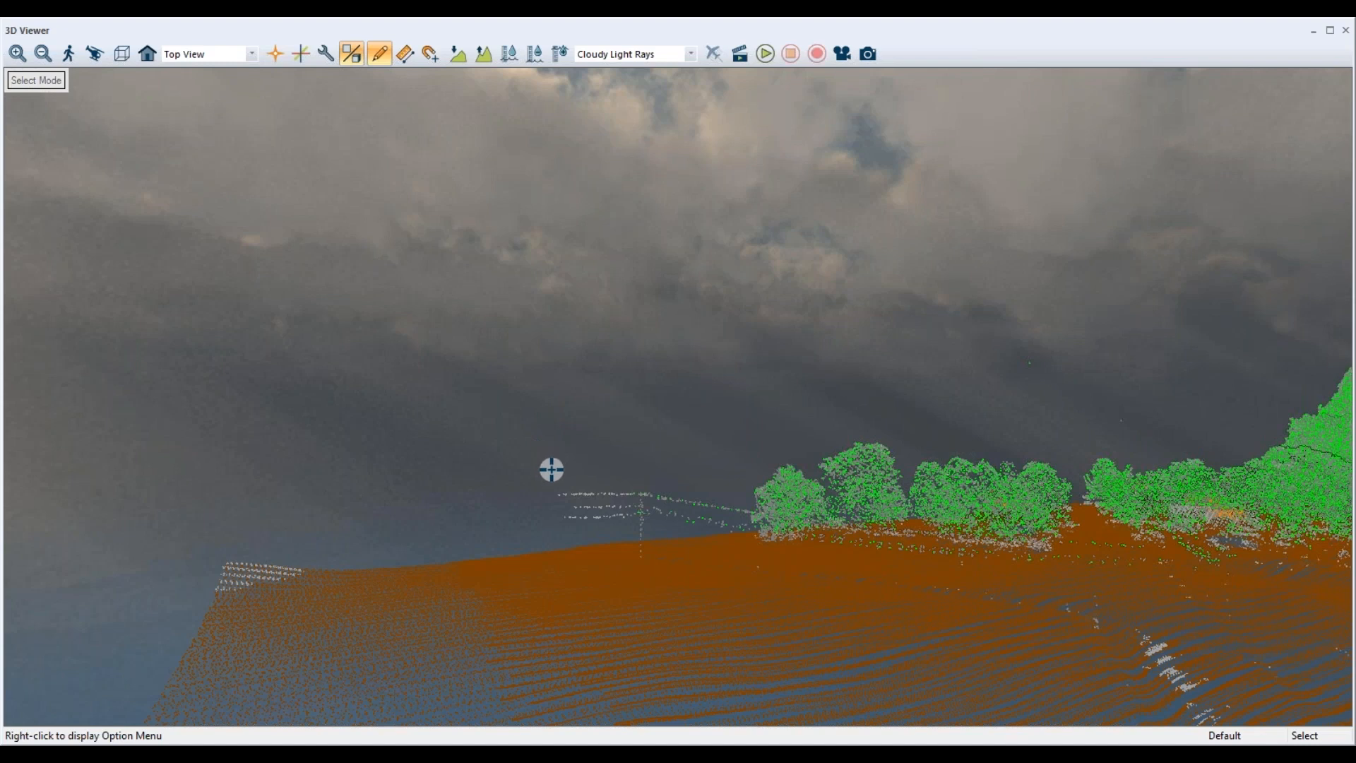
pyautogui.moveTo(548, 471); pyautogui.dragTo(628, 522)
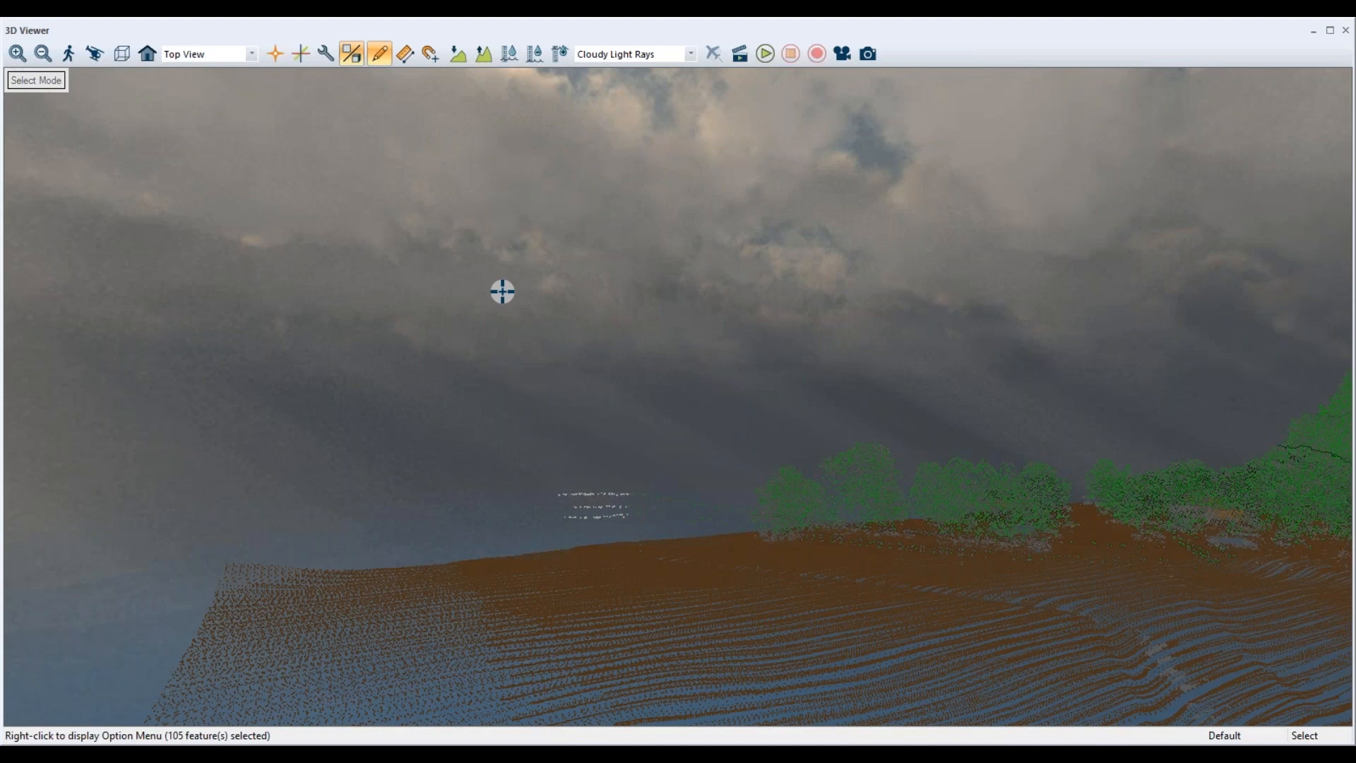
pyautogui.rightClick(508, 335)
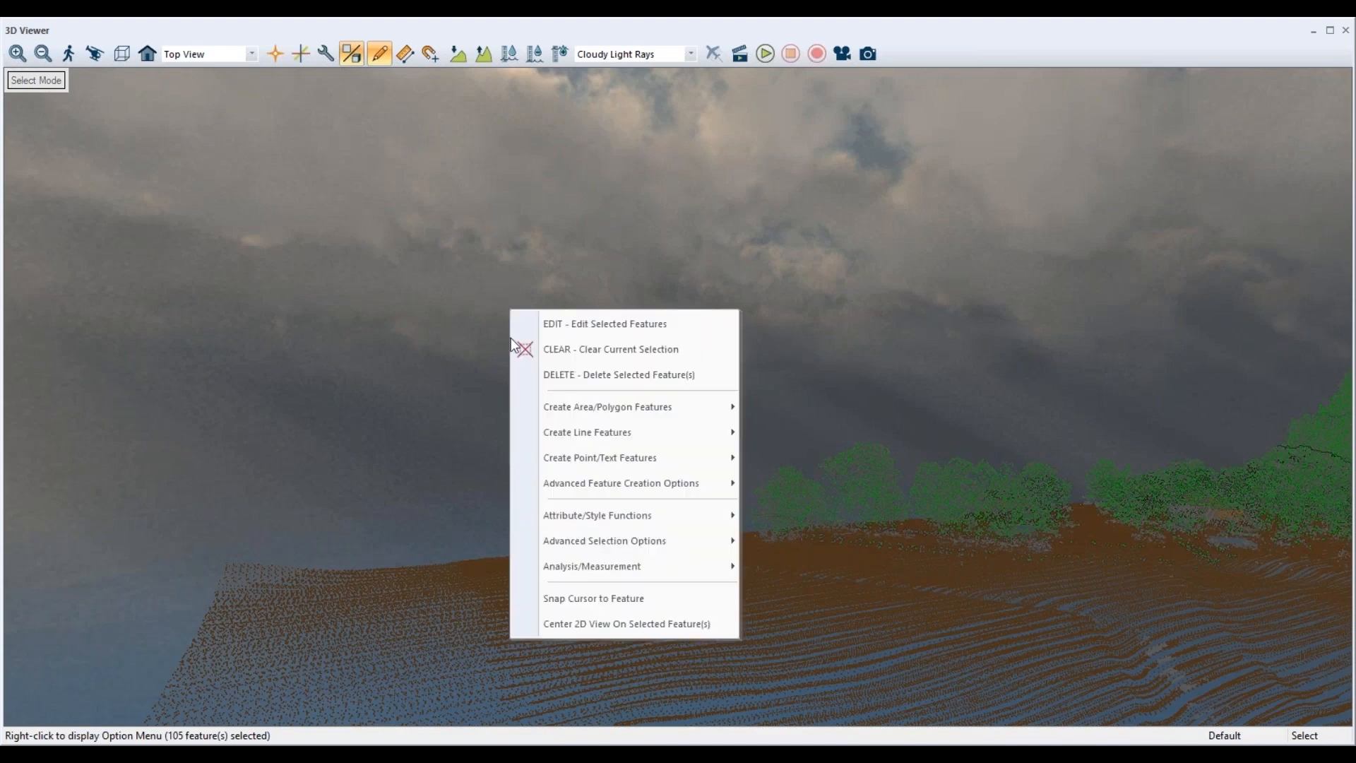
pyautogui.click(526, 349)
pyautogui.moveTo(537, 465); pyautogui.dragTo(636, 522)
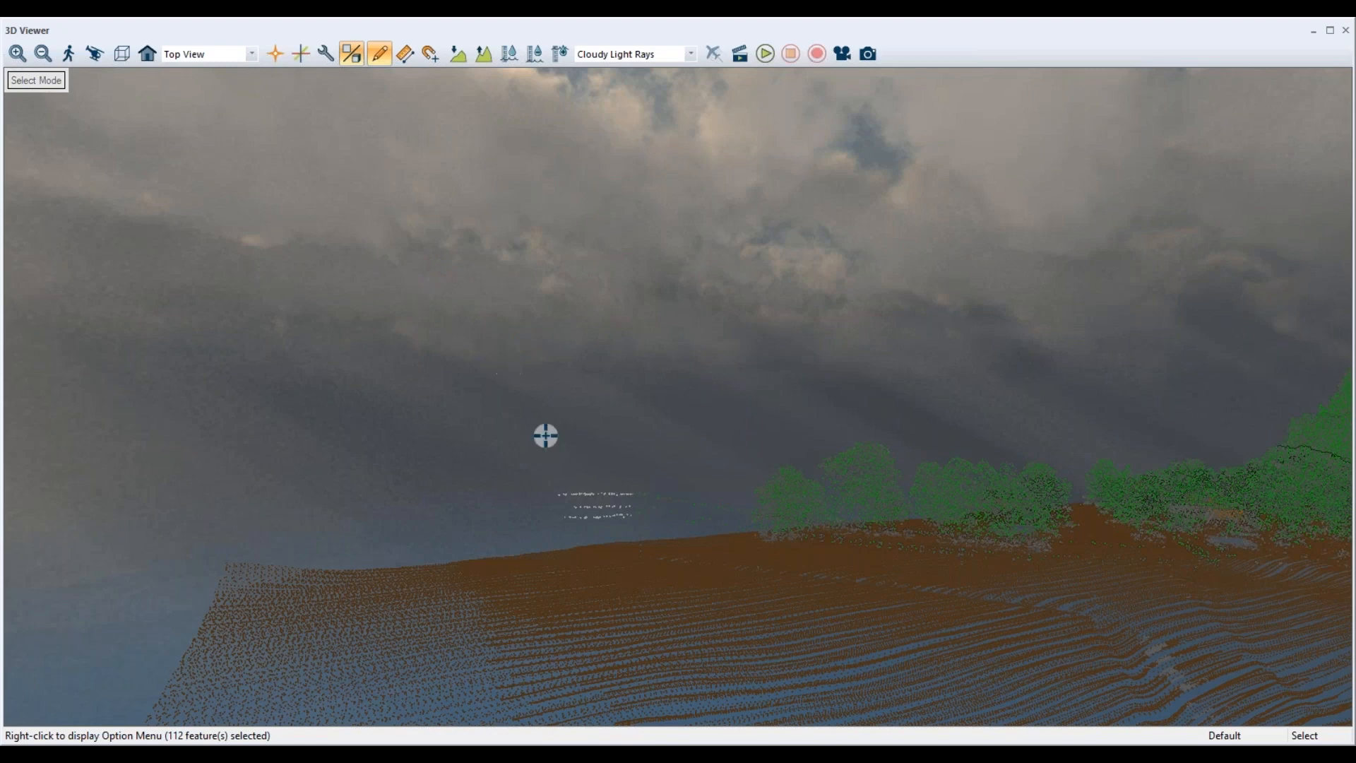
# Dock the 3D Viewer beside the 2D map with the selected power line points in view
pyautogui.moveTo(418, 26); pyautogui.dragTo(460, 154)
pyautogui.moveTo(647, 148); pyautogui.dragTo(780, 439)
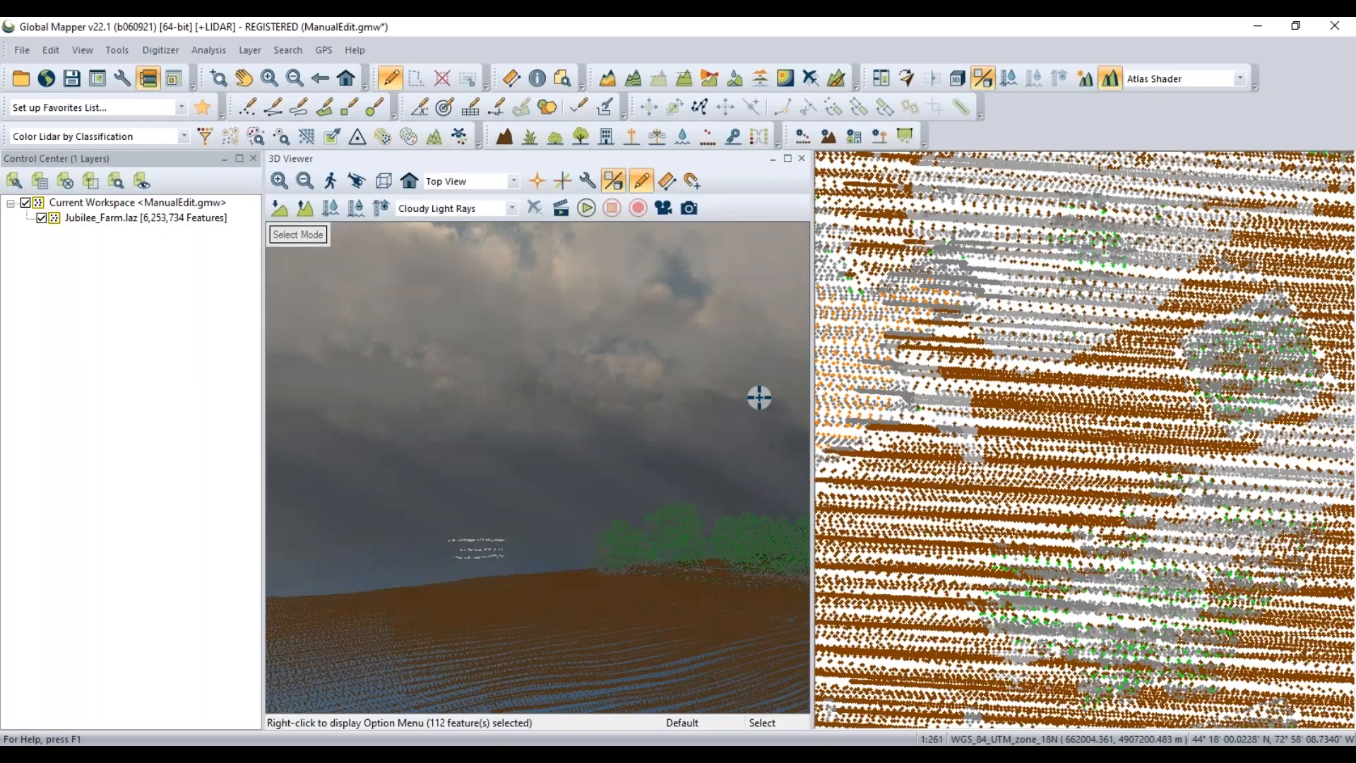
pyautogui.moveTo(366, 569); pyautogui.dragTo(622, 482)
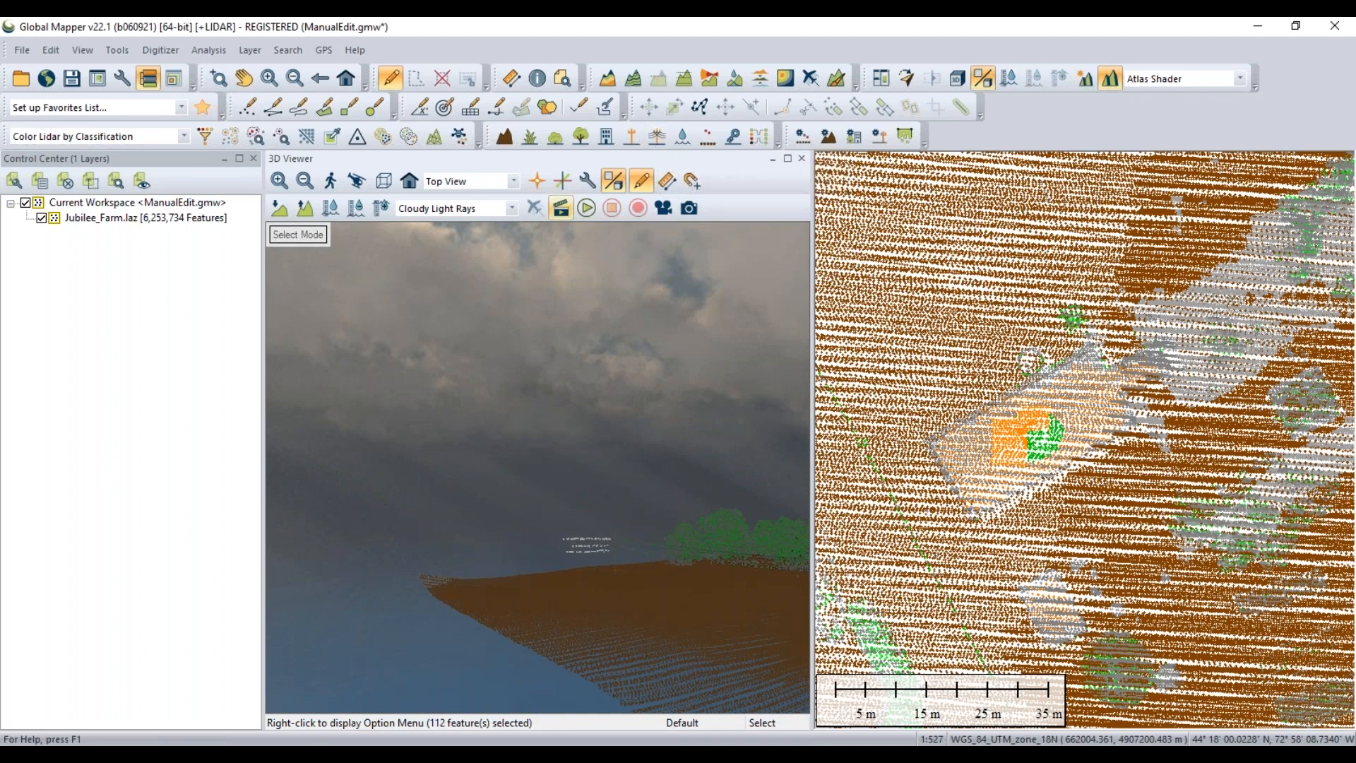
# Reclassify the selected power line points in the 3D Viewer as 14 - Wire - Conductor (Phase)
pyautogui.click(648, 184)
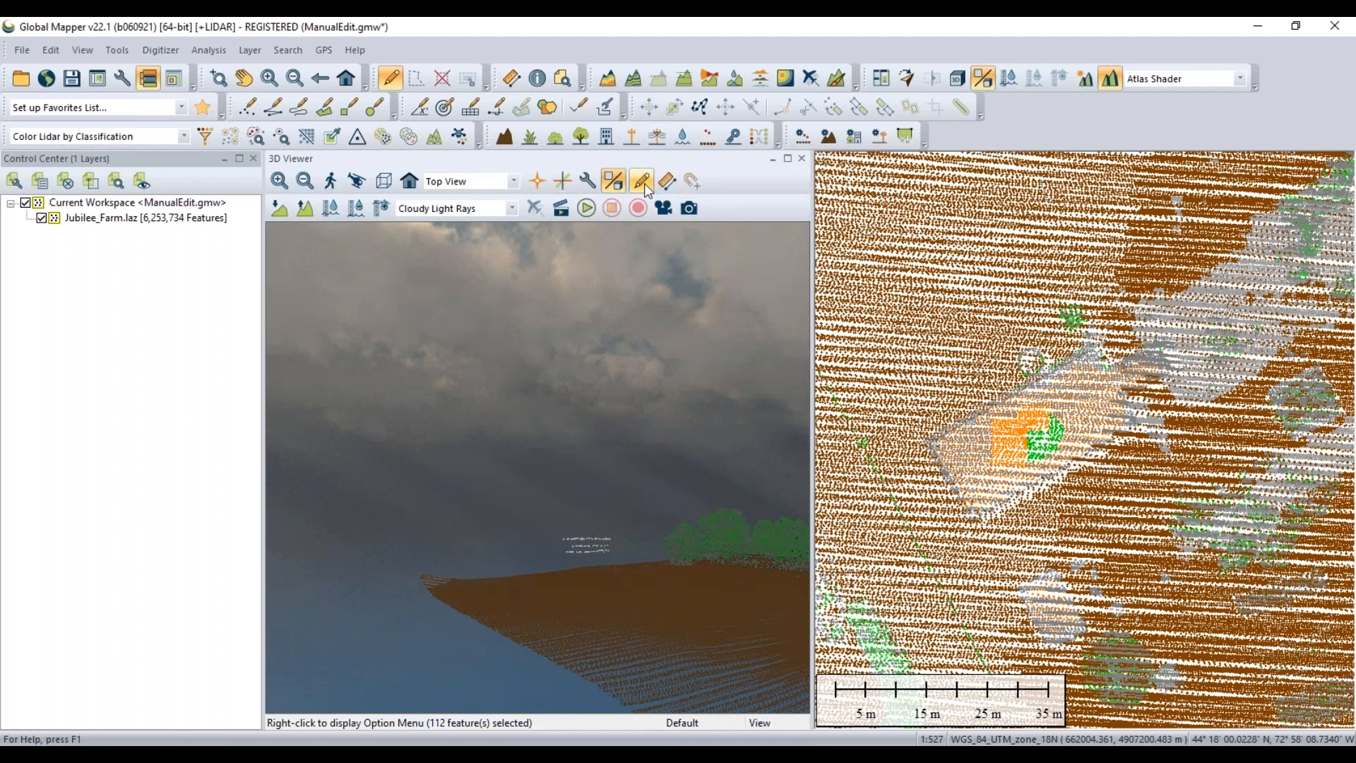
pyautogui.rightClick(587, 394)
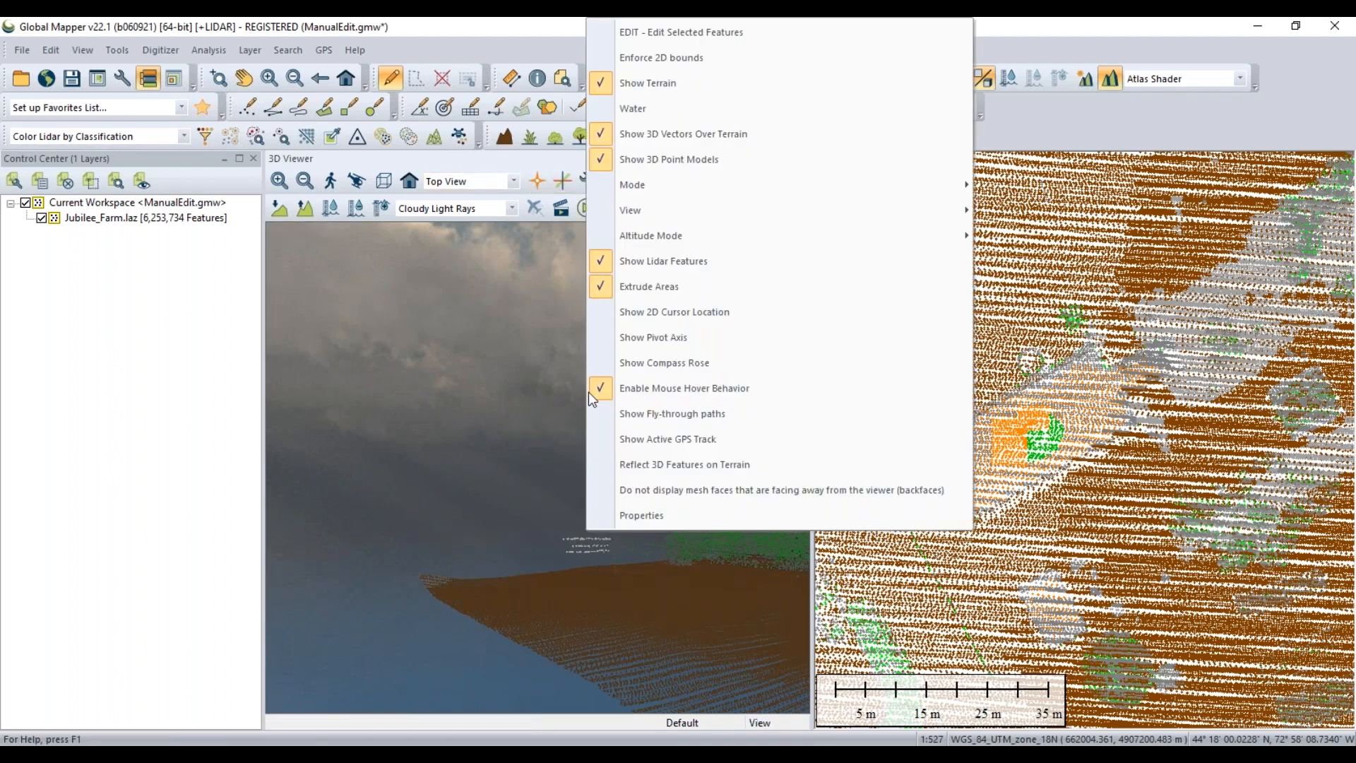
pyautogui.click(689, 37)
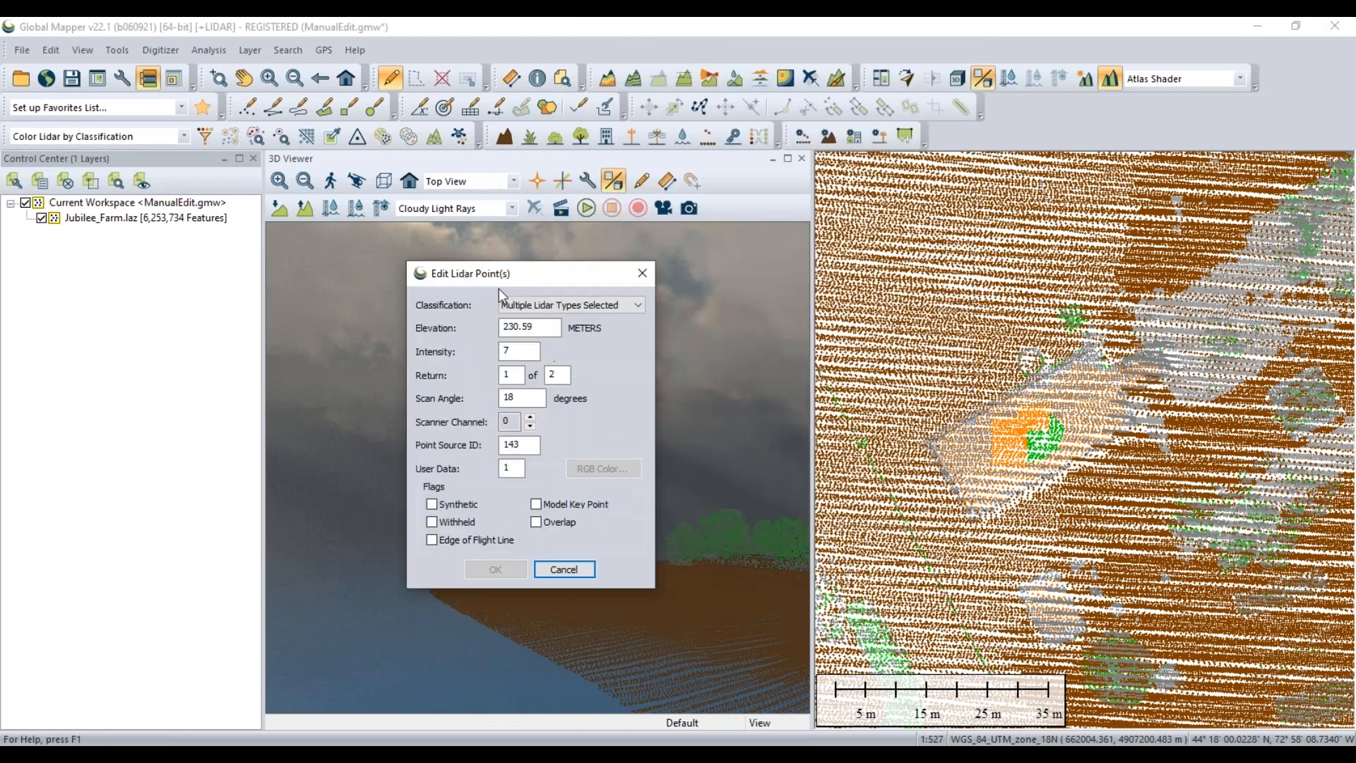
pyautogui.moveTo(380, 317)
pyautogui.mouseDown()
pyautogui.moveTo(417, 322)
pyautogui.moveTo(398, 323)
pyautogui.mouseUp()
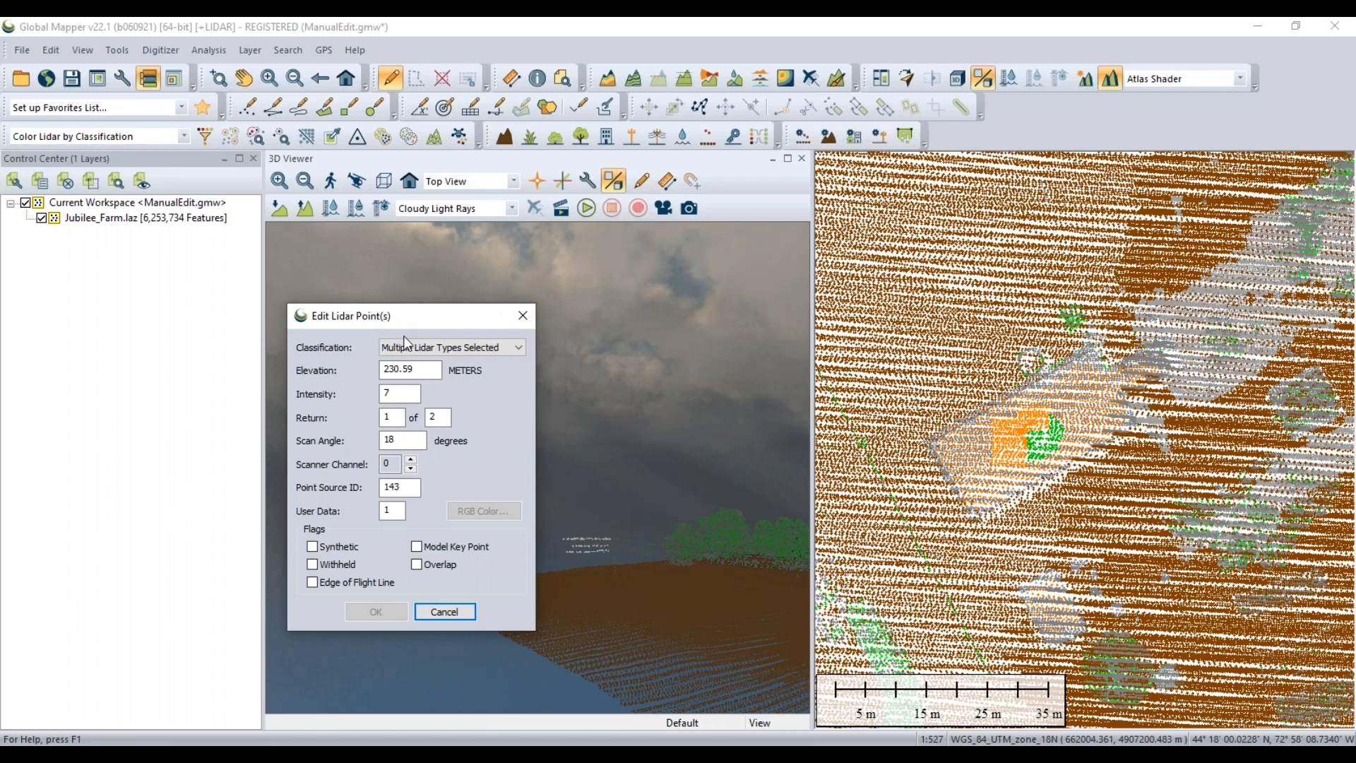
pyautogui.click(439, 359)
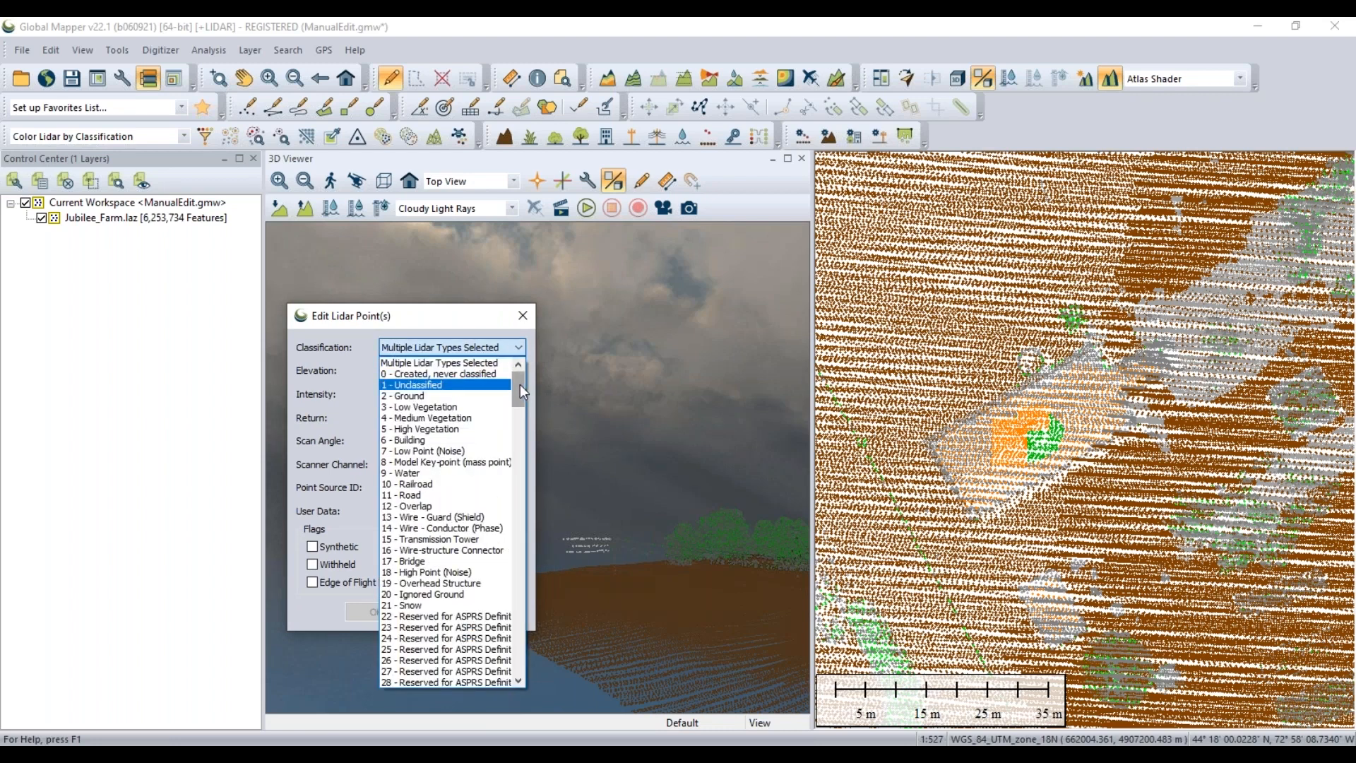
pyautogui.scroll(-1, 520, 384)
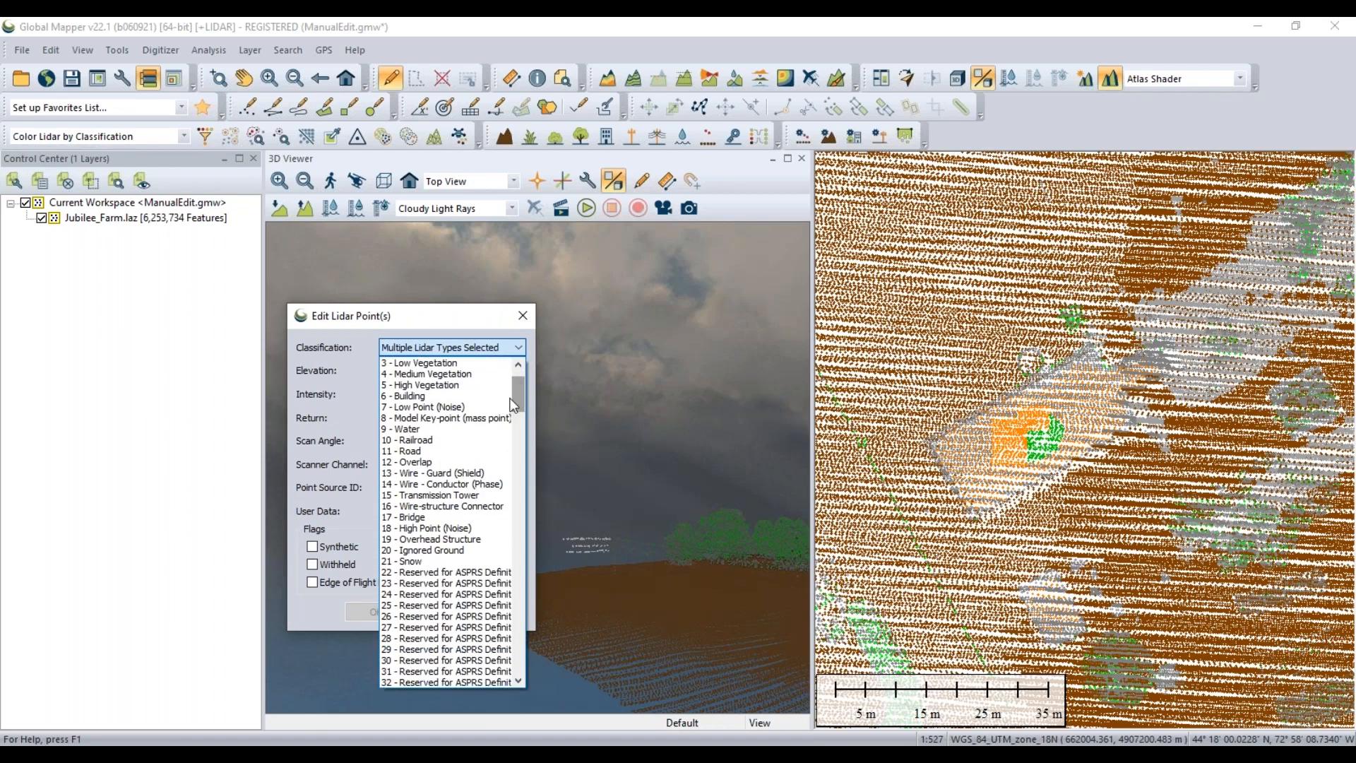
pyautogui.click(473, 483)
pyautogui.click(376, 611)
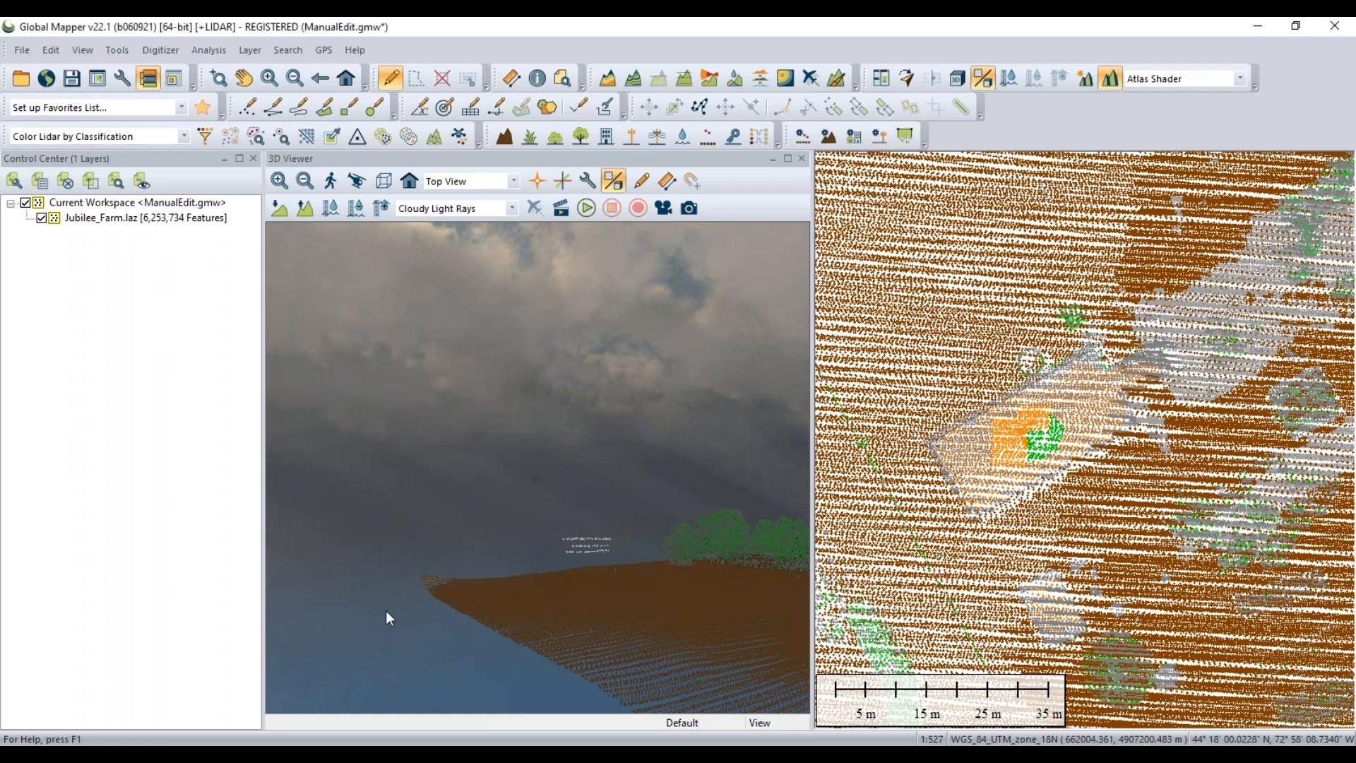
# Examine where the selected power line points lie in the 3D scene and on the linked 2D map
pyautogui.moveTo(613, 542); pyautogui.dragTo(578, 423)
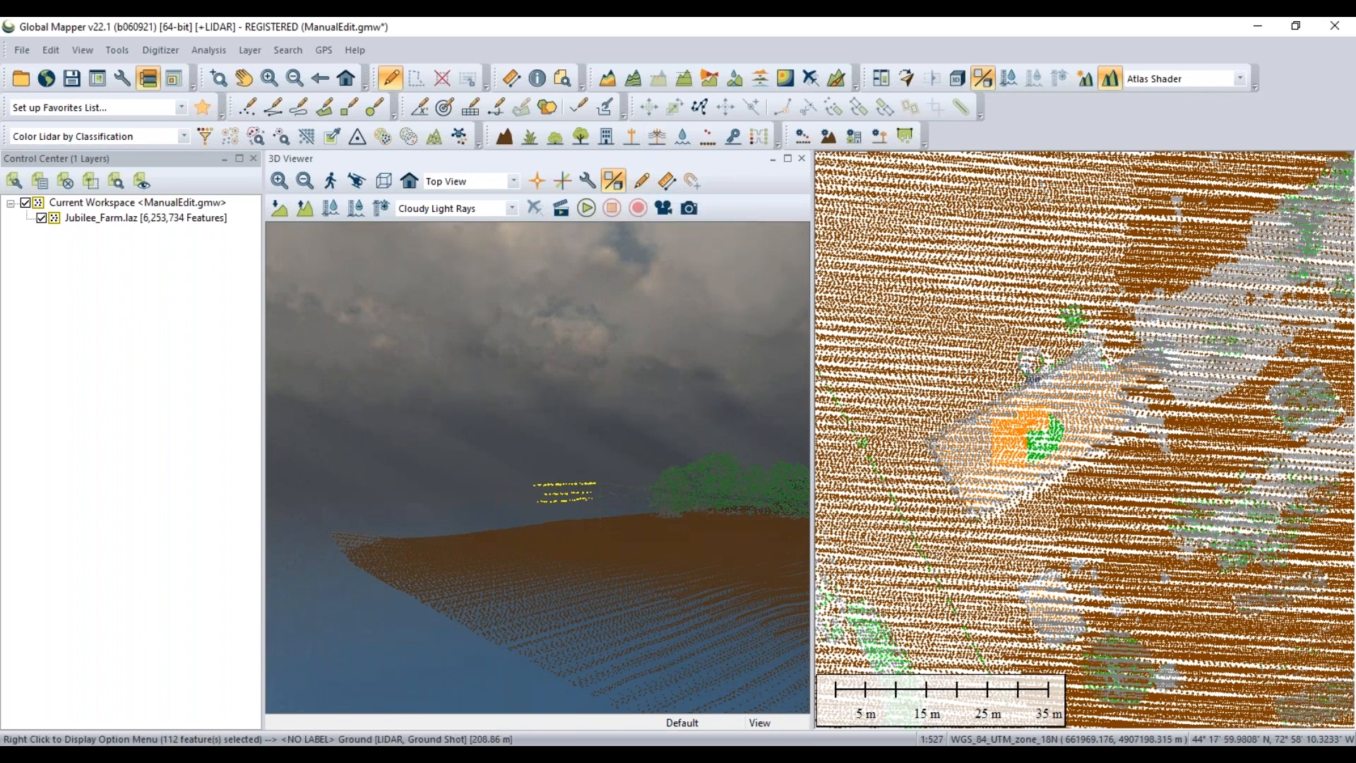
pyautogui.scroll(-6, 1035, 387)
pyautogui.scroll(-4, 1035, 388)
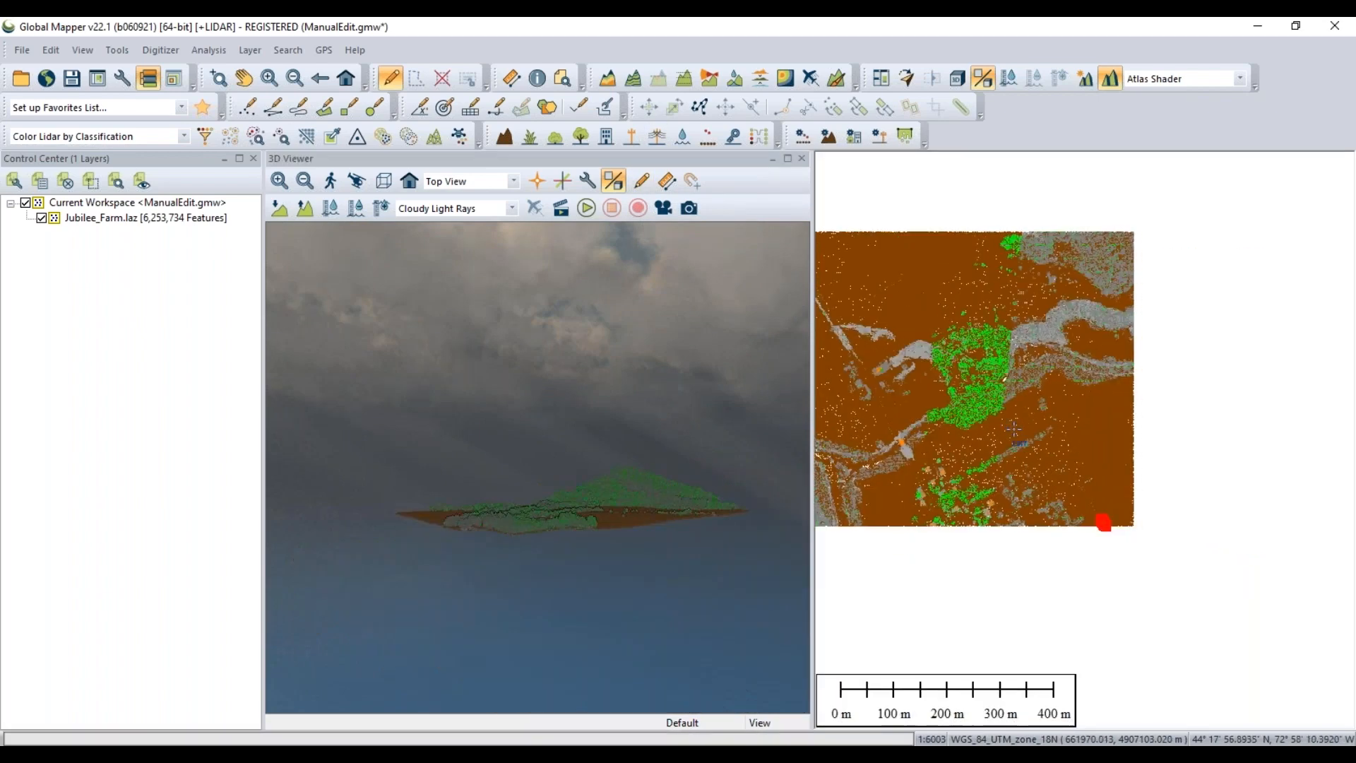
pyautogui.scroll(6, 1077, 508)
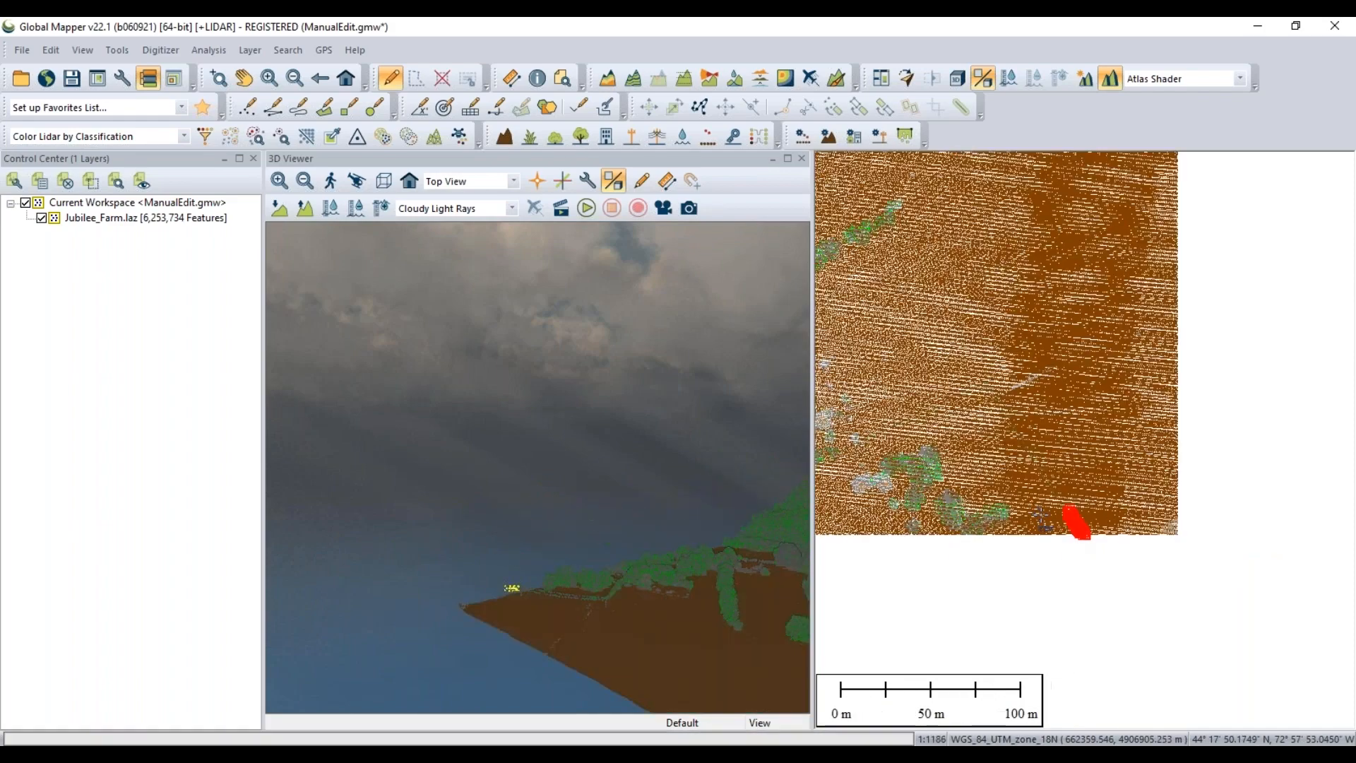
pyautogui.scroll(2, 1118, 556)
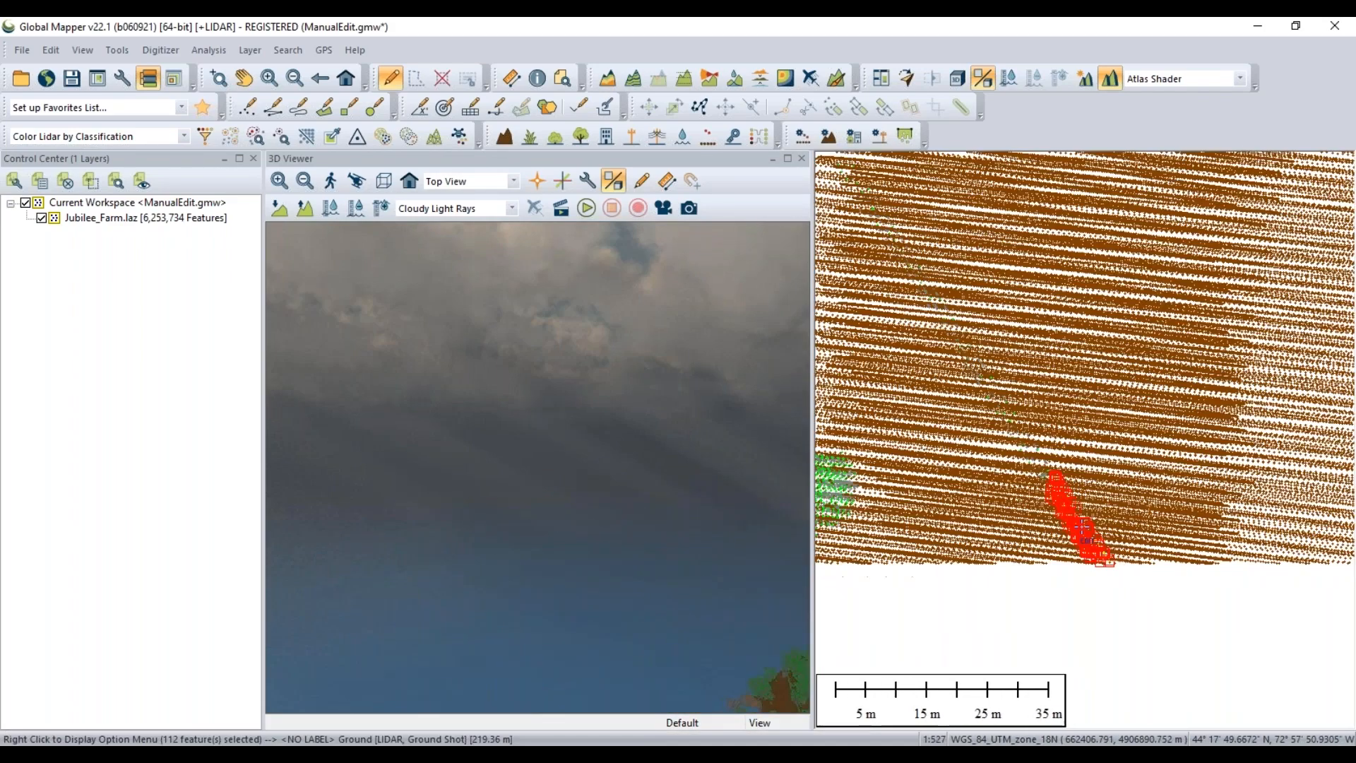
pyautogui.scroll(-2, 1082, 529)
pyautogui.moveTo(744, 562); pyautogui.dragTo(622, 452)
pyautogui.scroll(1, 511, 501)
pyautogui.moveTo(554, 532)
pyautogui.mouseDown()
pyautogui.moveTo(570, 513)
pyautogui.moveTo(584, 565)
pyautogui.moveTo(597, 515)
pyautogui.mouseUp()
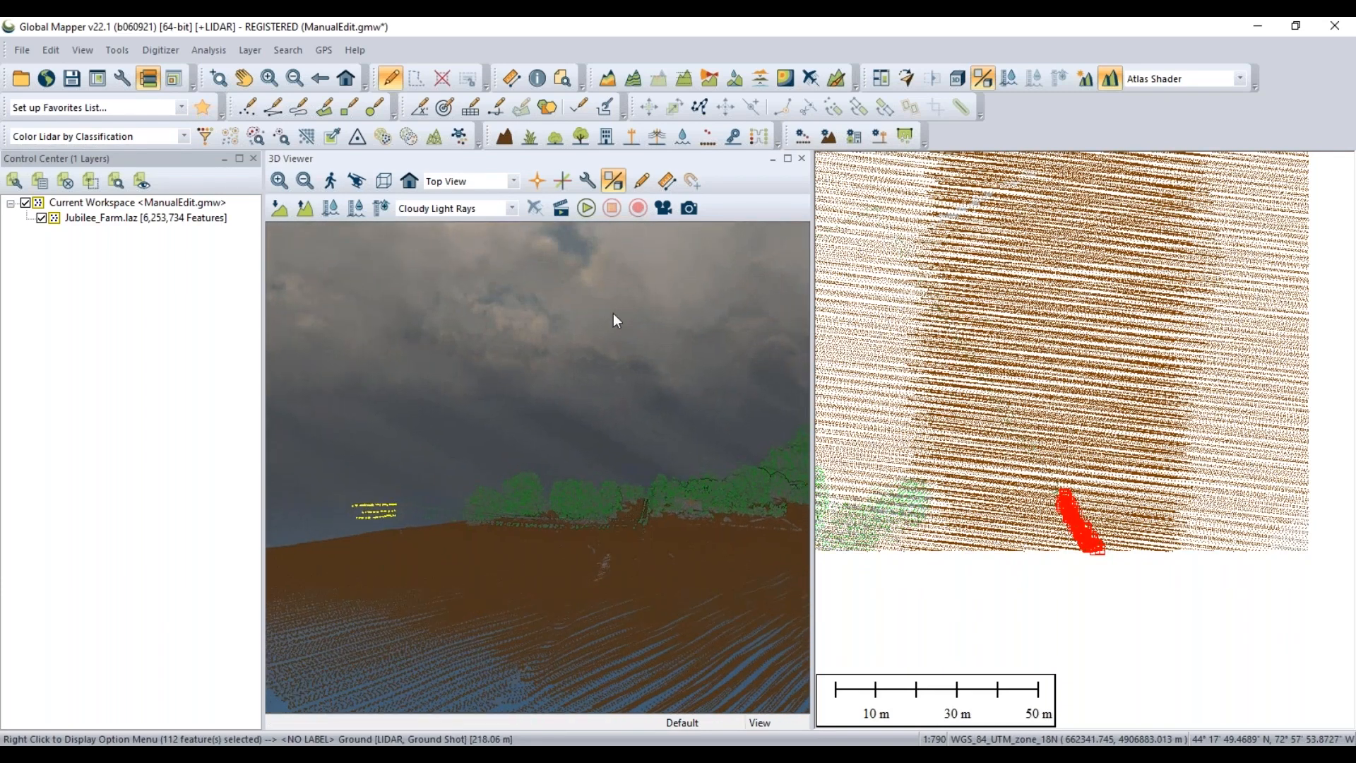
# Select a small patch of high vegetation points in the tree line in 3D and compare its location on the 2D map
pyautogui.click(642, 184)
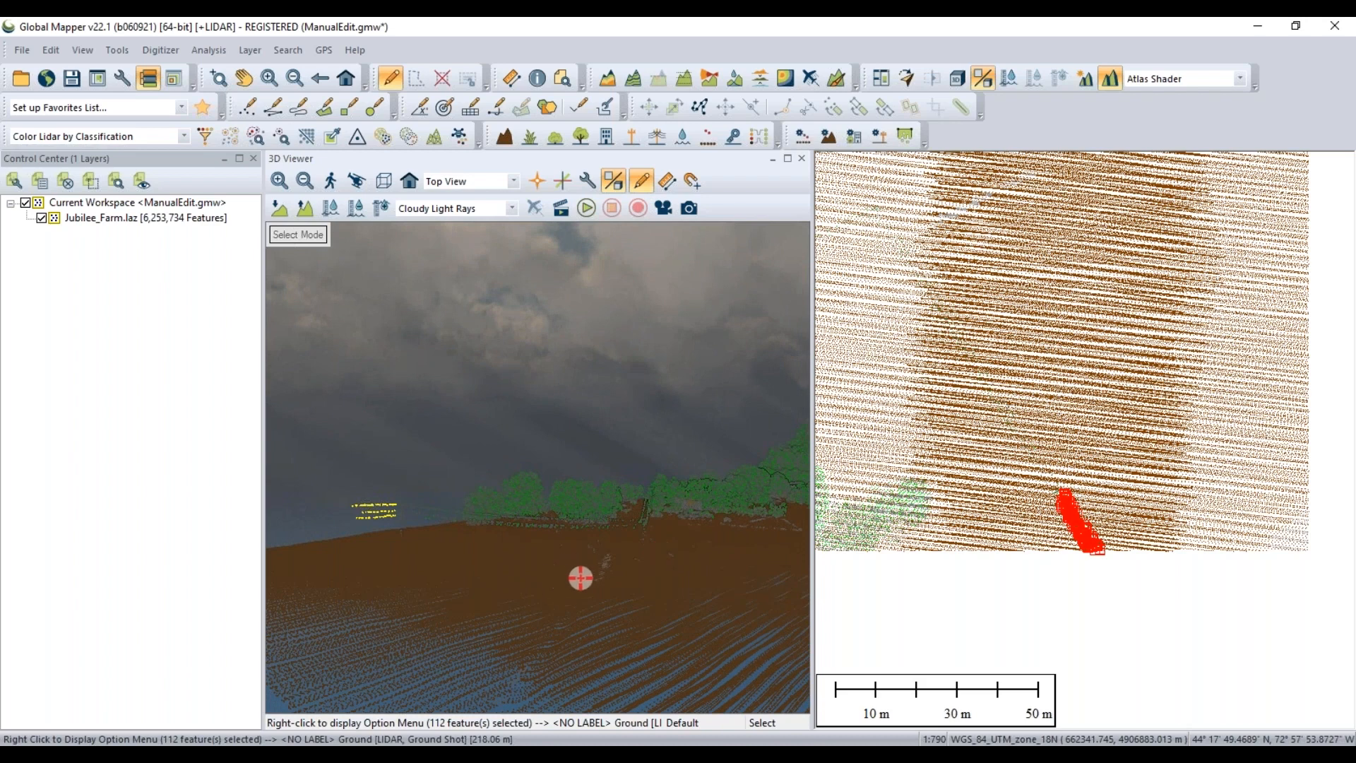
pyautogui.moveTo(574, 501); pyautogui.dragTo(599, 523)
pyautogui.moveTo(895, 463); pyautogui.dragTo(934, 581)
pyautogui.scroll(-3, 1050, 472)
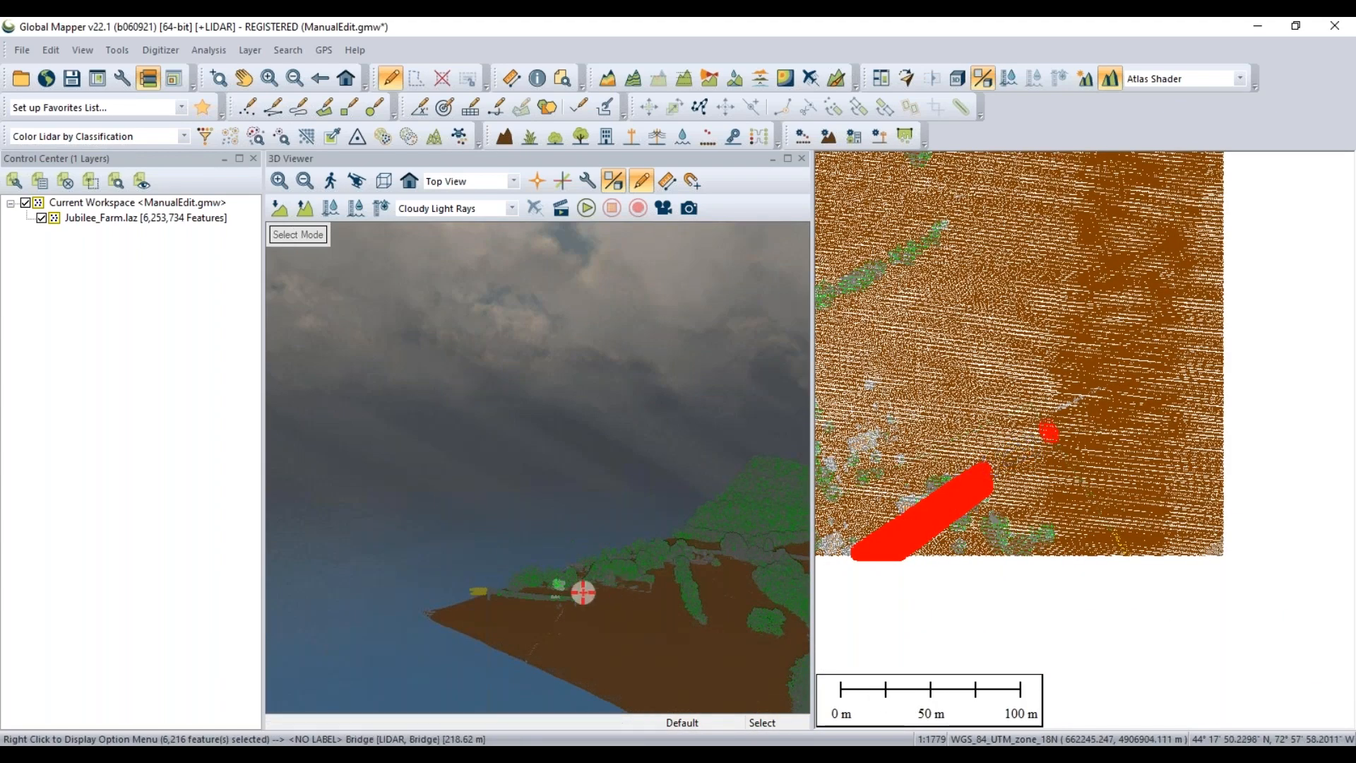
pyautogui.scroll(2, 585, 595)
pyautogui.moveTo(615, 629); pyautogui.dragTo(602, 488)
pyautogui.scroll(2, 585, 567)
pyautogui.scroll(4, 558, 544)
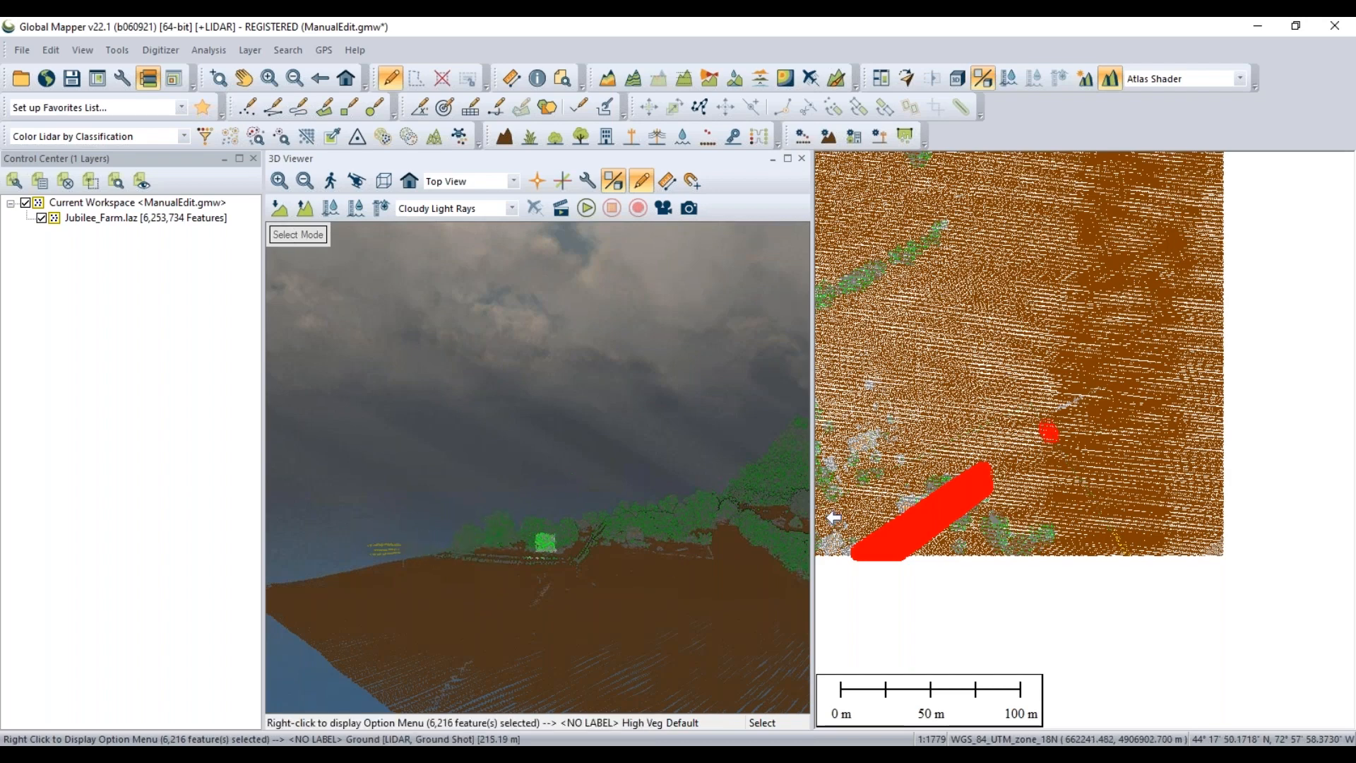
# Close the 3D Viewer and draw a path profile across the width of the building roof, beside the green vegetation patch
pyautogui.click(643, 183)
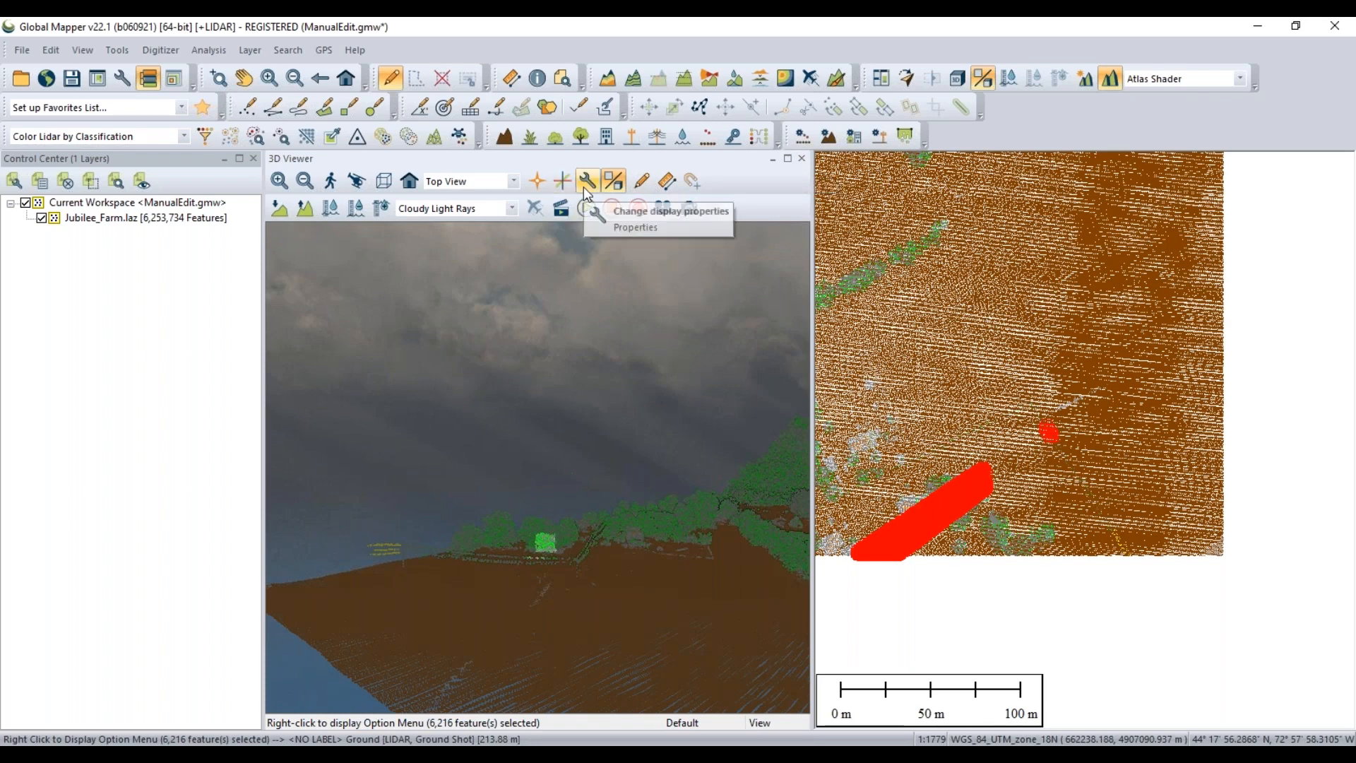
pyautogui.click(802, 159)
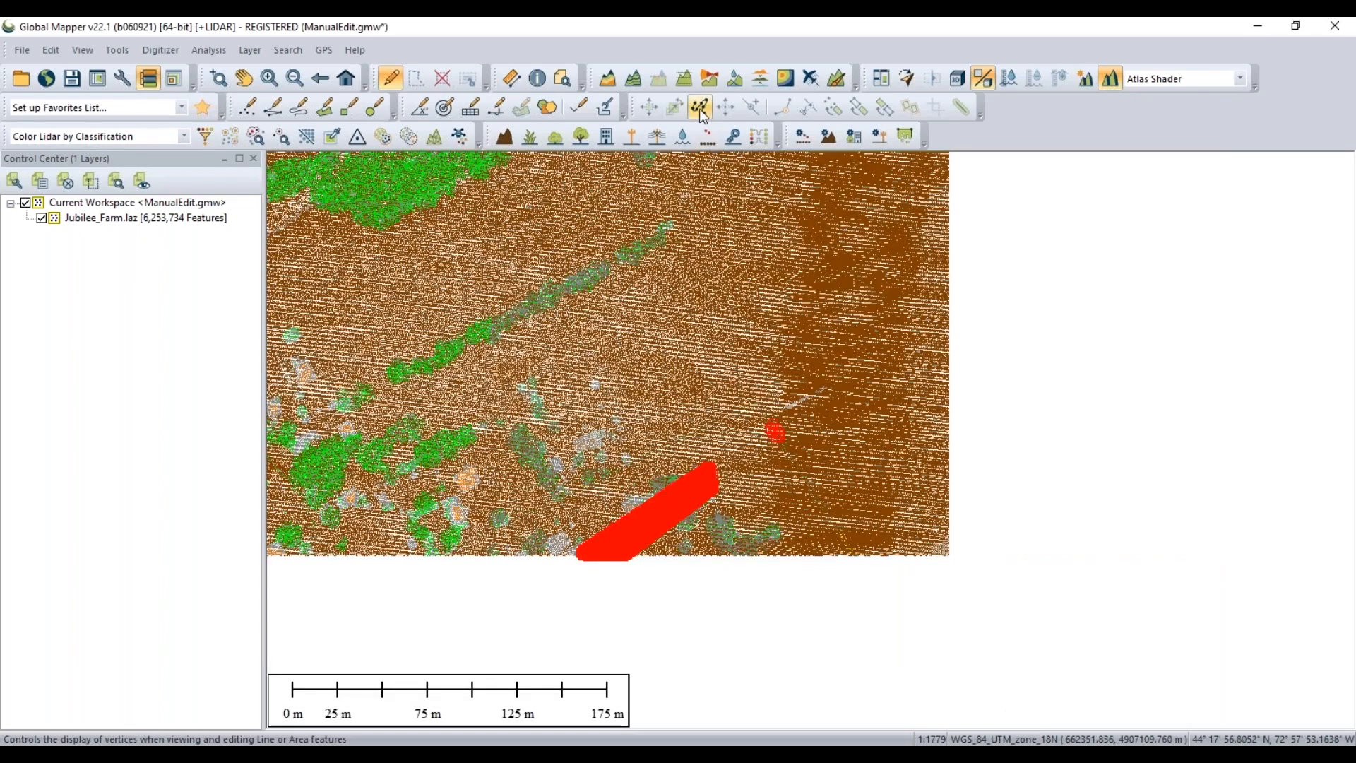
pyautogui.click(686, 79)
pyautogui.scroll(-3, 886, 489)
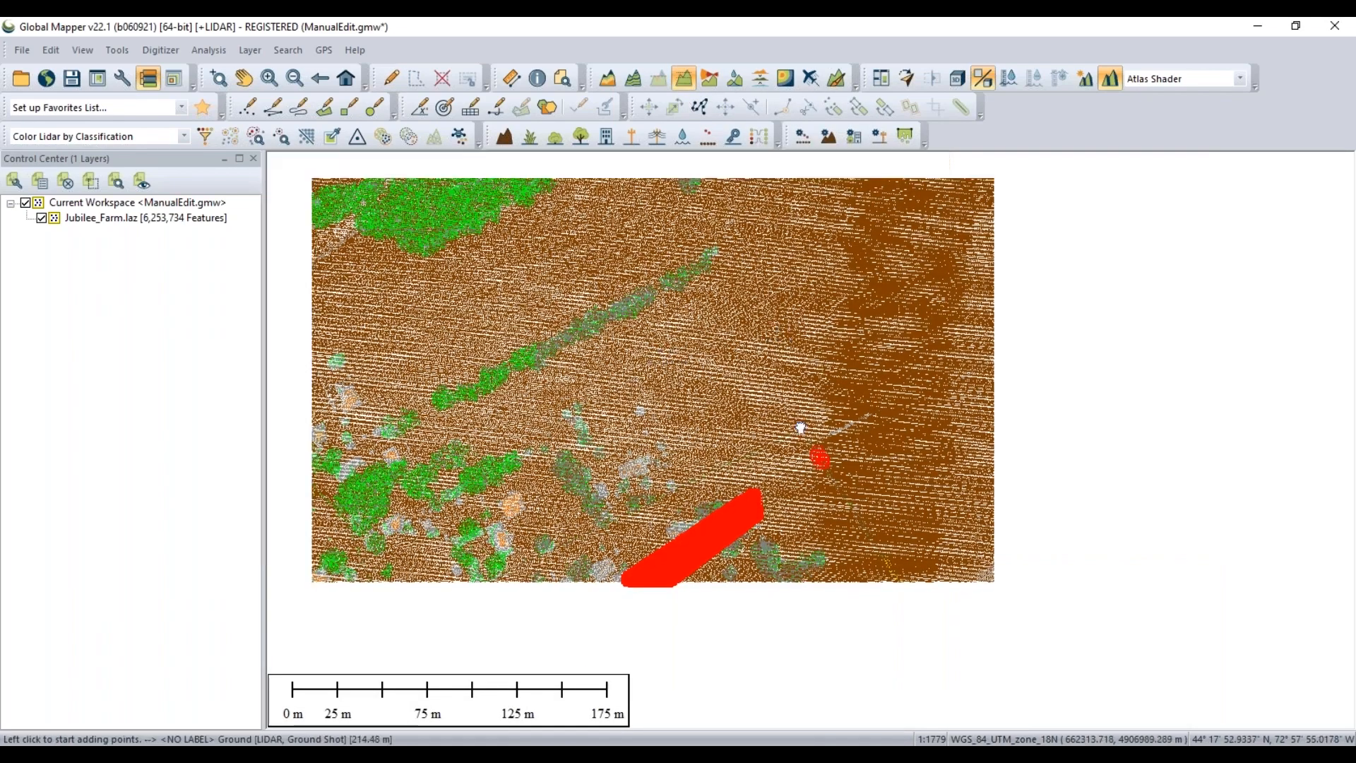
pyautogui.scroll(2, 551, 328)
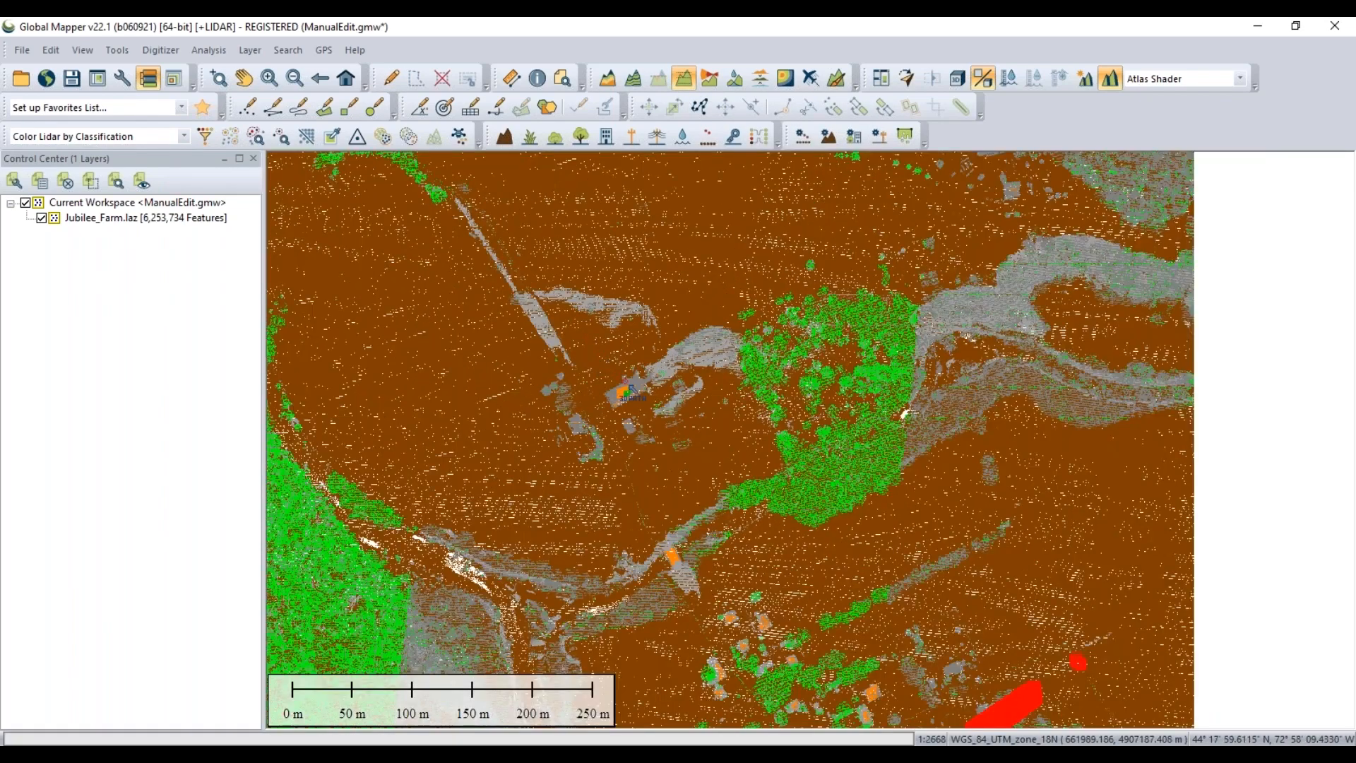
pyautogui.scroll(3, 635, 397)
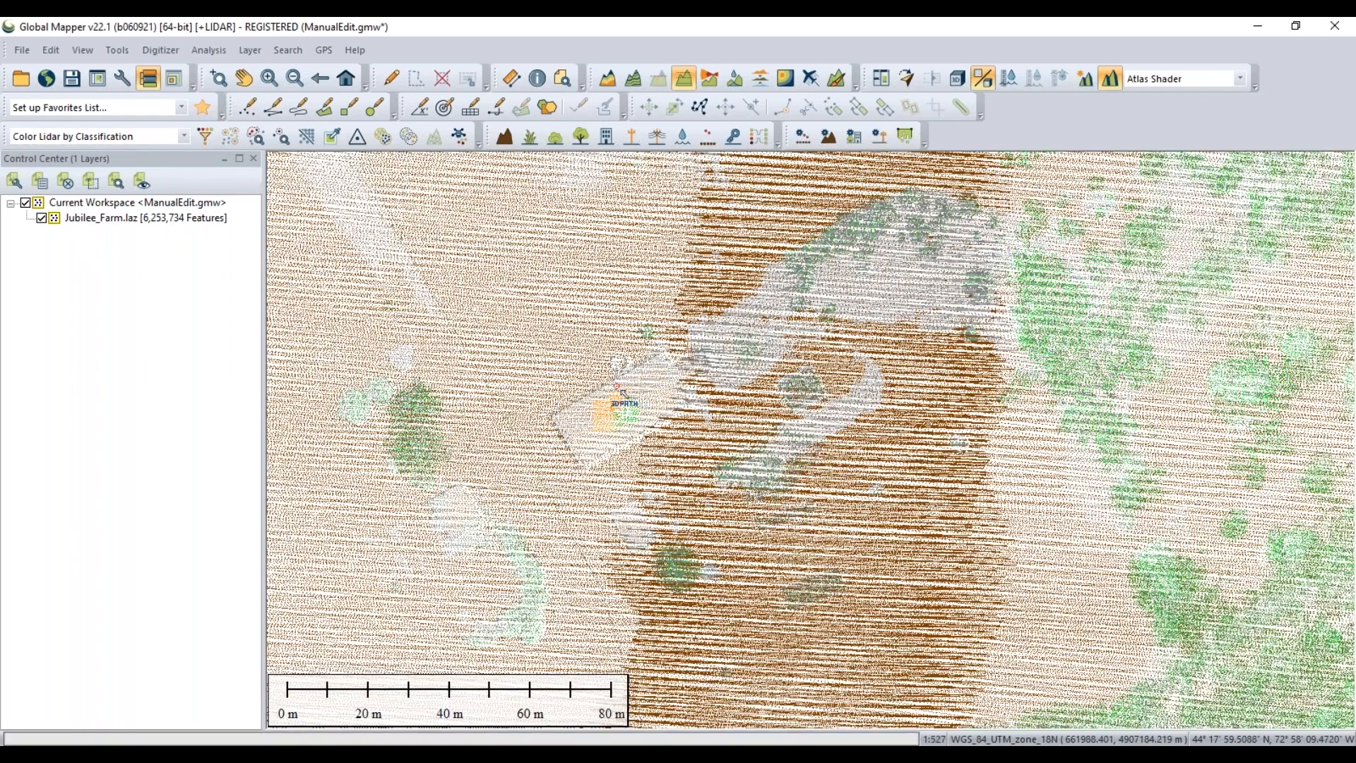
pyautogui.scroll(3, 622, 396)
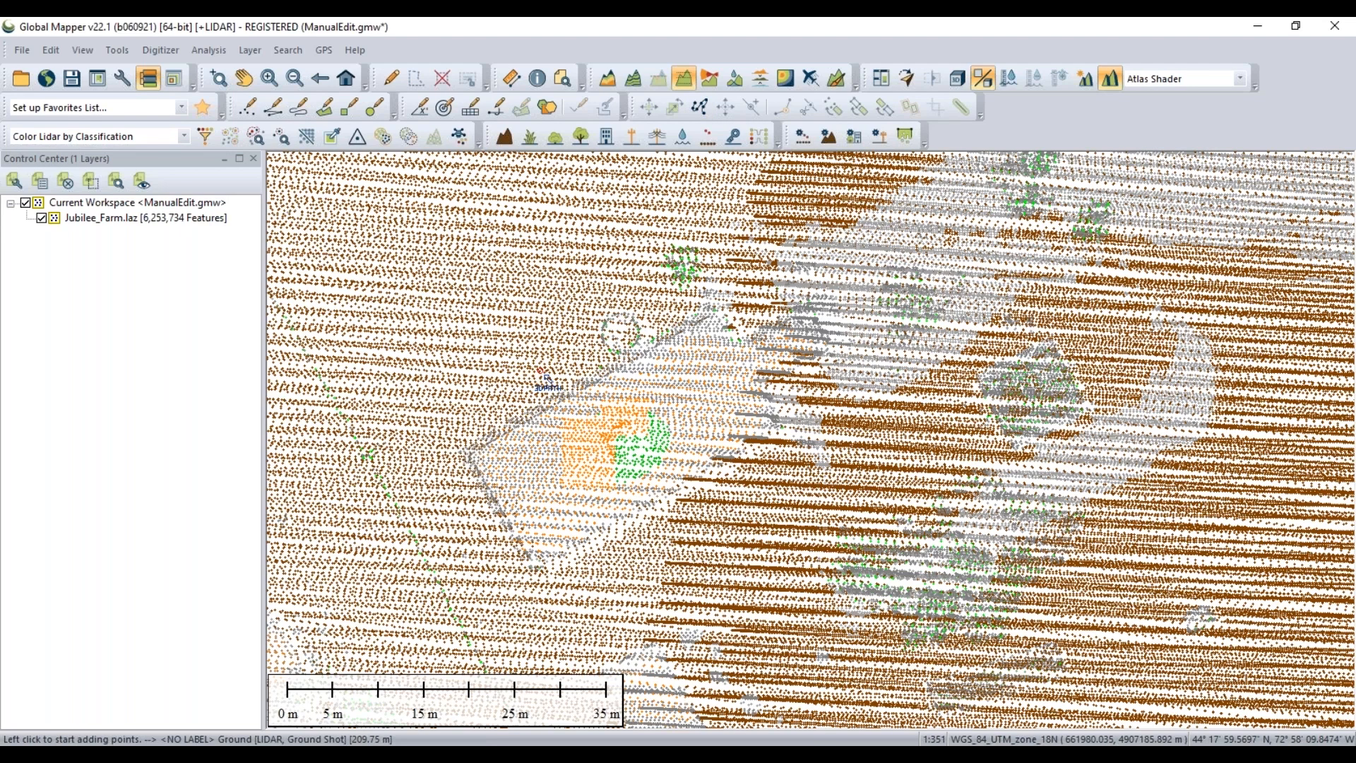
pyautogui.scroll(1, 564, 386)
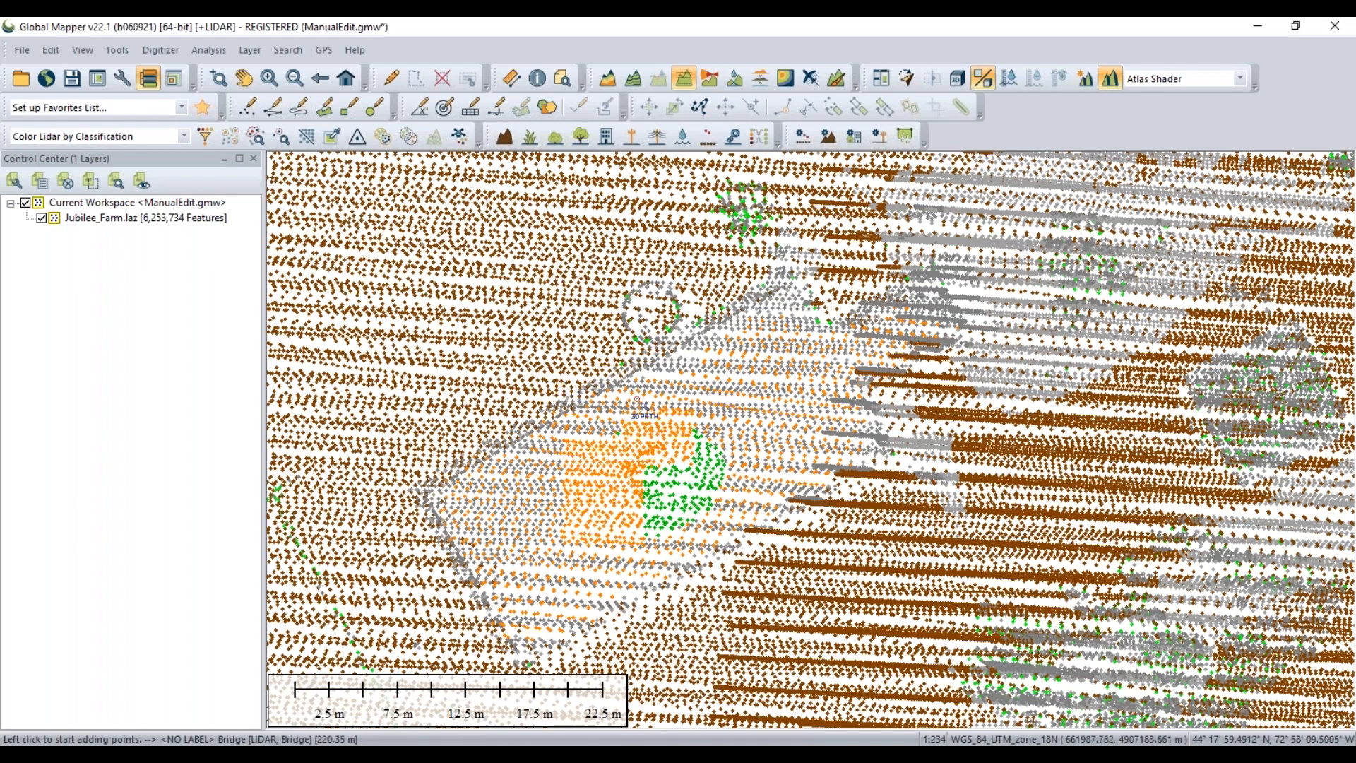
pyautogui.scroll(-1, 638, 405)
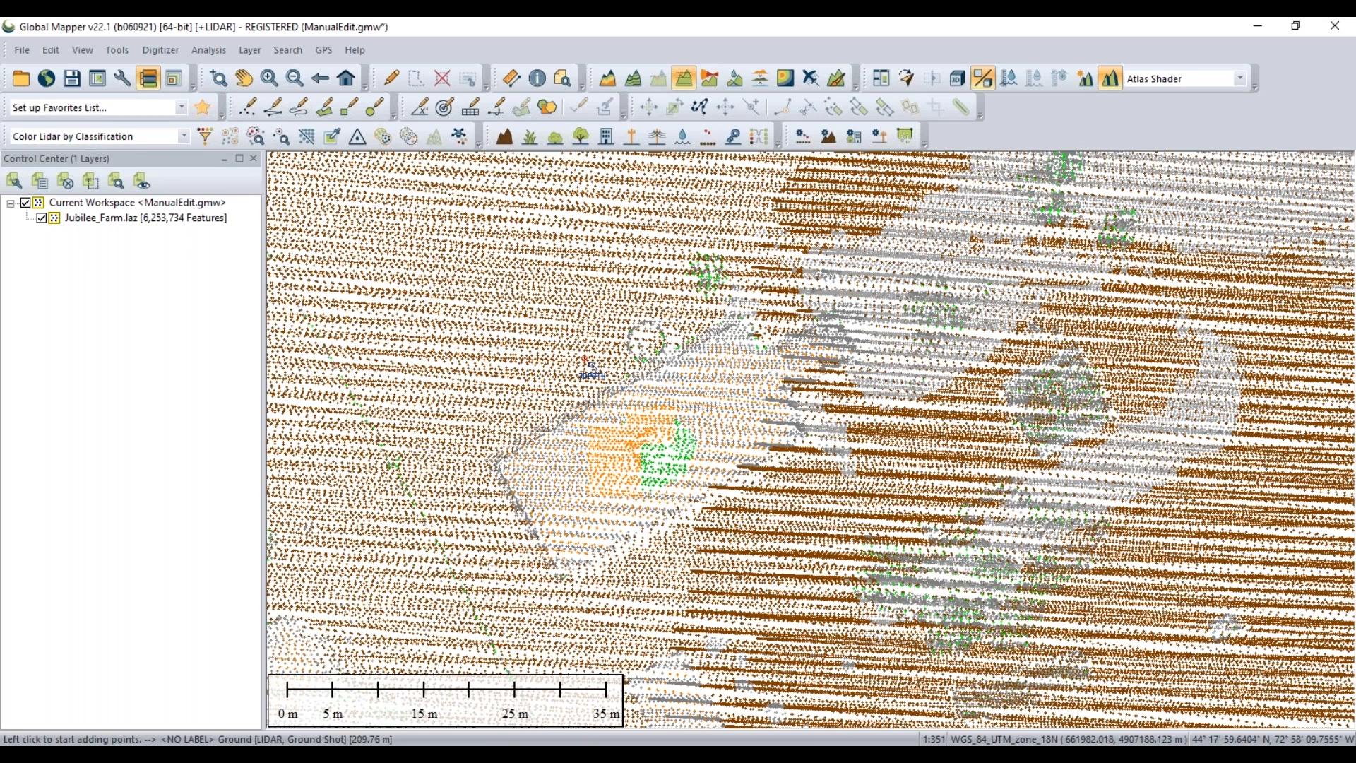
pyautogui.click(584, 361)
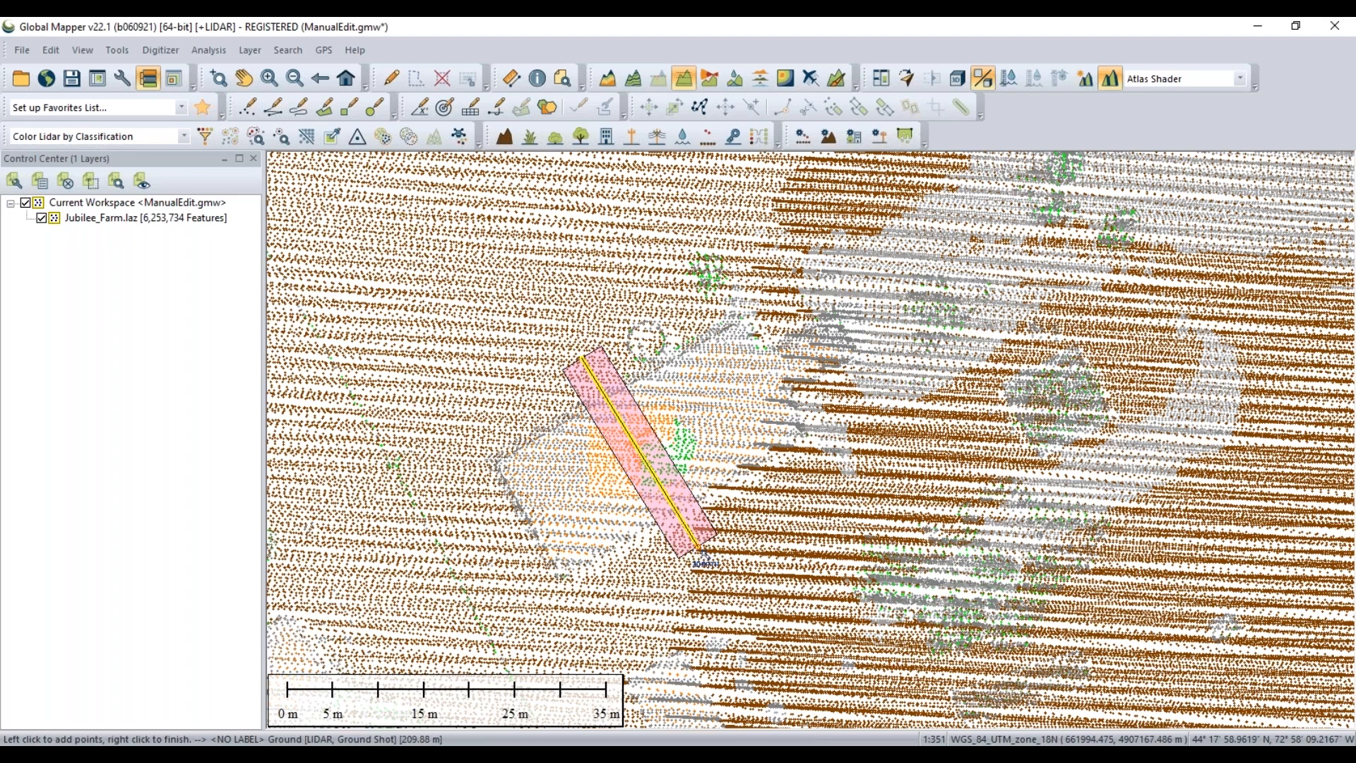
pyautogui.rightClick(703, 563)
pyautogui.moveTo(711, 375); pyautogui.dragTo(816, 468)
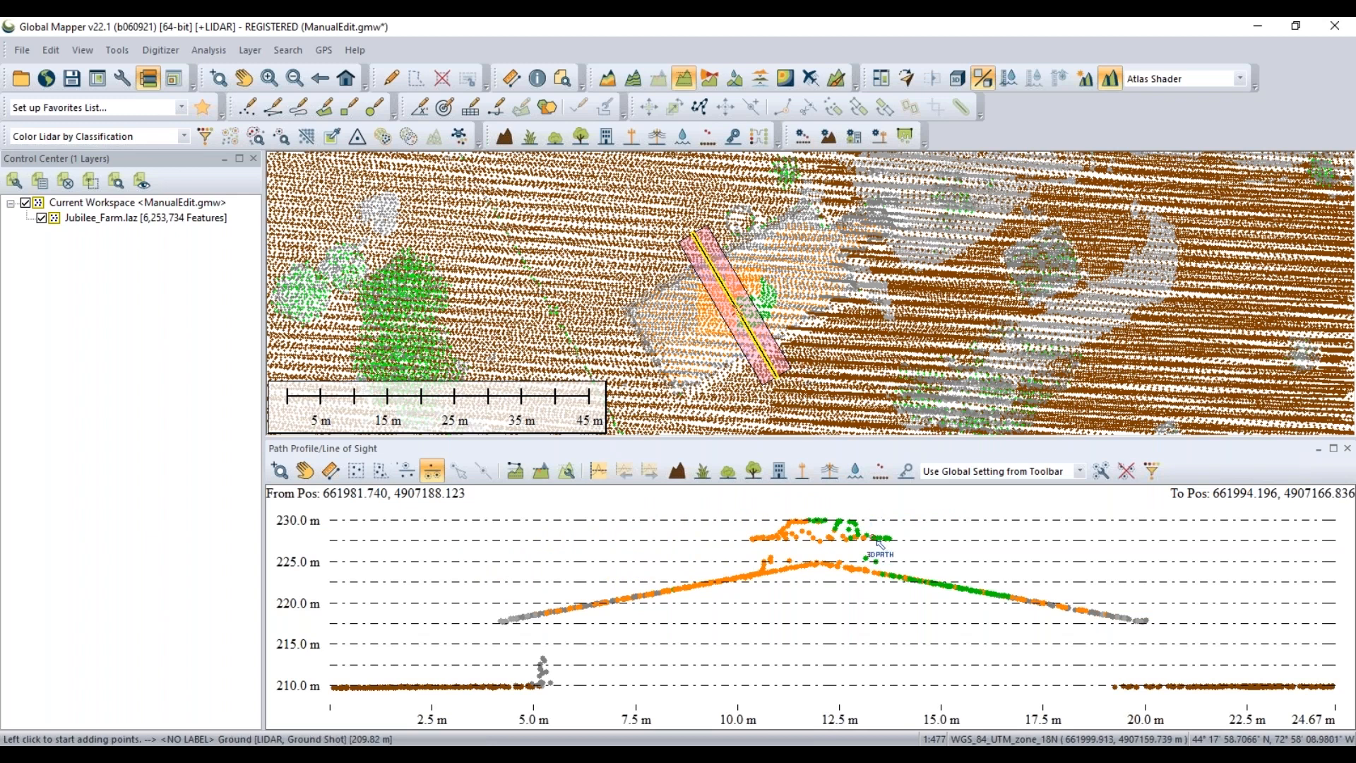
# Select all the roof points above the ground in the path profile, clearing the first selection and repeating it
pyautogui.click(357, 473)
pyautogui.moveTo(470, 506); pyautogui.dragTo(1185, 638)
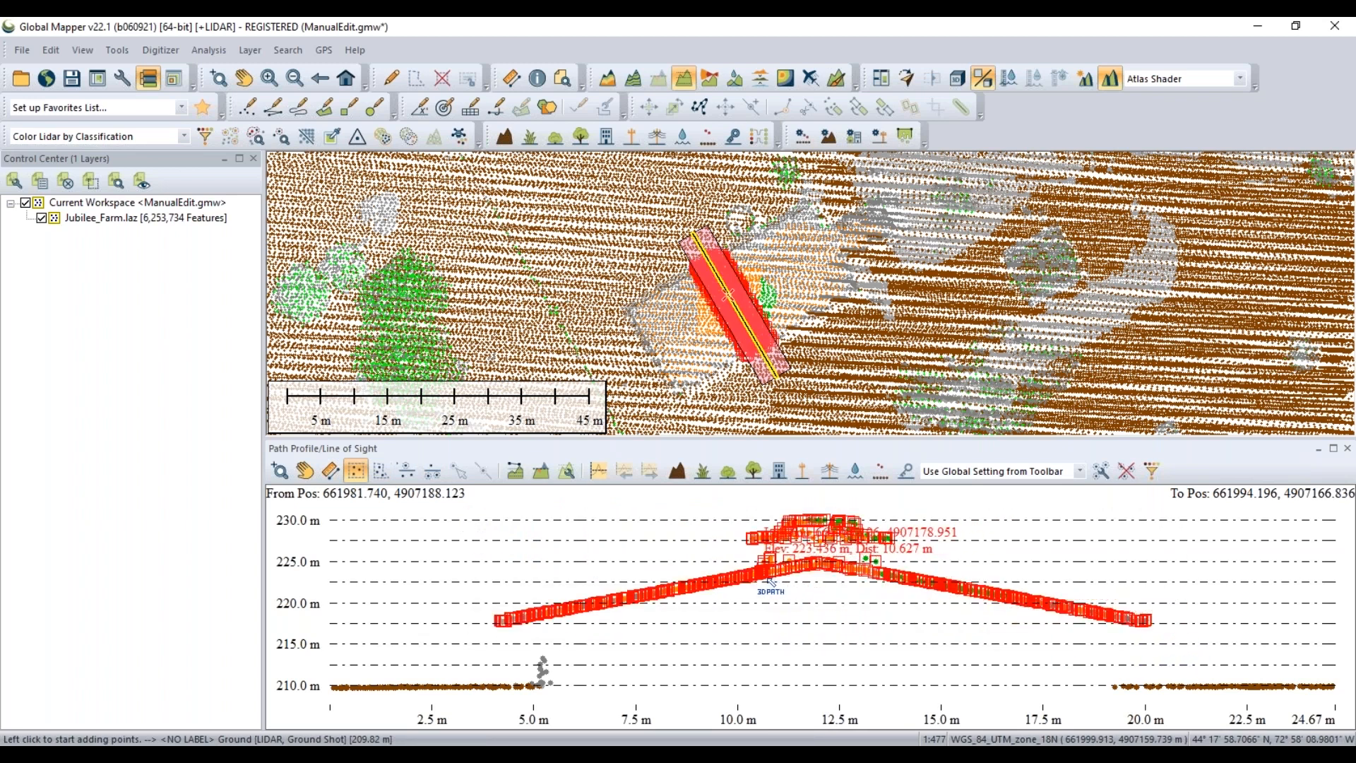
pyautogui.click(565, 546)
pyautogui.moveTo(488, 509); pyautogui.dragTo(1199, 649)
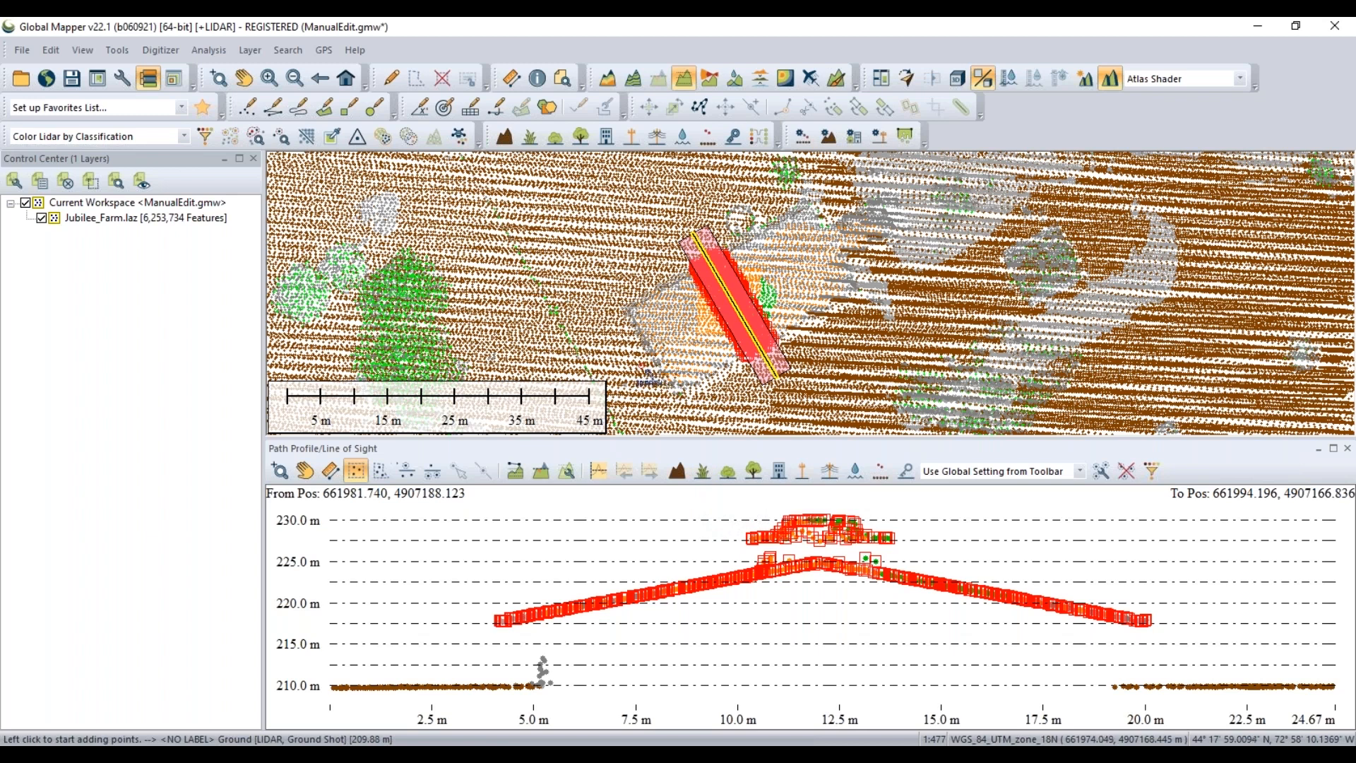
# View a second path profile drawn lengthwise along the building roof, and close the profile window
pyautogui.click(634, 363)
pyautogui.rightClick(867, 229)
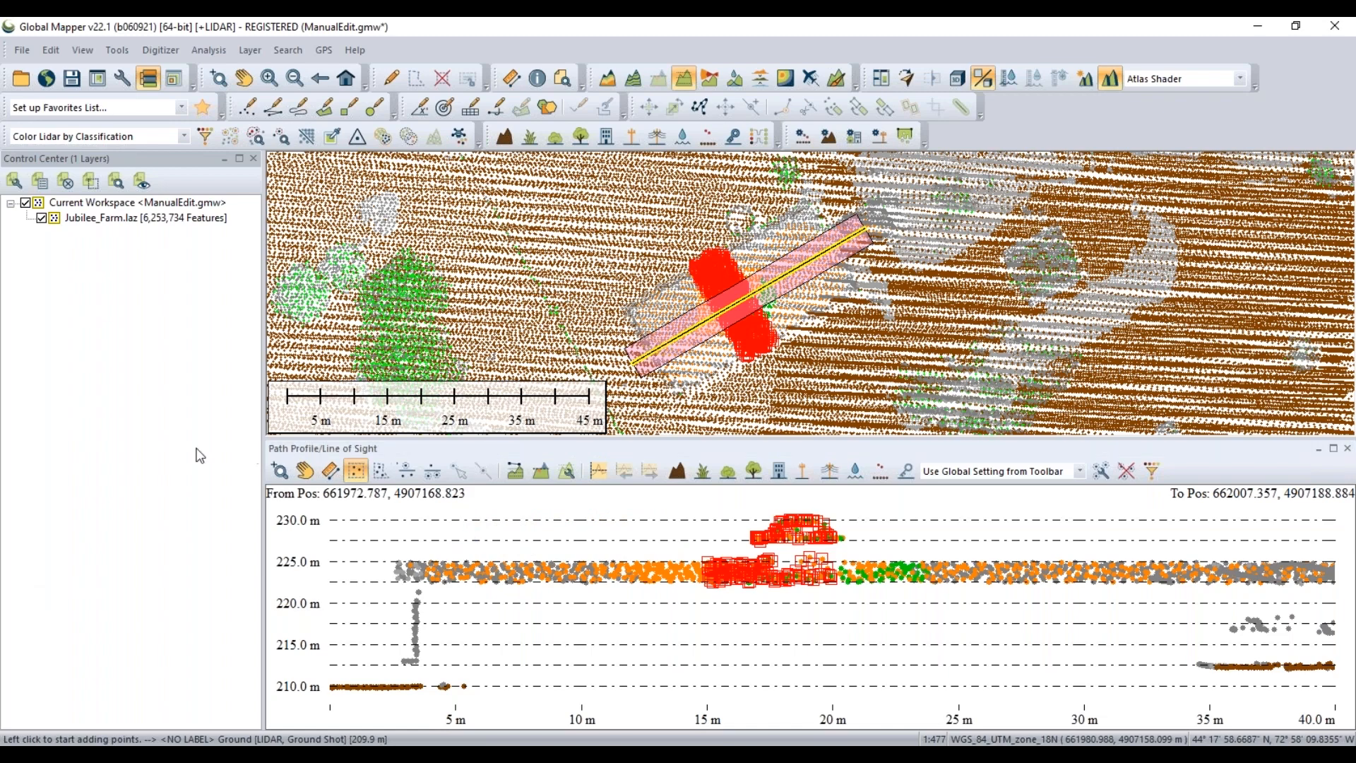
pyautogui.click(1348, 449)
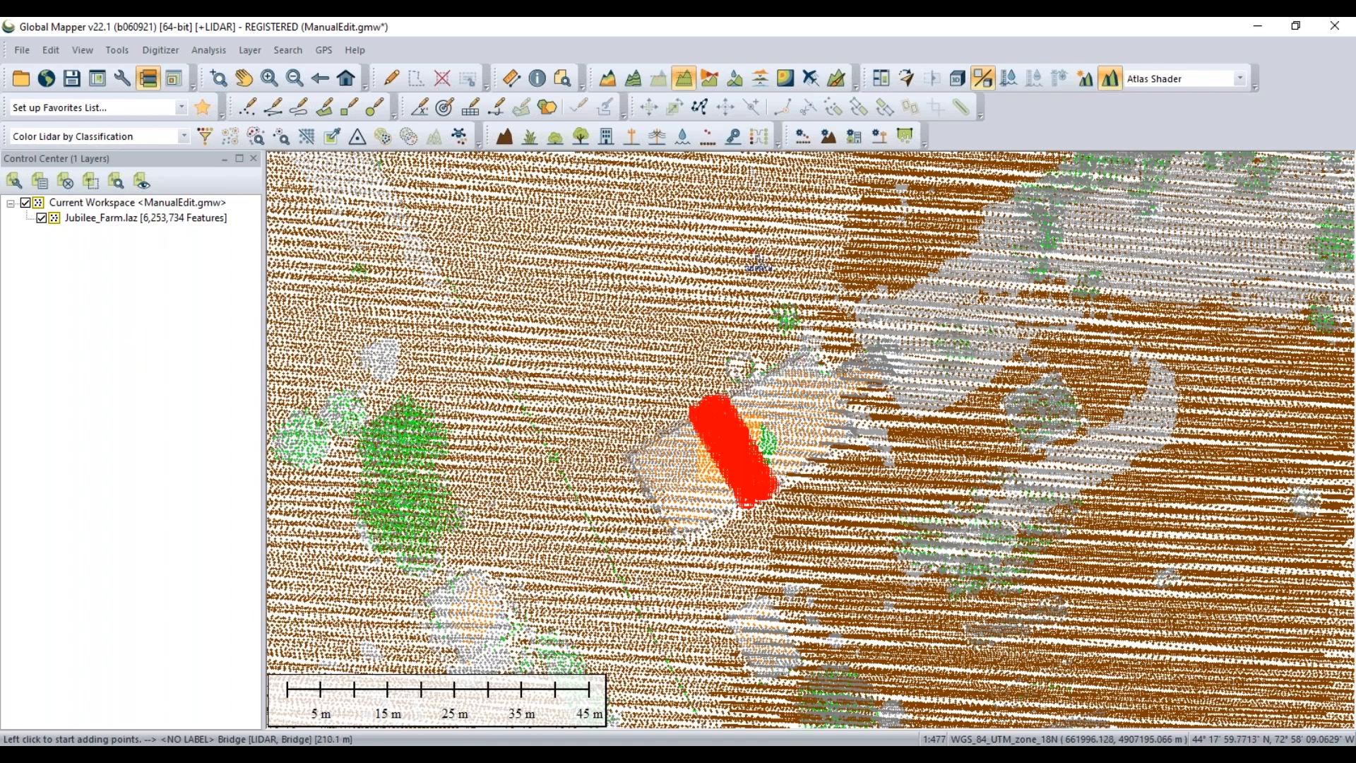
# Clear the roof point selection on the 2D map and return to the Digitizer tool
pyautogui.click(442, 78)
pyautogui.scroll(1, 720, 407)
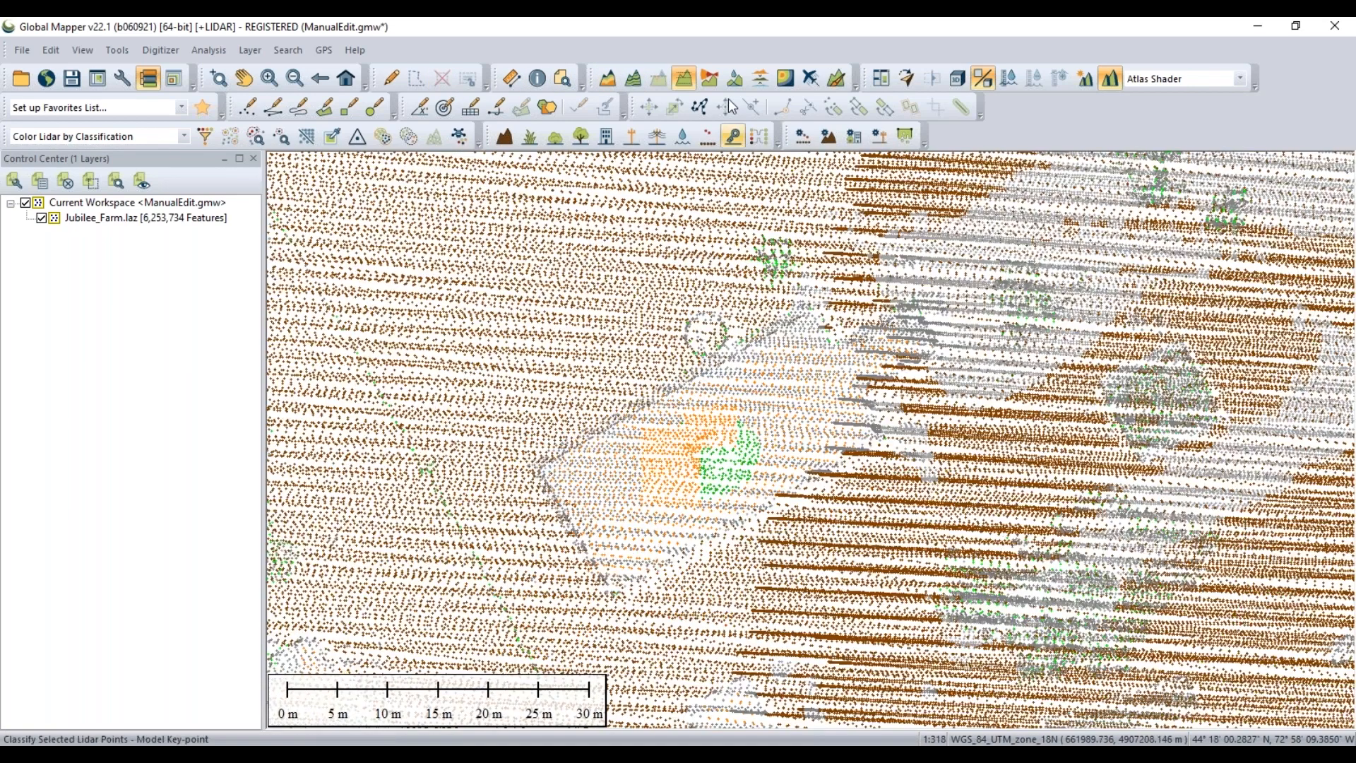
pyautogui.click(392, 78)
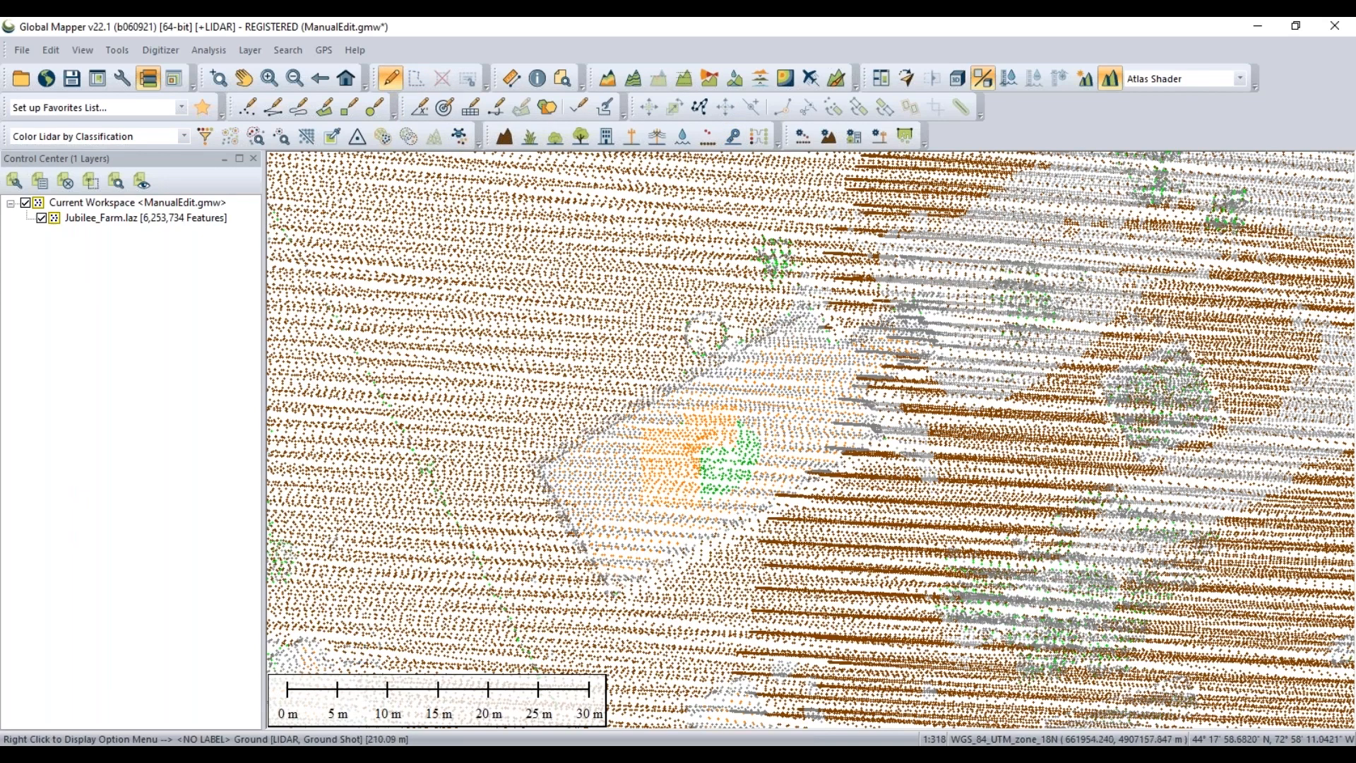
# Switch to the Global Mapper window with the Portland_Buildings workspace and show the Portland_LiDAR.laz layer
pyautogui.moveTo(280, 752)
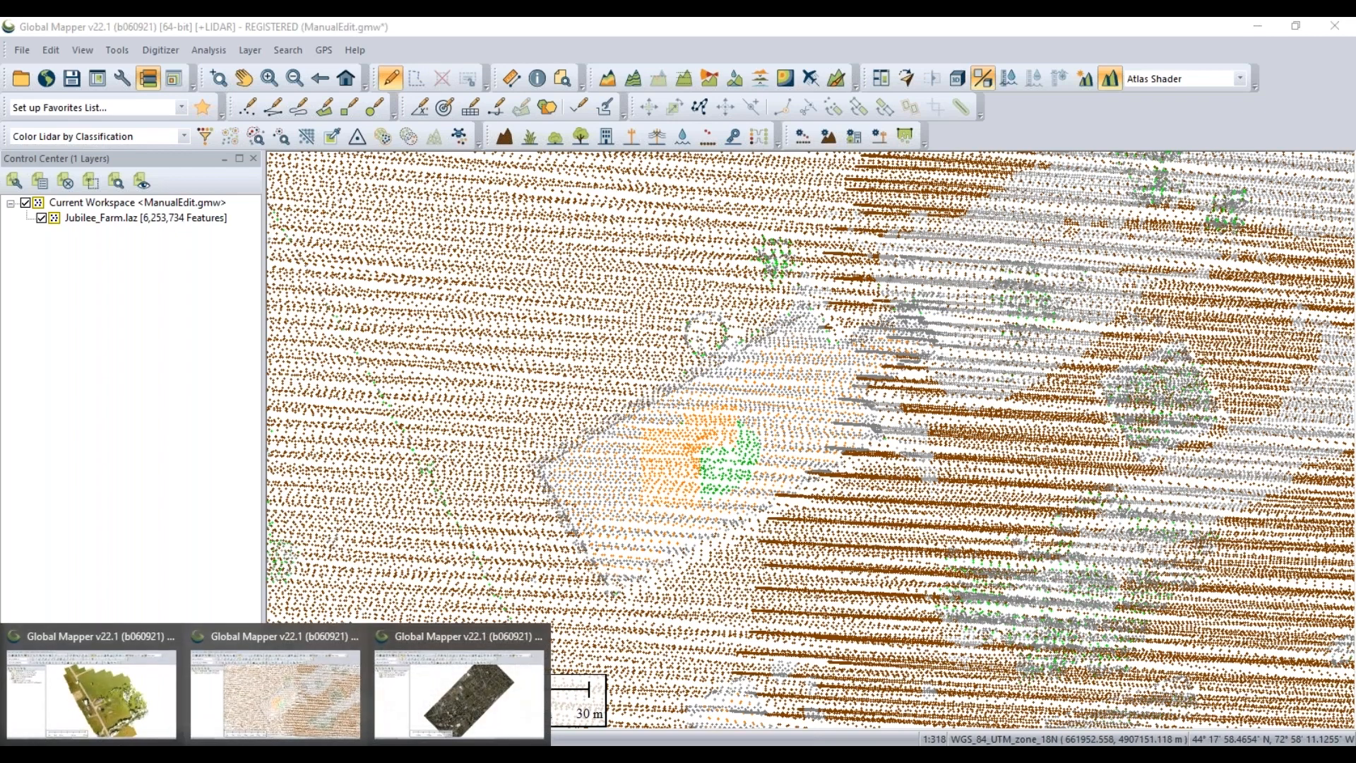
pyautogui.click(441, 718)
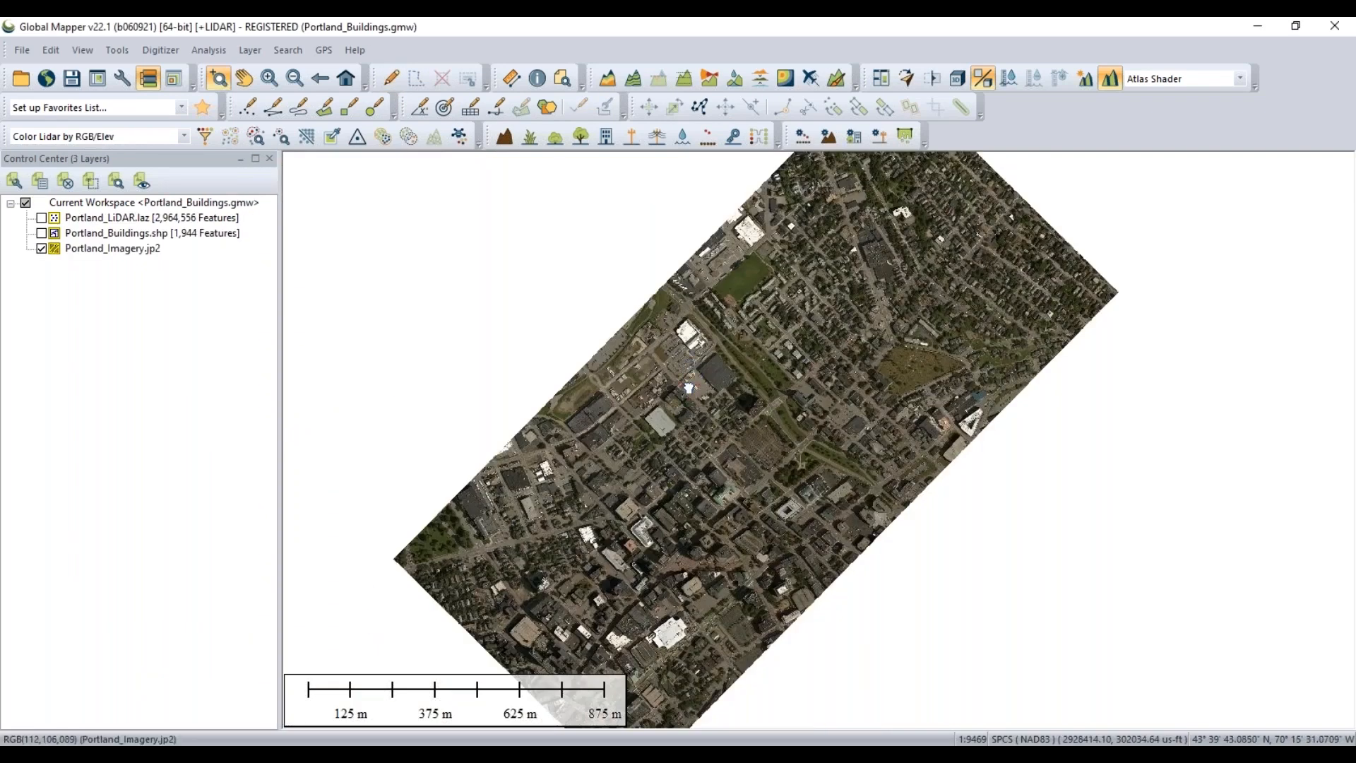
pyautogui.moveTo(690, 390); pyautogui.dragTo(692, 369)
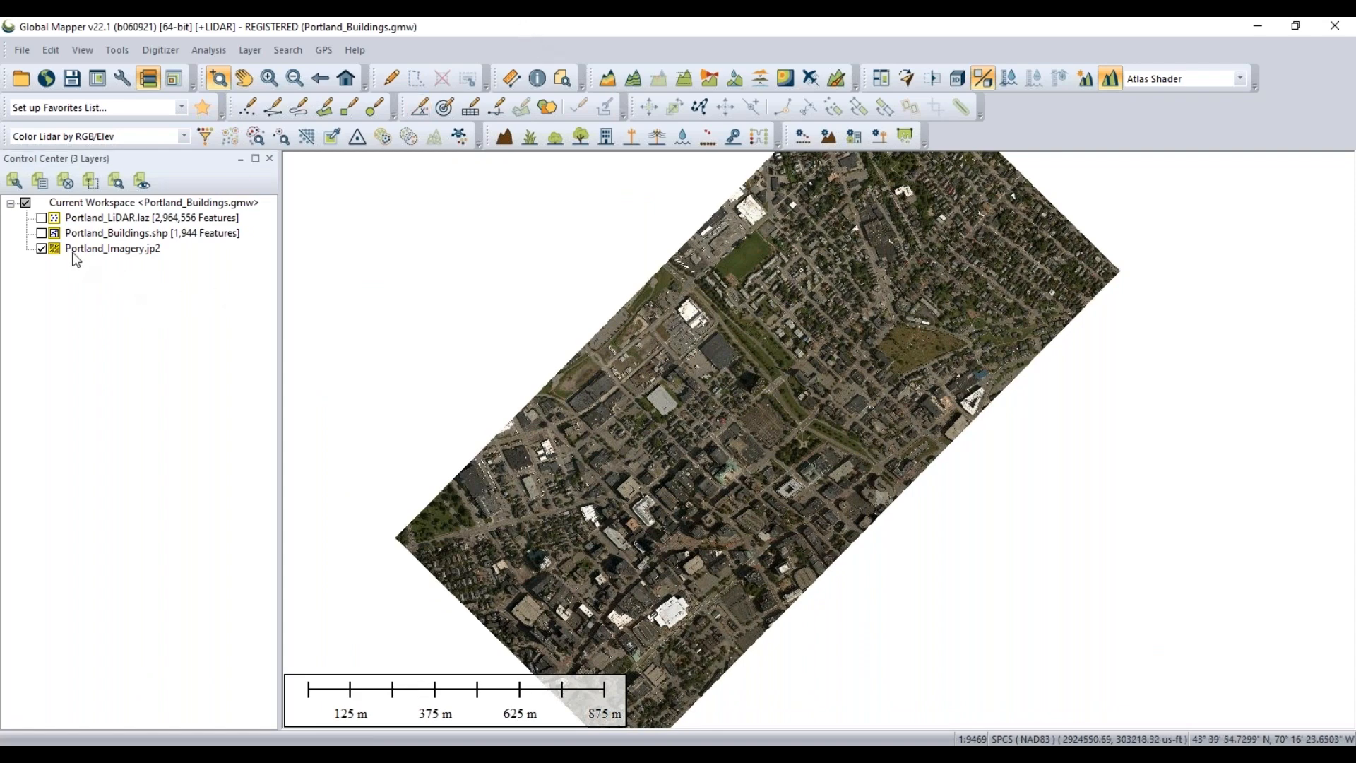
pyautogui.click(41, 217)
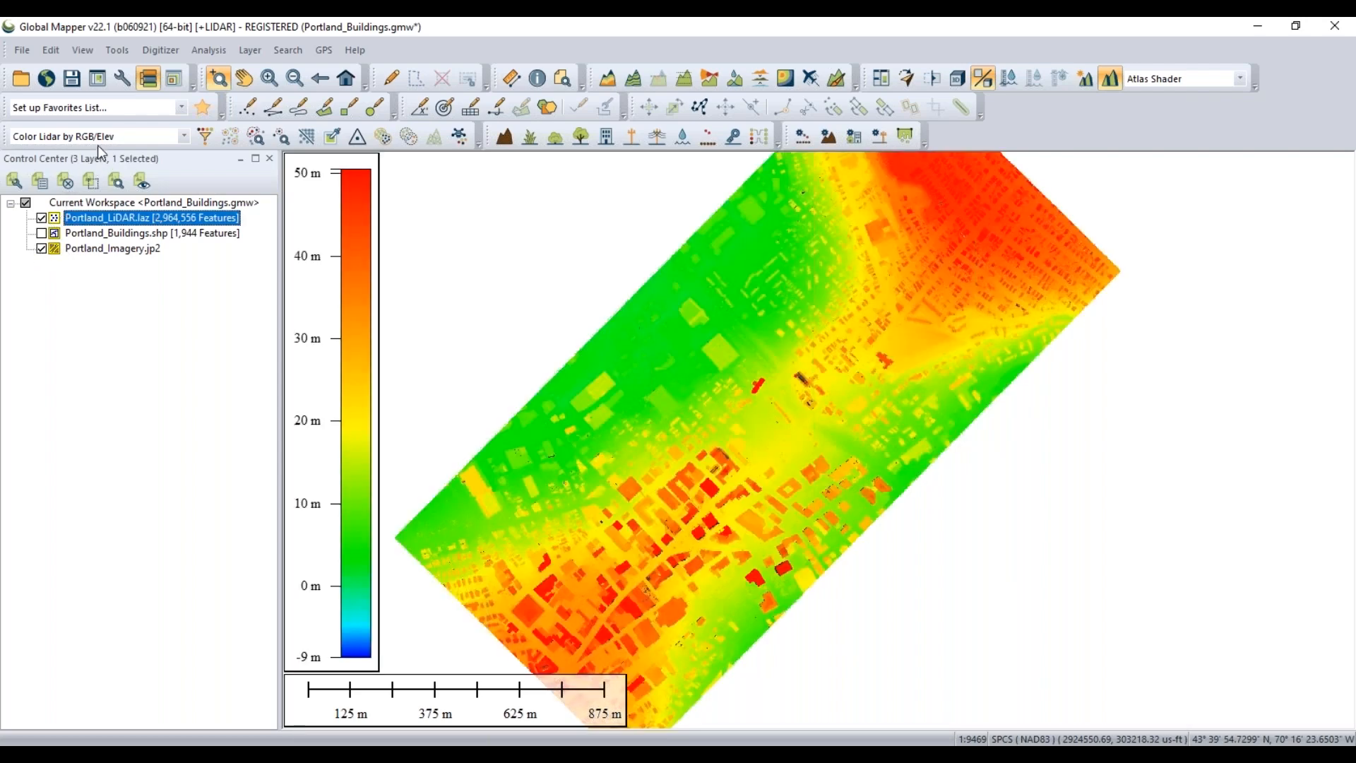
# Color the Portland lidar points by classification and activate the Digitizer tool
pyautogui.click(140, 139)
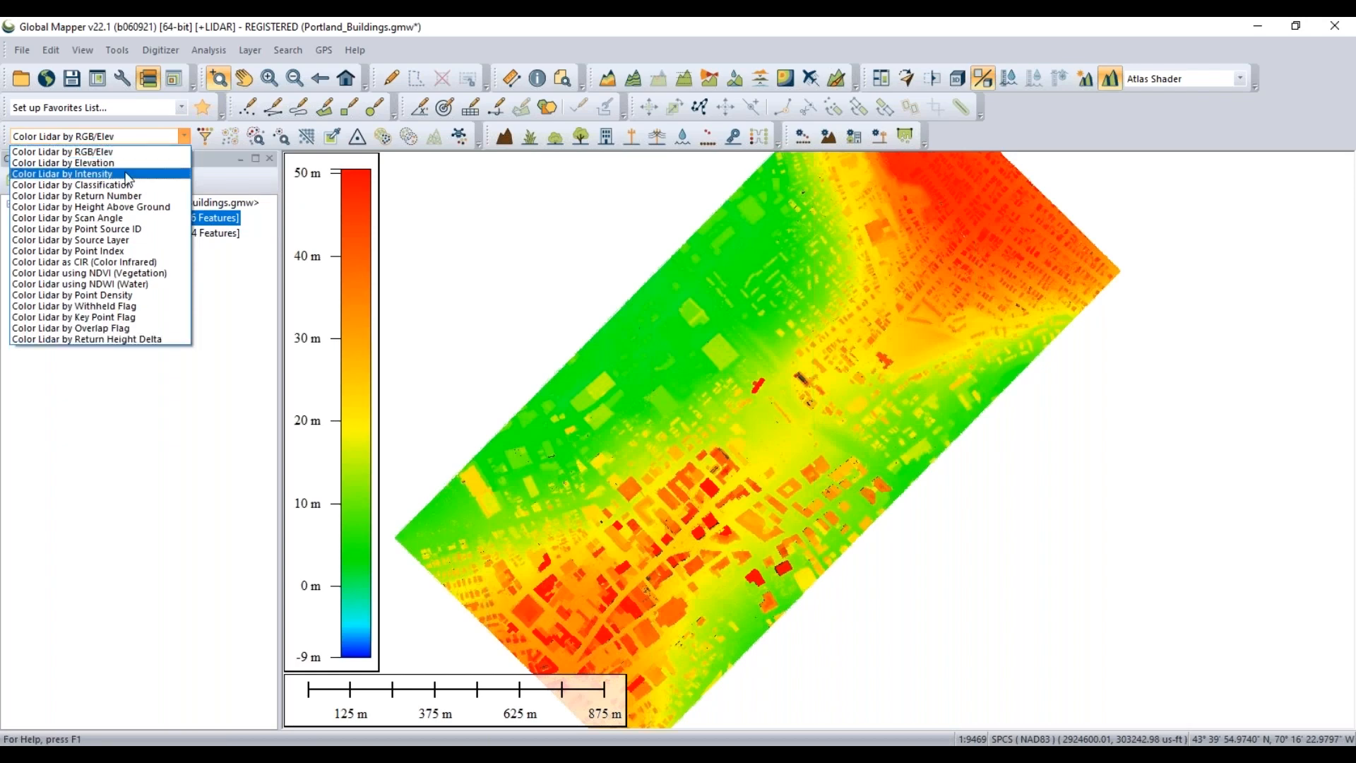
pyautogui.click(77, 180)
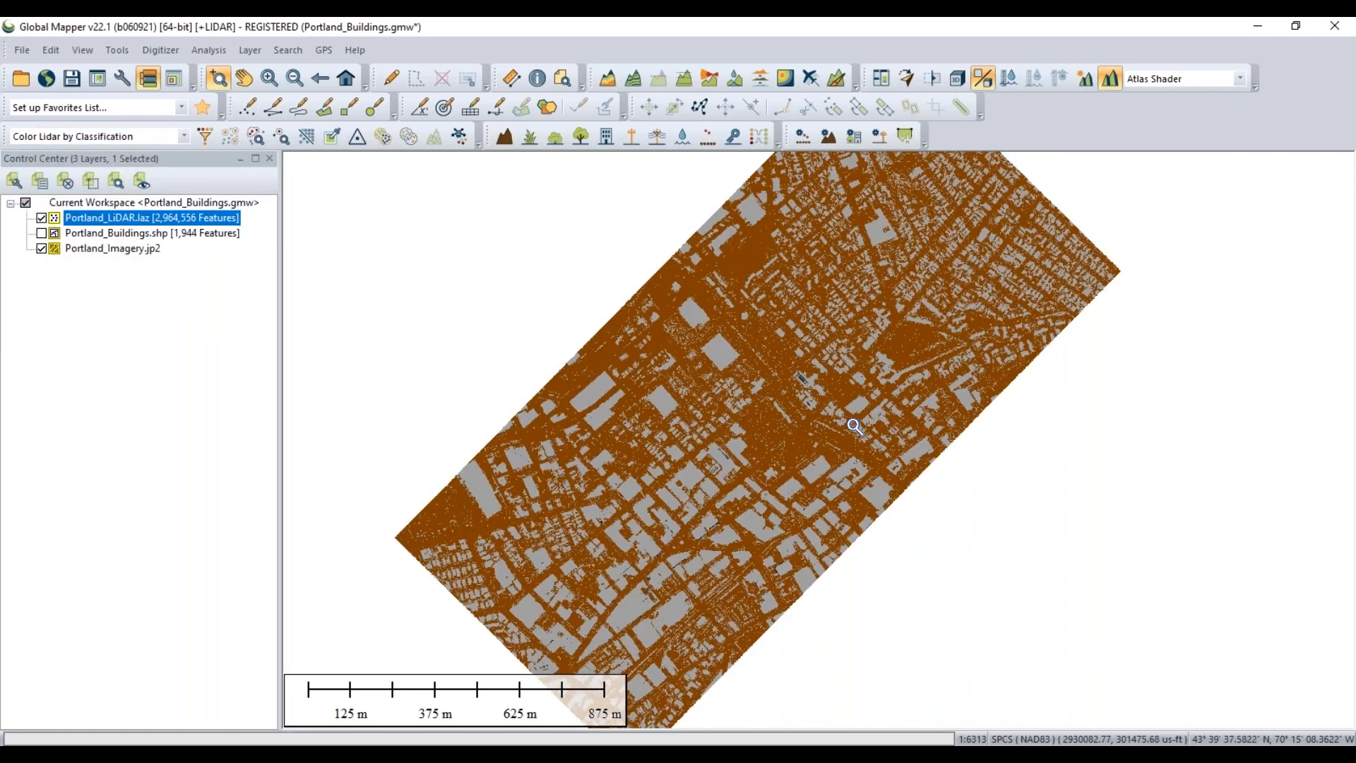
pyautogui.scroll(1, 497, 166)
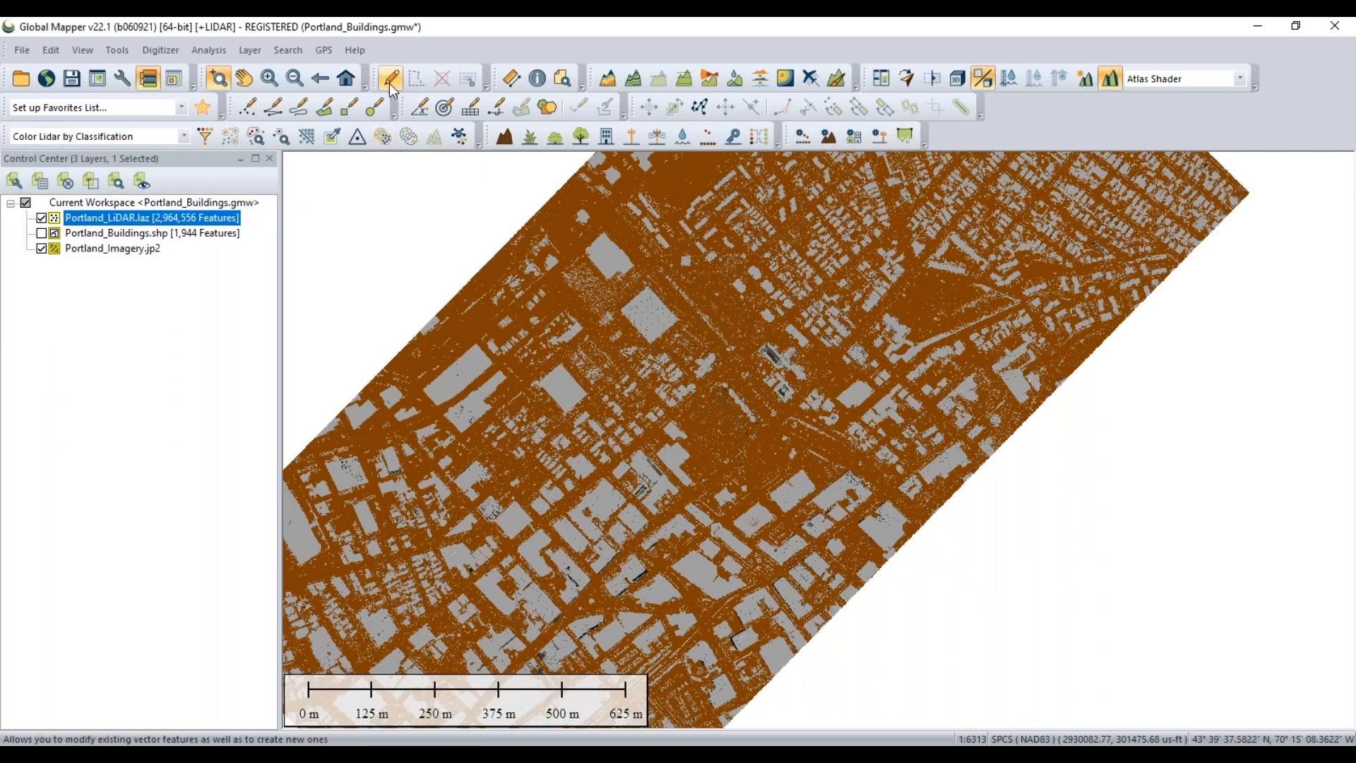
pyautogui.click(390, 77)
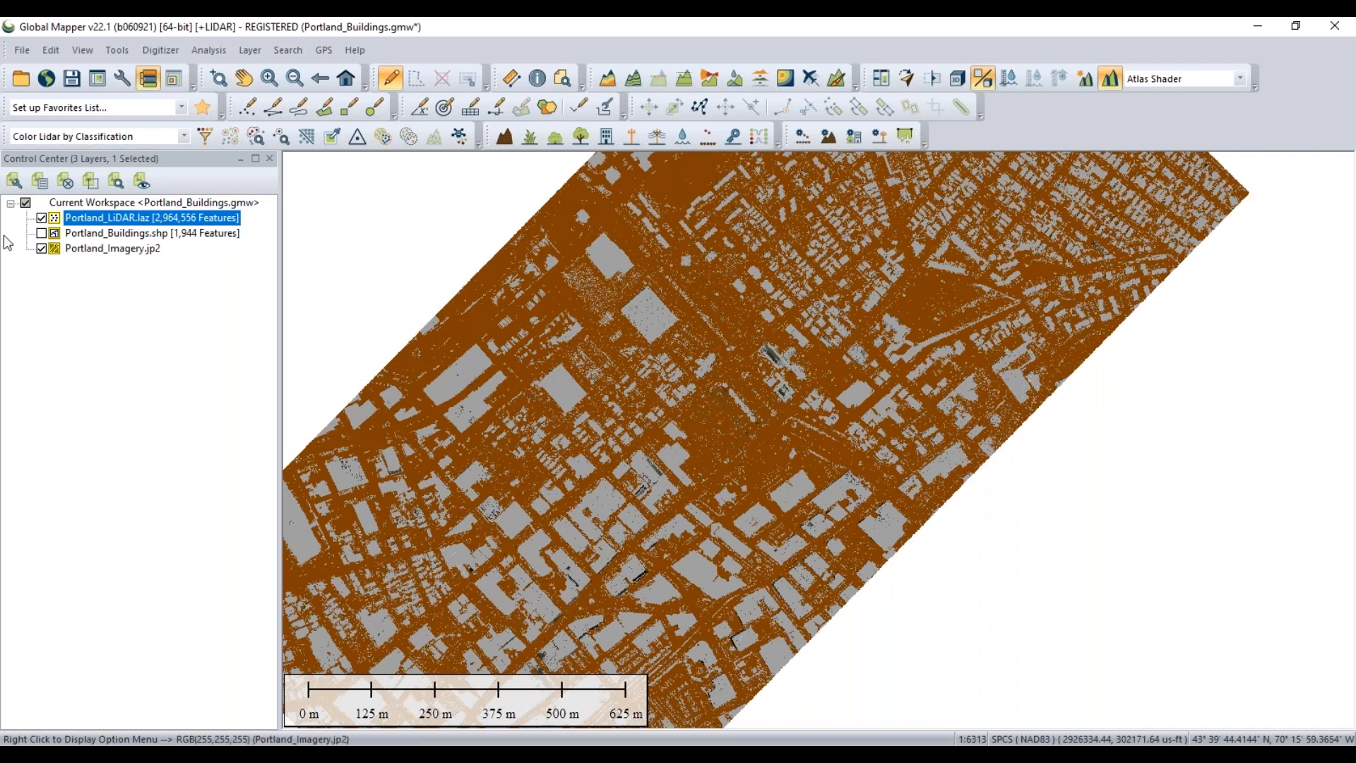
# Hide the Portland_LiDAR.laz and Portland_Imagery.jp2 layers and show the Portland_Buildings.shp footprints on their own
pyautogui.click(41, 218)
pyautogui.click(41, 249)
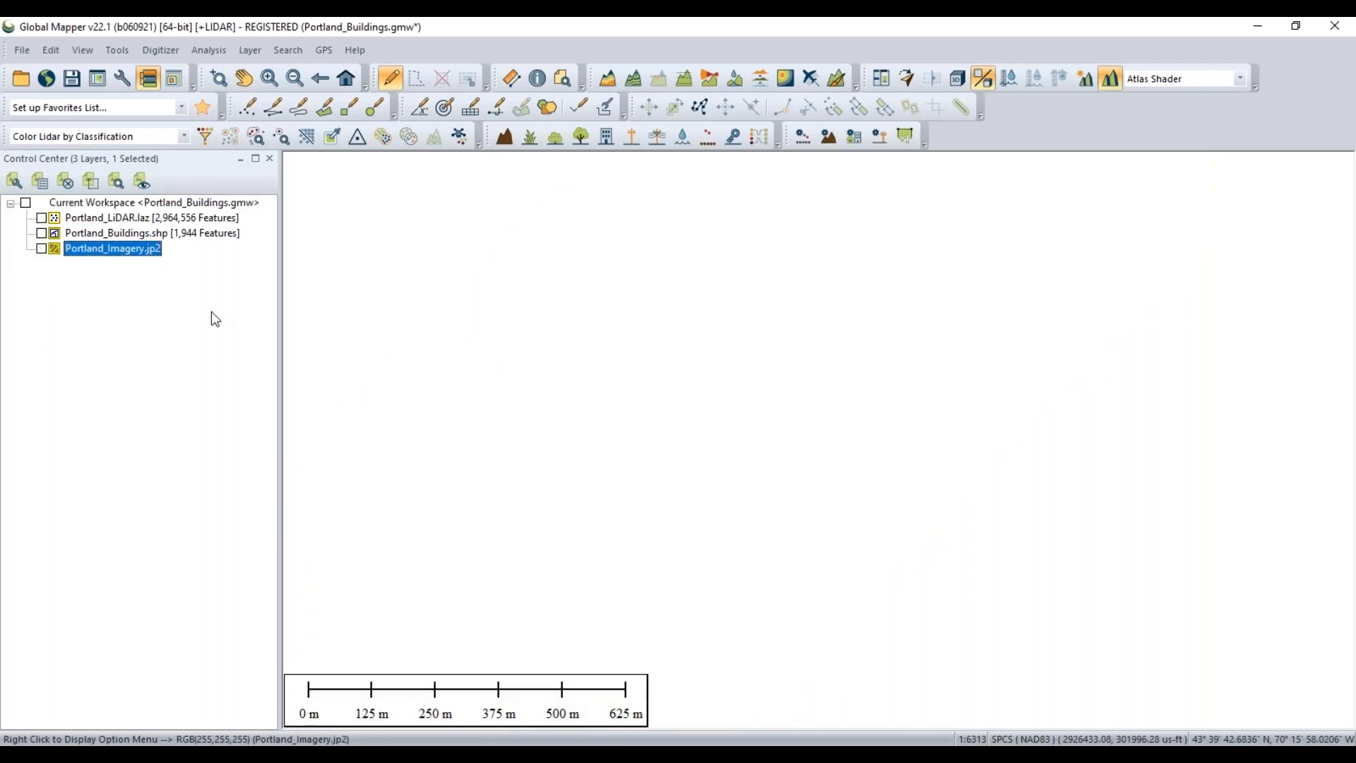
pyautogui.click(41, 233)
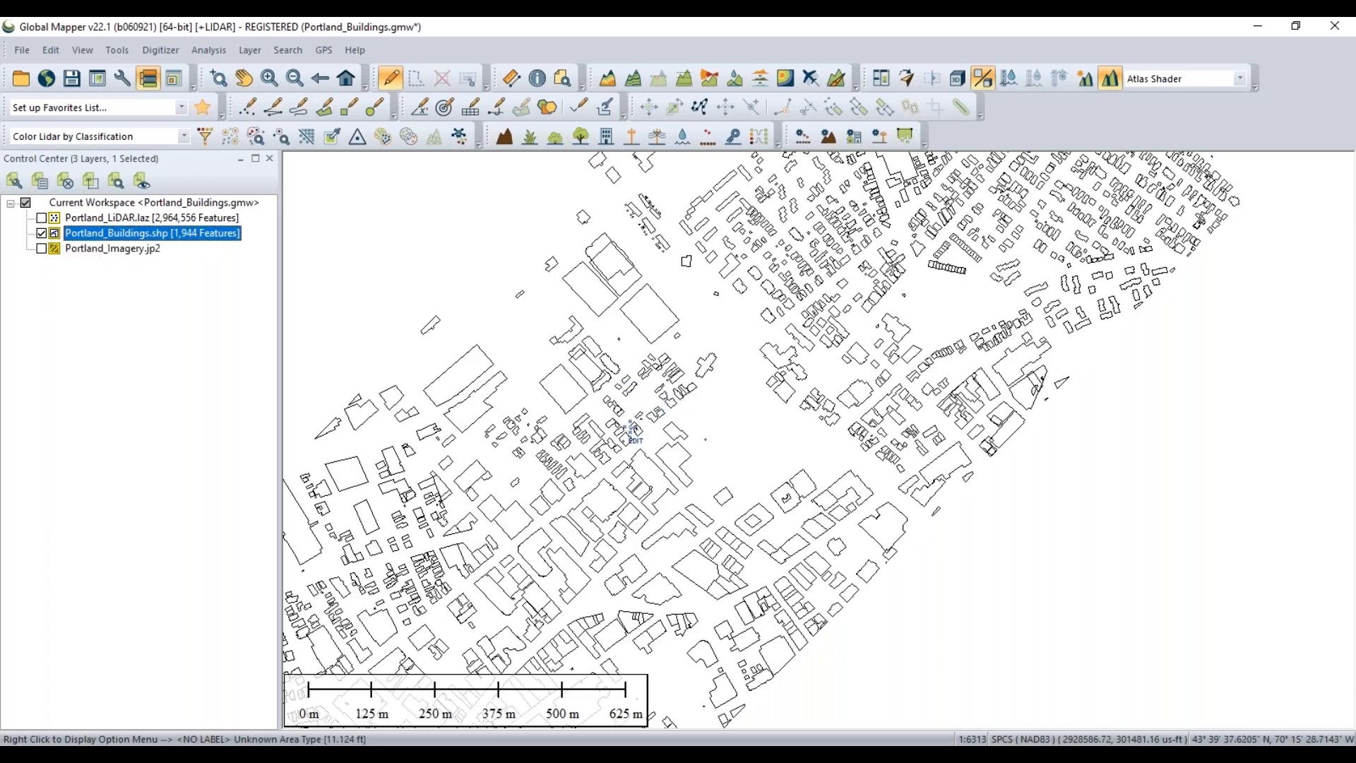
pyautogui.moveTo(635, 466)
pyautogui.mouseDown()
pyautogui.moveTo(751, 404)
pyautogui.moveTo(654, 448)
pyautogui.mouseUp()
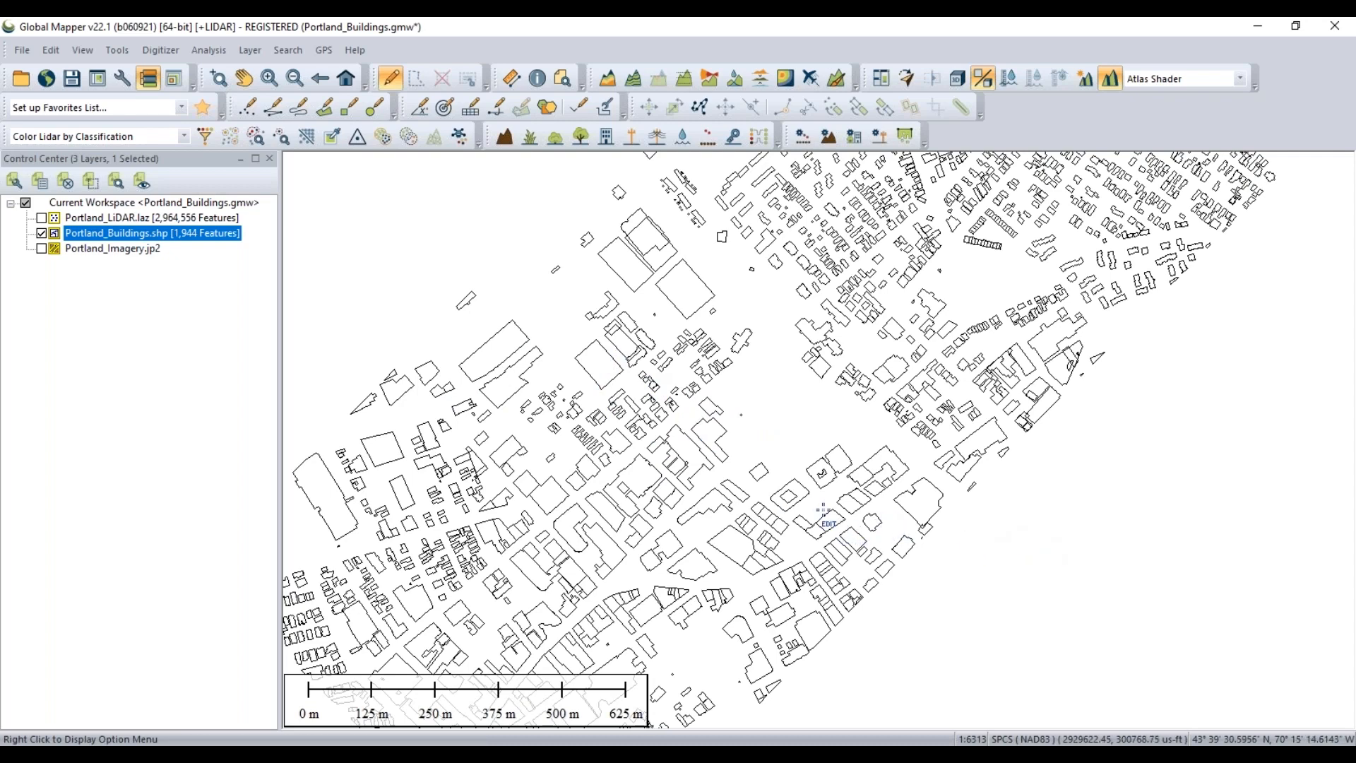
pyautogui.scroll(-1, 823, 510)
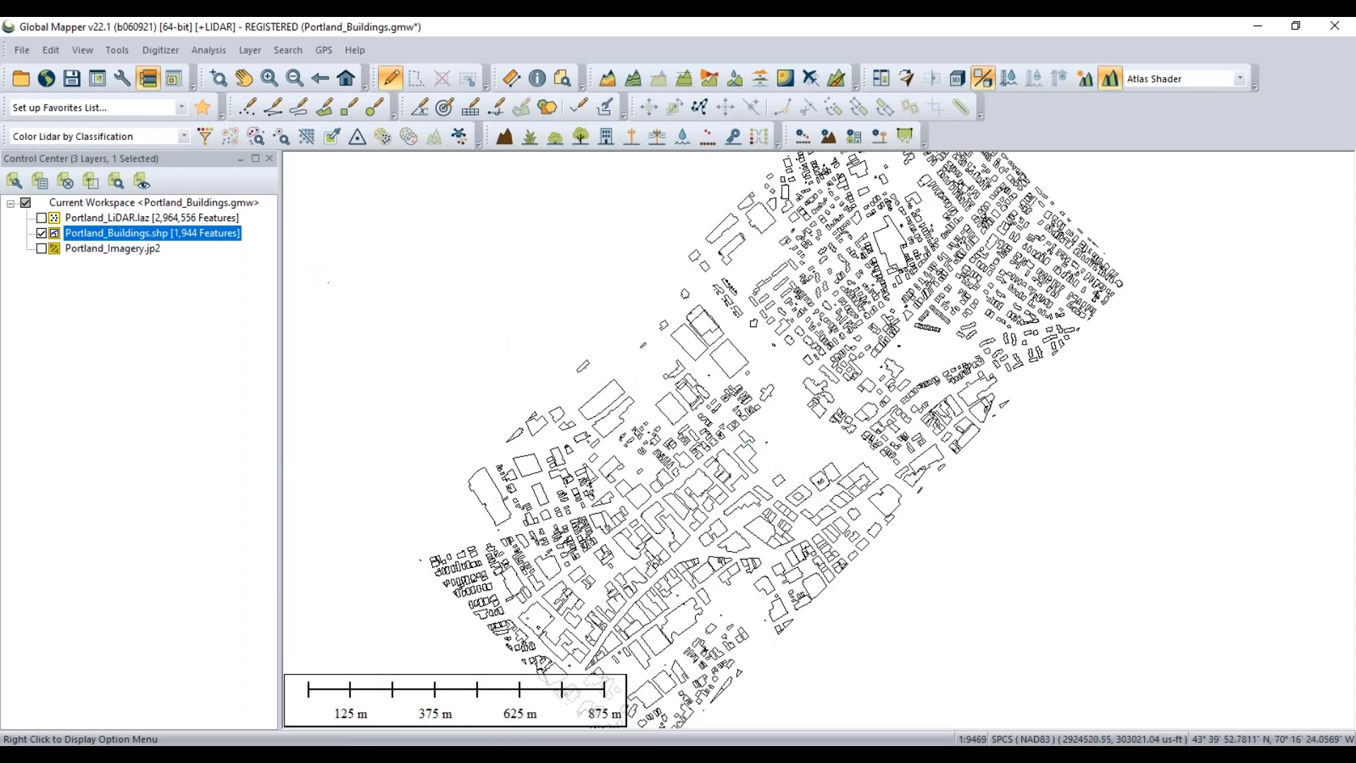
# Show Portland_LiDAR.laz again and select all features in the Portland_Buildings.shp layer with the Digitizer tool
pyautogui.click(42, 218)
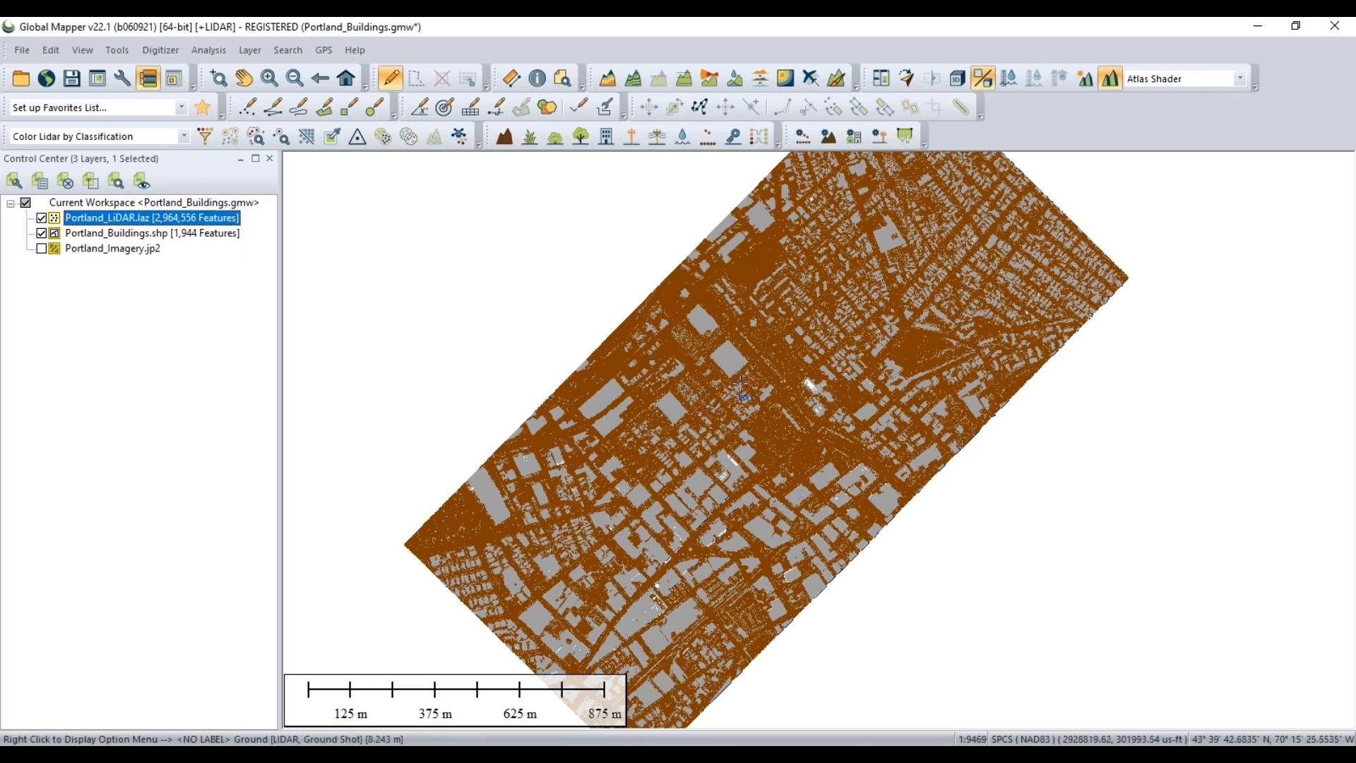
pyautogui.scroll(1, 740, 454)
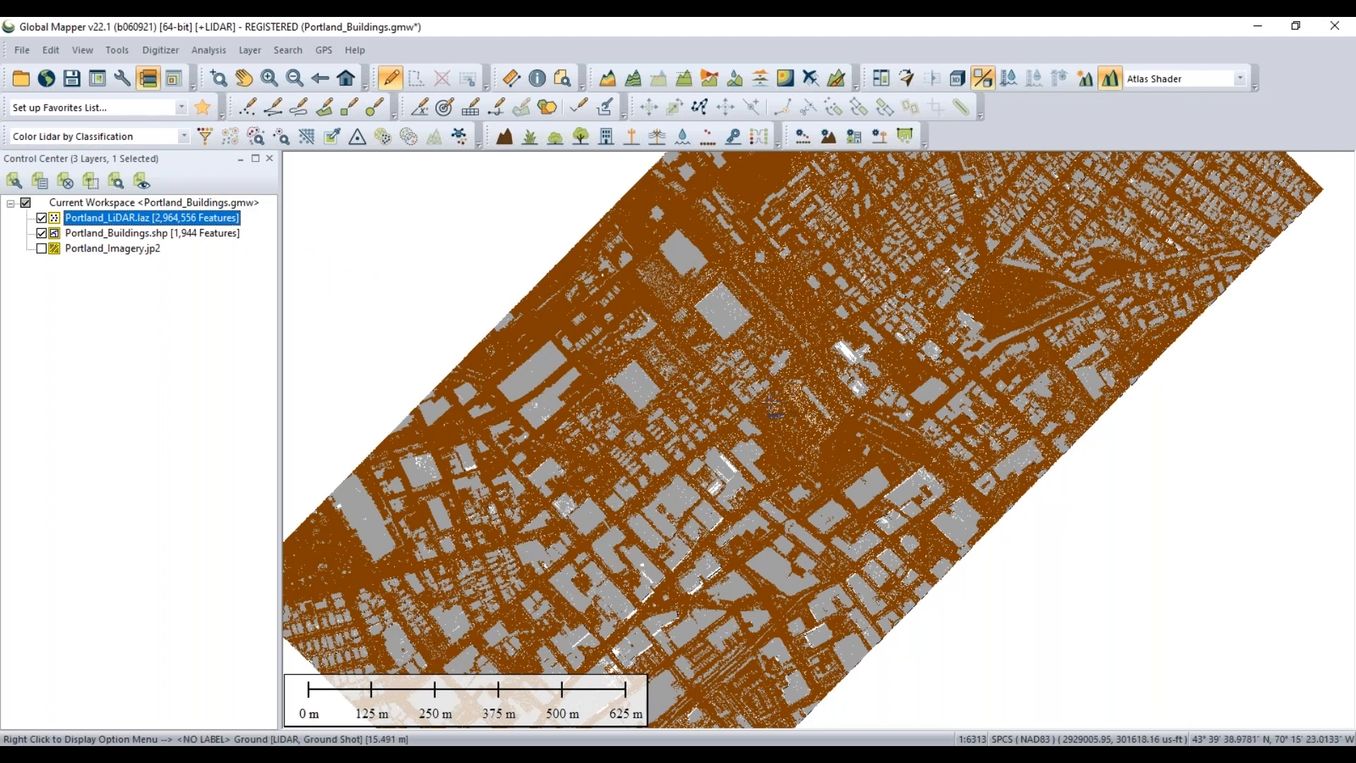
pyautogui.click(121, 270)
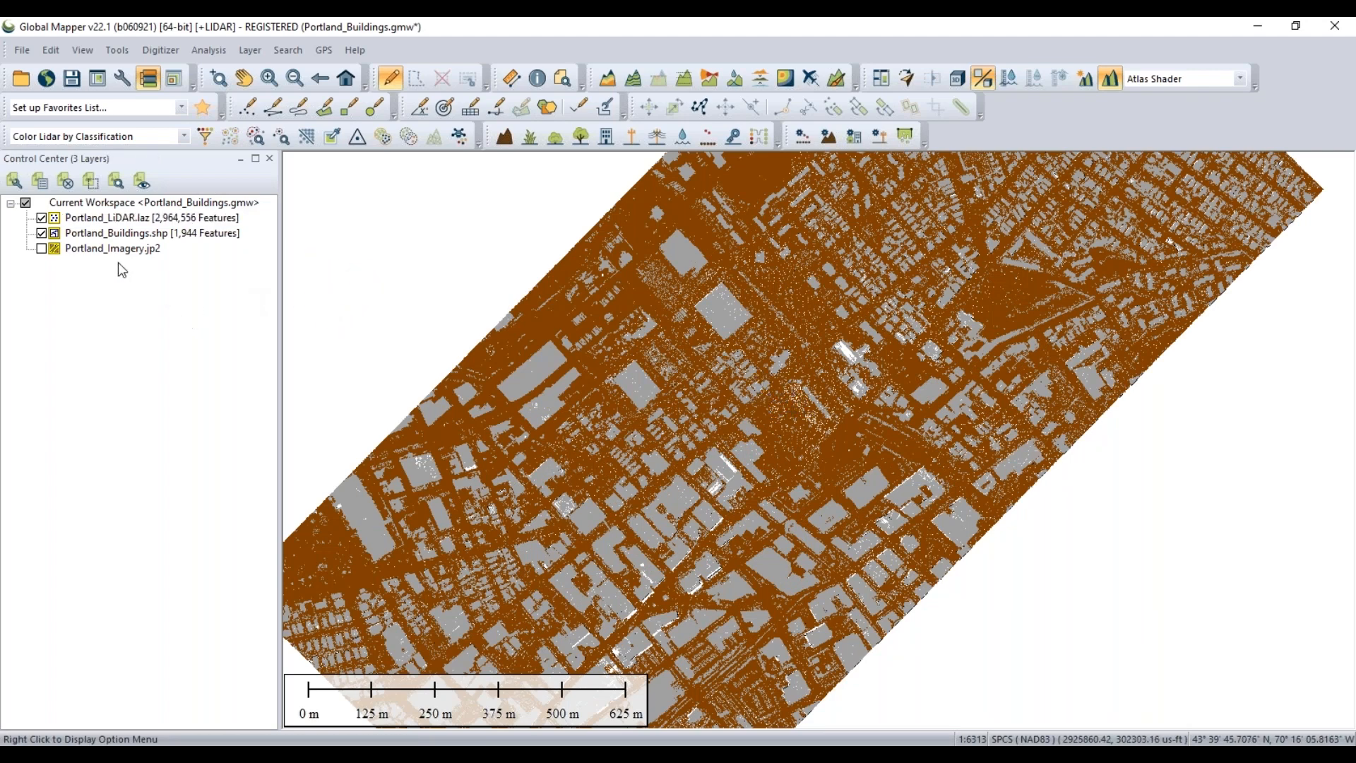
pyautogui.click(168, 232)
pyautogui.rightClick(168, 233)
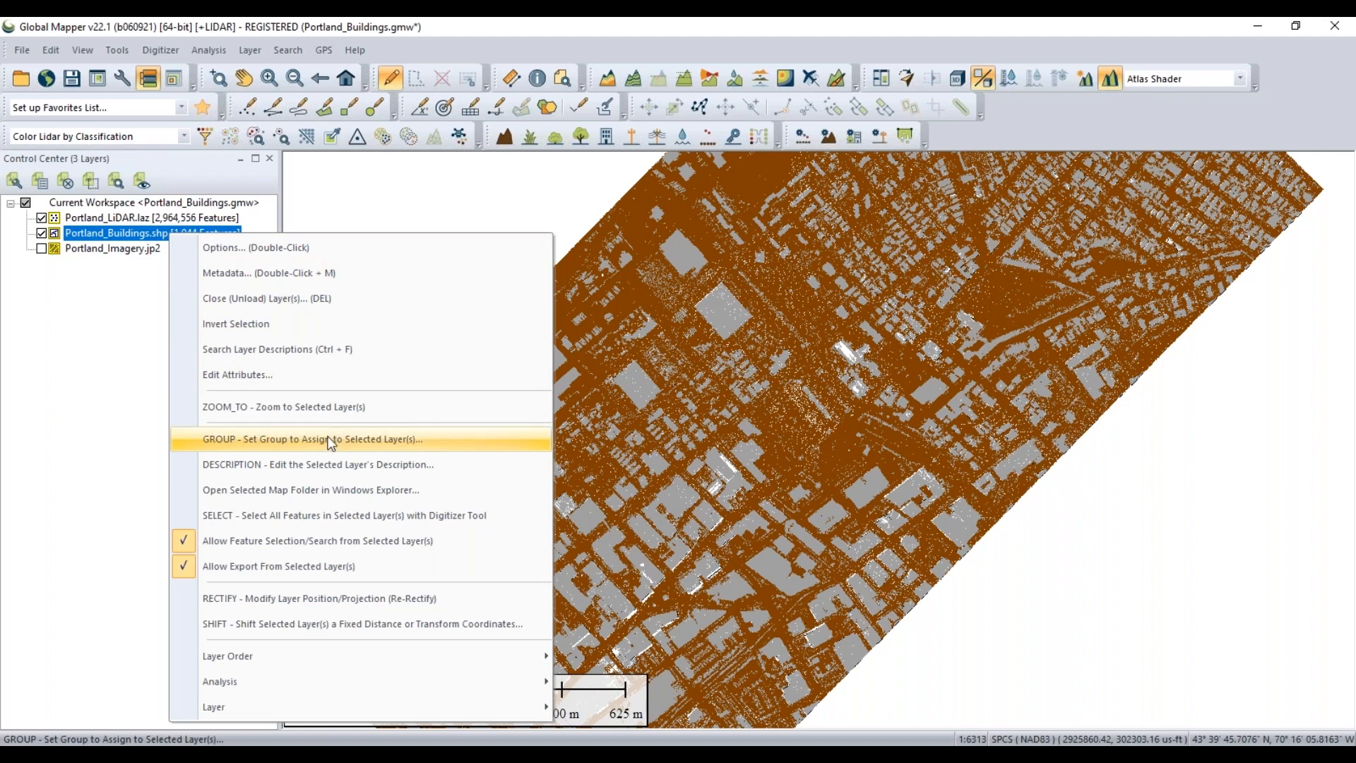
pyautogui.click(384, 516)
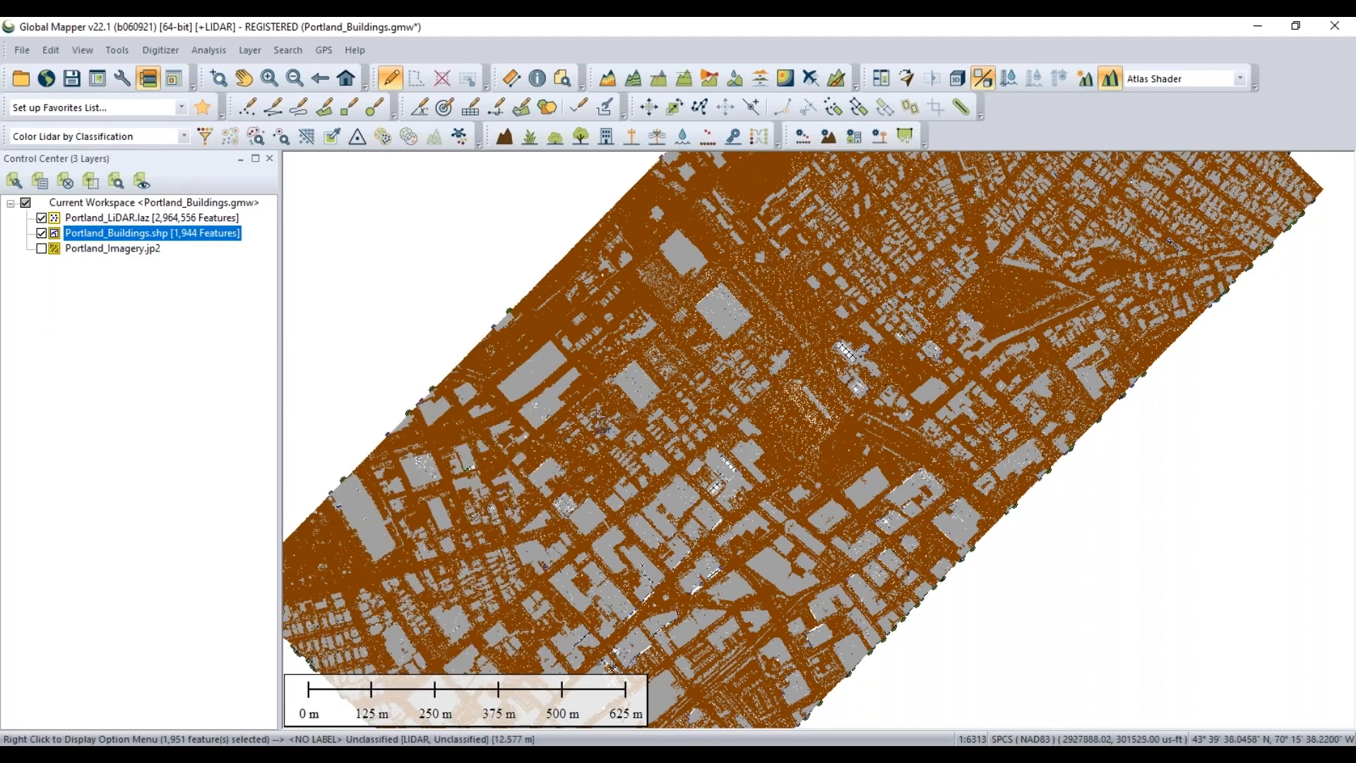
# Examine up close how the selected building footprints overlay the classified lidar points across the city blocks
pyautogui.scroll(3, 734, 490)
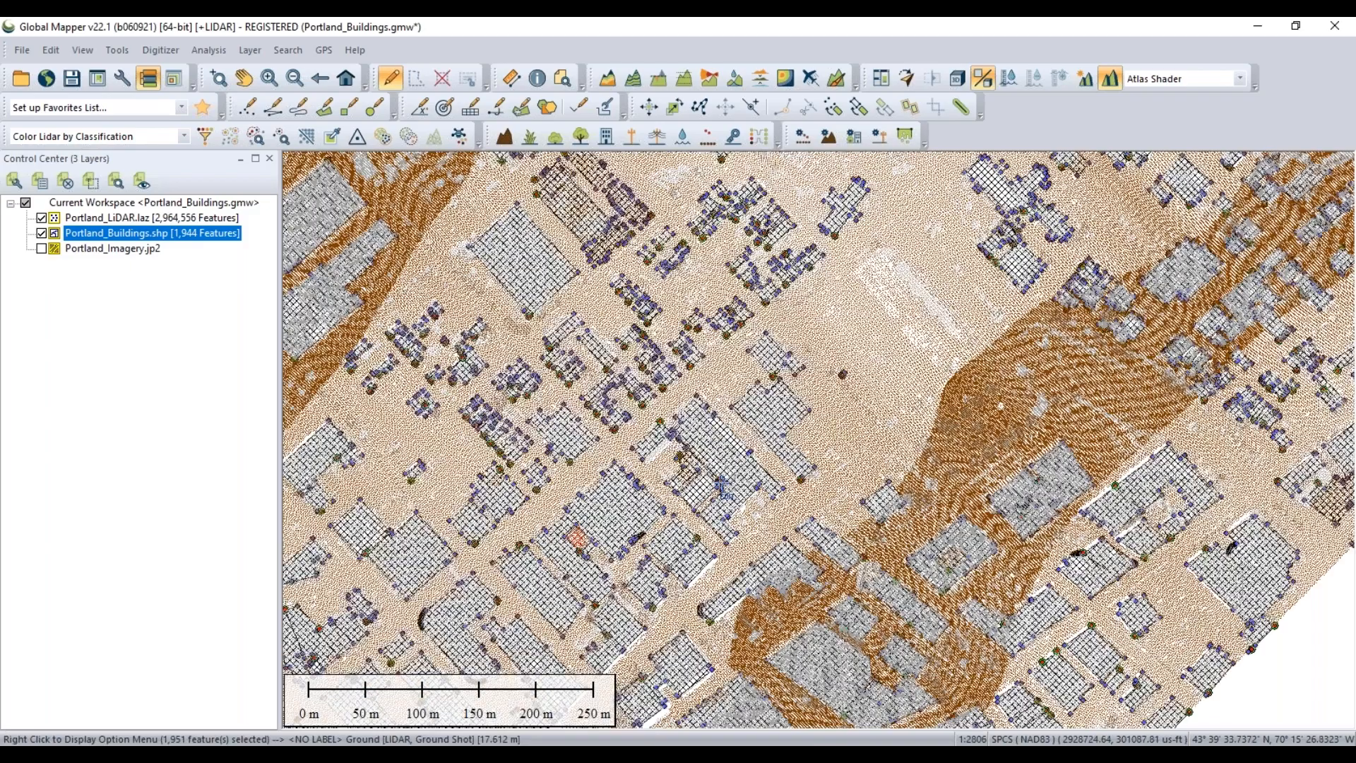
pyautogui.scroll(1, 728, 456)
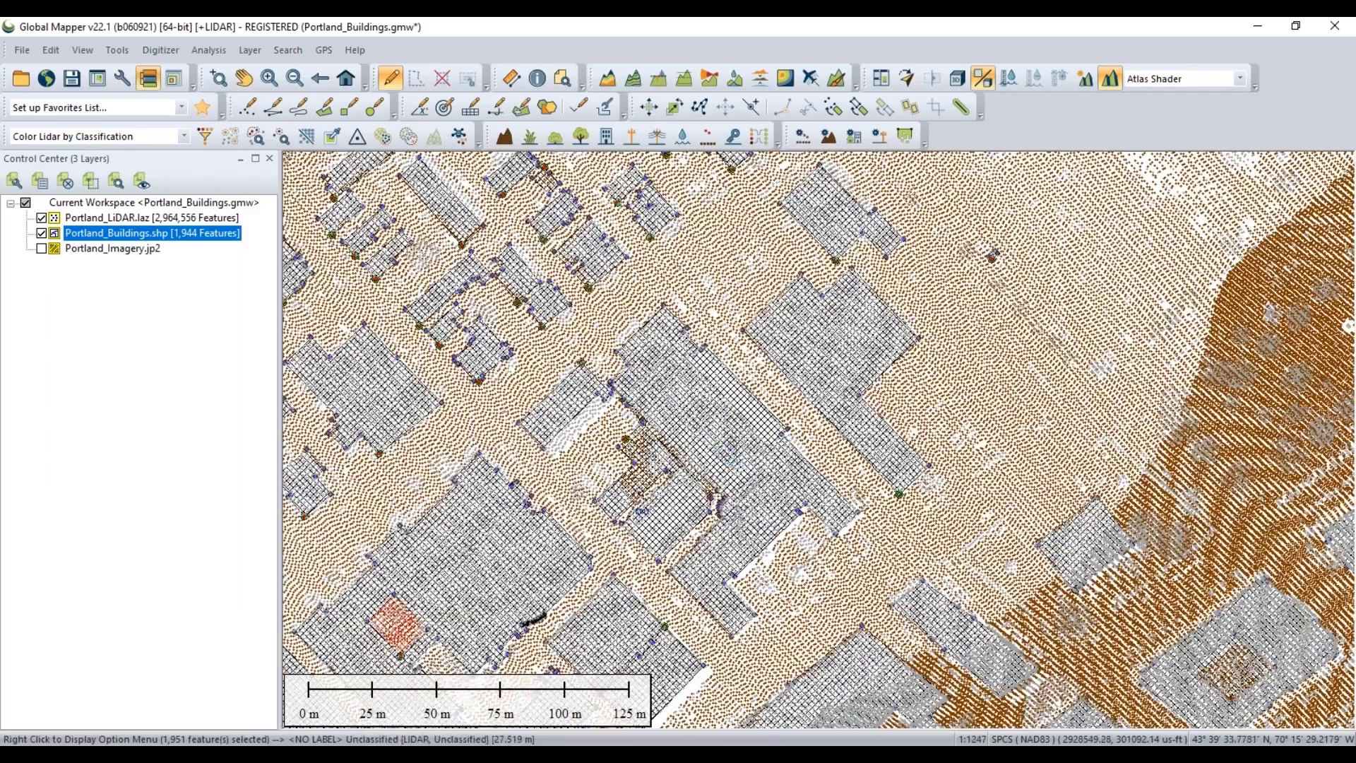
pyautogui.scroll(1, 795, 429)
pyautogui.scroll(-3, 693, 455)
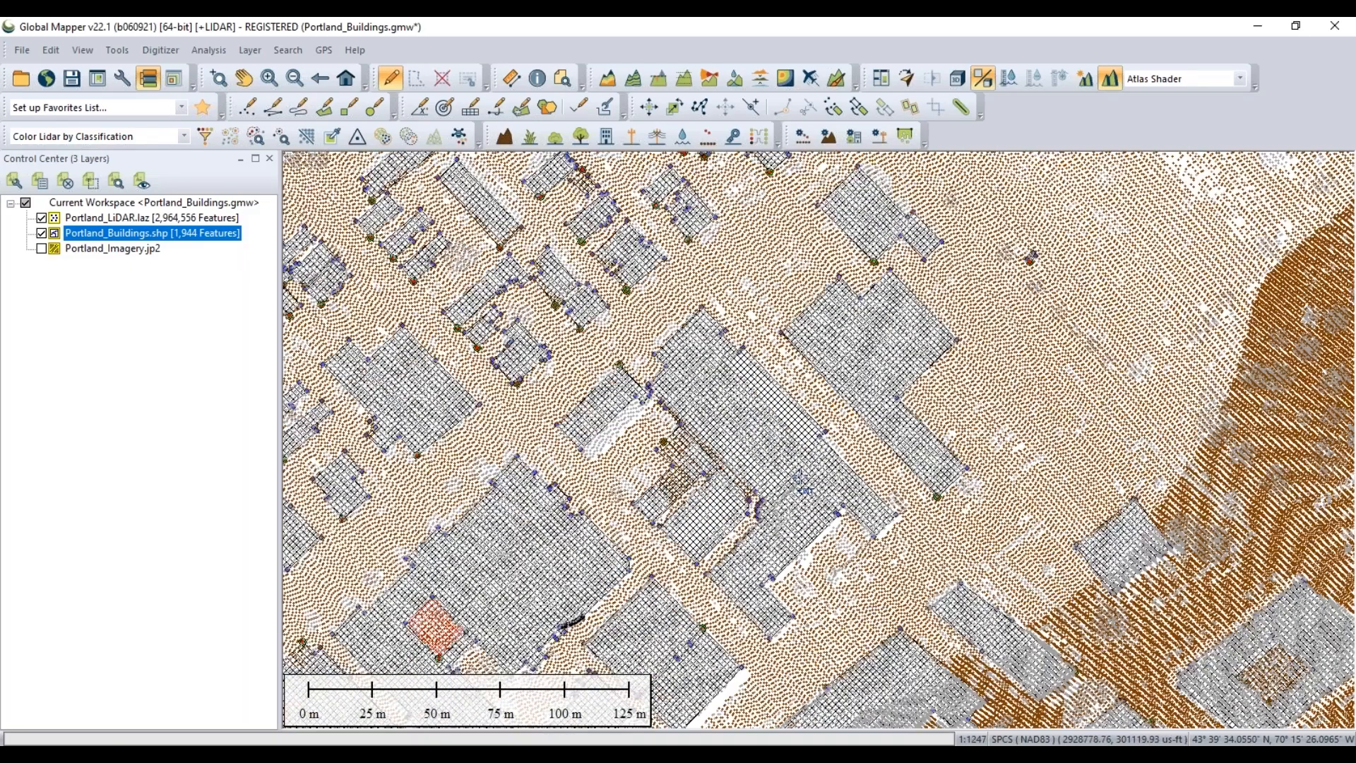
pyautogui.scroll(-1, 691, 457)
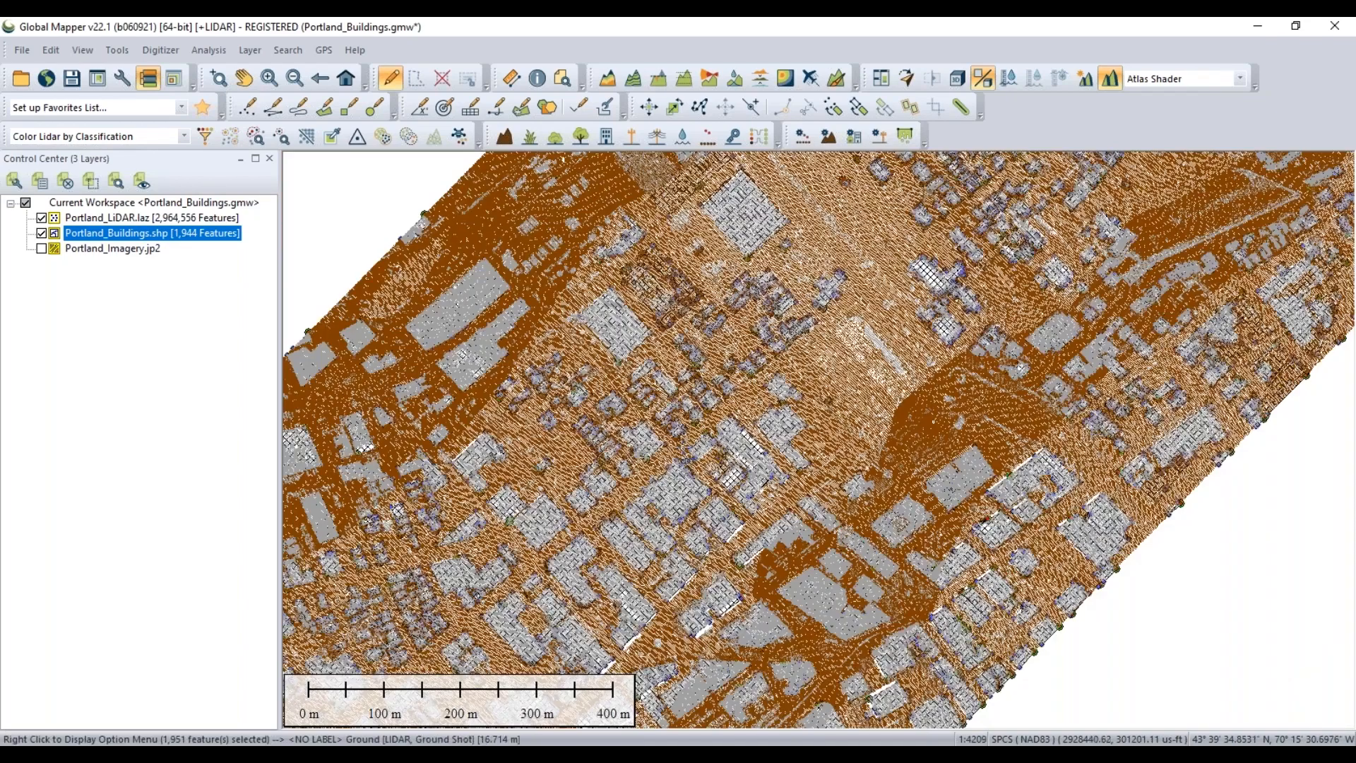
pyautogui.scroll(-1, 689, 466)
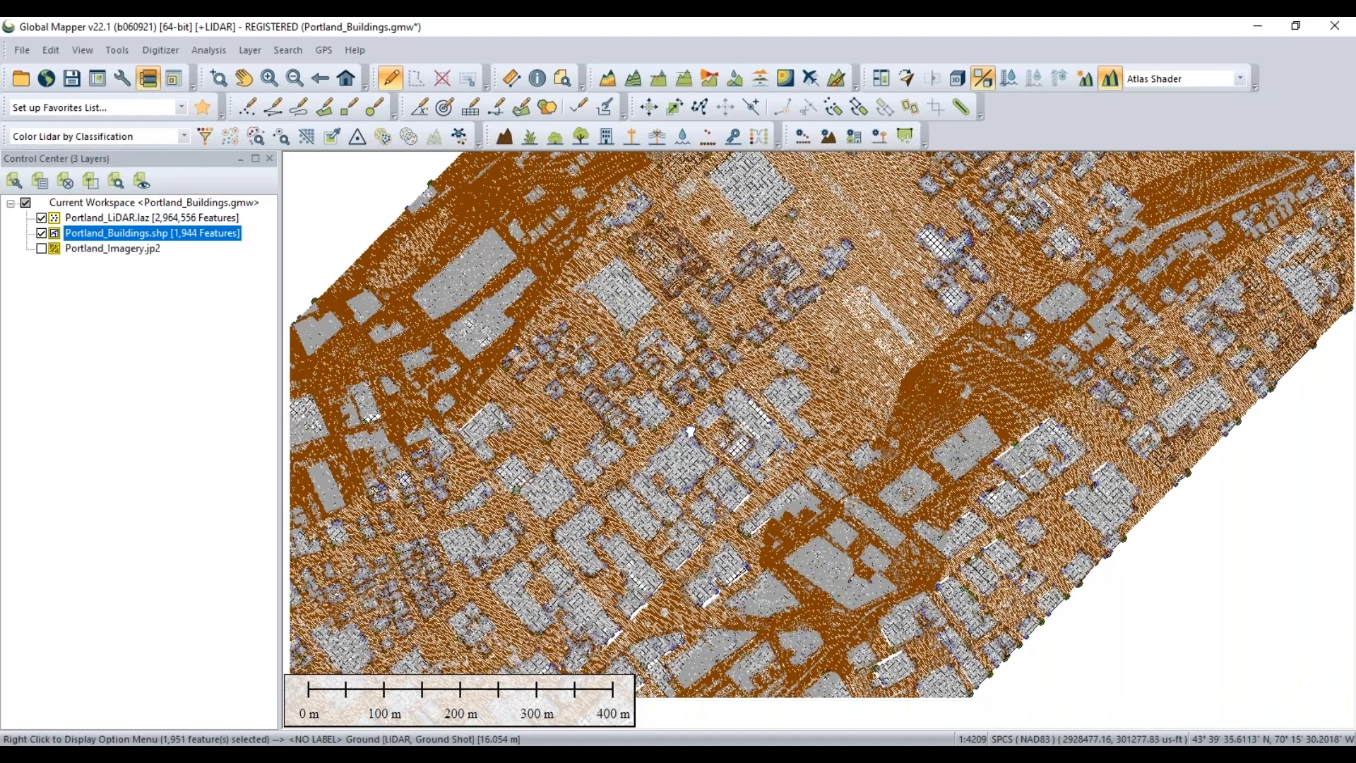
pyautogui.scroll(1, 732, 411)
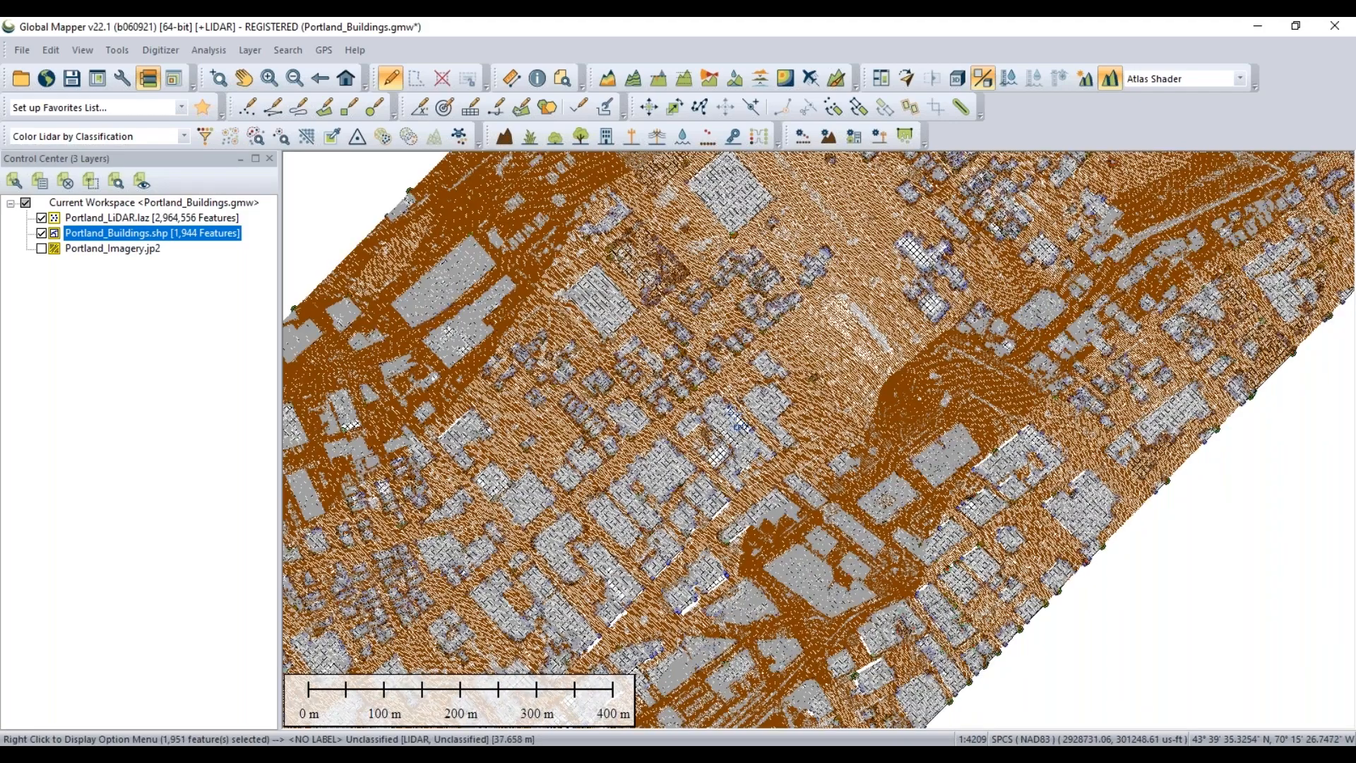
pyautogui.moveTo(550, 388); pyautogui.dragTo(642, 405)
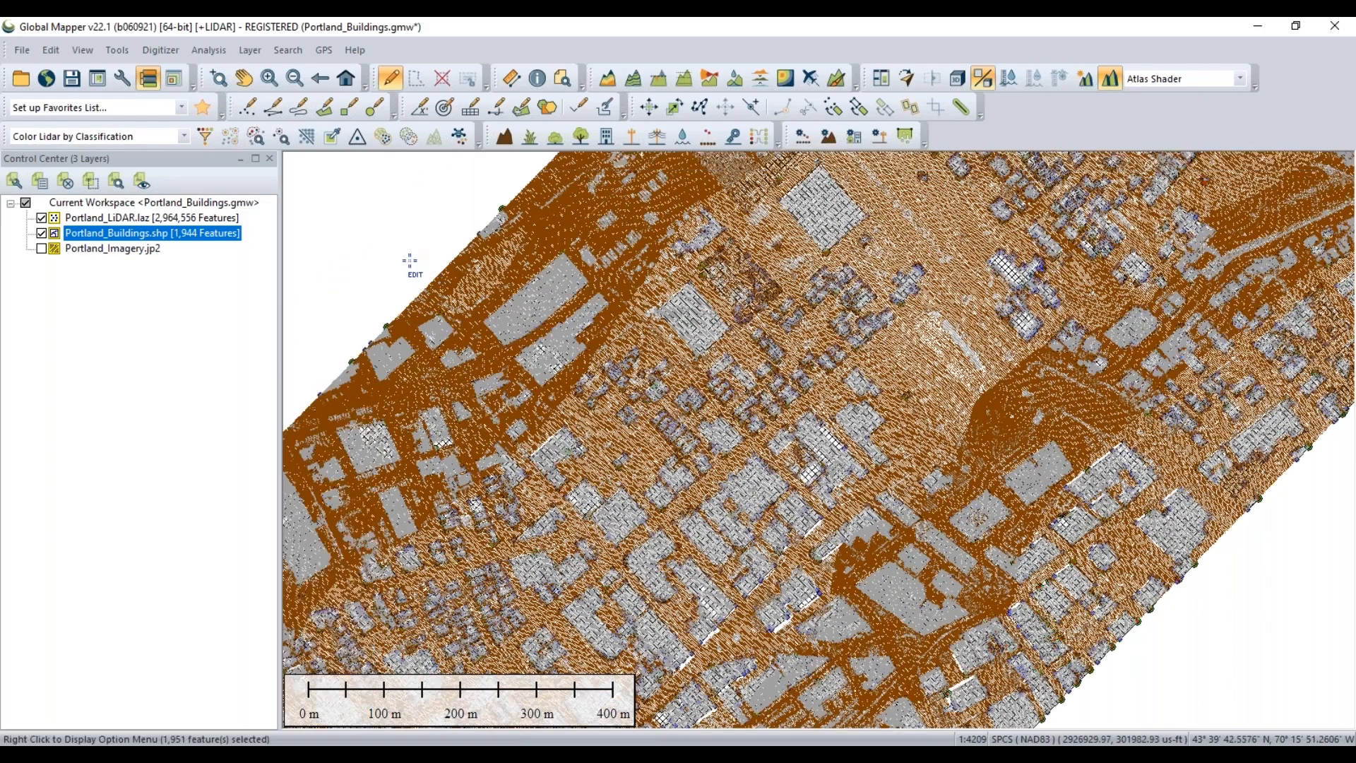
# Select all point features that lie within the selected building areas
pyautogui.rightClick(347, 258)
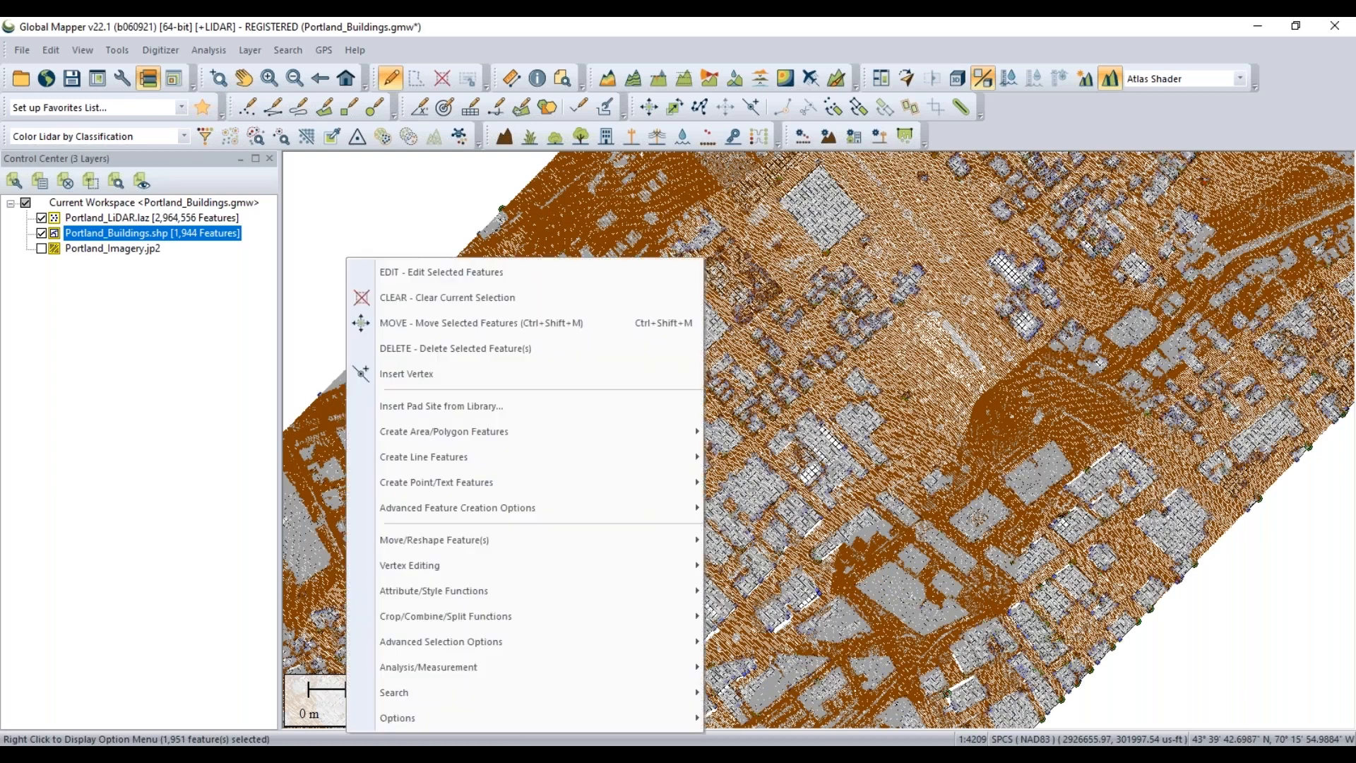
pyautogui.moveTo(477, 613)
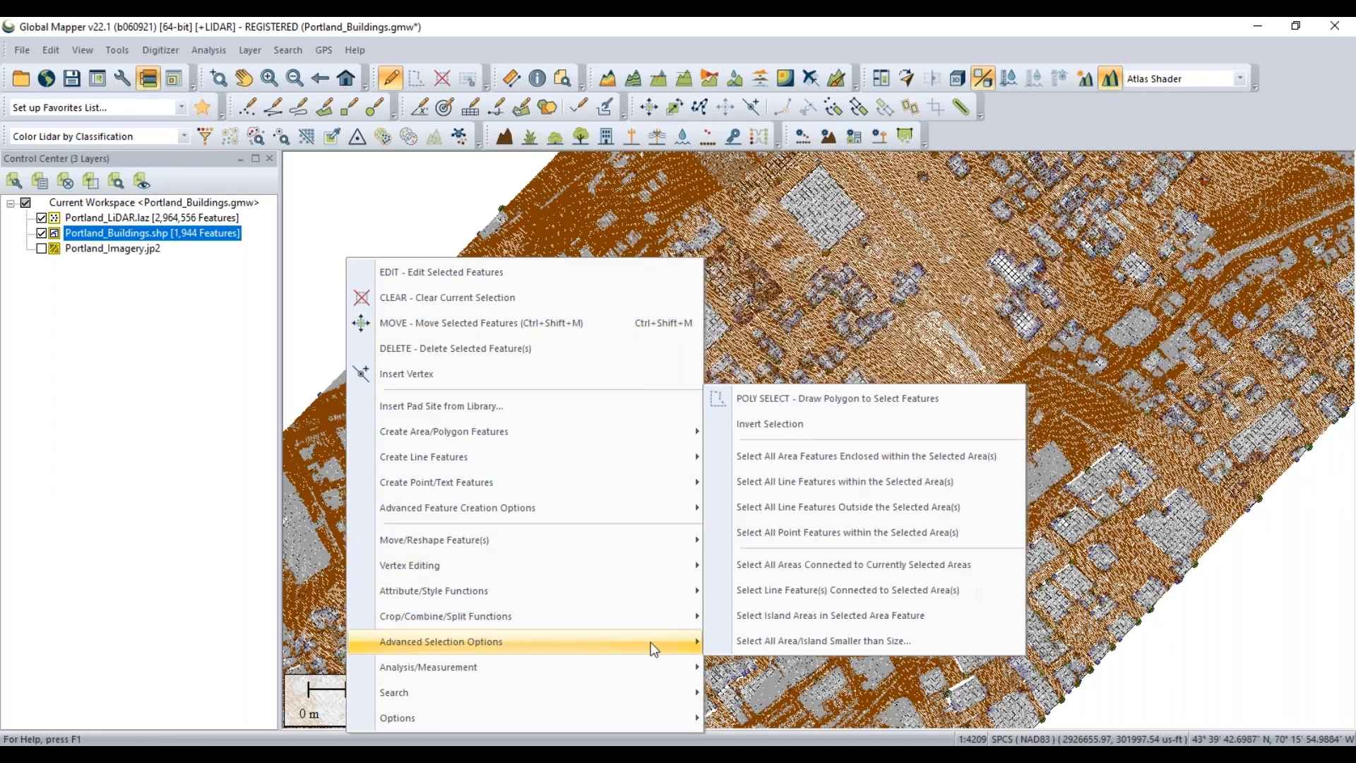
pyautogui.click(814, 542)
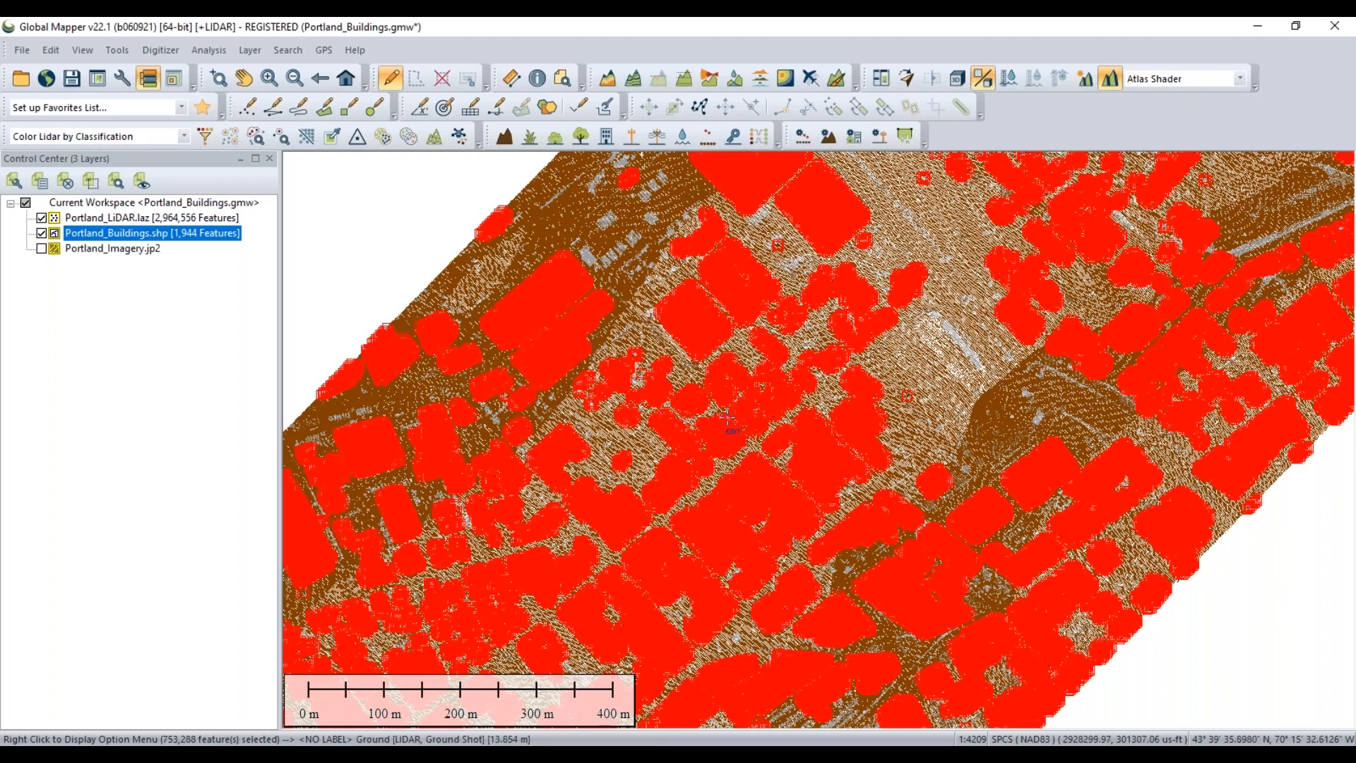
# Filter the selected lidar points by height above ground, unselecting those below 3 meters
pyautogui.rightClick(397, 261)
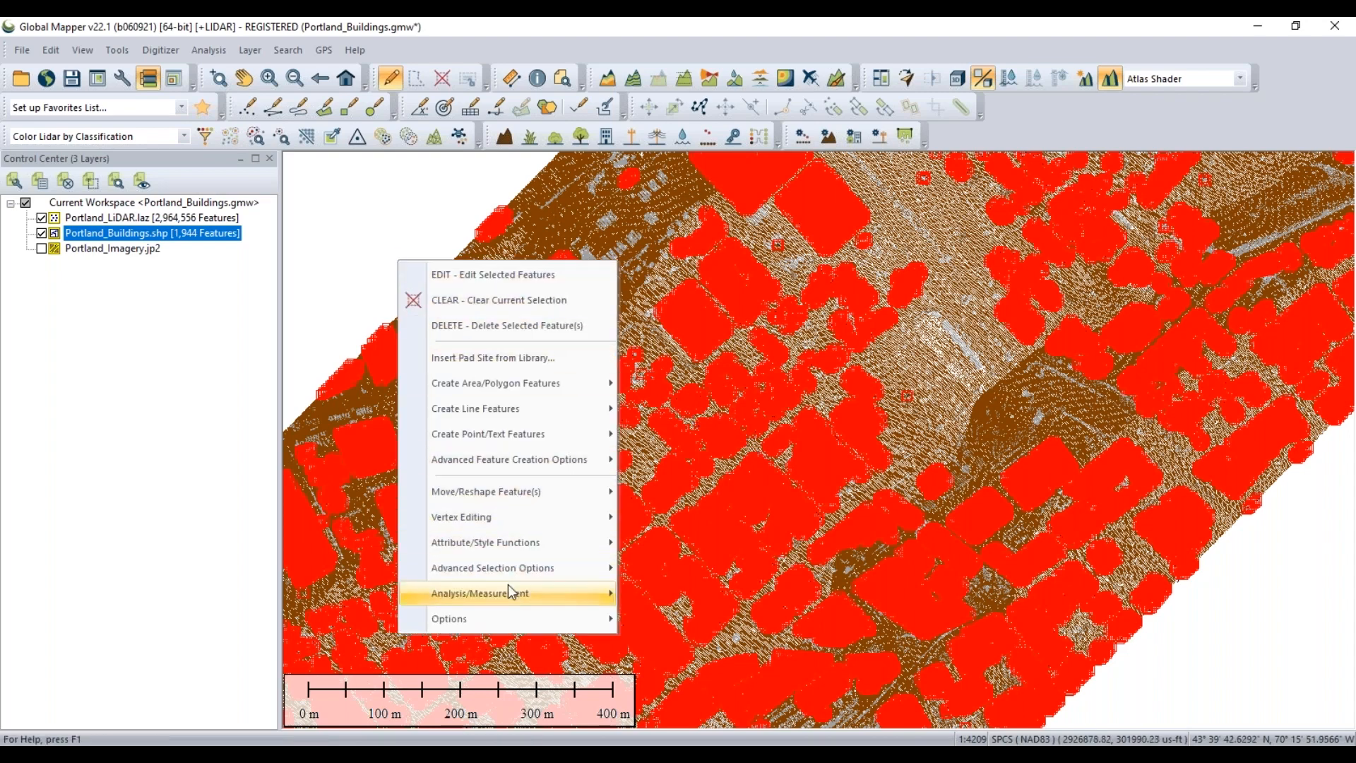
pyautogui.moveTo(499, 574)
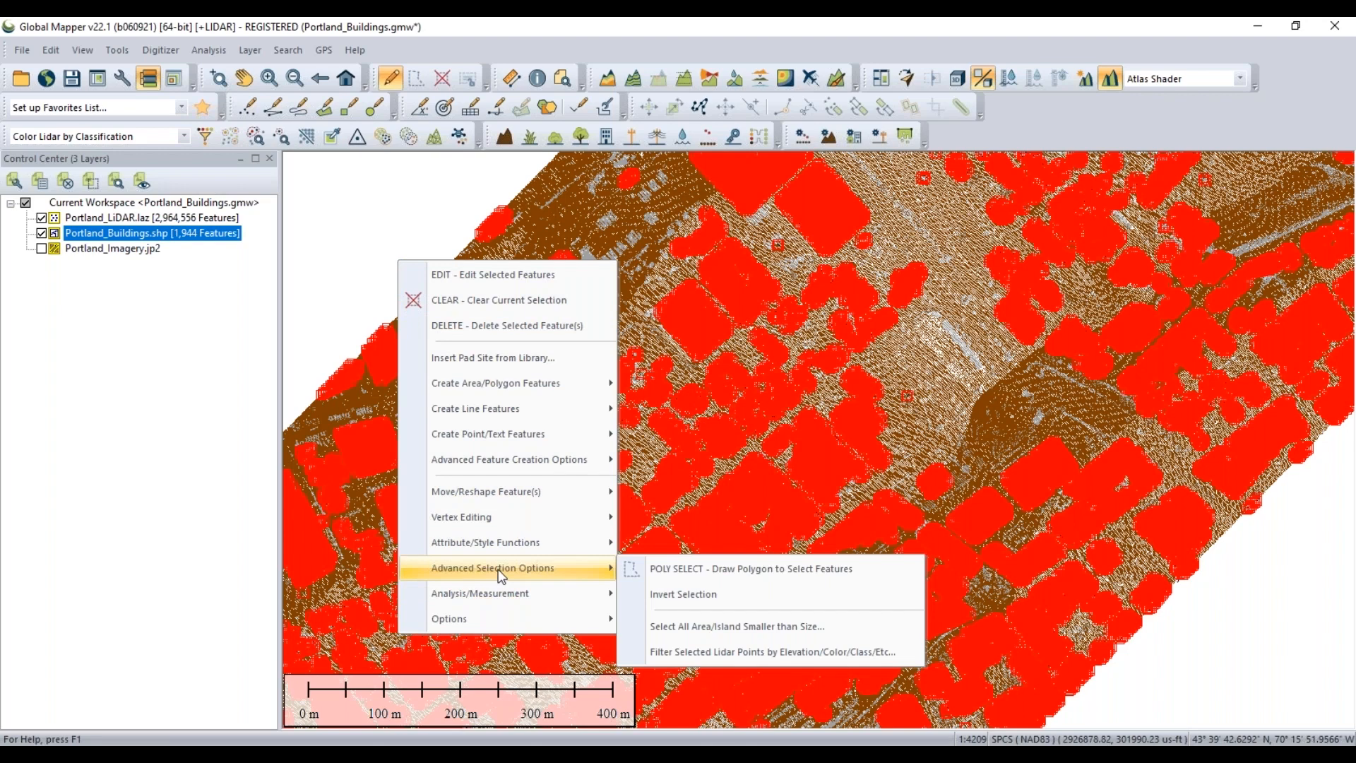
pyautogui.click(713, 652)
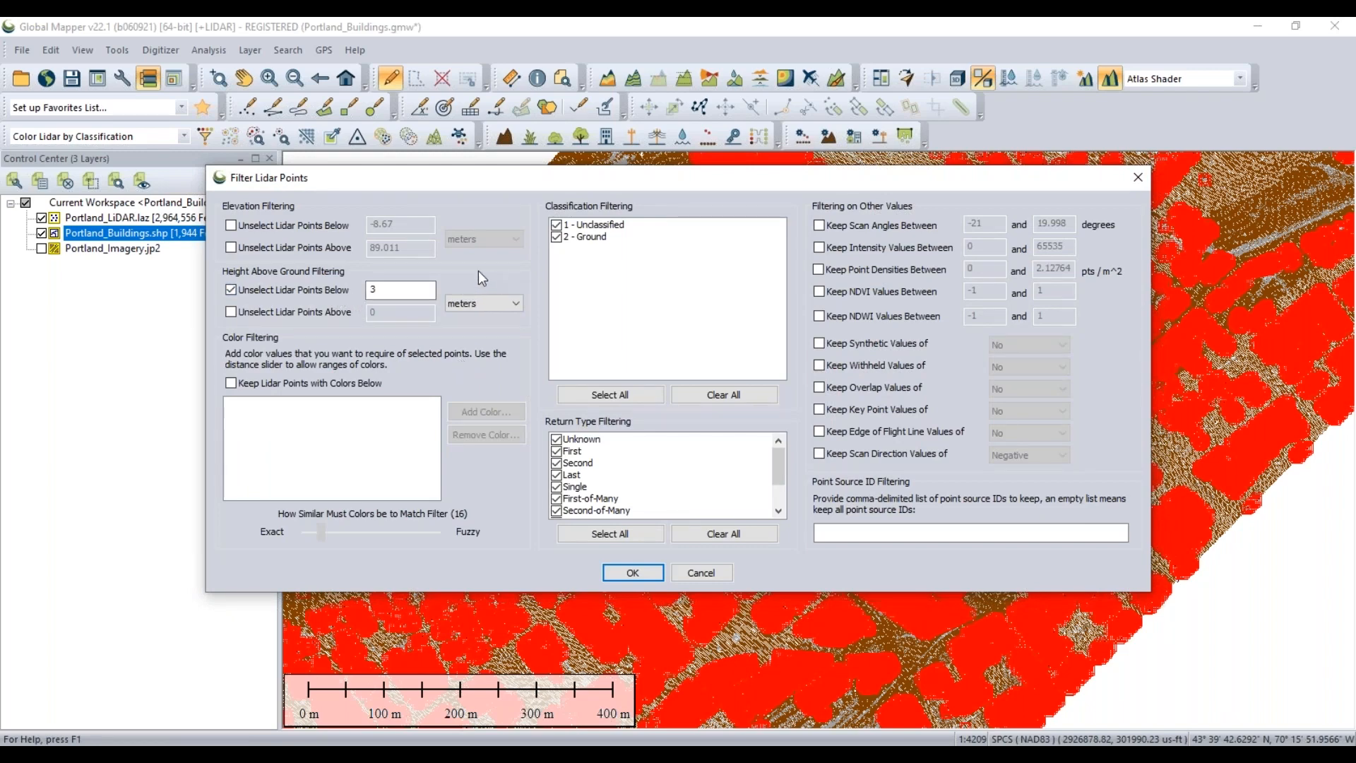
pyautogui.click(231, 290)
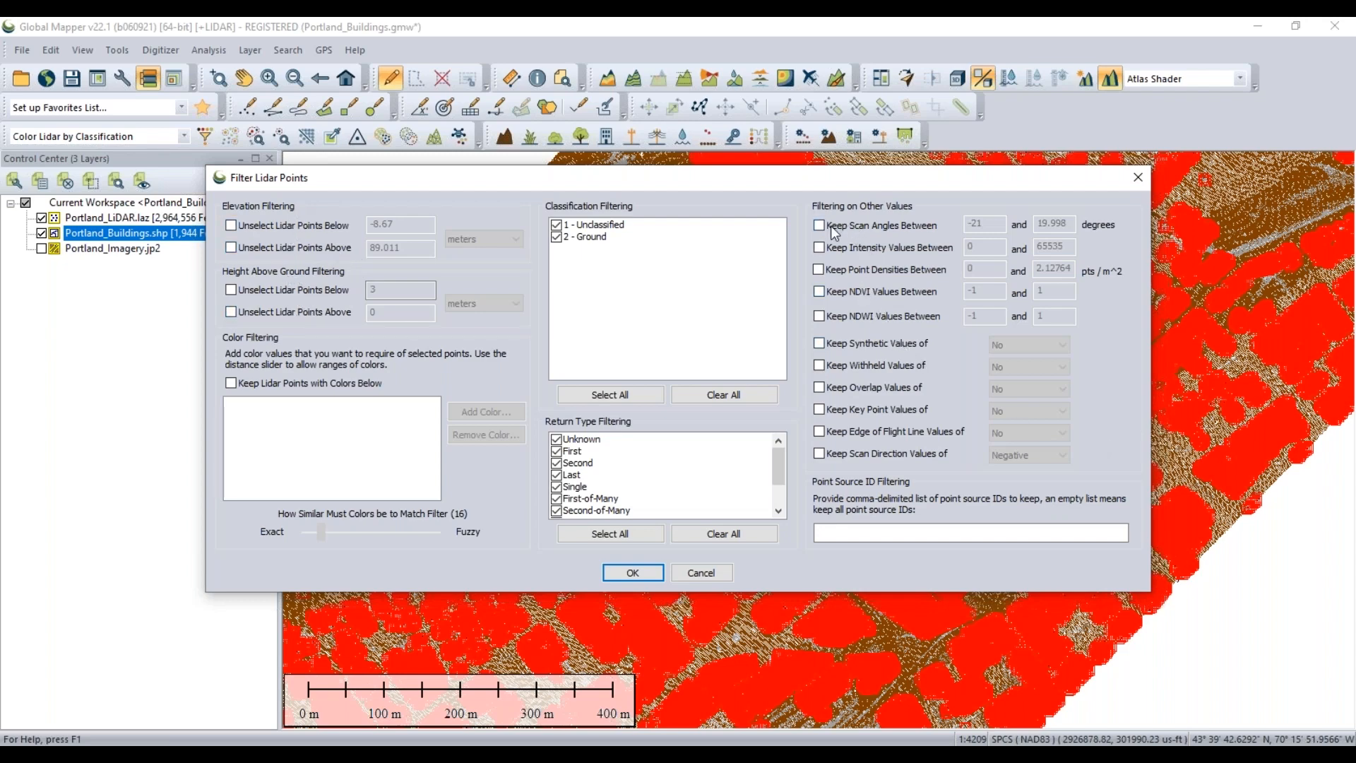
pyautogui.click(290, 293)
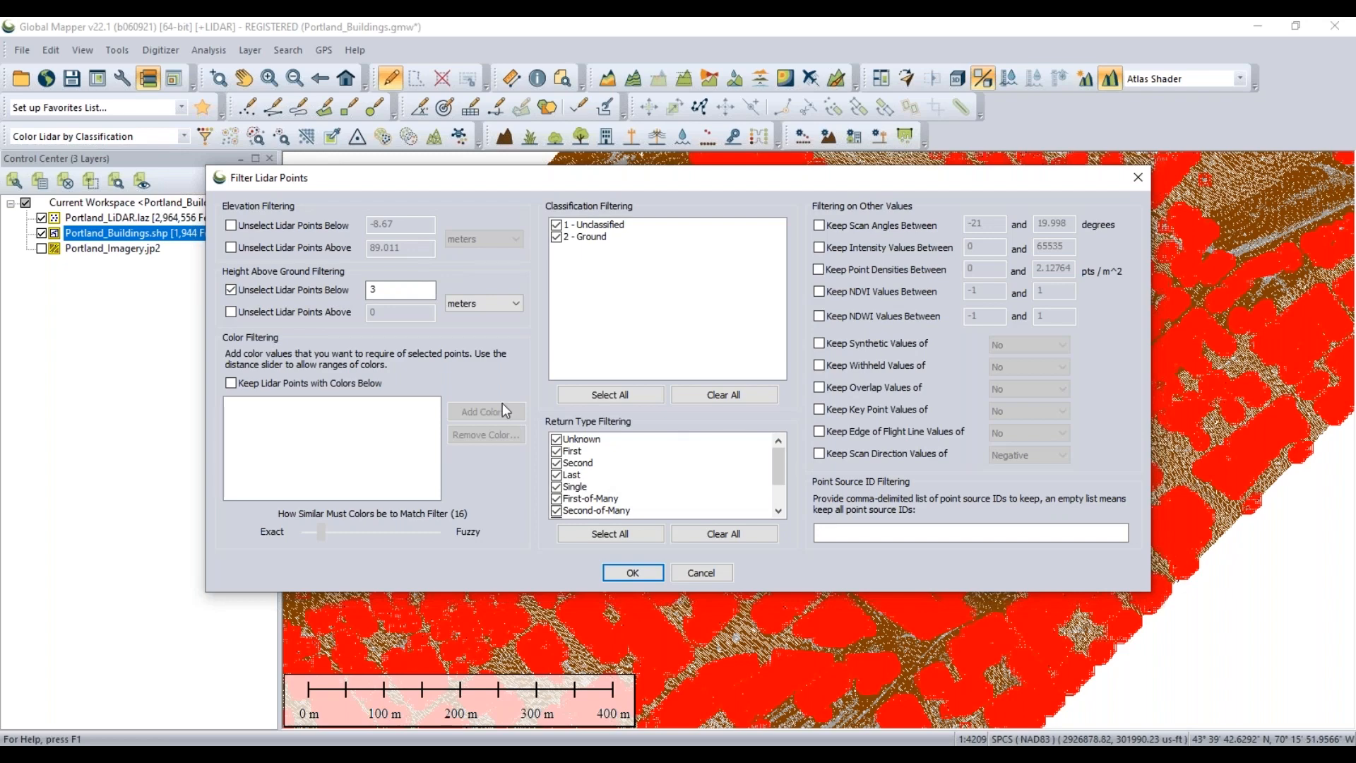
pyautogui.moveTo(638, 180); pyautogui.dragTo(655, 489)
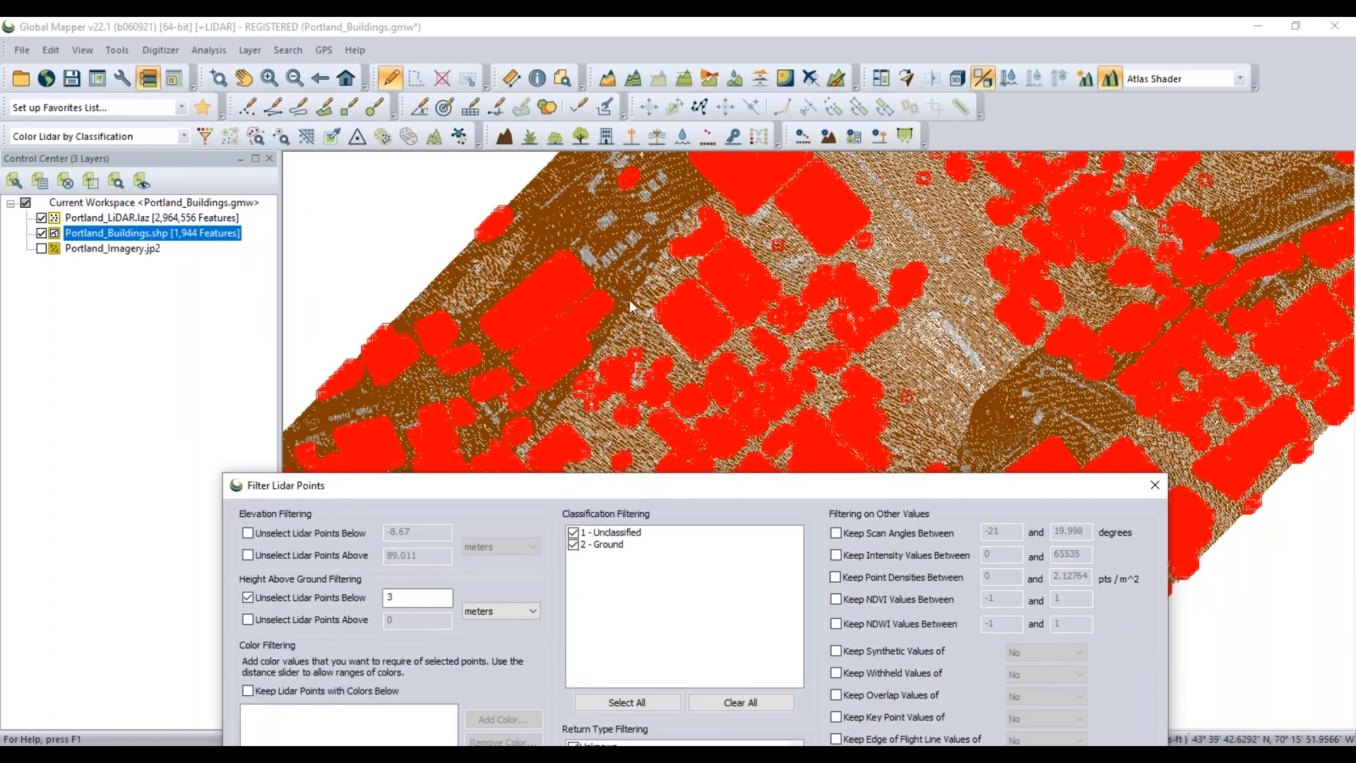
pyautogui.moveTo(757, 487); pyautogui.dragTo(740, 181)
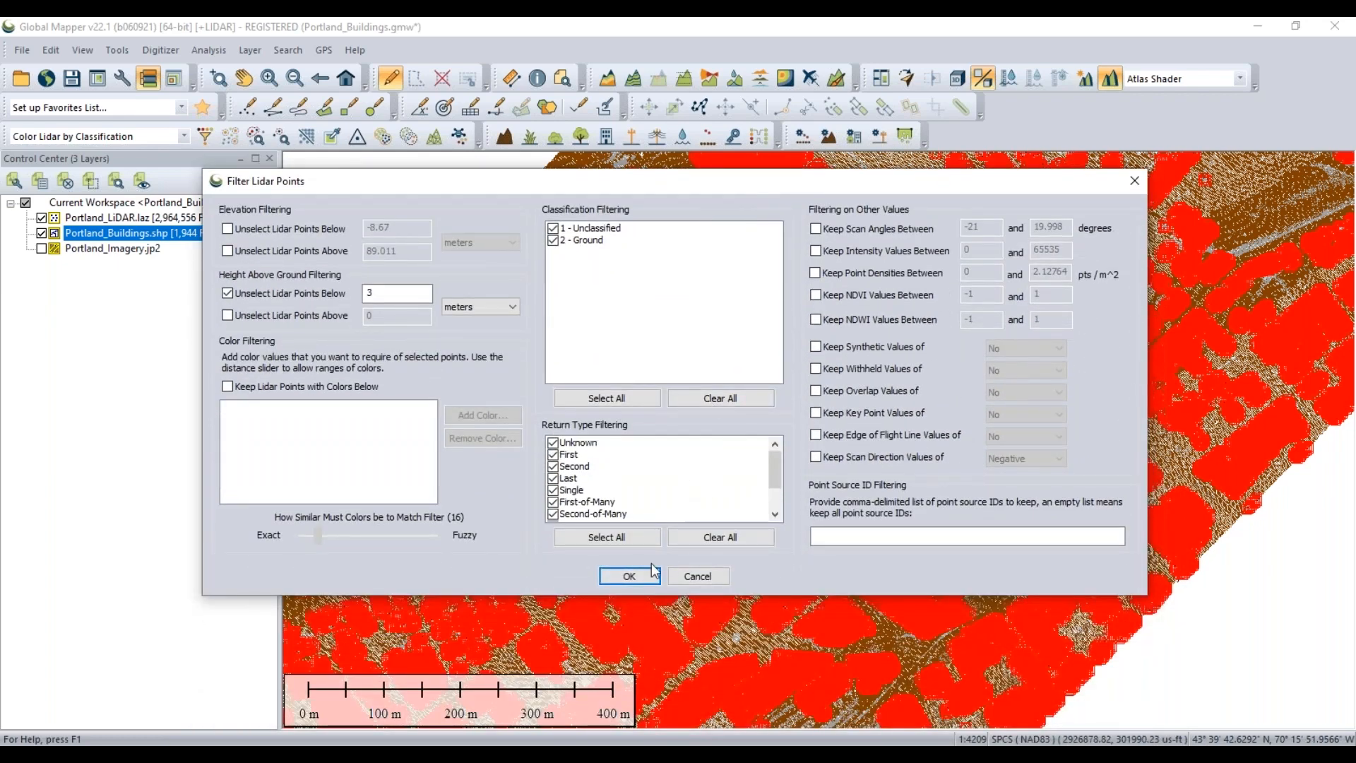
pyautogui.click(631, 576)
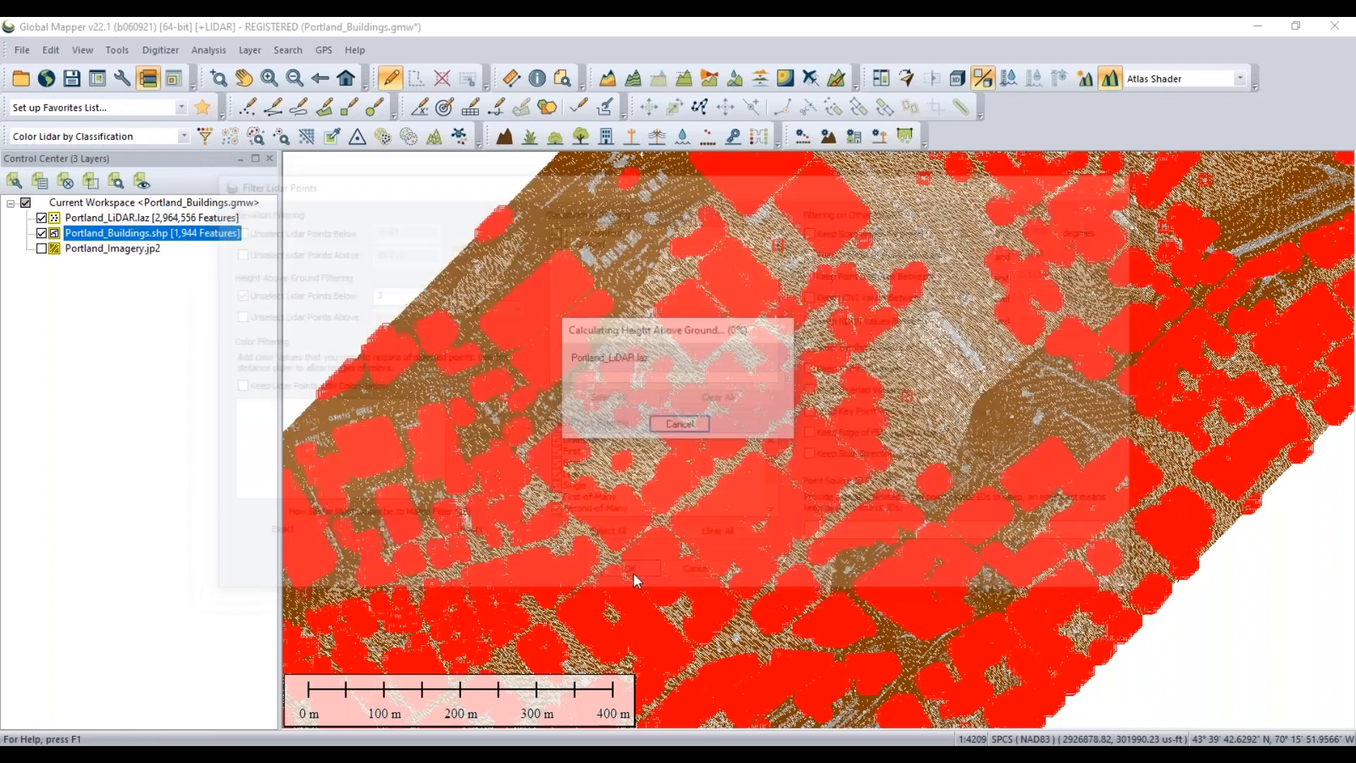
# Inspect the filtered point selection around the buildings and reclassify the selected lidar points as type 6 - Building
pyautogui.scroll(2, 723, 340)
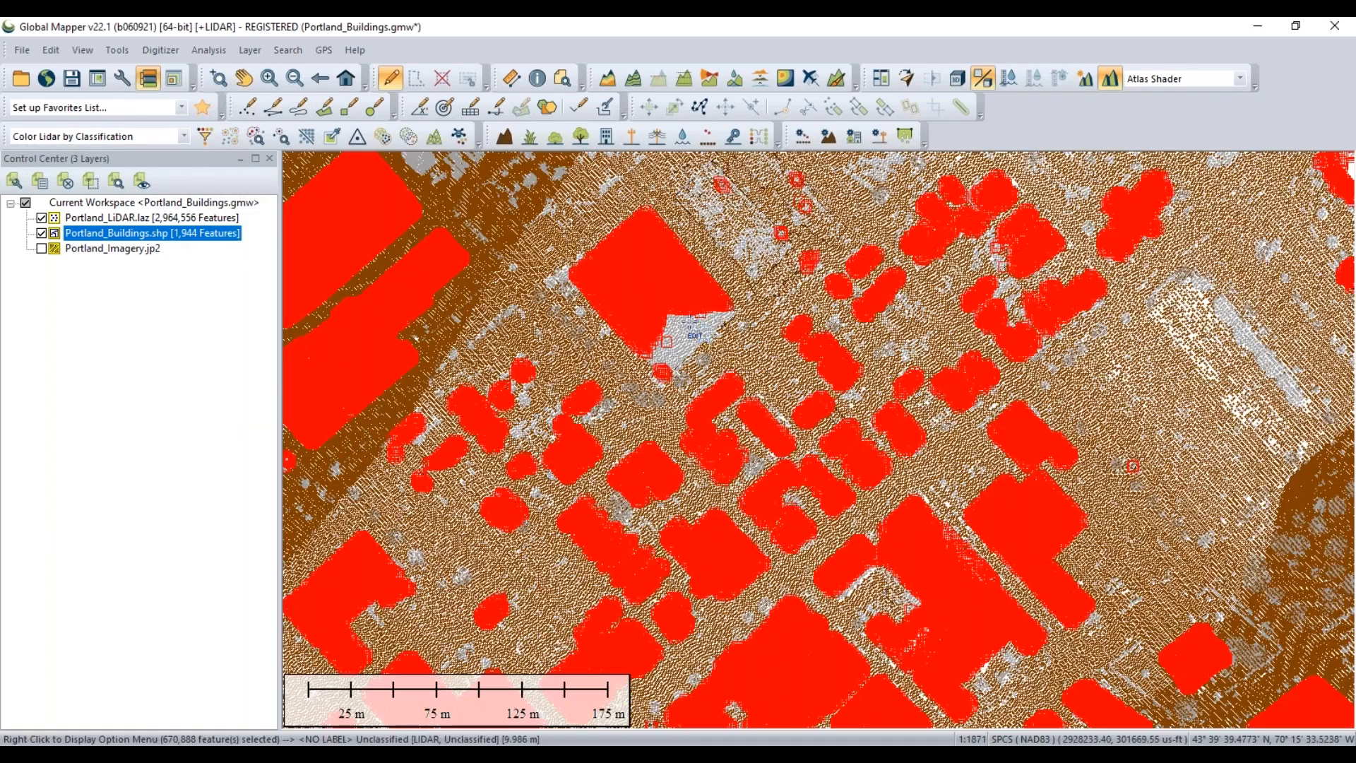
pyautogui.scroll(-3, 673, 395)
pyautogui.scroll(-2, 667, 415)
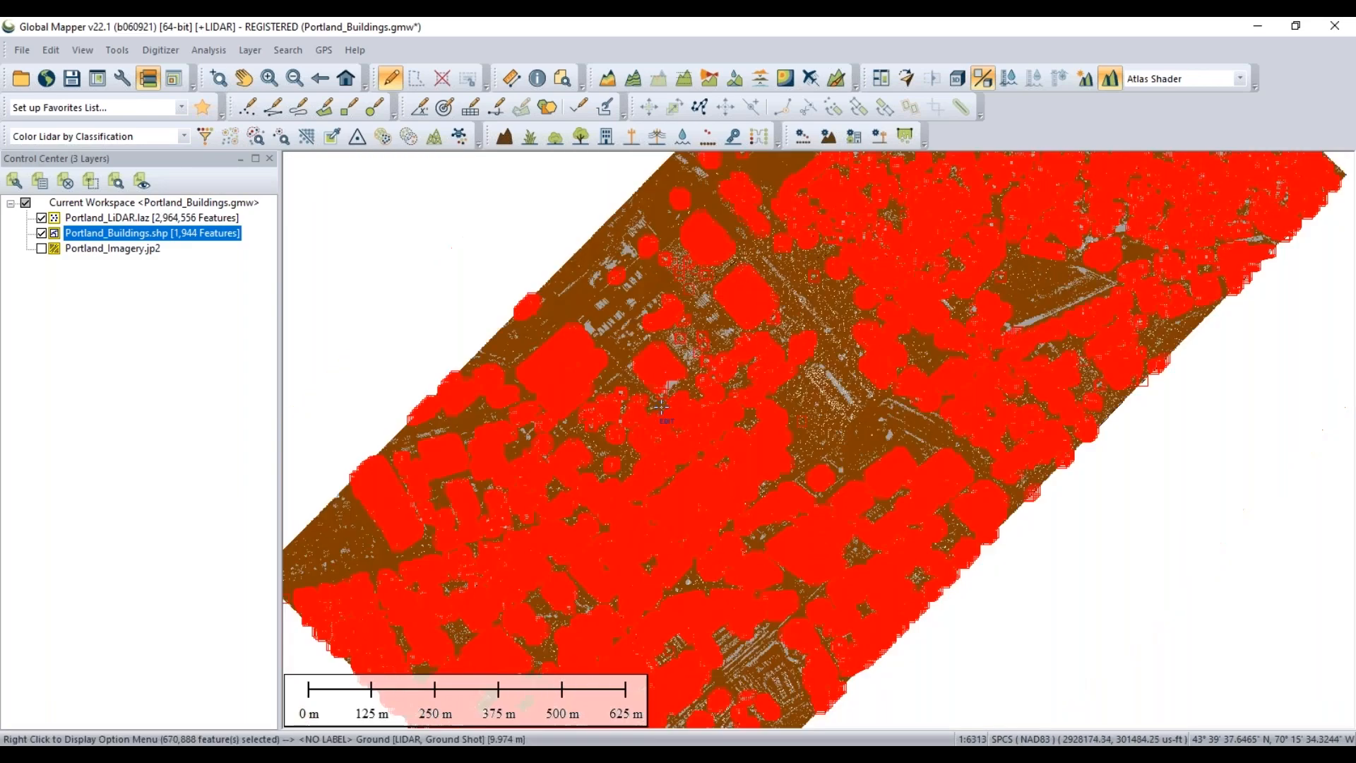
pyautogui.click(606, 138)
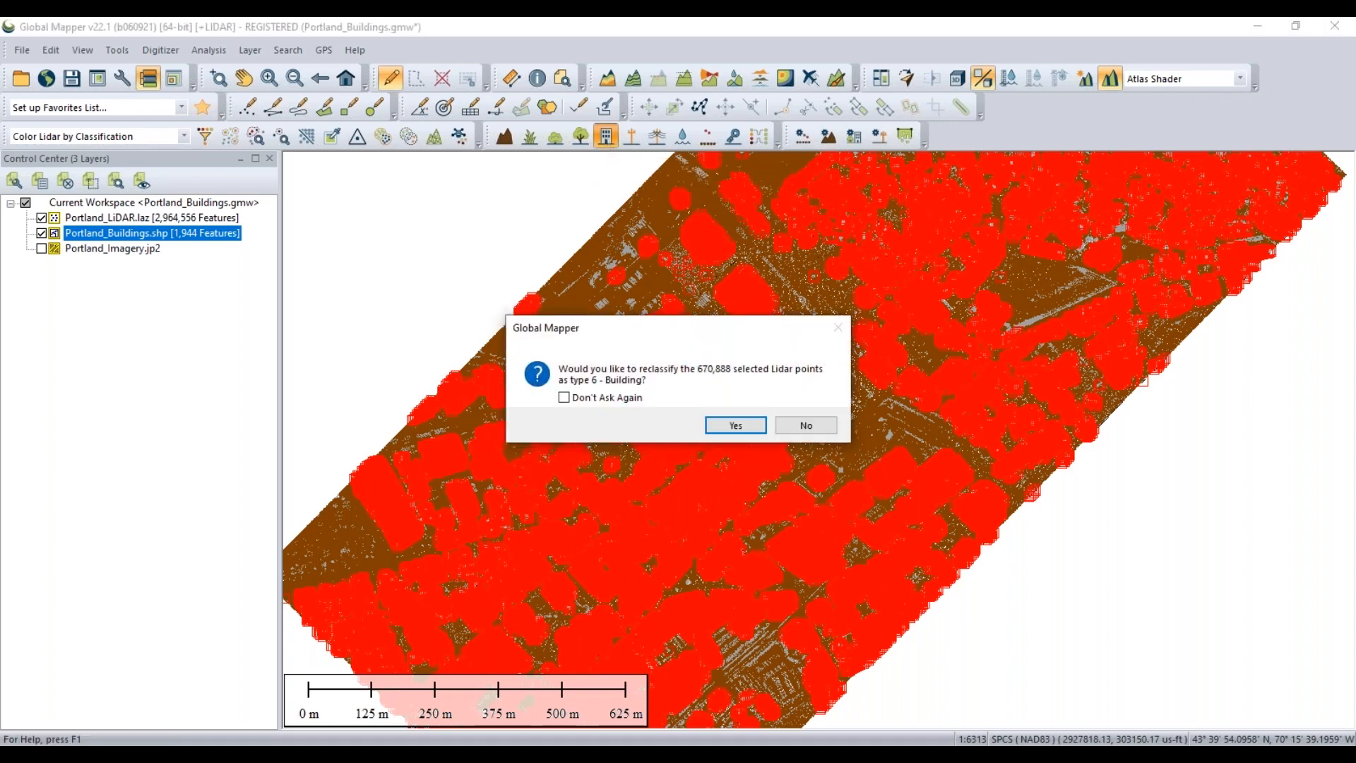
pyautogui.click(726, 424)
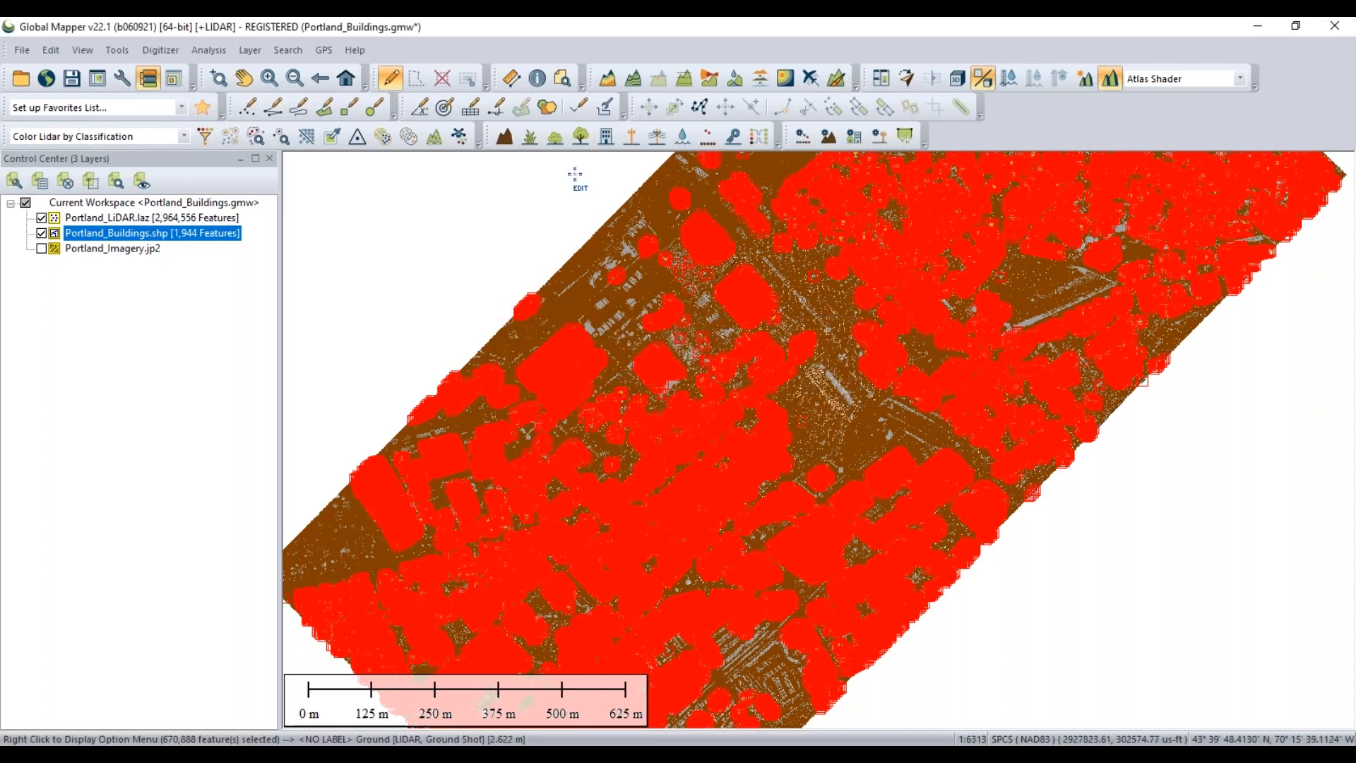
# Clear the lidar point selection and examine up close the points classified as Building inside the footprints
pyautogui.click(445, 80)
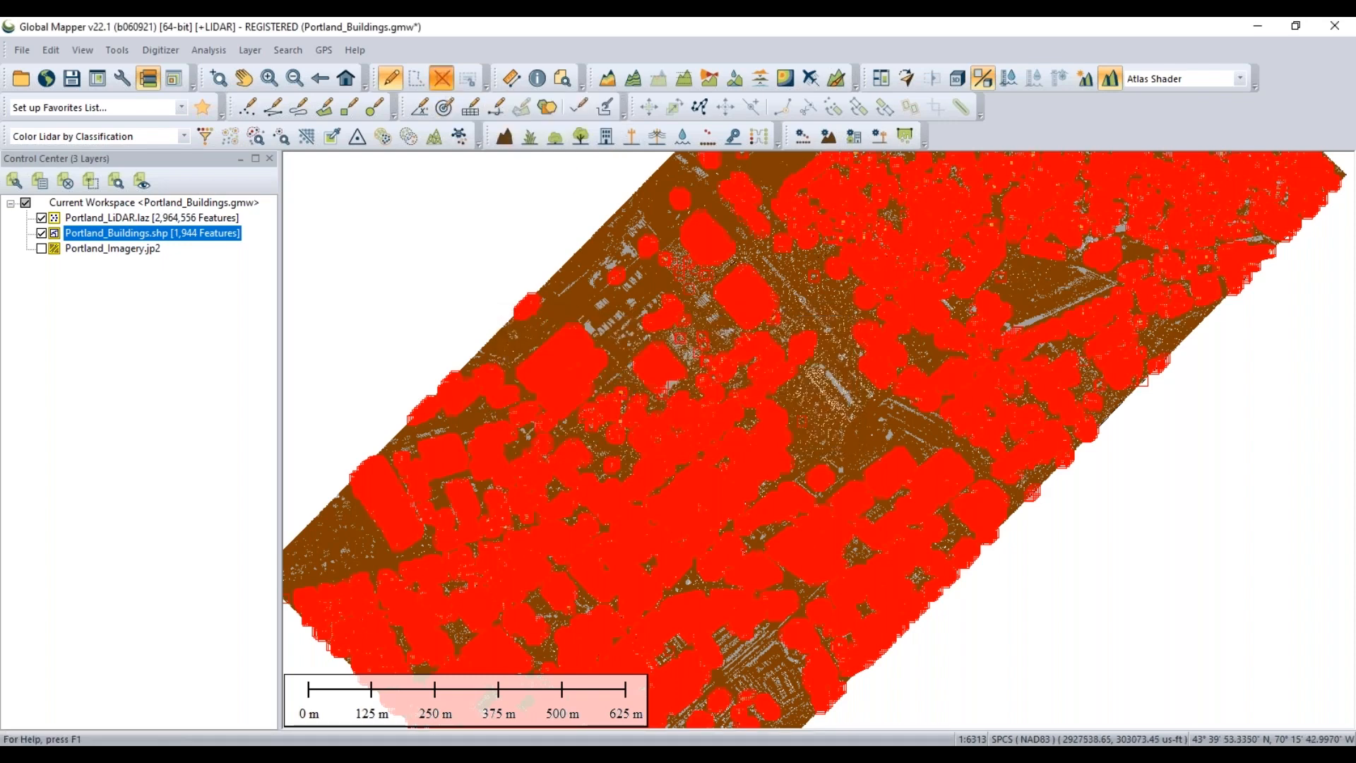
pyautogui.moveTo(724, 413); pyautogui.dragTo(718, 372)
pyautogui.scroll(3, 659, 346)
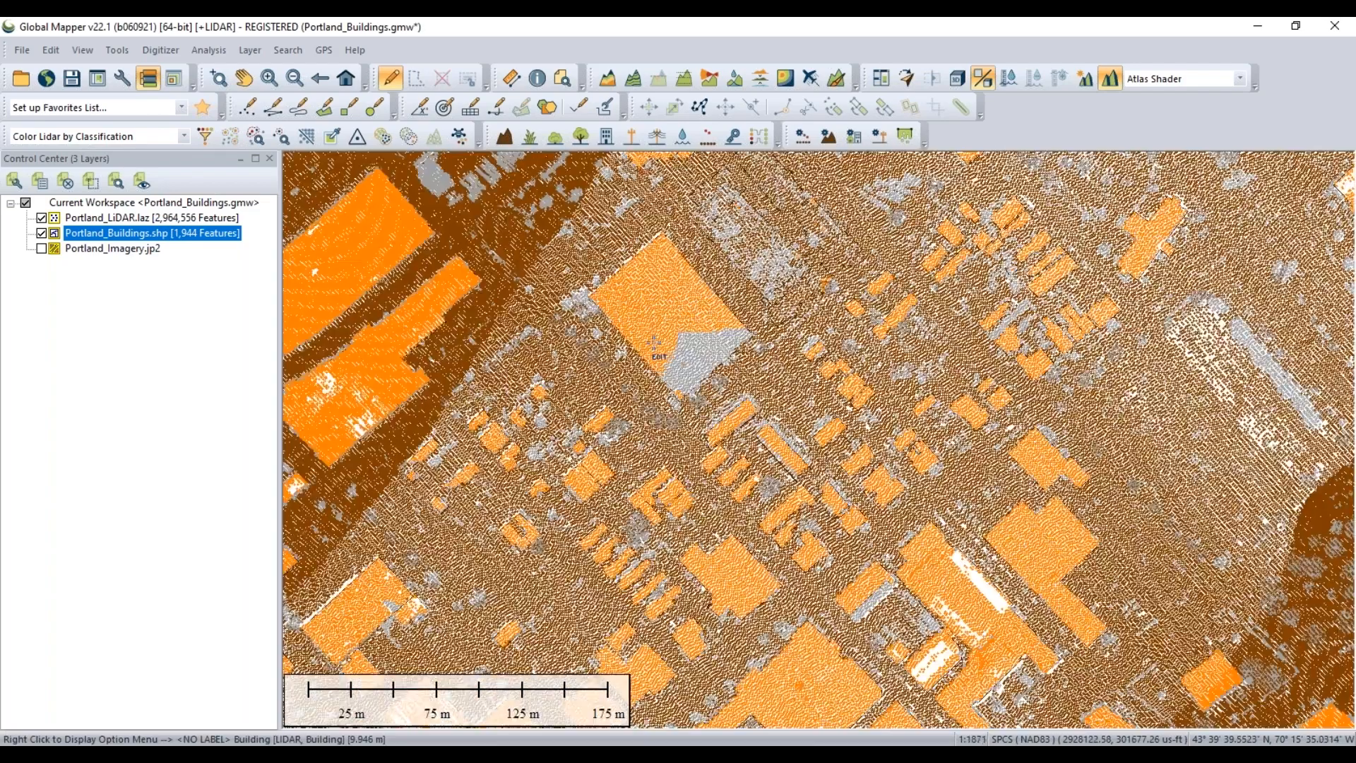
pyautogui.scroll(2, 661, 353)
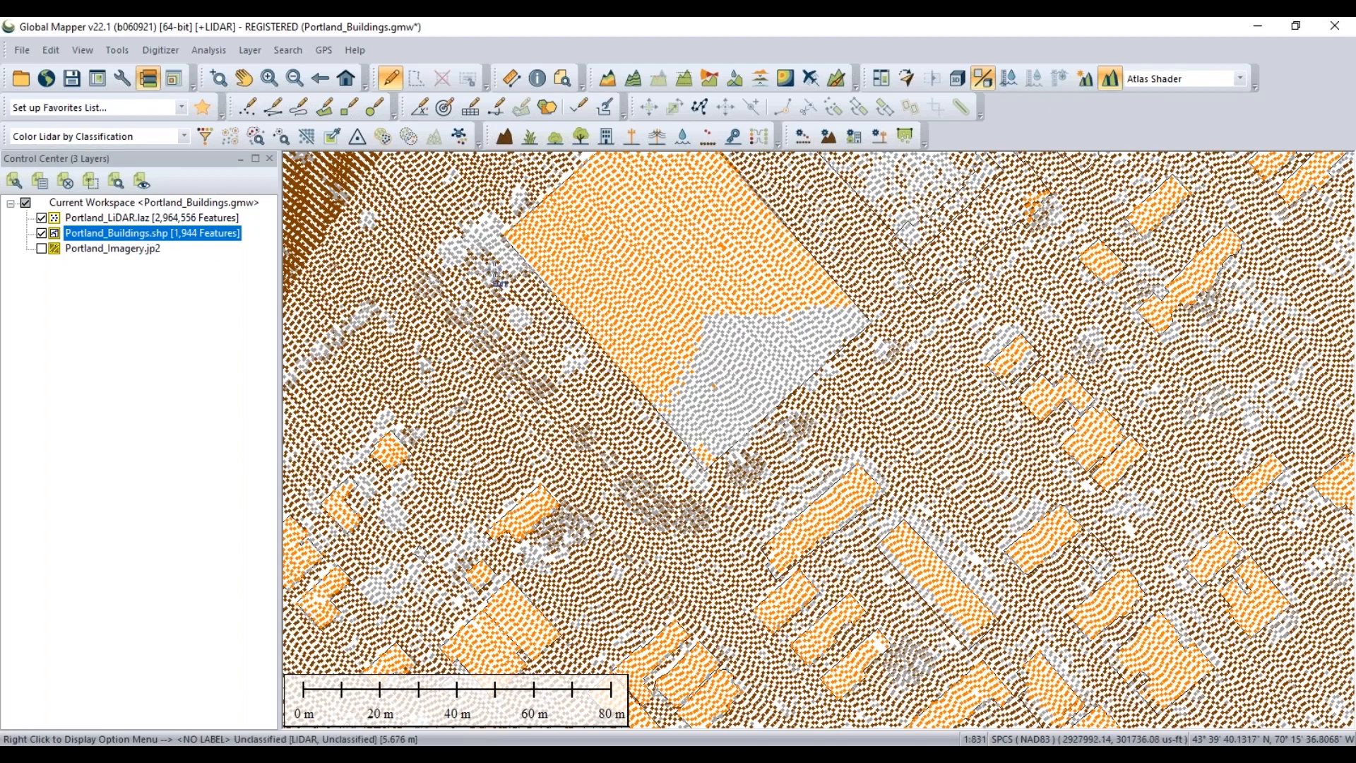
pyautogui.scroll(-2, 696, 417)
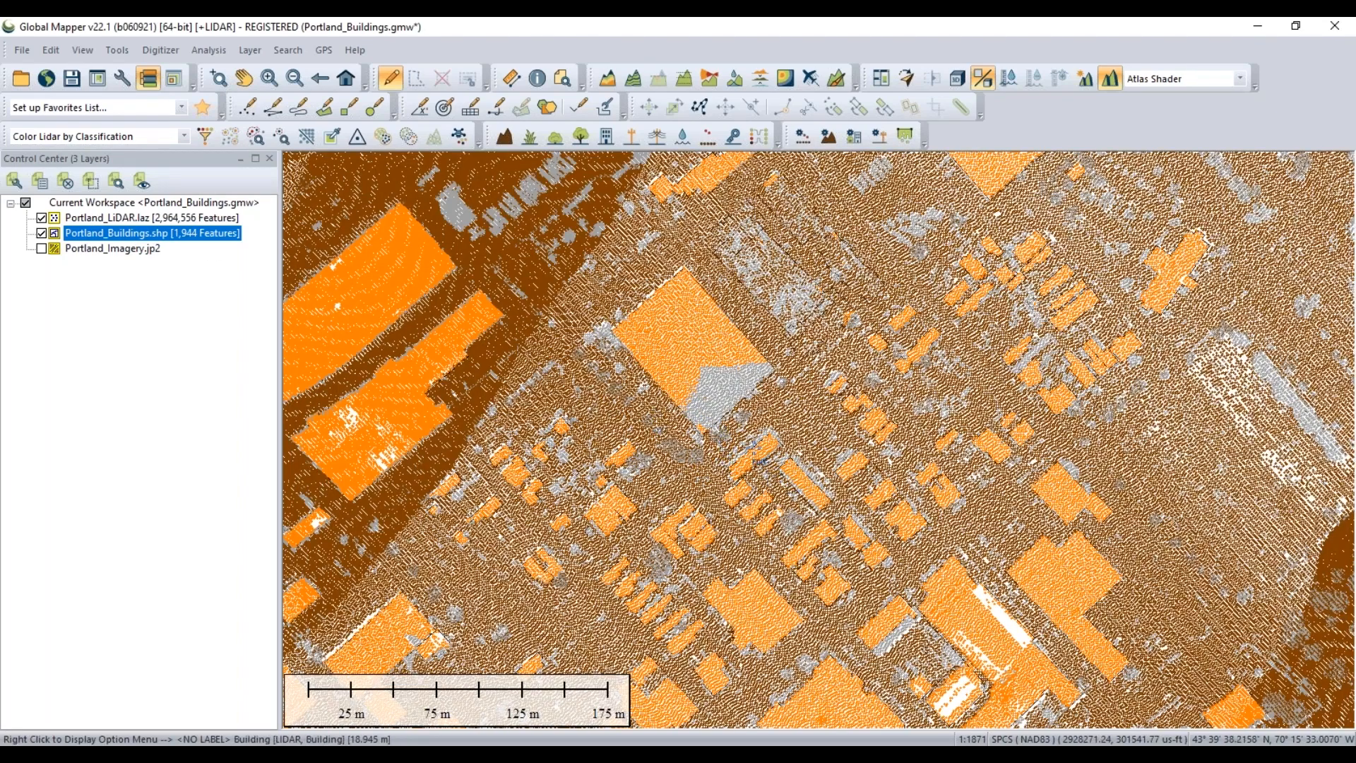
pyautogui.click(161, 404)
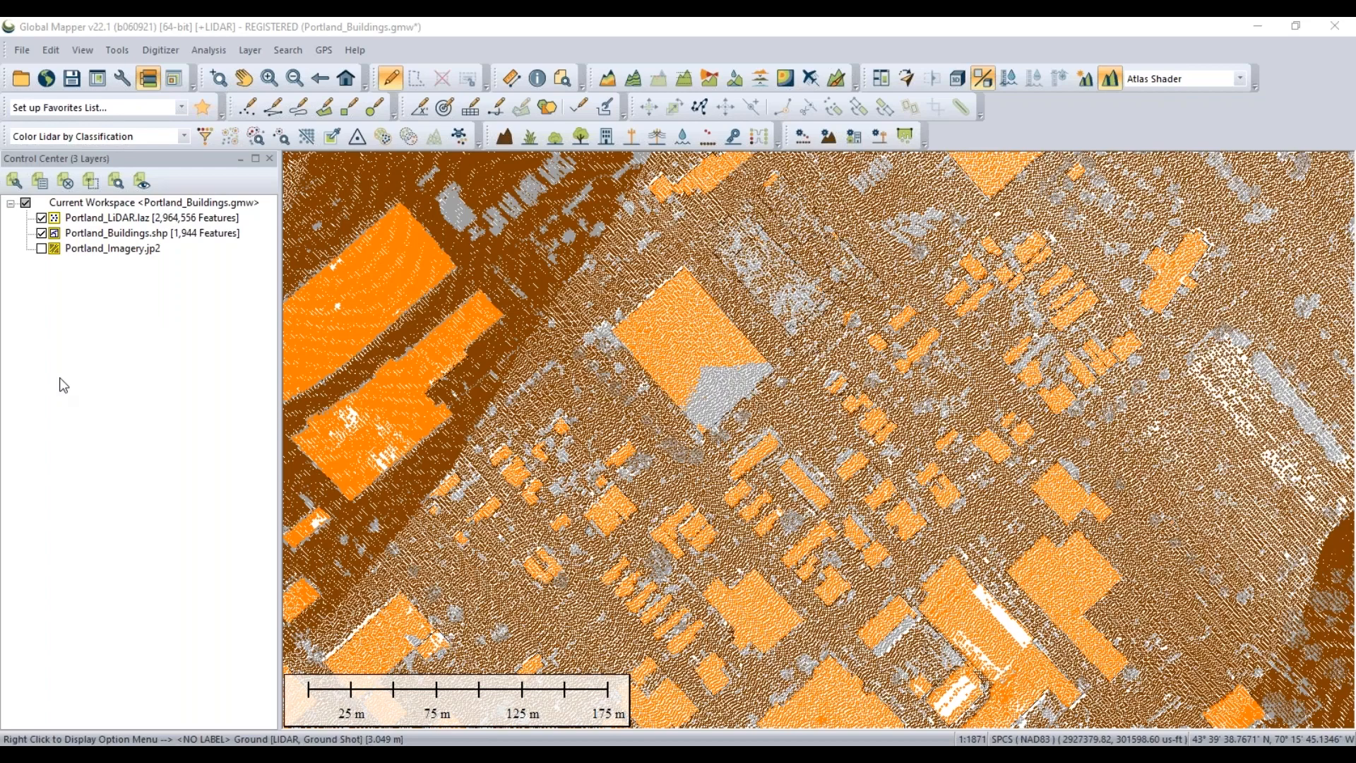
pyautogui.click(82, 50)
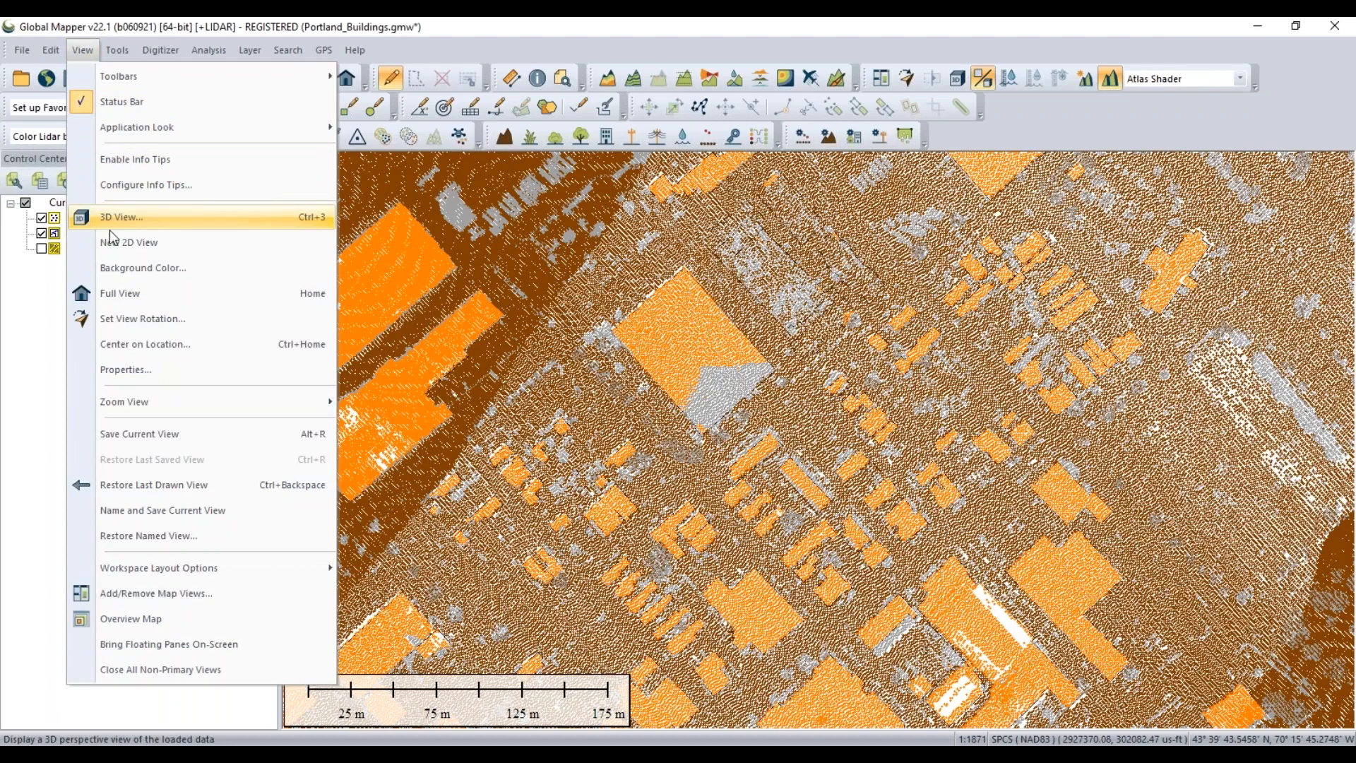
pyautogui.moveTo(249, 569)
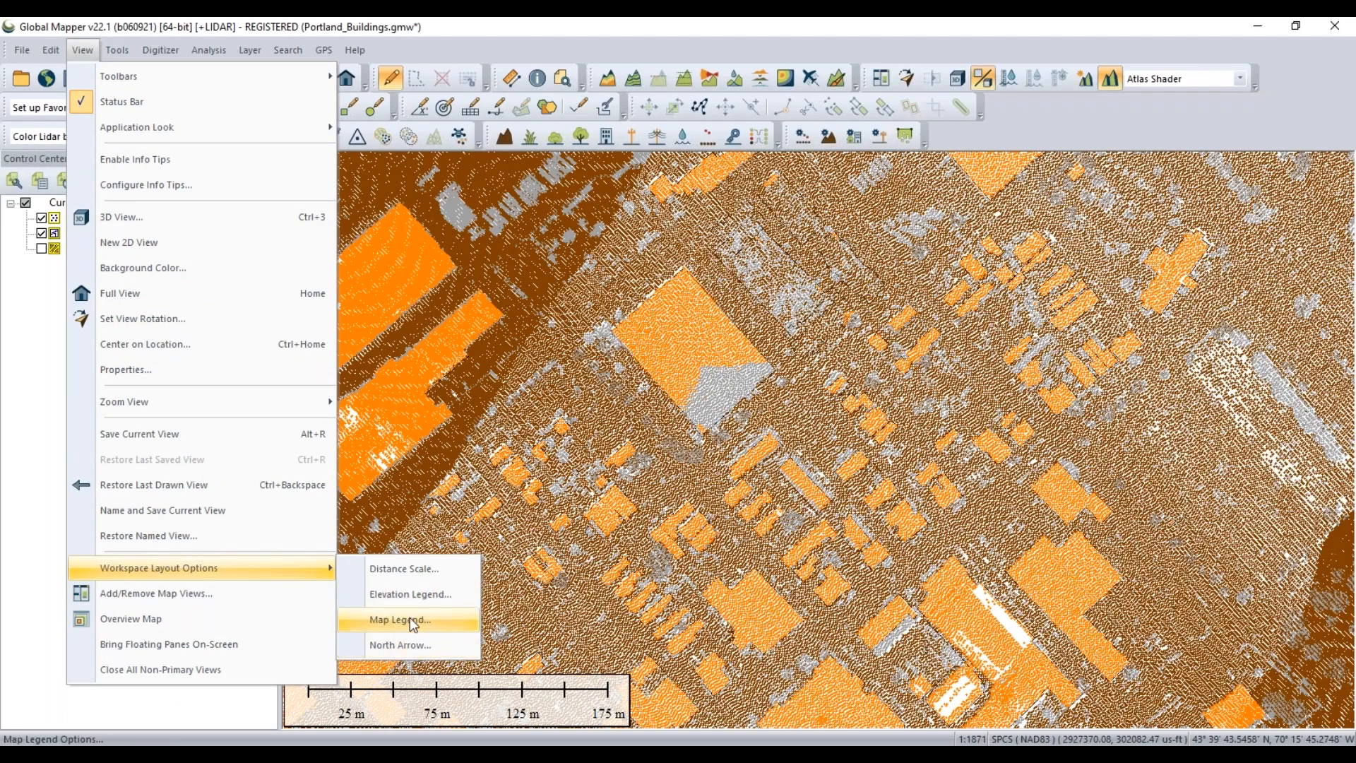
pyautogui.click(476, 25)
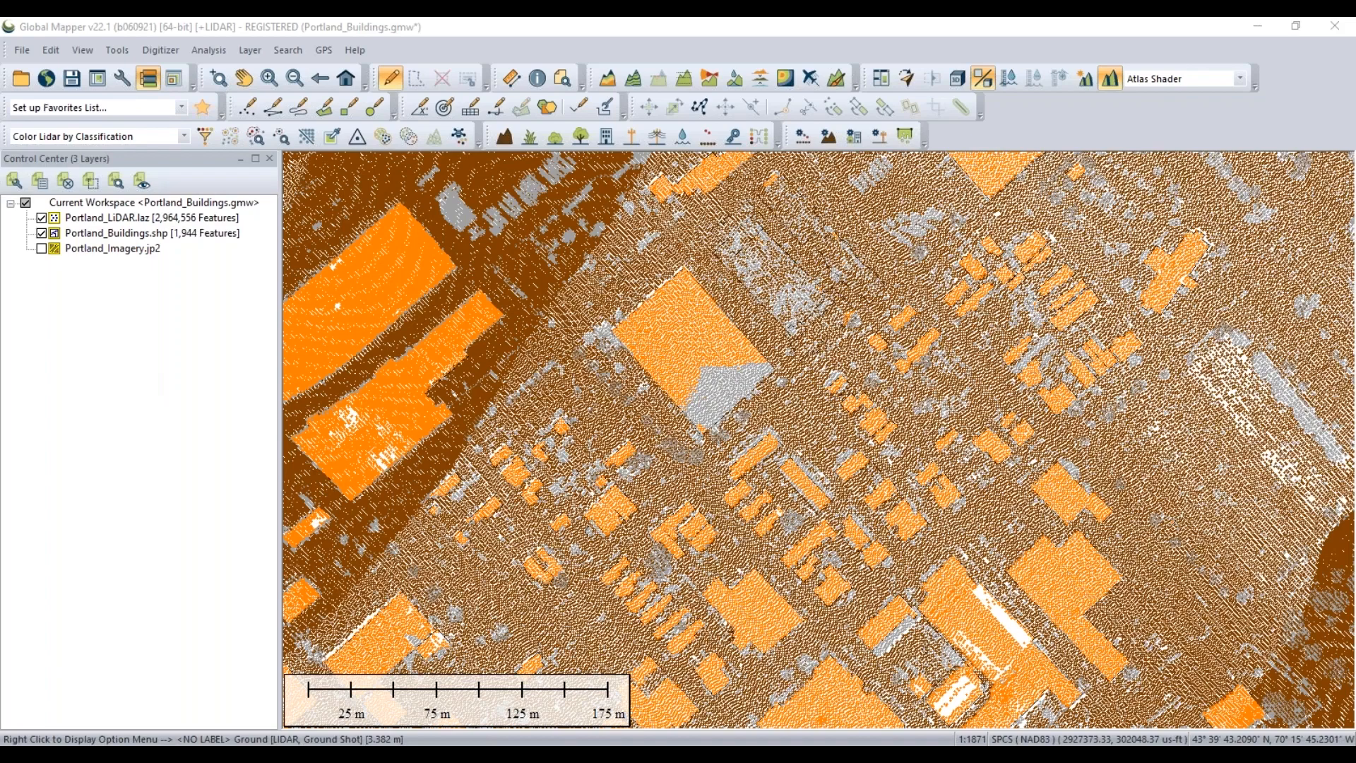
pyautogui.click(207, 352)
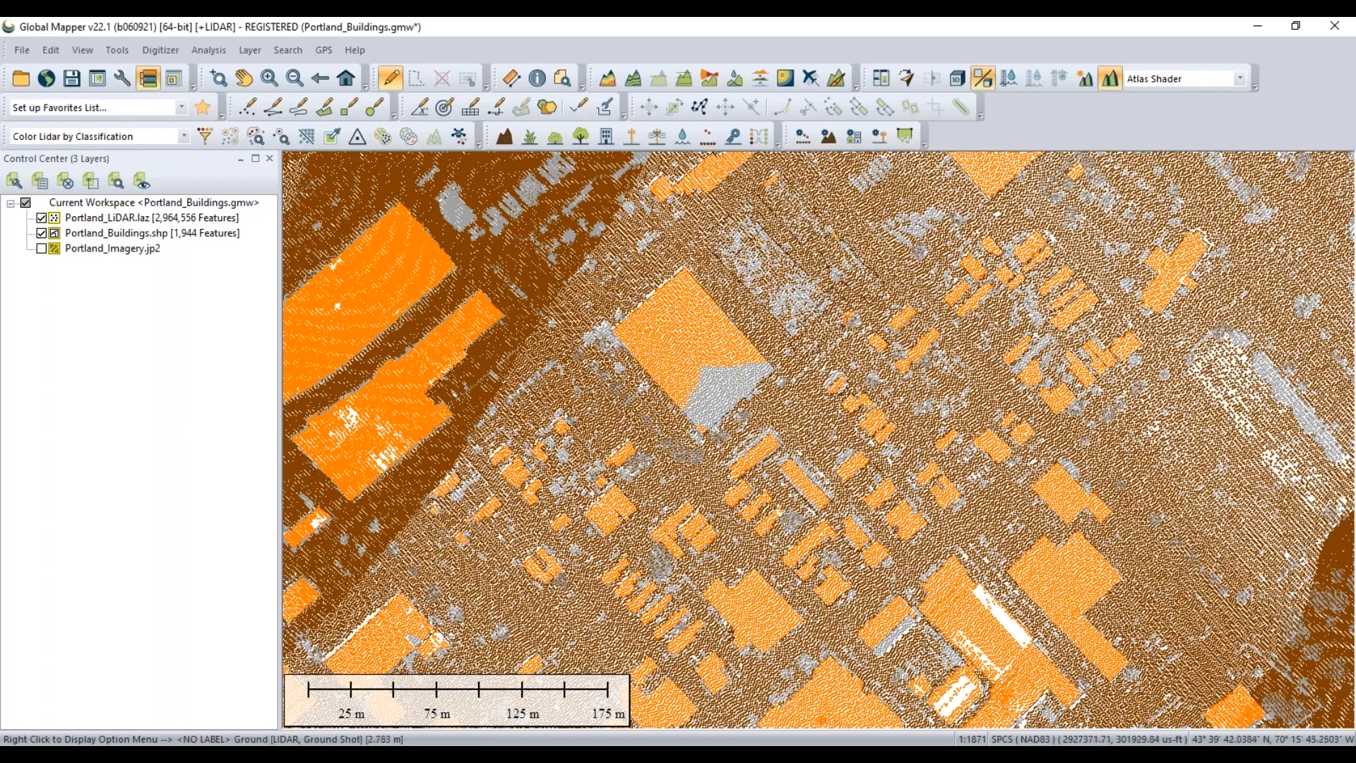
pyautogui.click(212, 51)
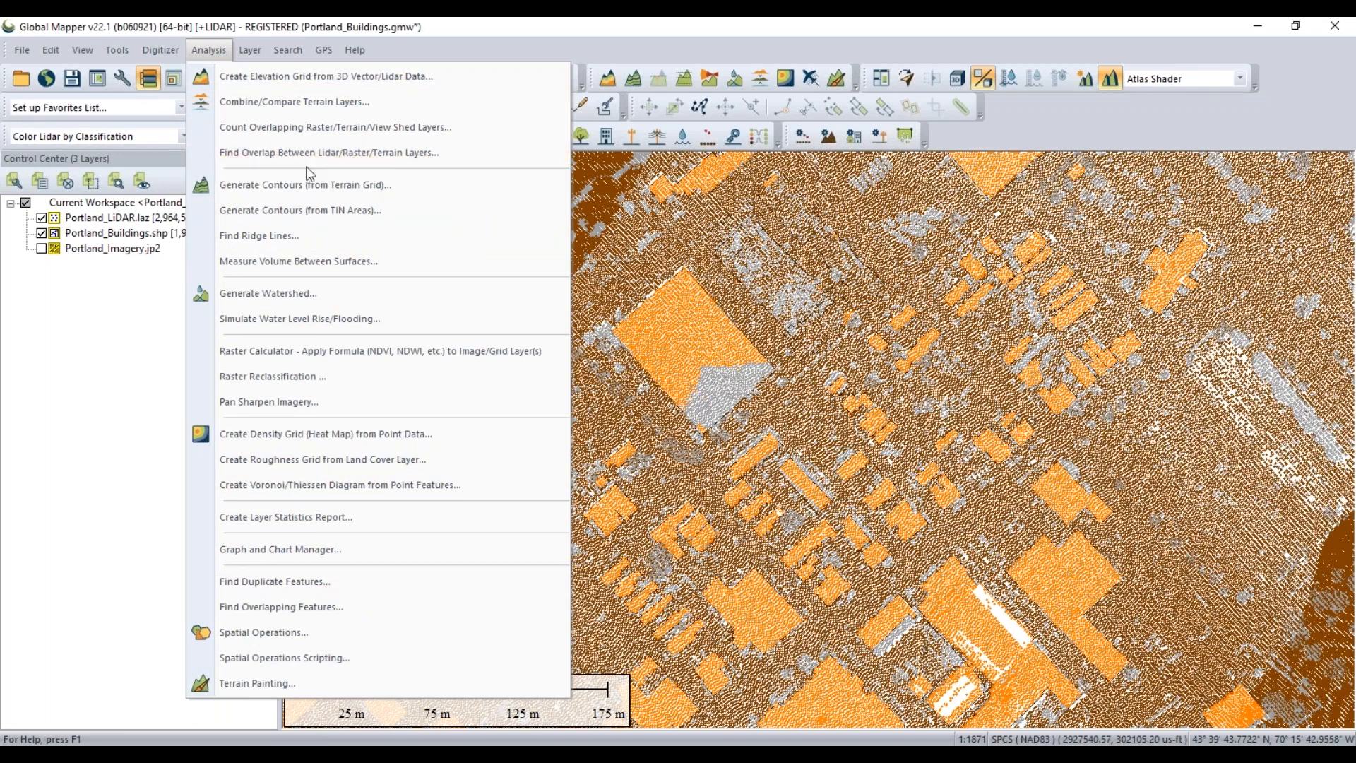
pyautogui.click(437, 146)
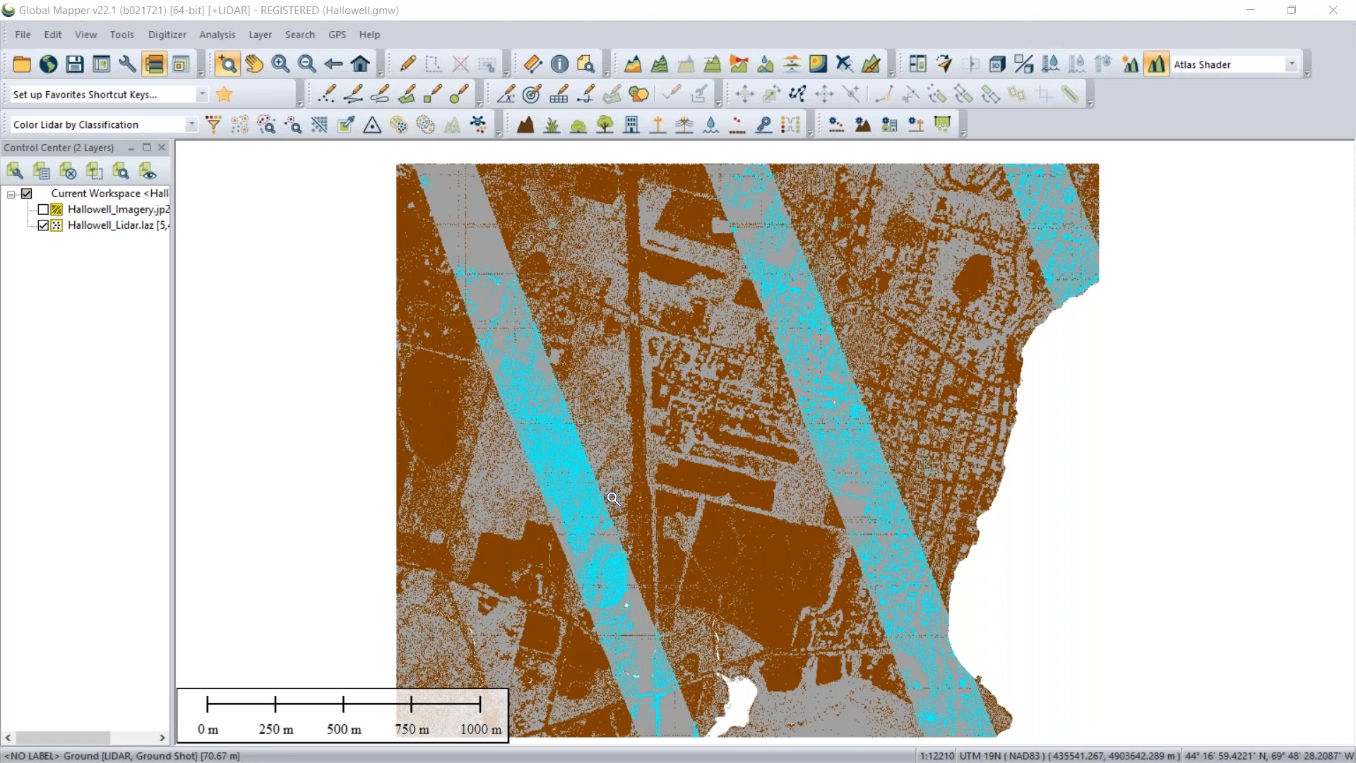
# Review the metadata of Hallowell_Lidar.laz, including its return and classification code statistics
pyautogui.click(123, 226)
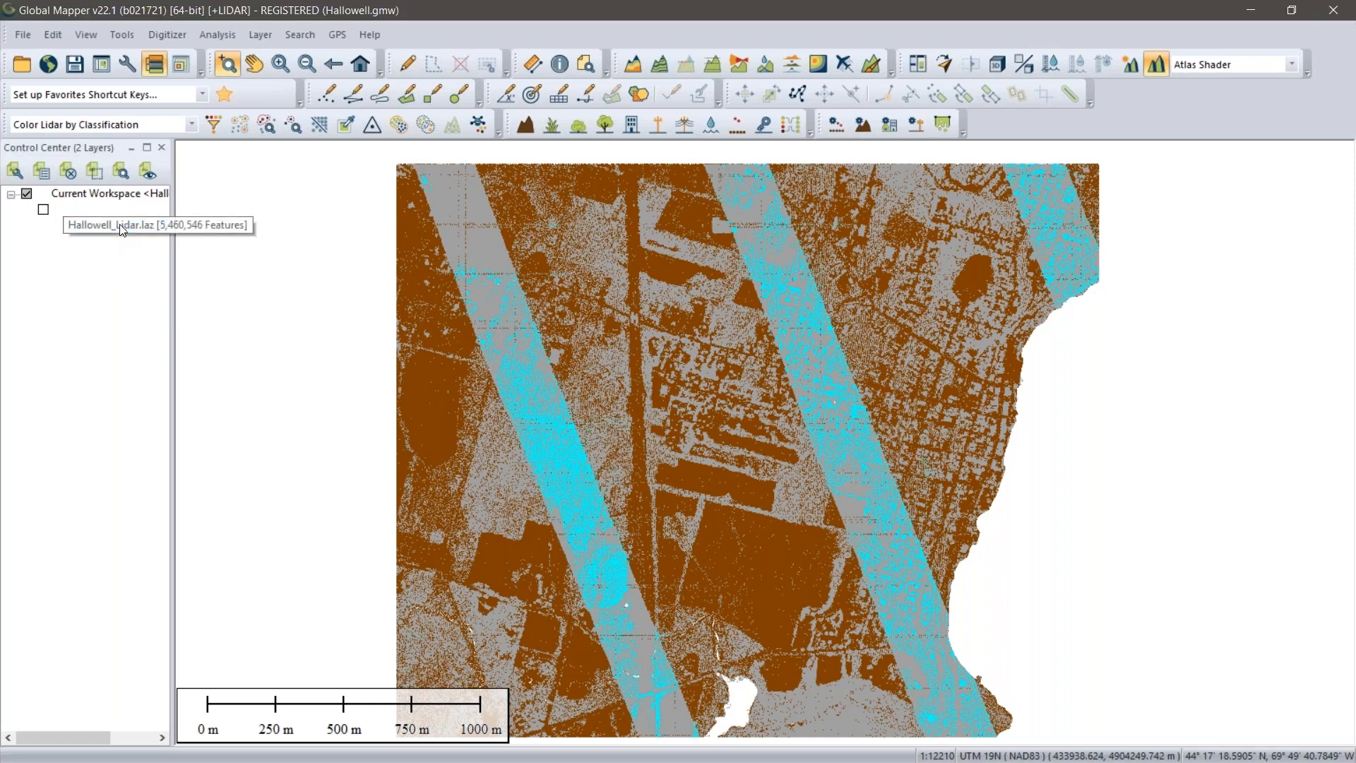
pyautogui.rightClick(120, 225)
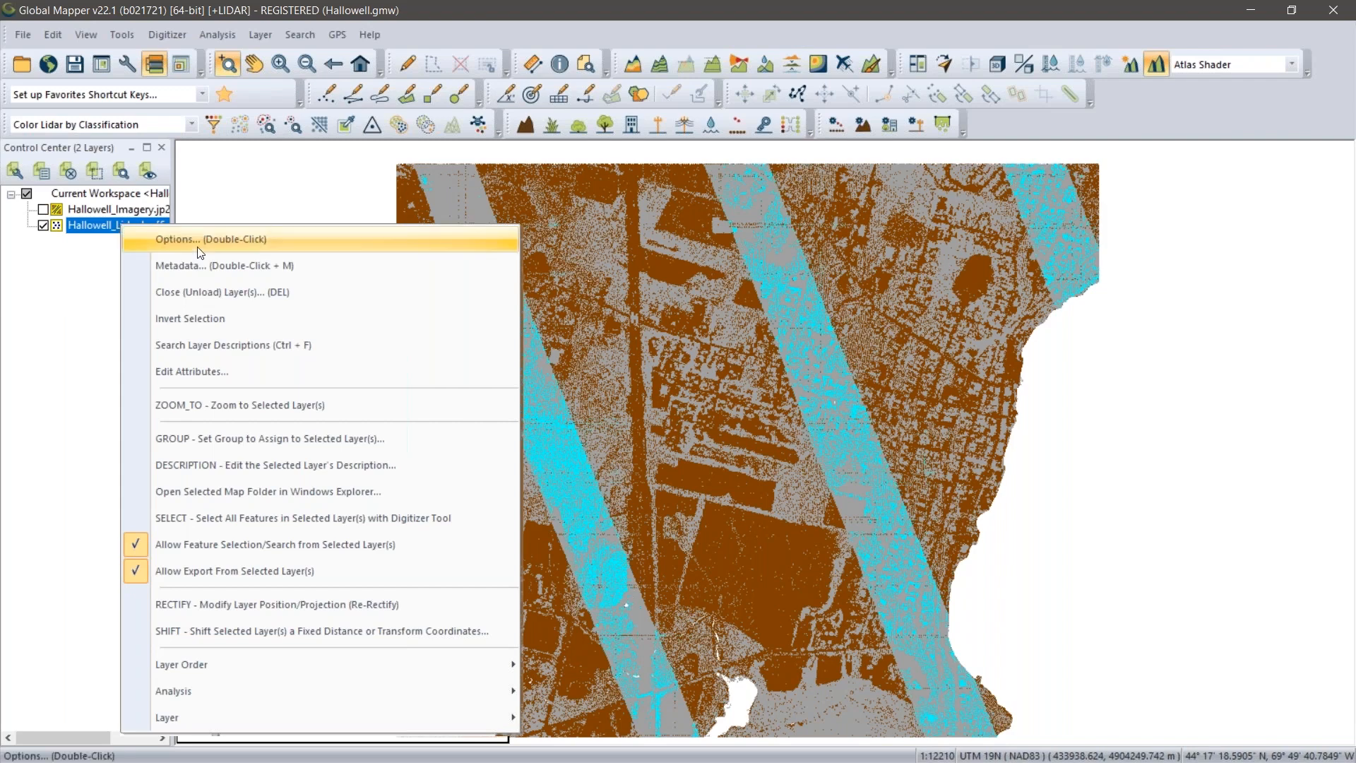
pyautogui.click(207, 270)
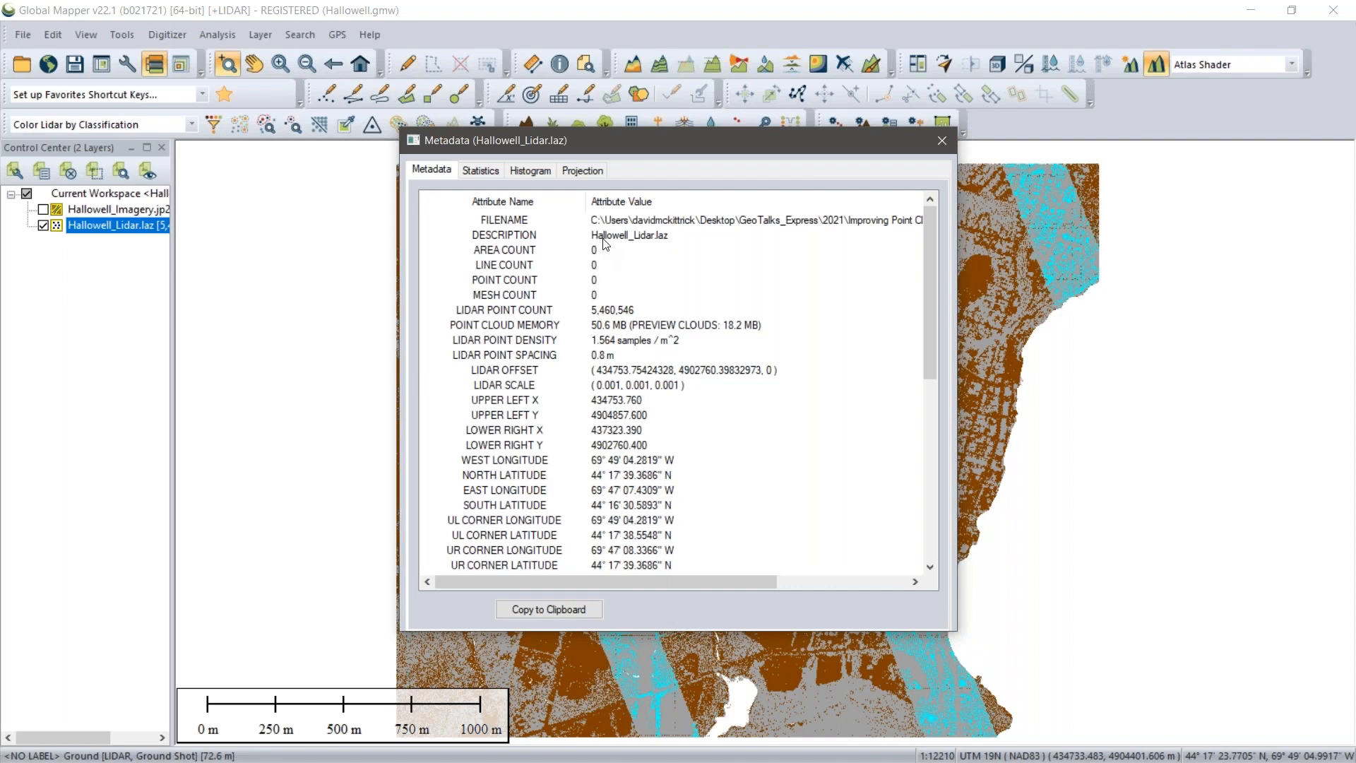
pyautogui.click(477, 171)
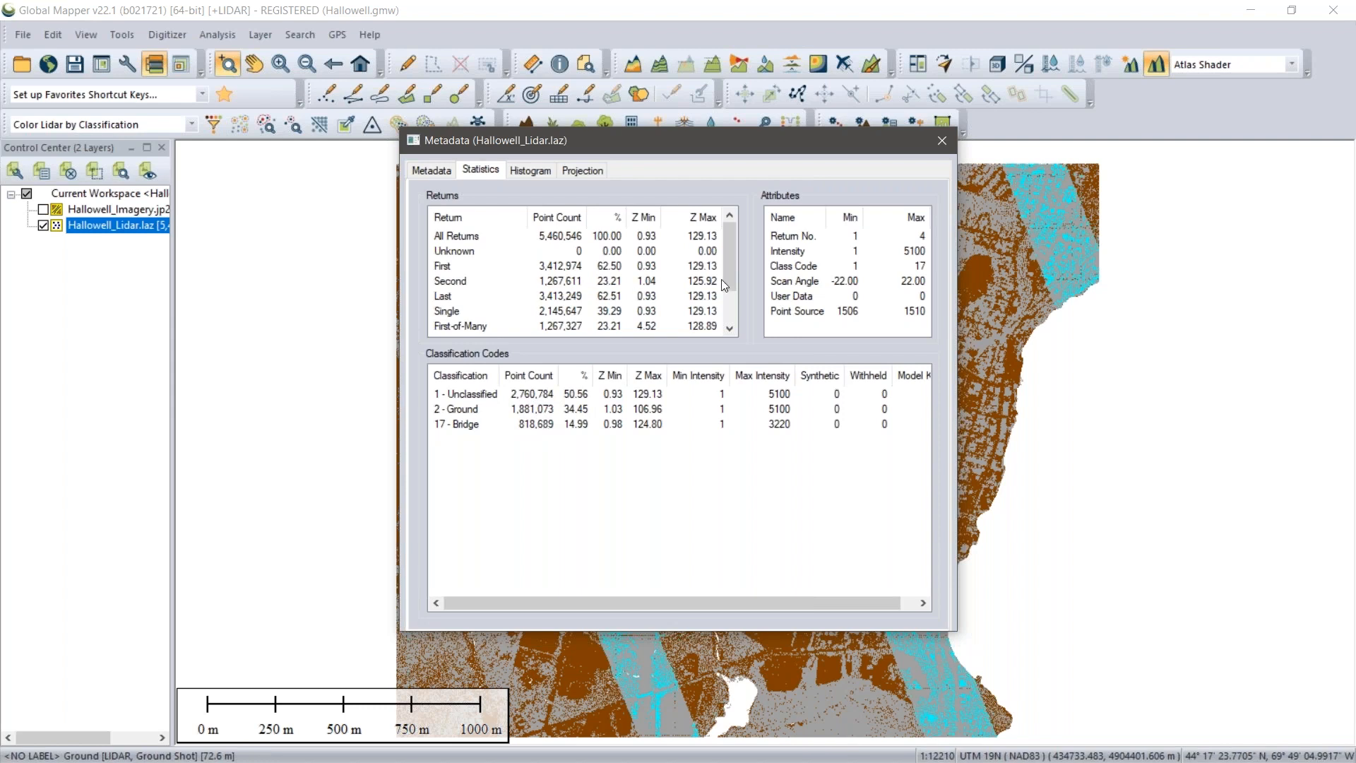
pyautogui.click(940, 147)
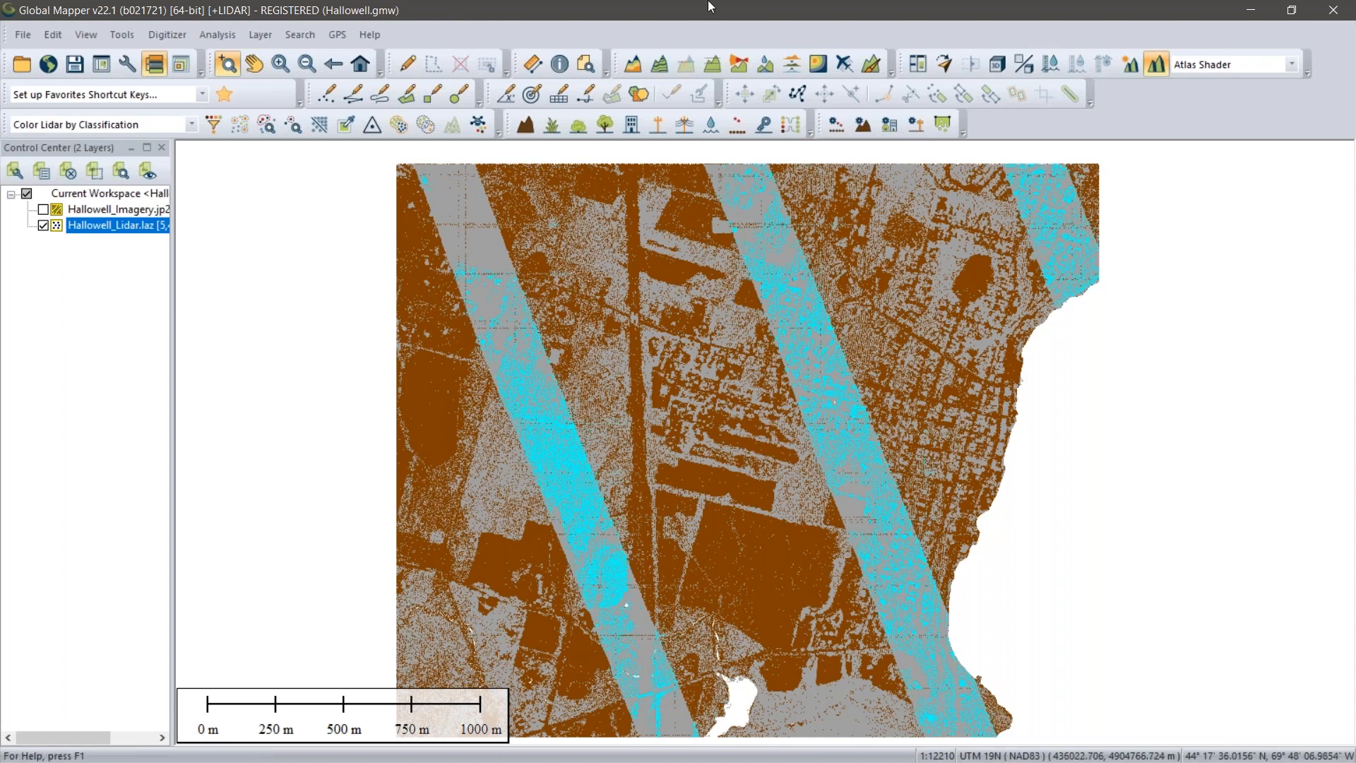
# Reclassify only the 17 - Bridge points of Hallowell_Lidar.laz as 1 - Unclassified, leaving out the Unclassified and Ground classes
pyautogui.click(789, 126)
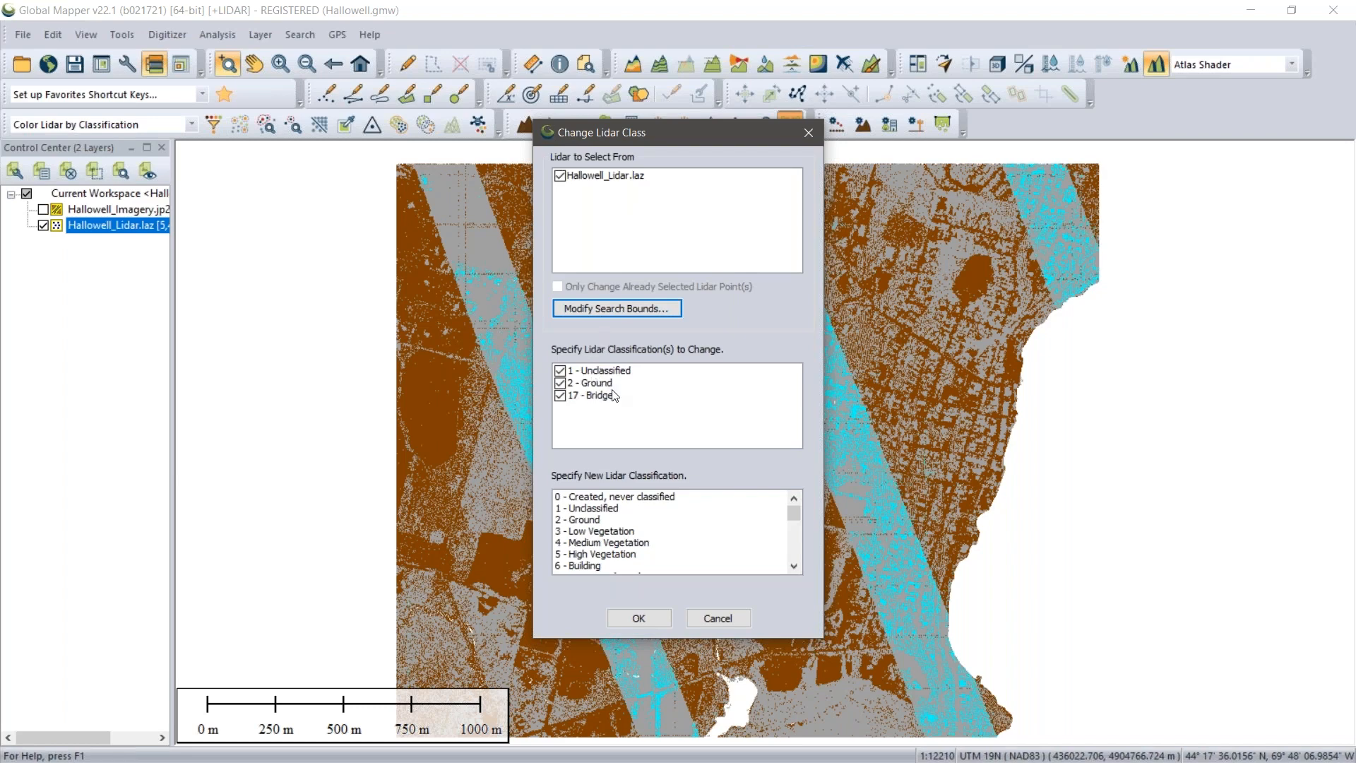
pyautogui.click(561, 384)
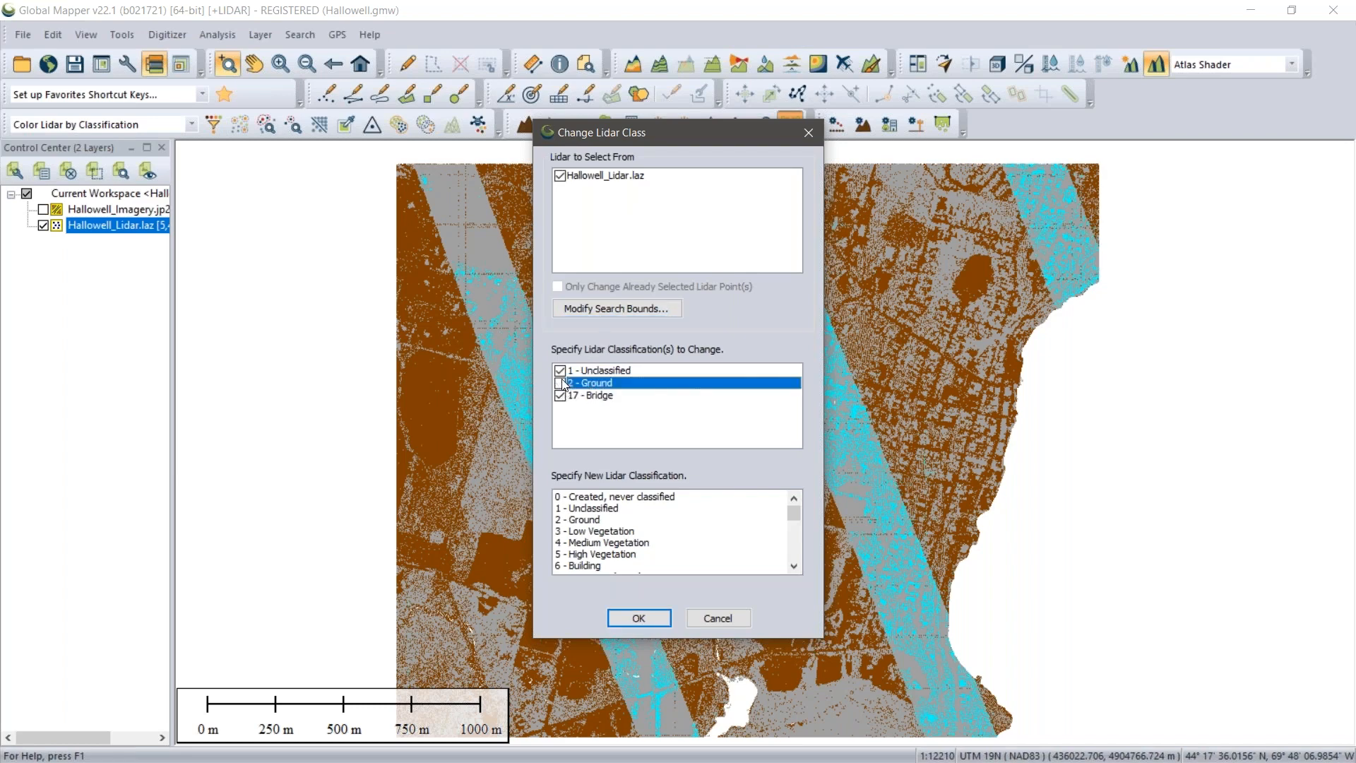
pyautogui.click(560, 370)
pyautogui.click(598, 395)
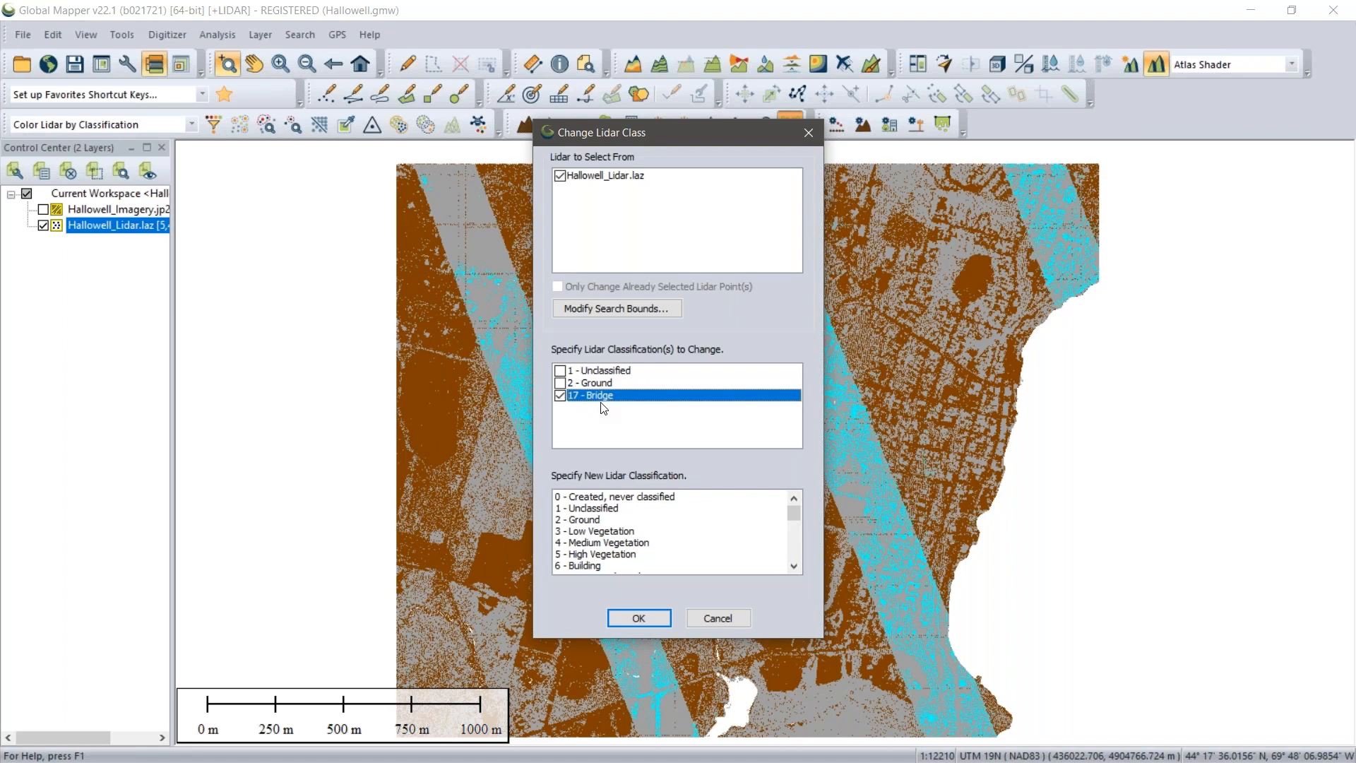
pyautogui.click(602, 513)
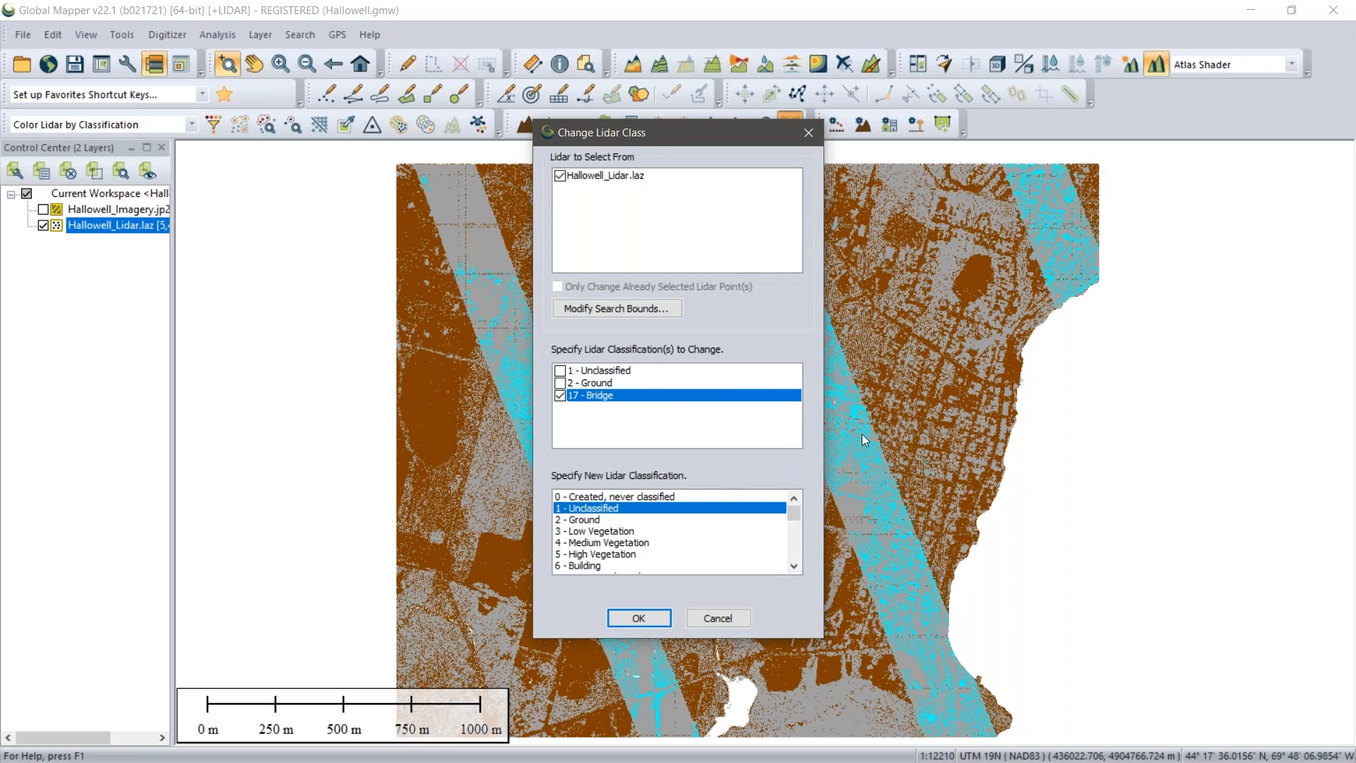
pyautogui.click(652, 620)
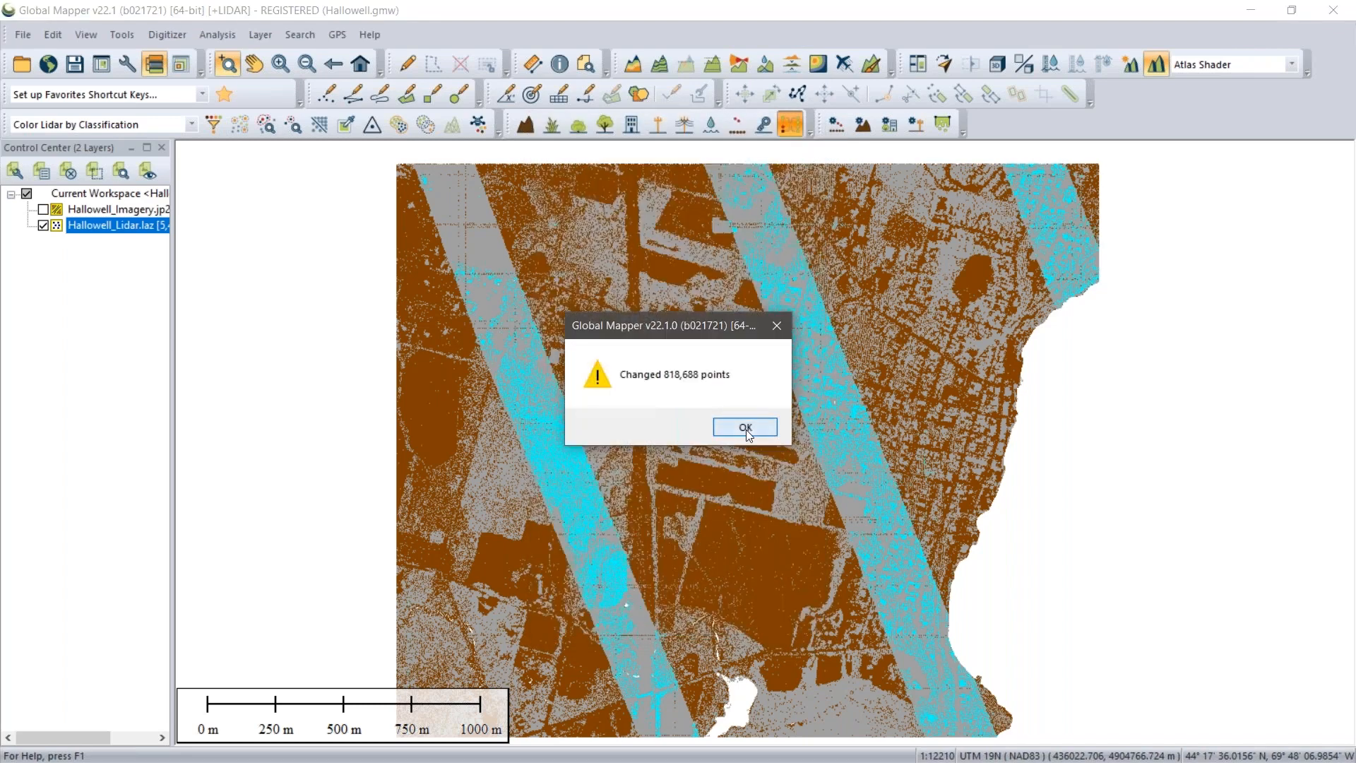
pyautogui.click(746, 427)
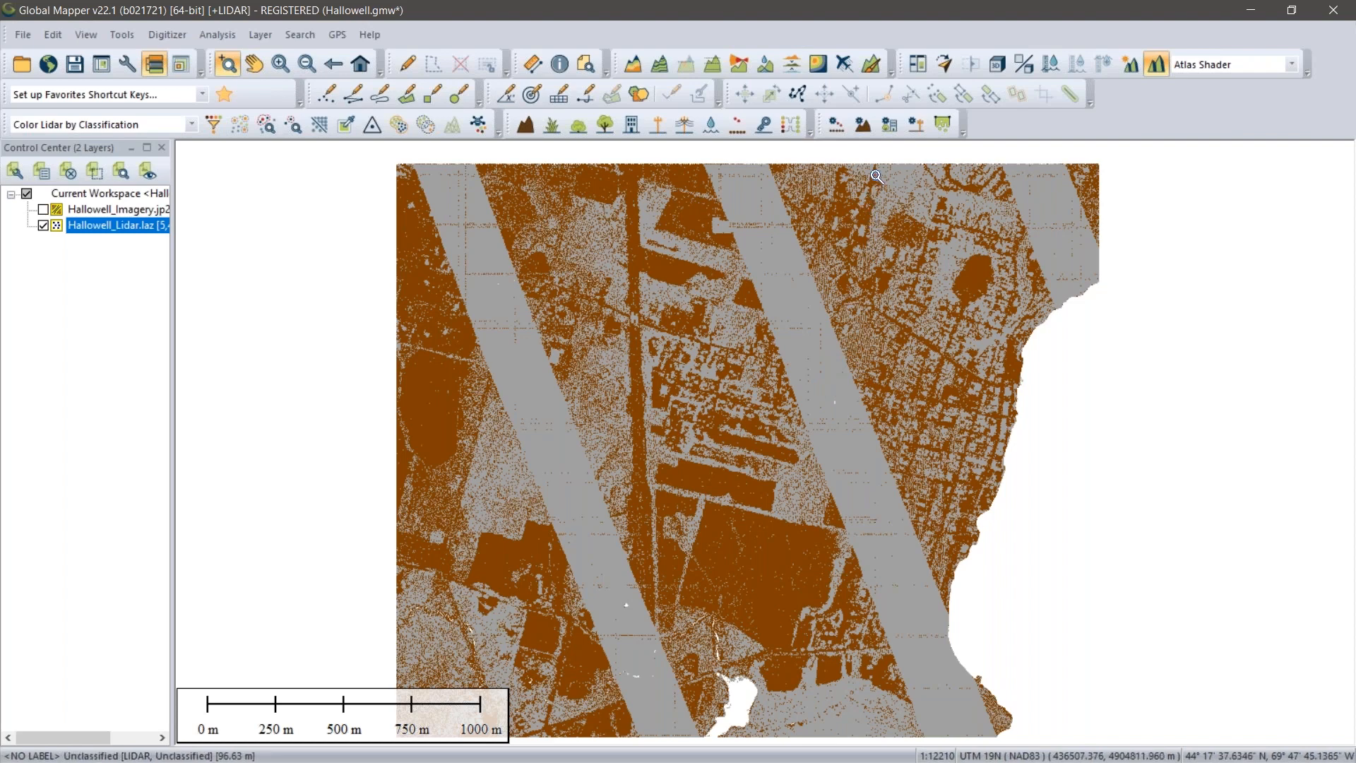
# Run the automatic ground point classification on Hallowell_Lidar.laz with a 2 meter base bin size and 0.3 meter minimum height departure
pyautogui.click(863, 127)
pyautogui.click(862, 126)
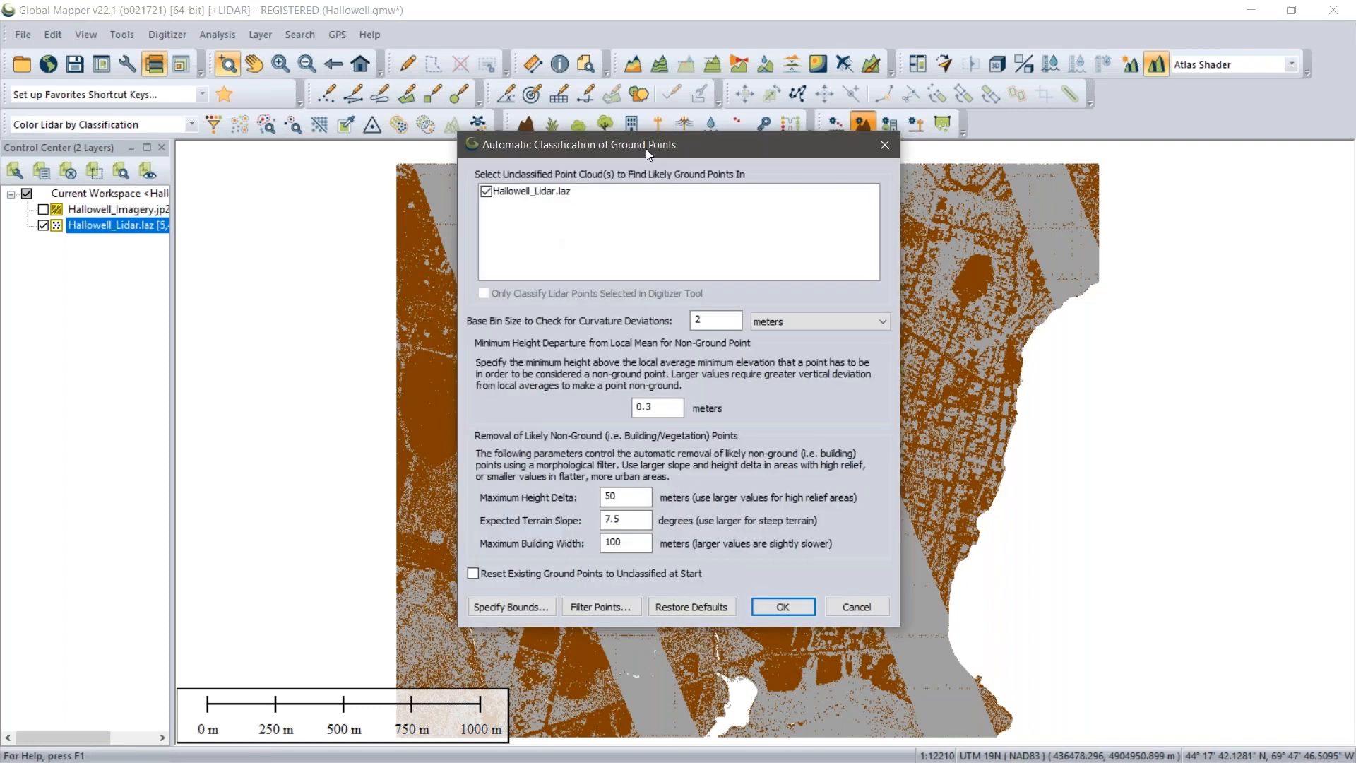
pyautogui.moveTo(631, 146); pyautogui.dragTo(408, 123)
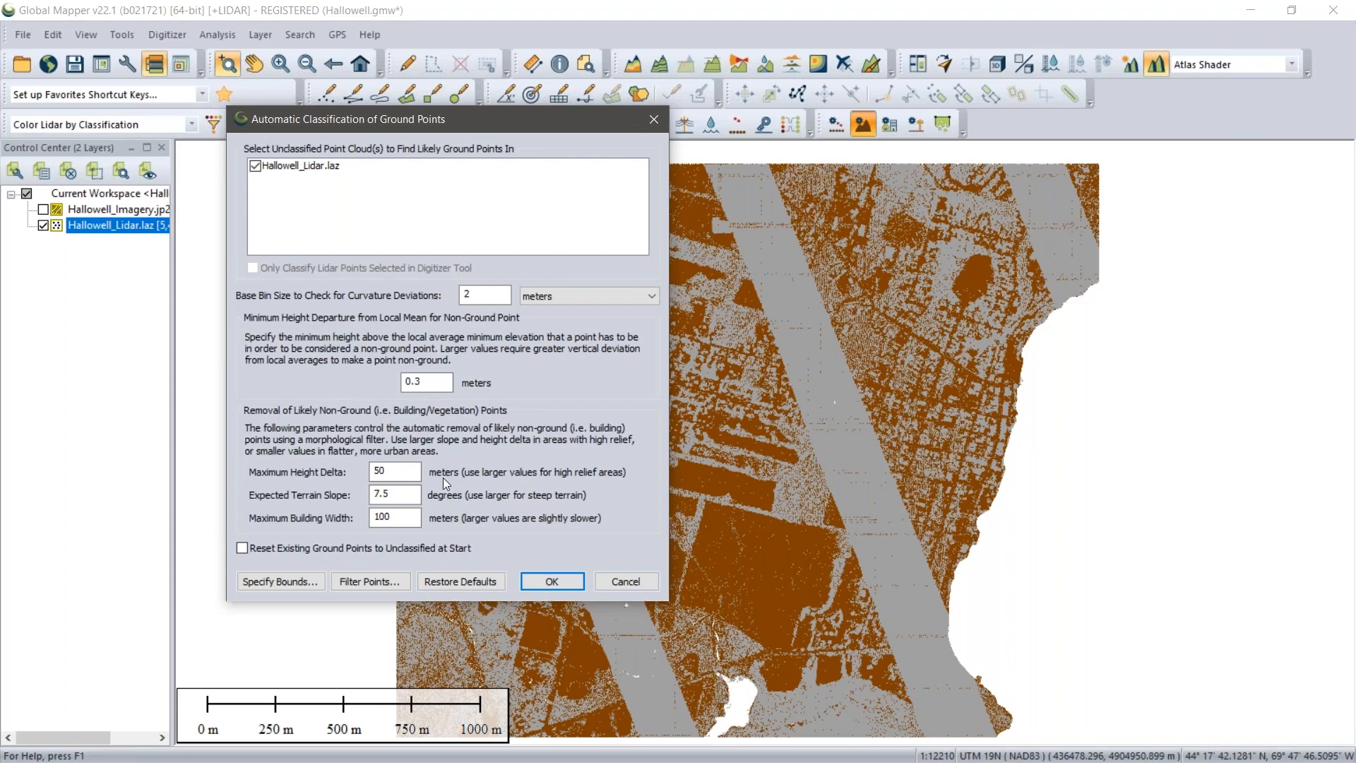
pyautogui.click(551, 579)
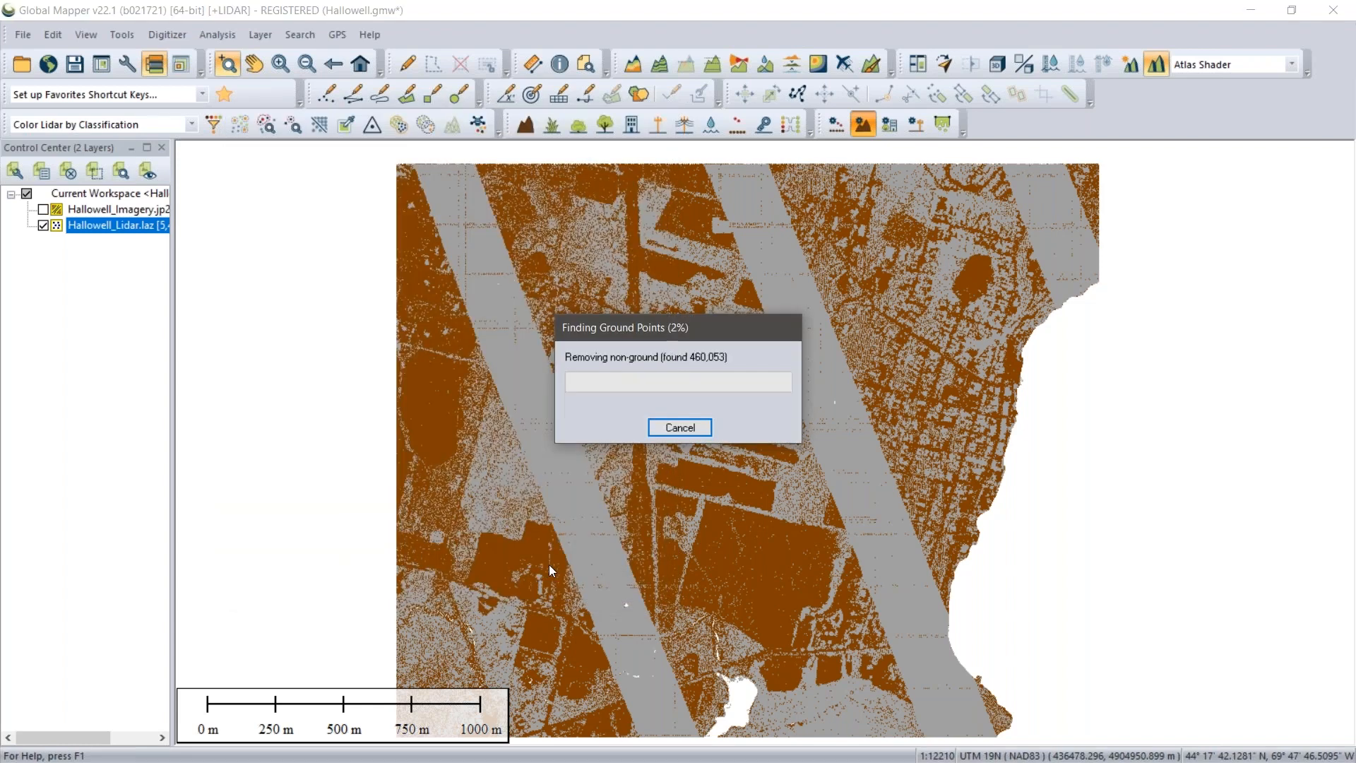
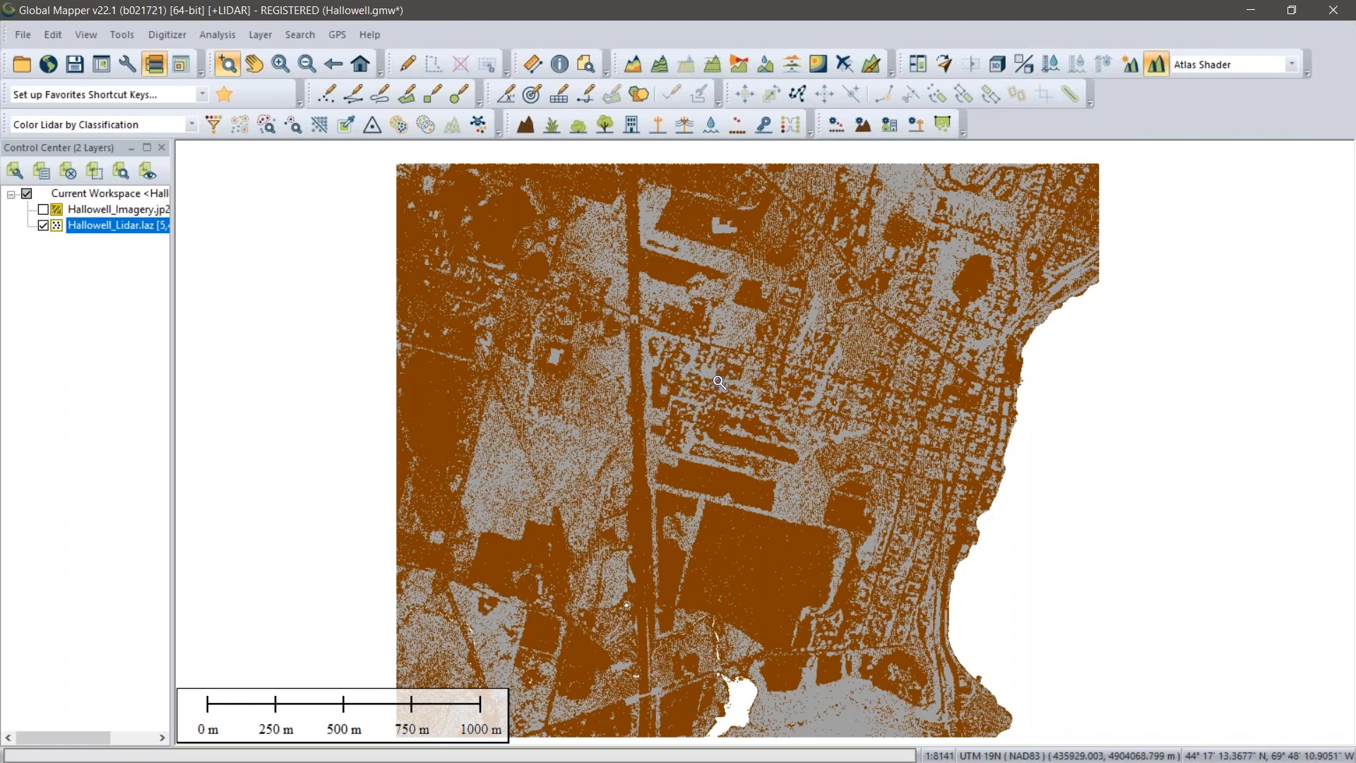
# Automatically classify building and vegetation points in Hallowell_Lidar.laz using the Gridded Method with a 3 meter minimum height, and inspect the classified points
pyautogui.scroll(1, 719, 382)
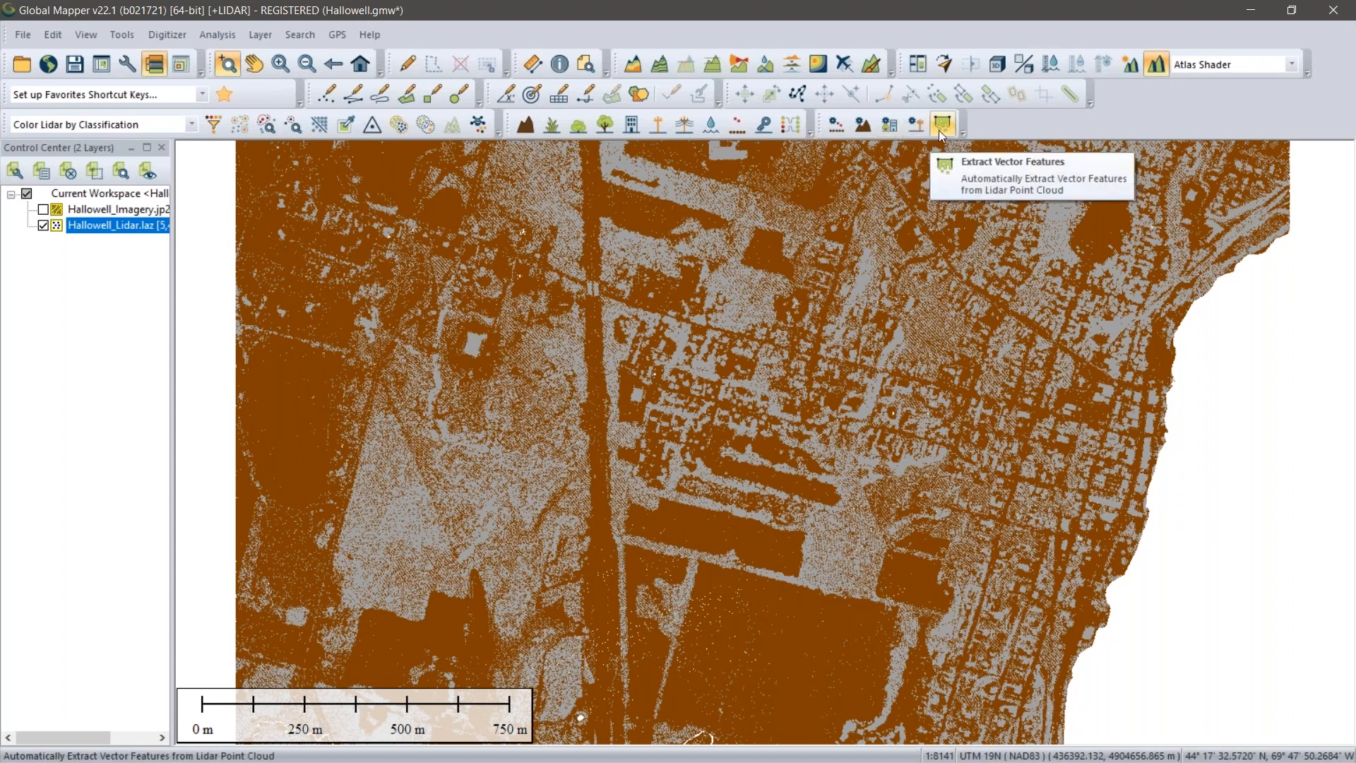
pyautogui.click(890, 126)
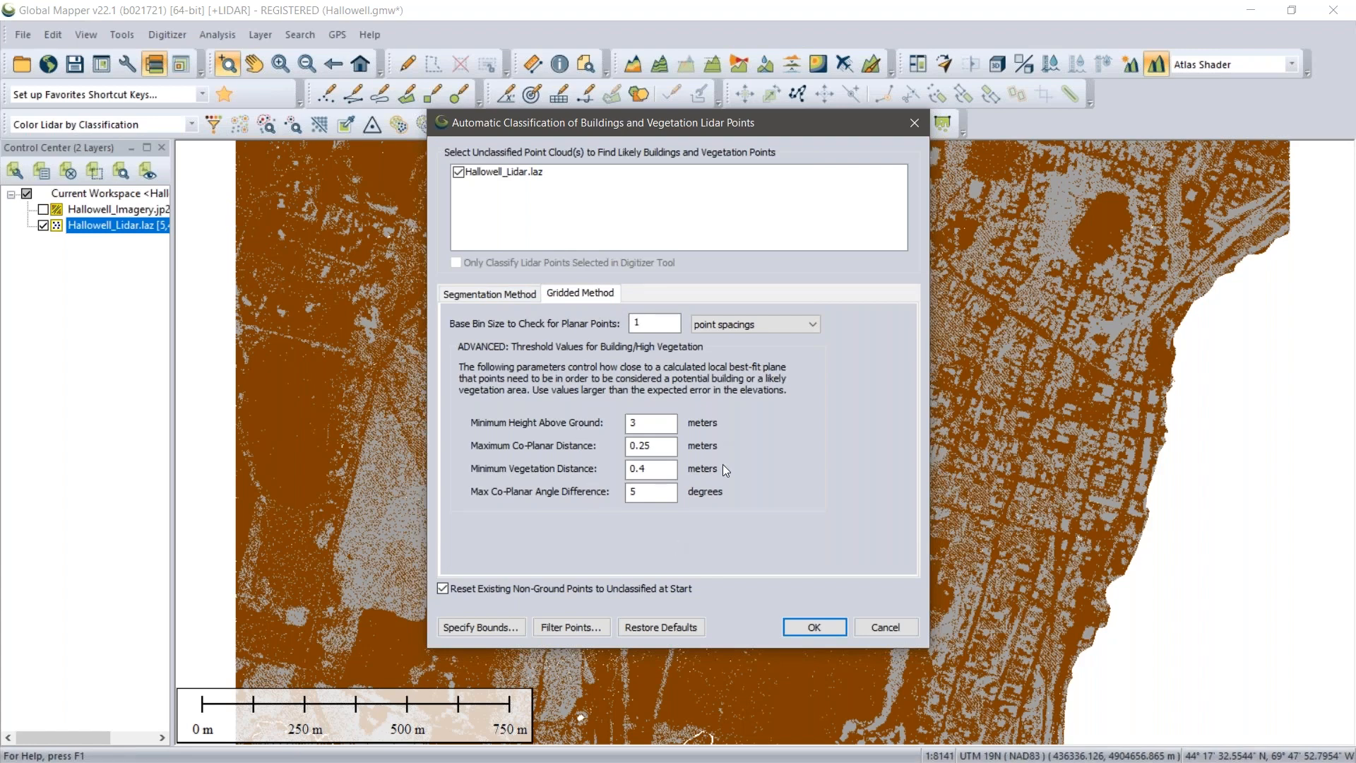
pyautogui.click(810, 627)
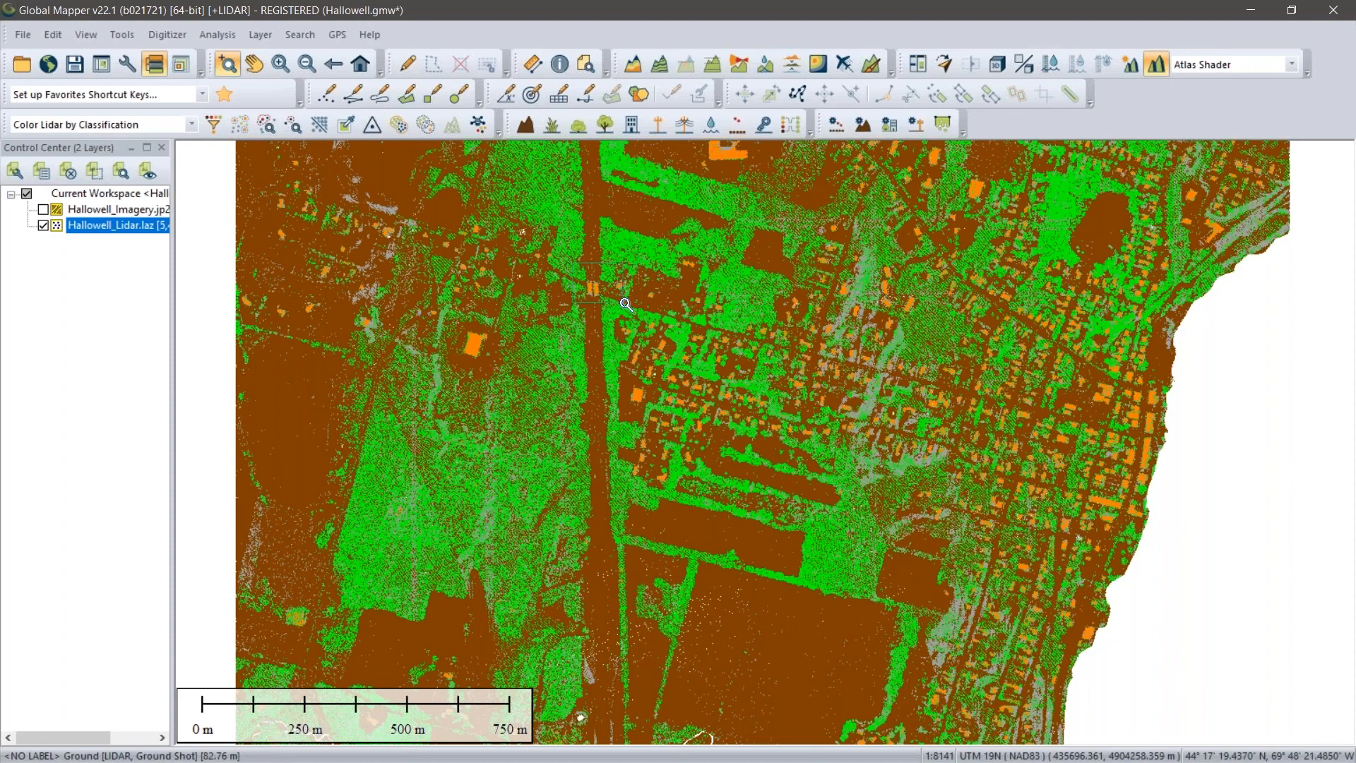
pyautogui.scroll(4, 585, 278)
pyautogui.scroll(-3, 649, 463)
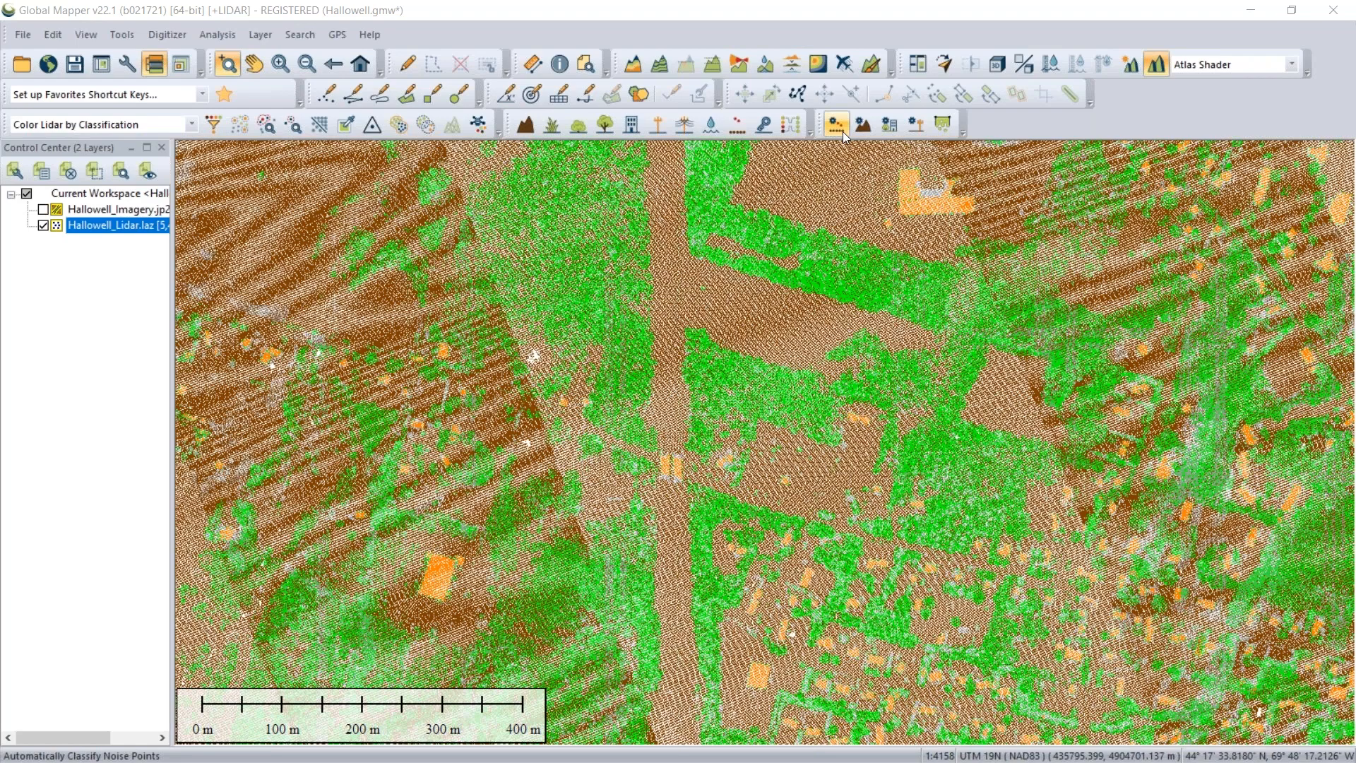
# In the Portland_Buildings workspace, turn on the Portland_LiDAR.laz layer over the imagery and inspect the point cloud's elevation colors
pyautogui.click(937, 68)
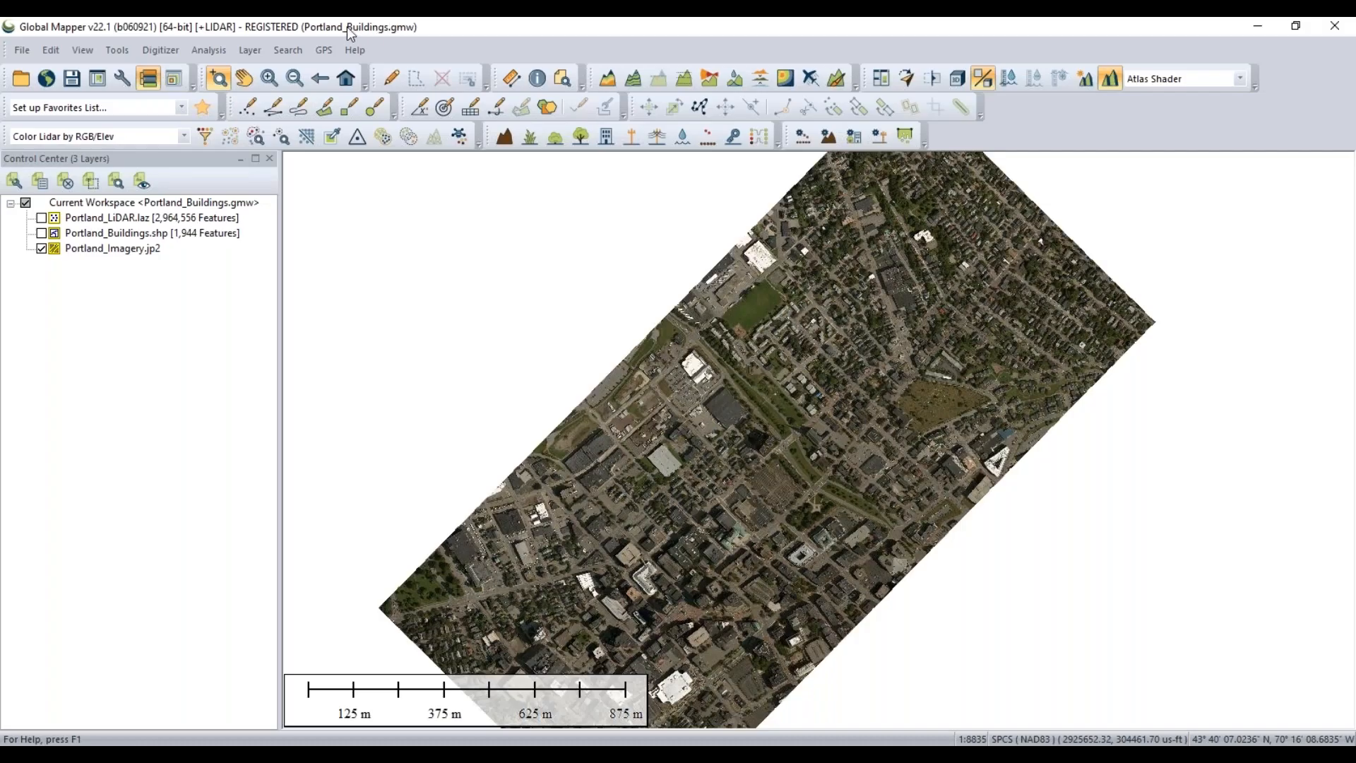
pyautogui.moveTo(766, 422); pyautogui.dragTo(713, 400)
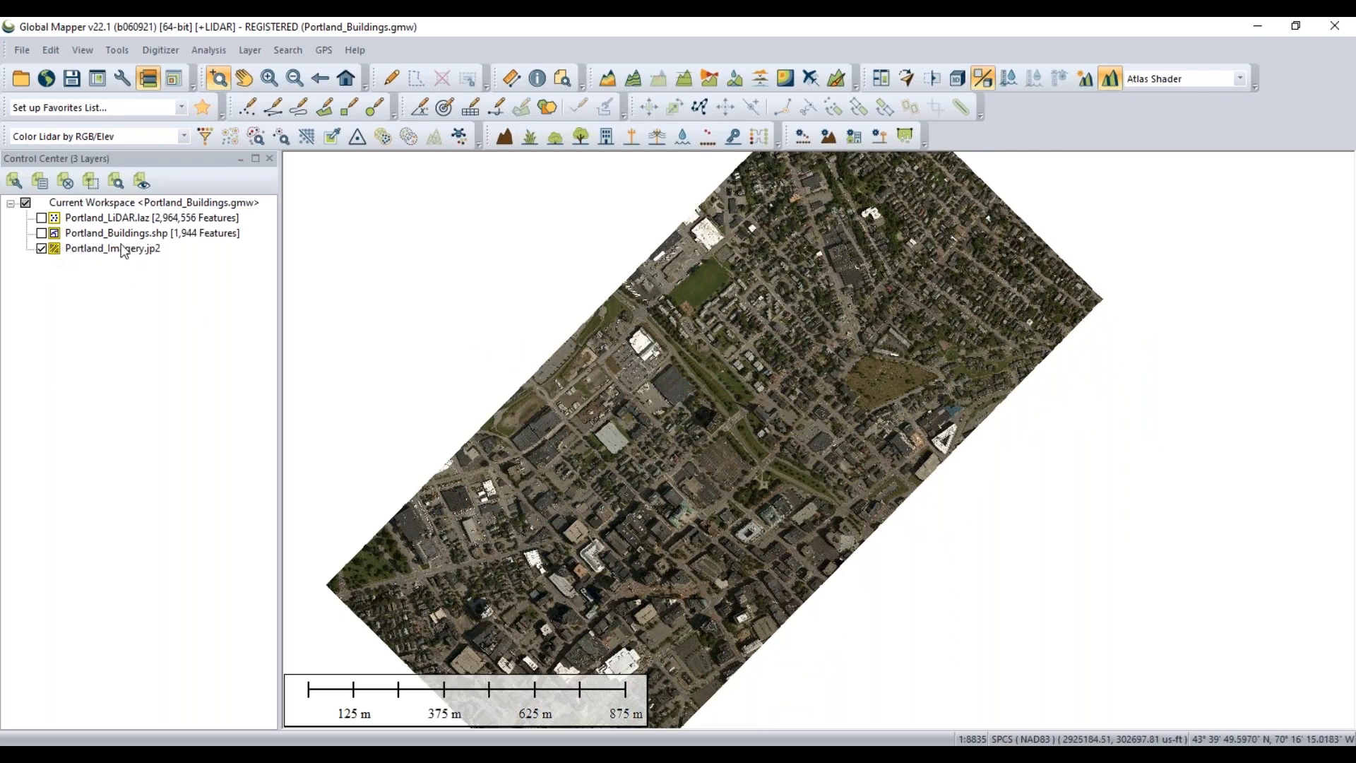
pyautogui.click(41, 218)
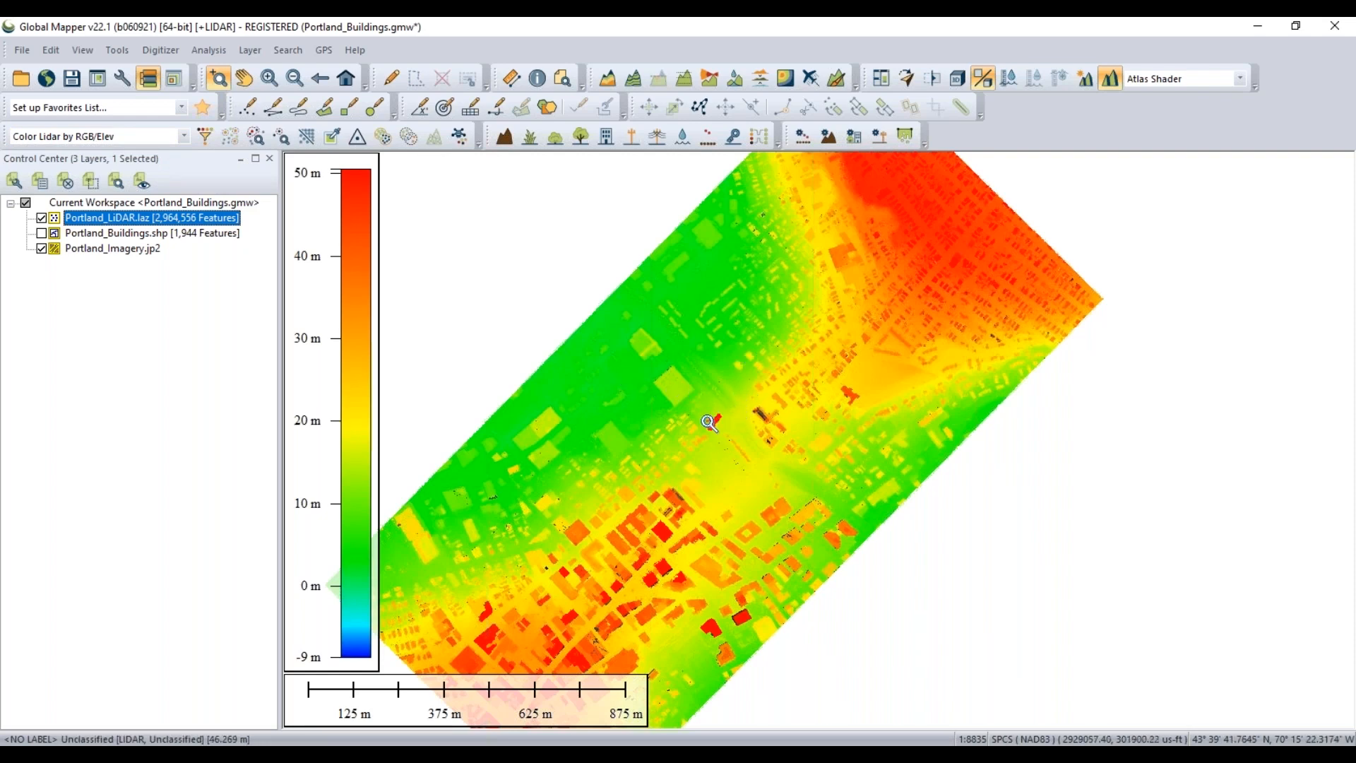
pyautogui.scroll(1, 665, 460)
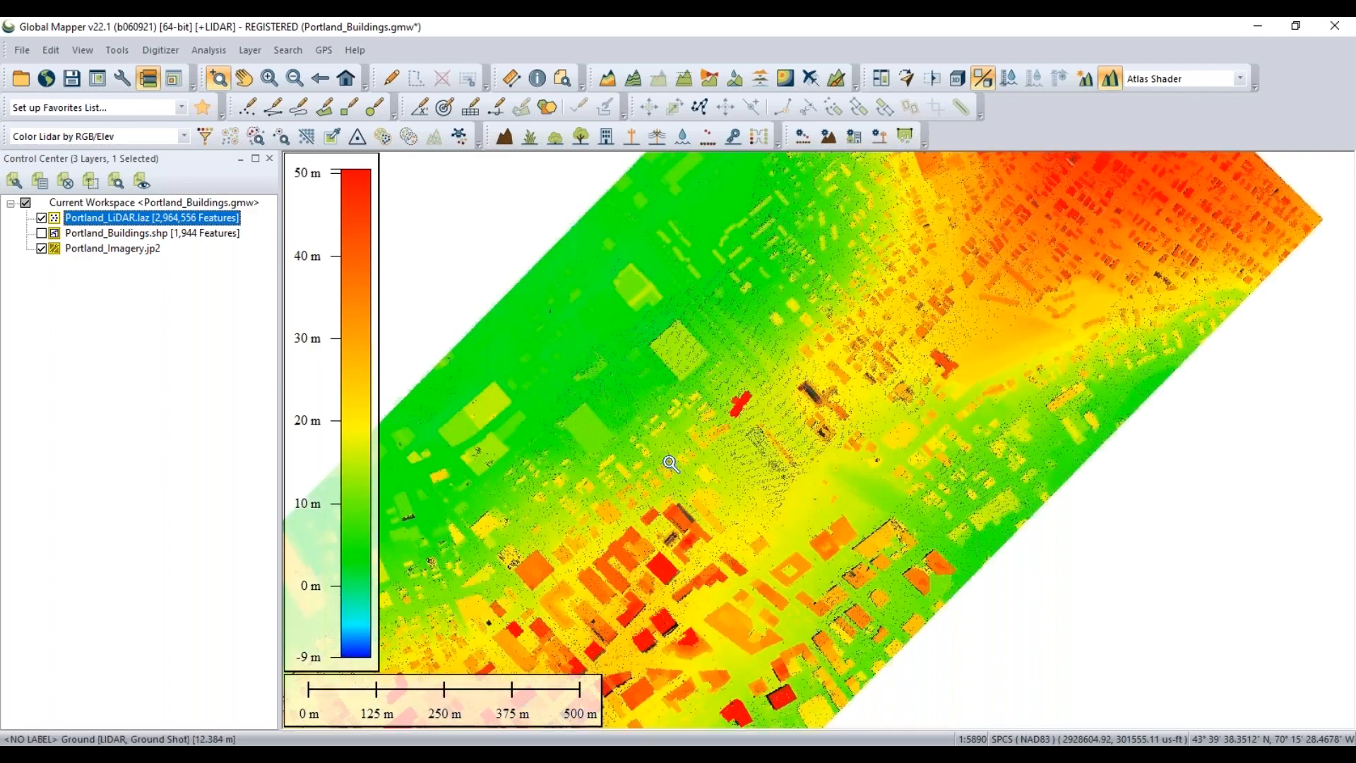
pyautogui.scroll(-1, 684, 470)
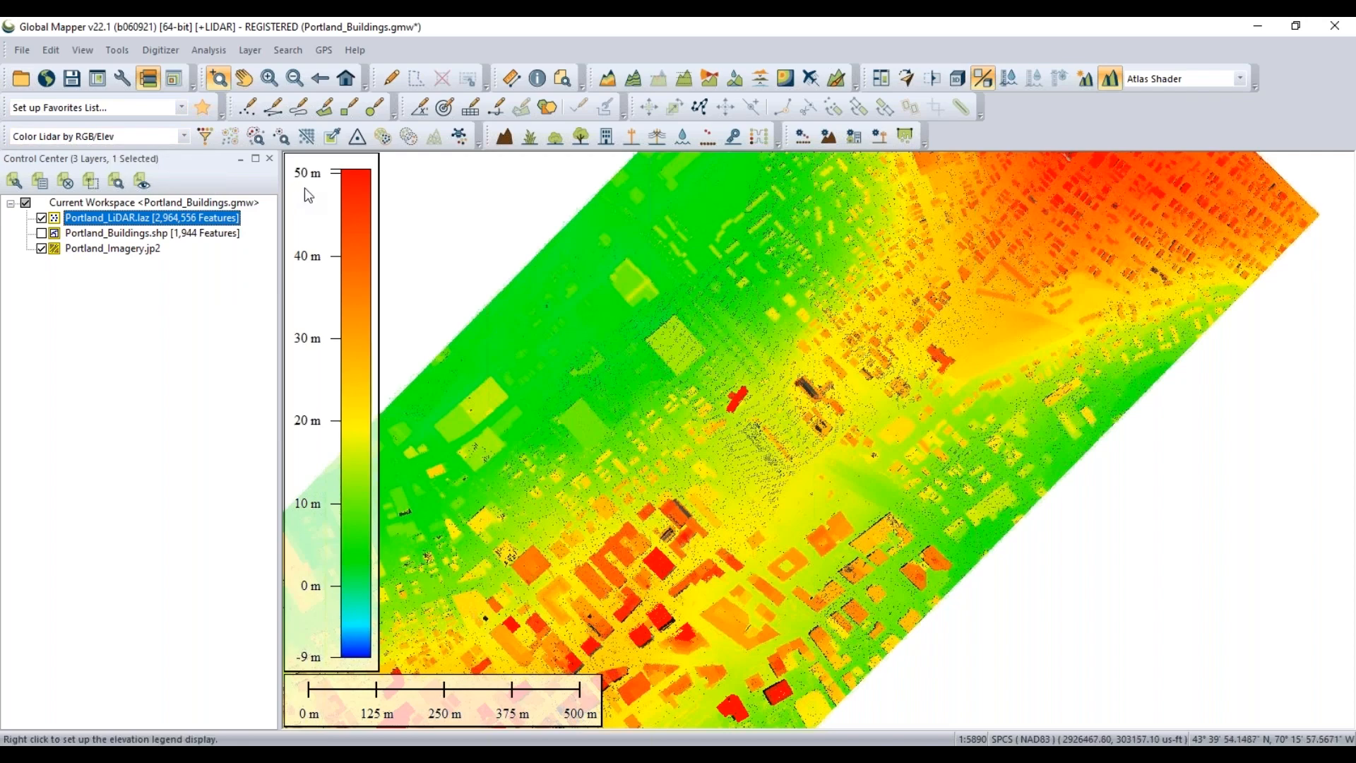
# Query the attributes of a ground point in the flat northwestern part of Portland_LiDAR.laz with the Feature Info tool
pyautogui.click(183, 296)
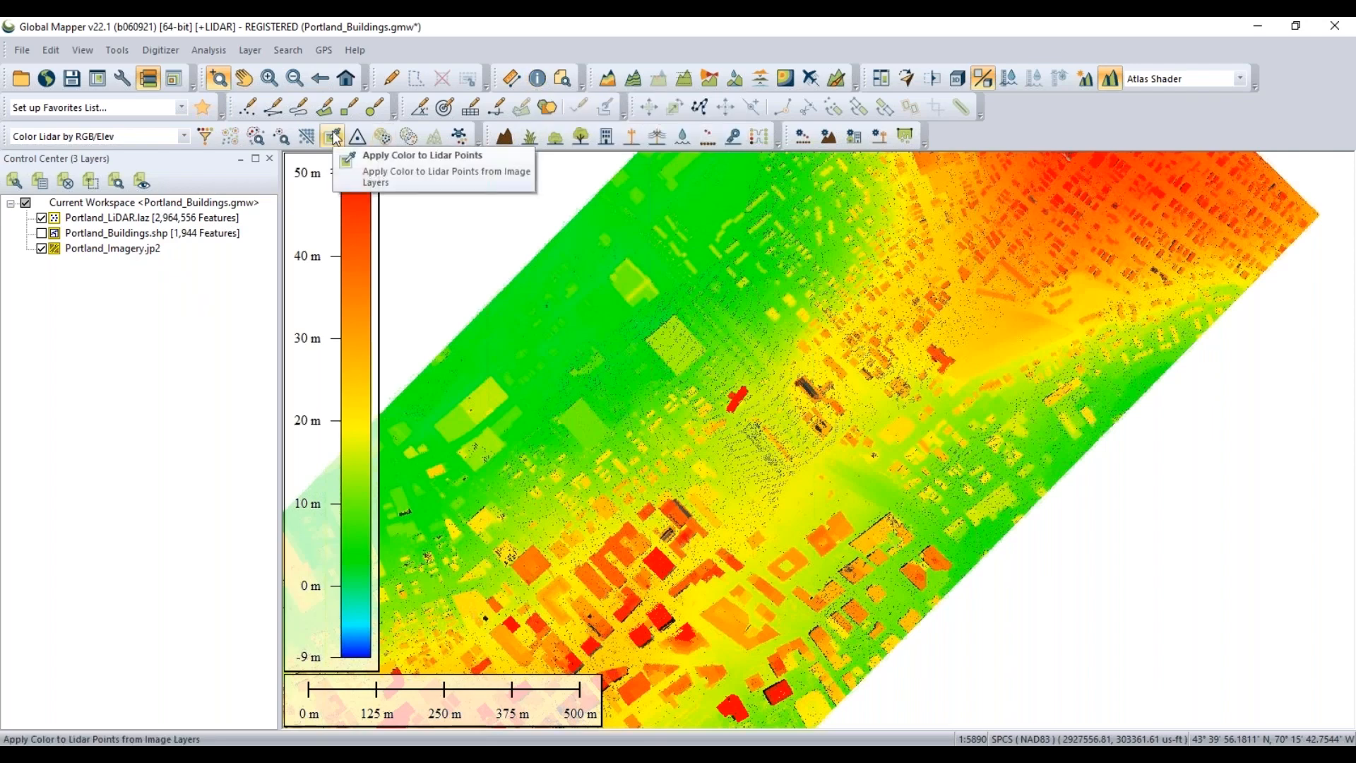
pyautogui.click(537, 79)
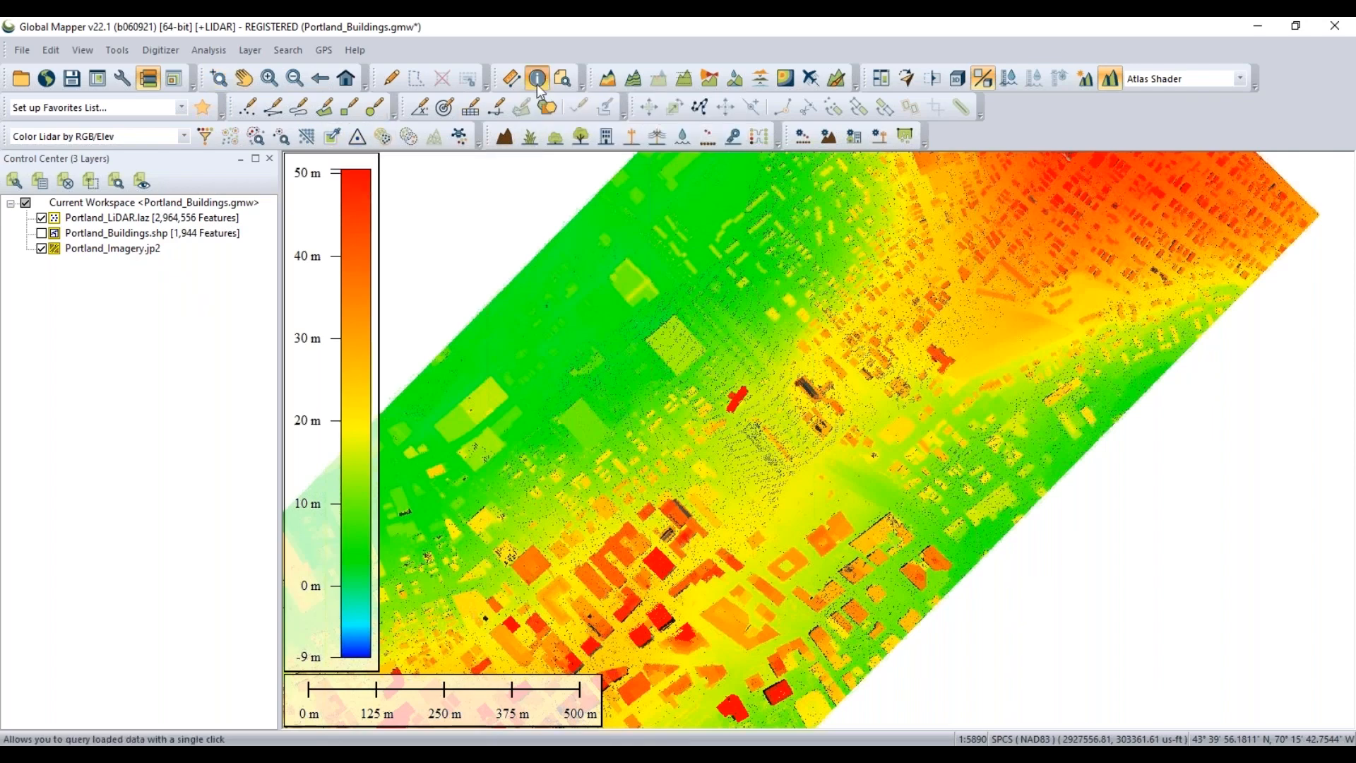
pyautogui.click(575, 333)
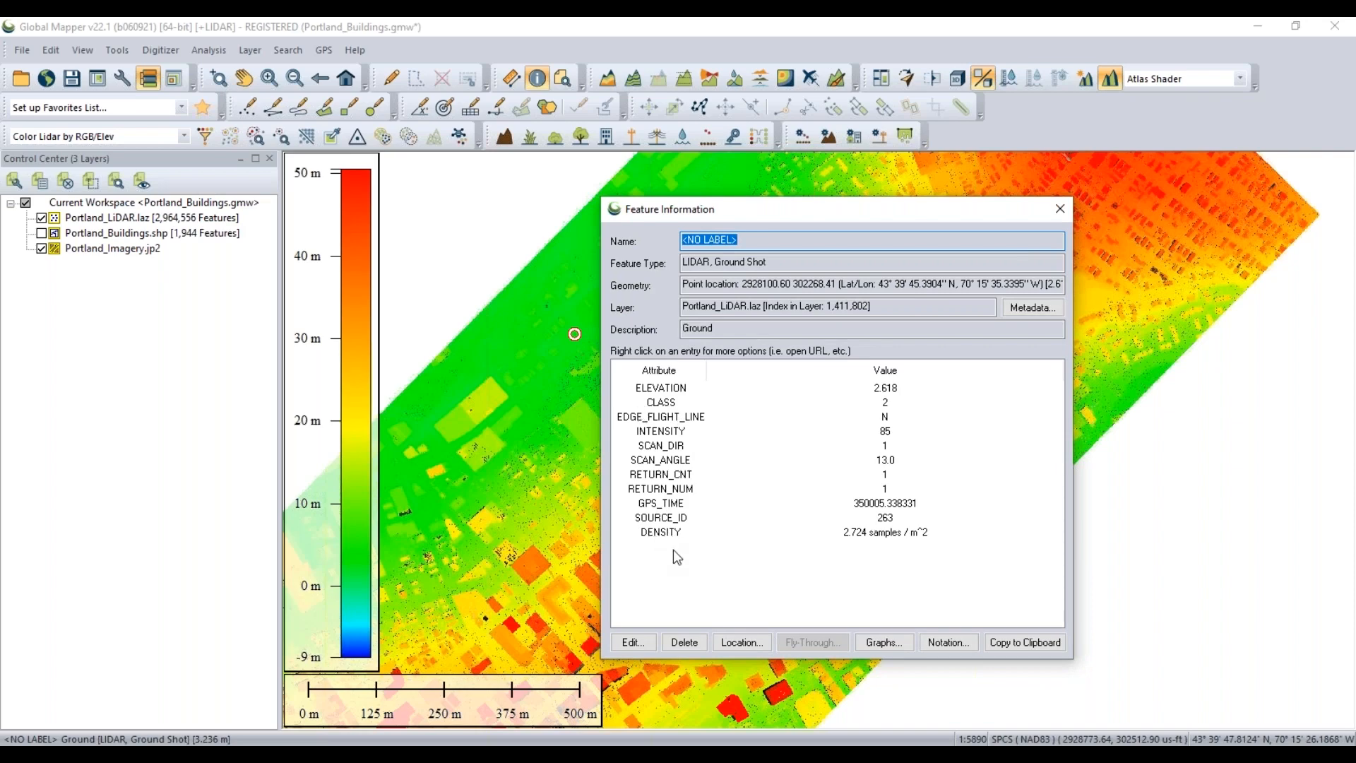
pyautogui.click(1060, 209)
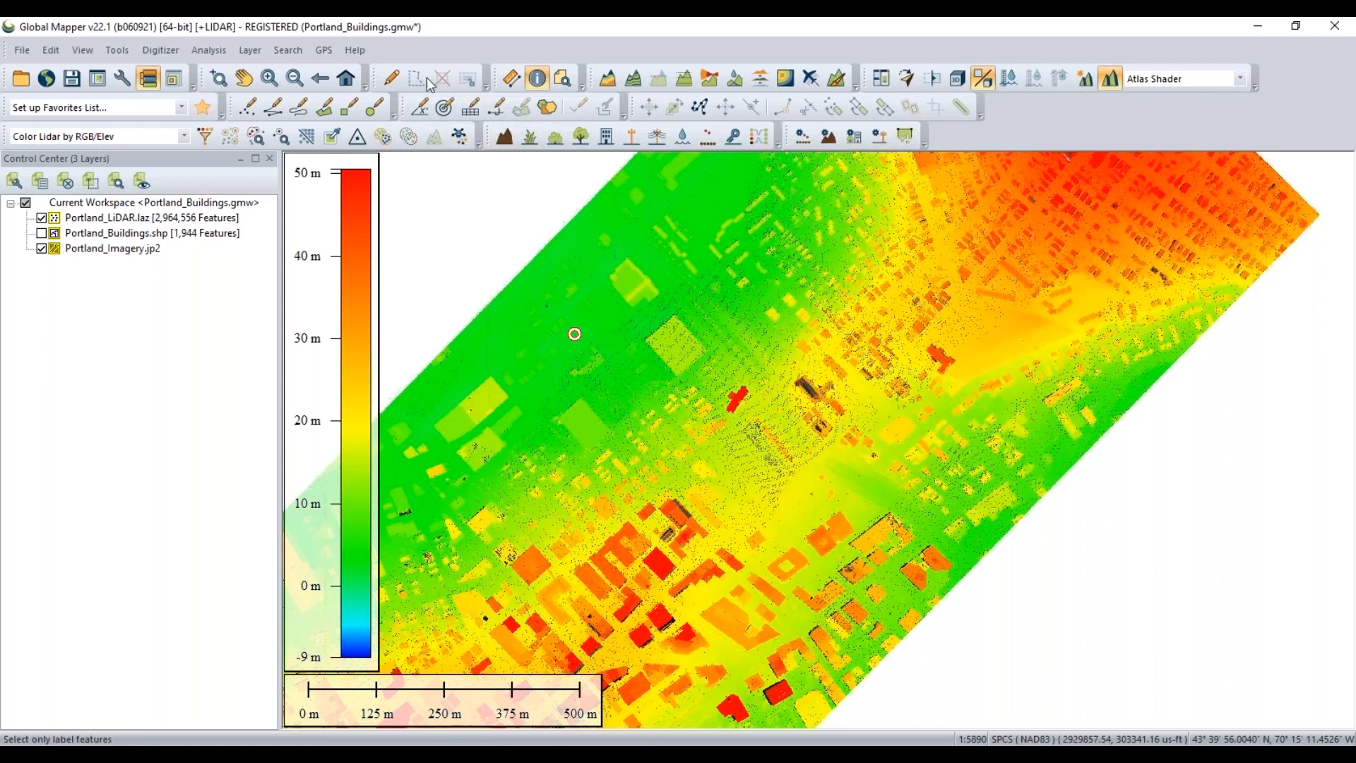
# Apply RGB color from Portland_Imagery.jp2 to the Portland_LiDAR.laz points, overwriting existing values and keeping both advanced options enabled
pyautogui.click(332, 138)
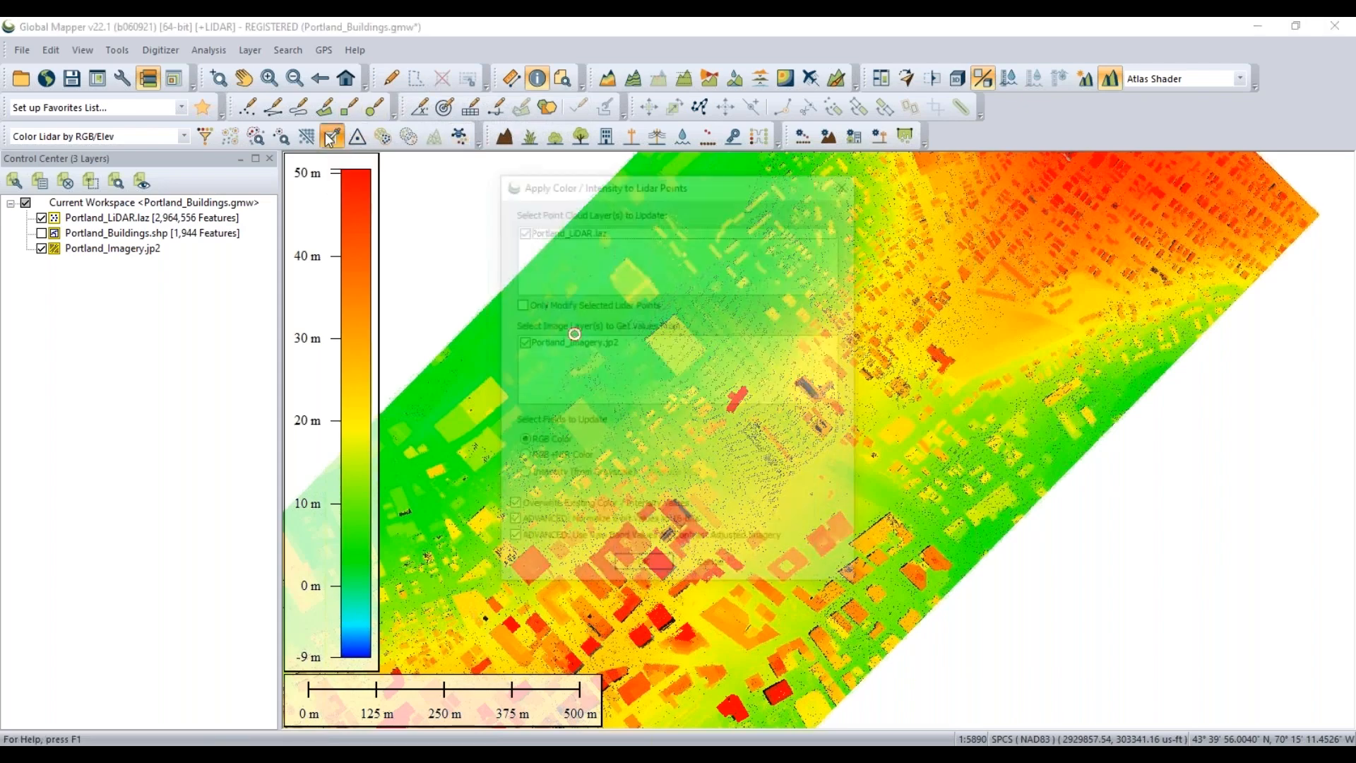
pyautogui.moveTo(553, 185); pyautogui.dragTo(484, 219)
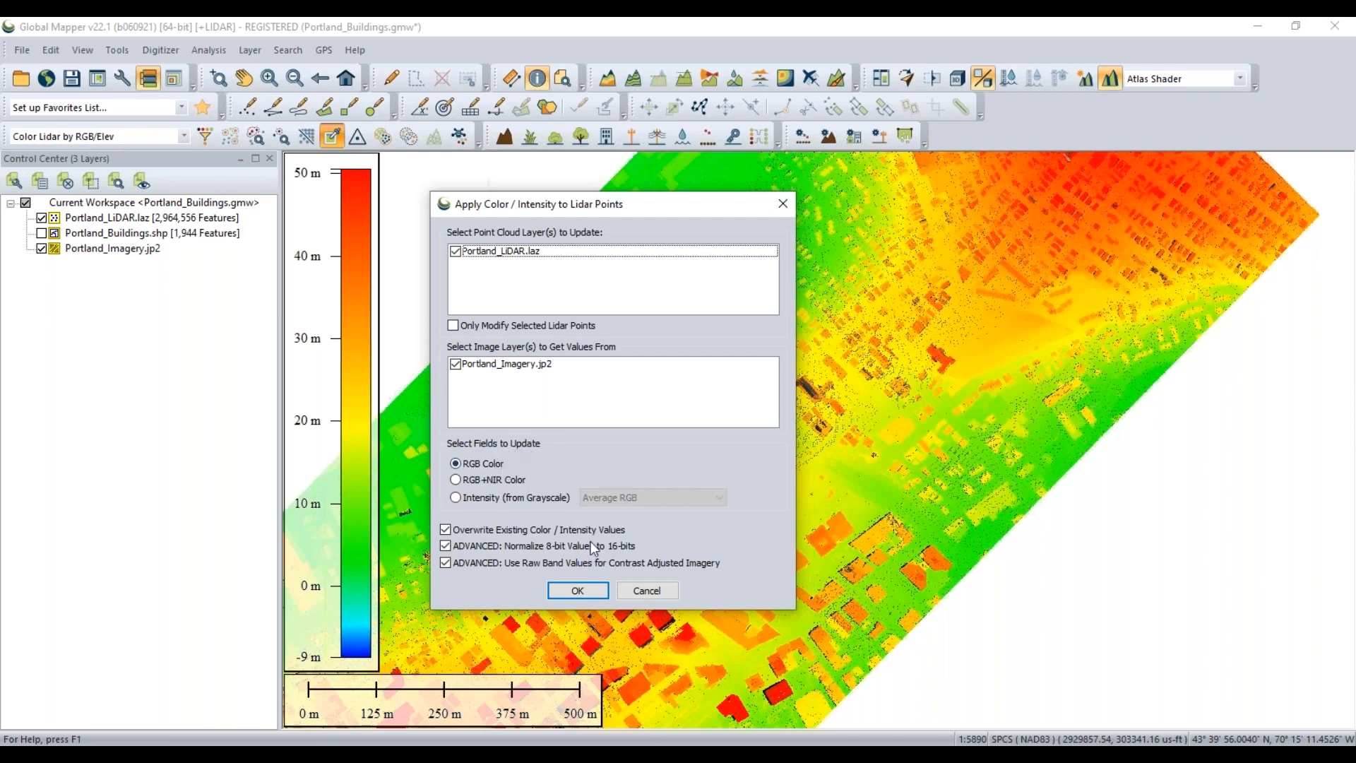
pyautogui.click(578, 592)
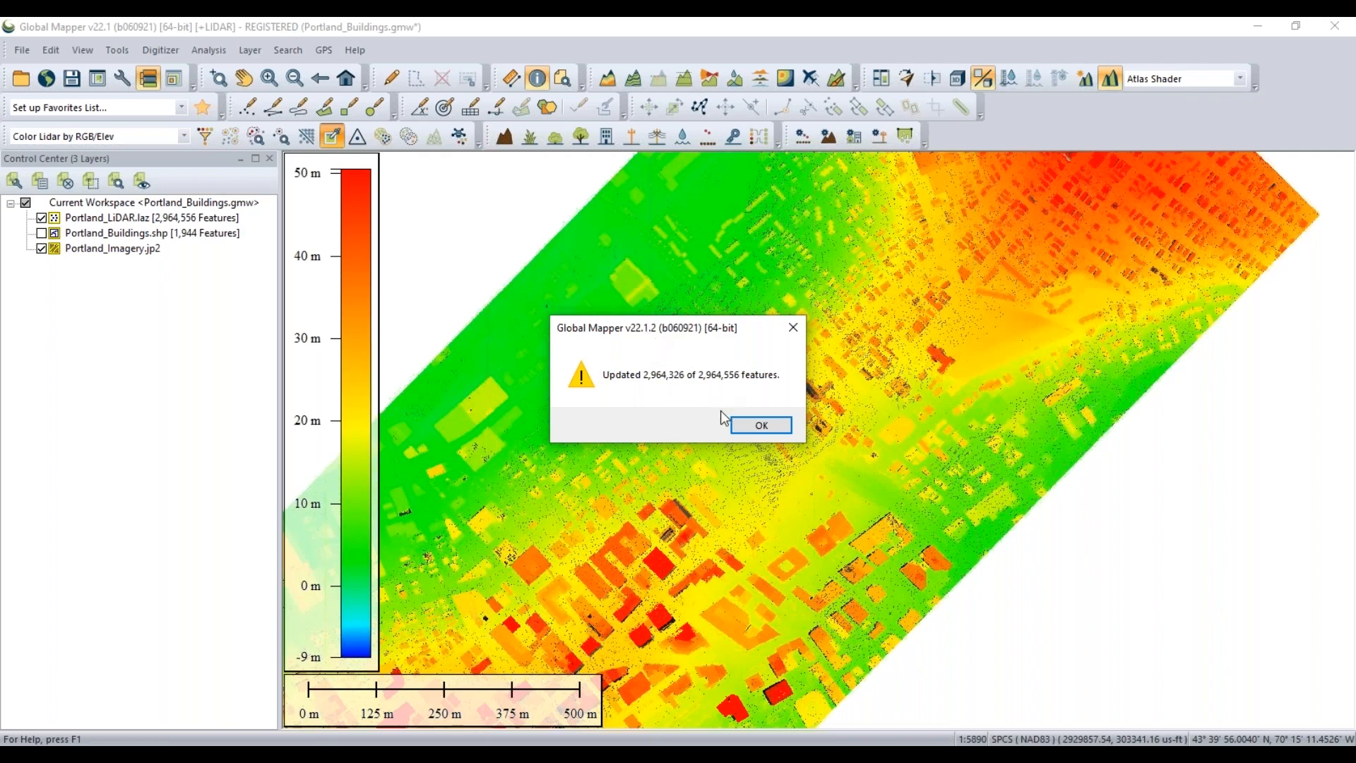
pyautogui.click(757, 426)
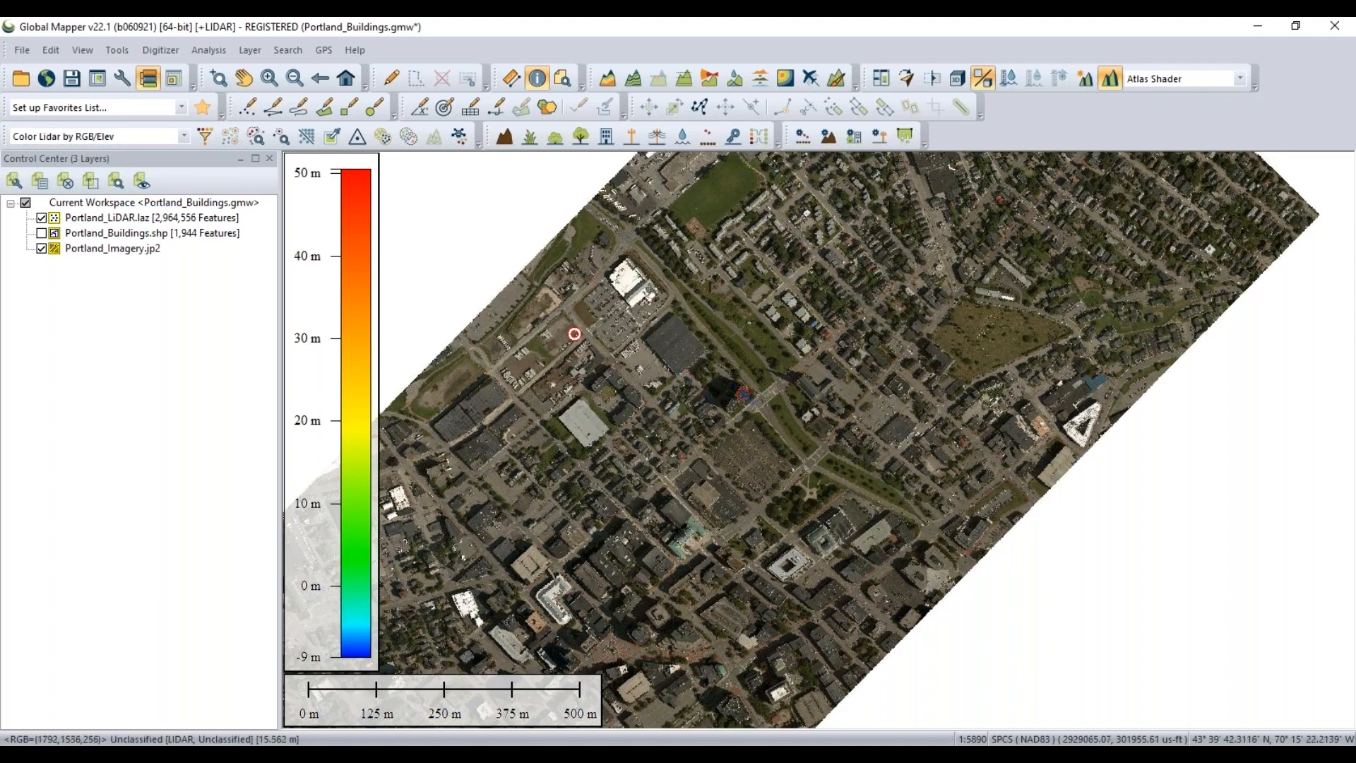
# Query the marked ground point beside the parked cars again and examine its red, green, blue and RGB attributes
pyautogui.scroll(5, 590, 344)
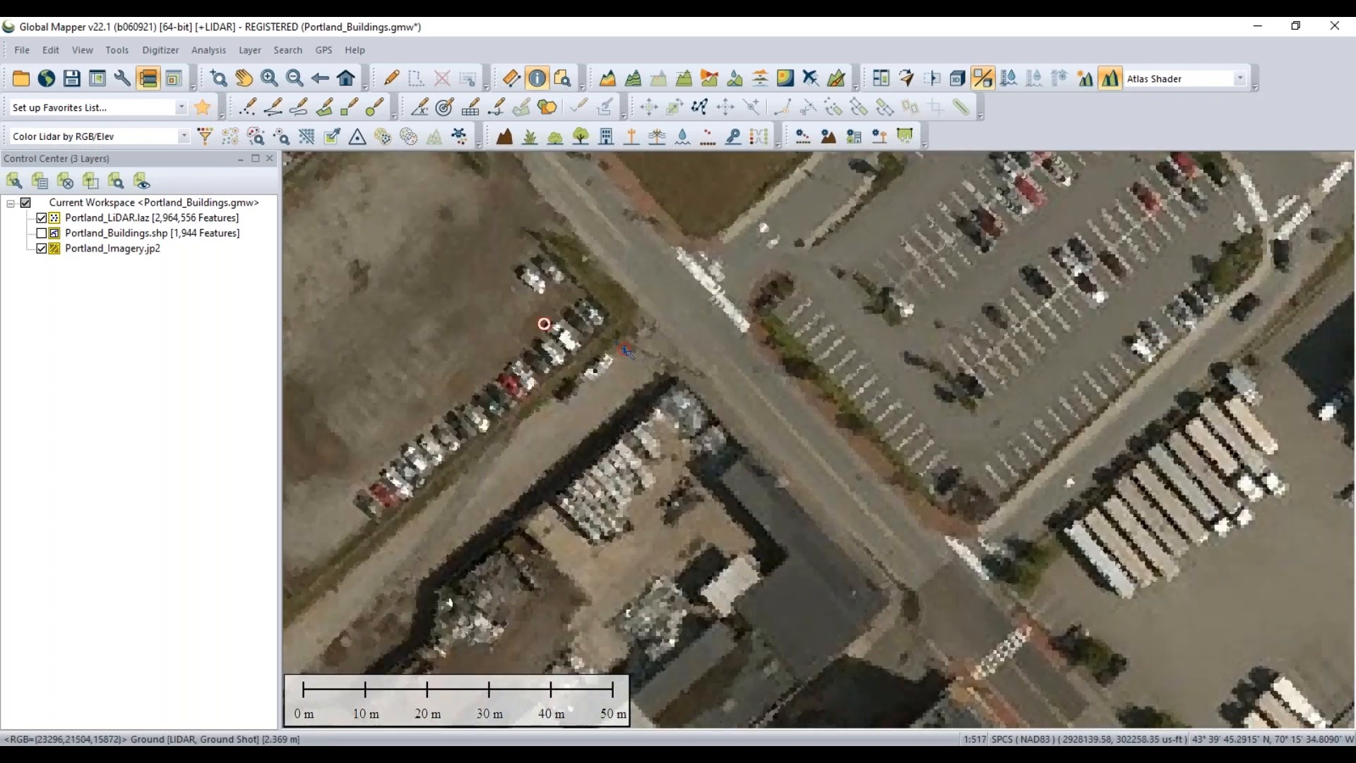
pyautogui.scroll(1, 626, 349)
pyautogui.click(544, 324)
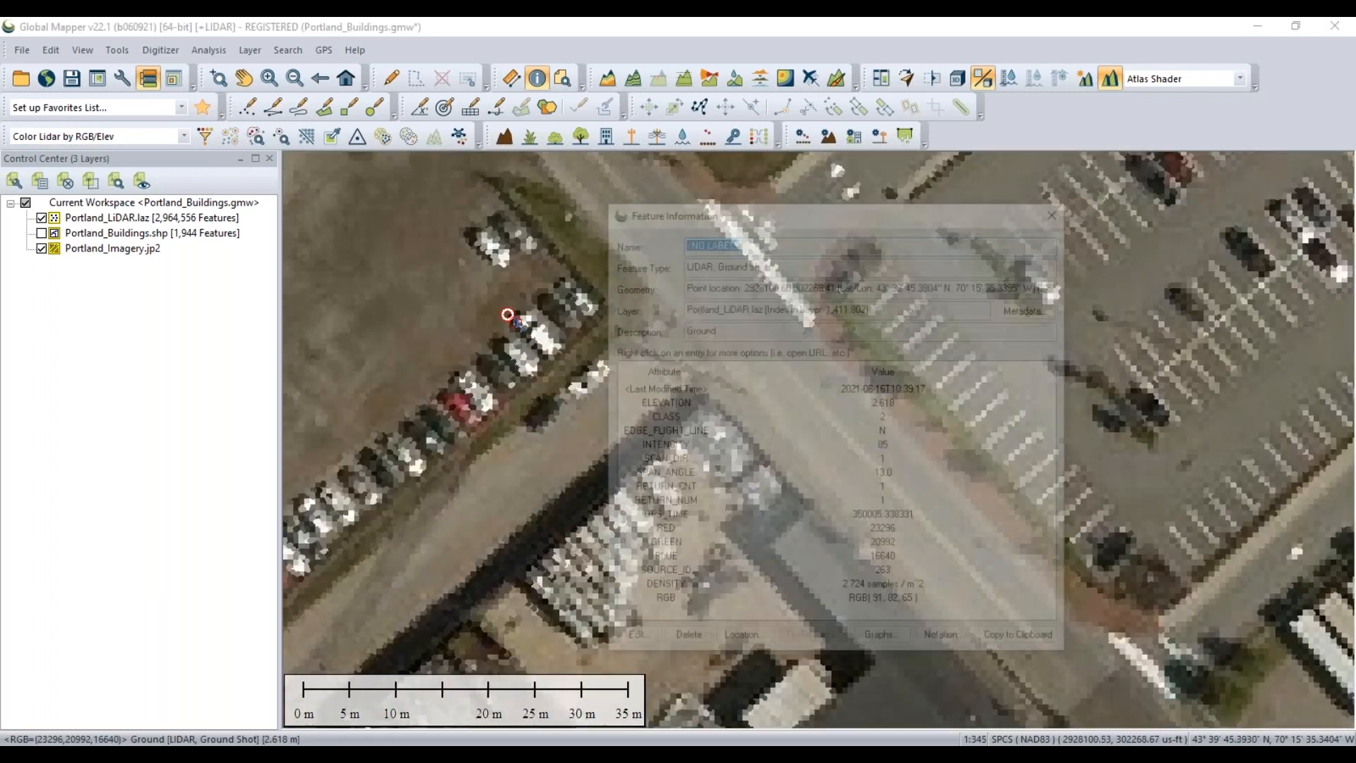
pyautogui.moveTo(740, 215); pyautogui.dragTo(669, 138)
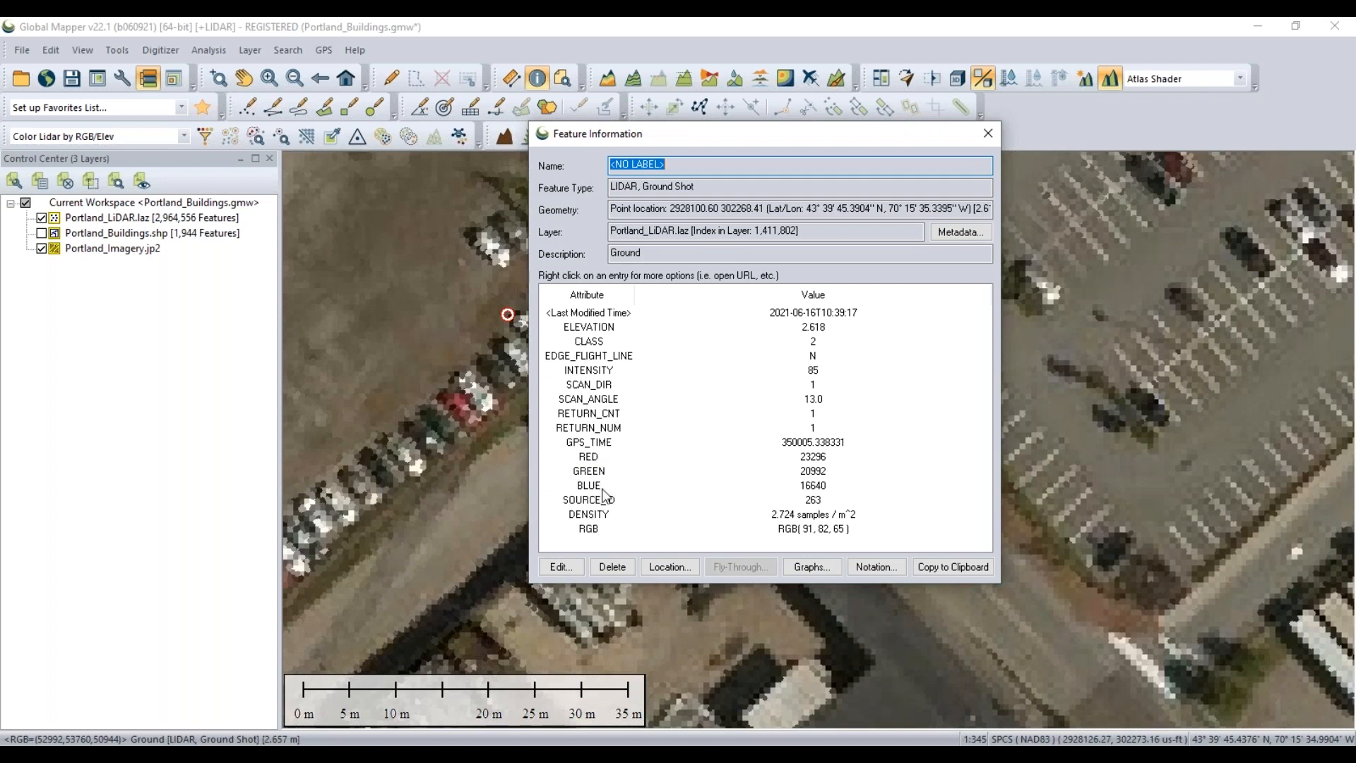
pyautogui.click(587, 536)
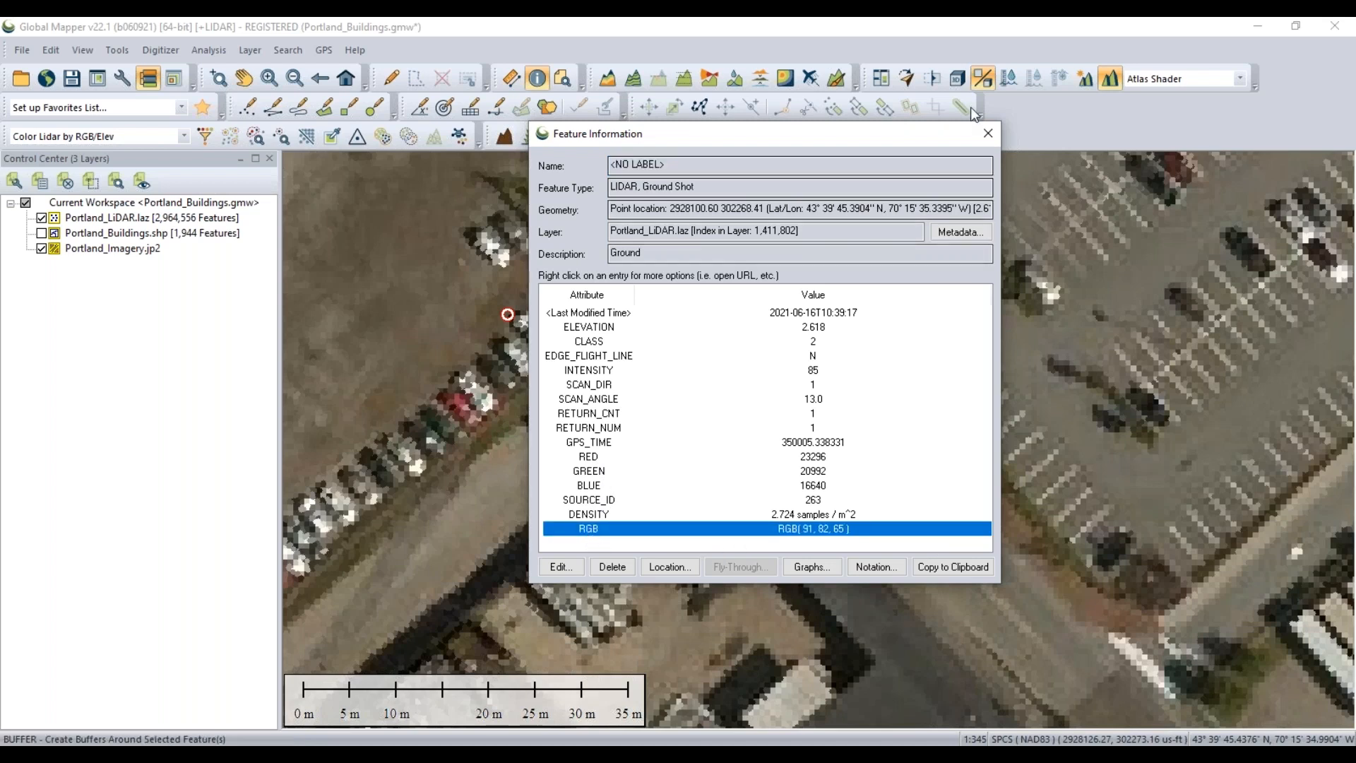
pyautogui.click(979, 134)
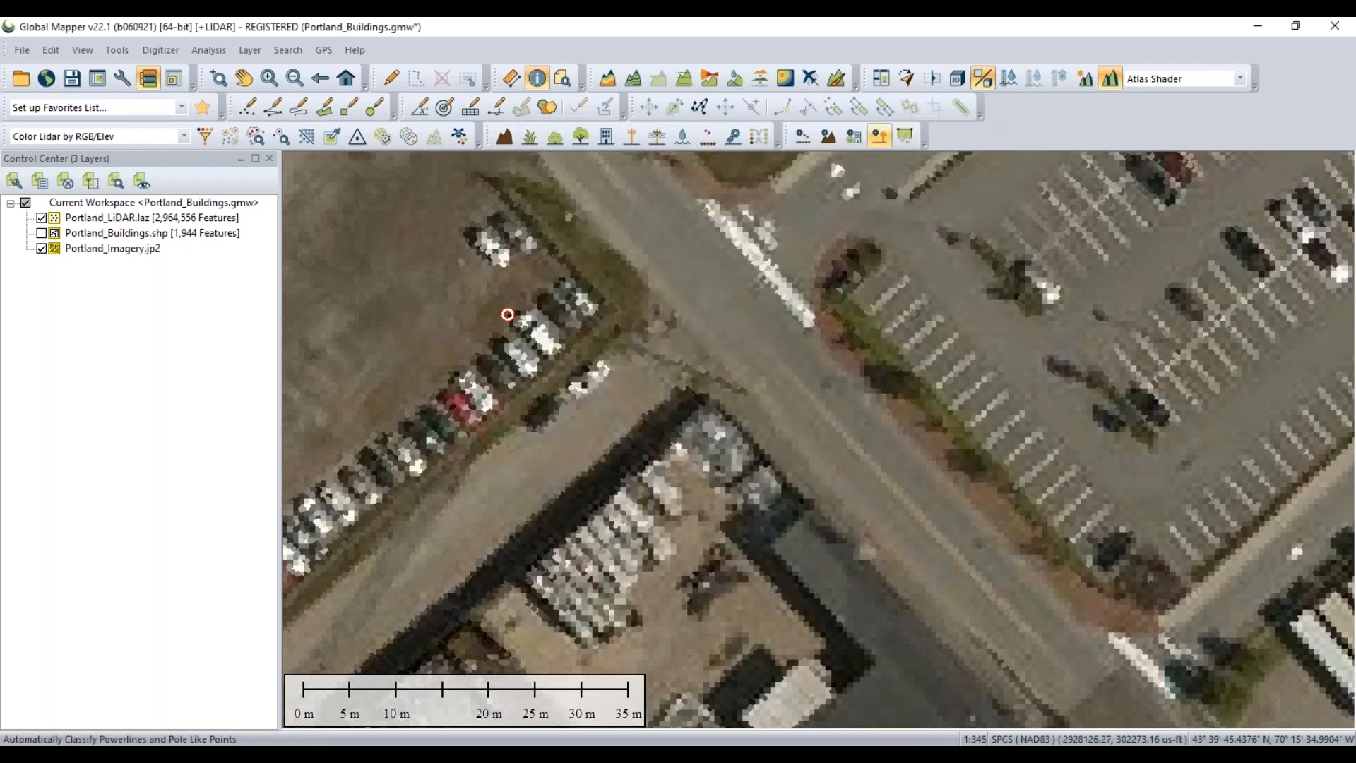
# Turn off the Portland_Imagery.jp2 layer and inspect the colorized lidar points on their own
pyautogui.click(42, 250)
pyautogui.scroll(-3, 653, 360)
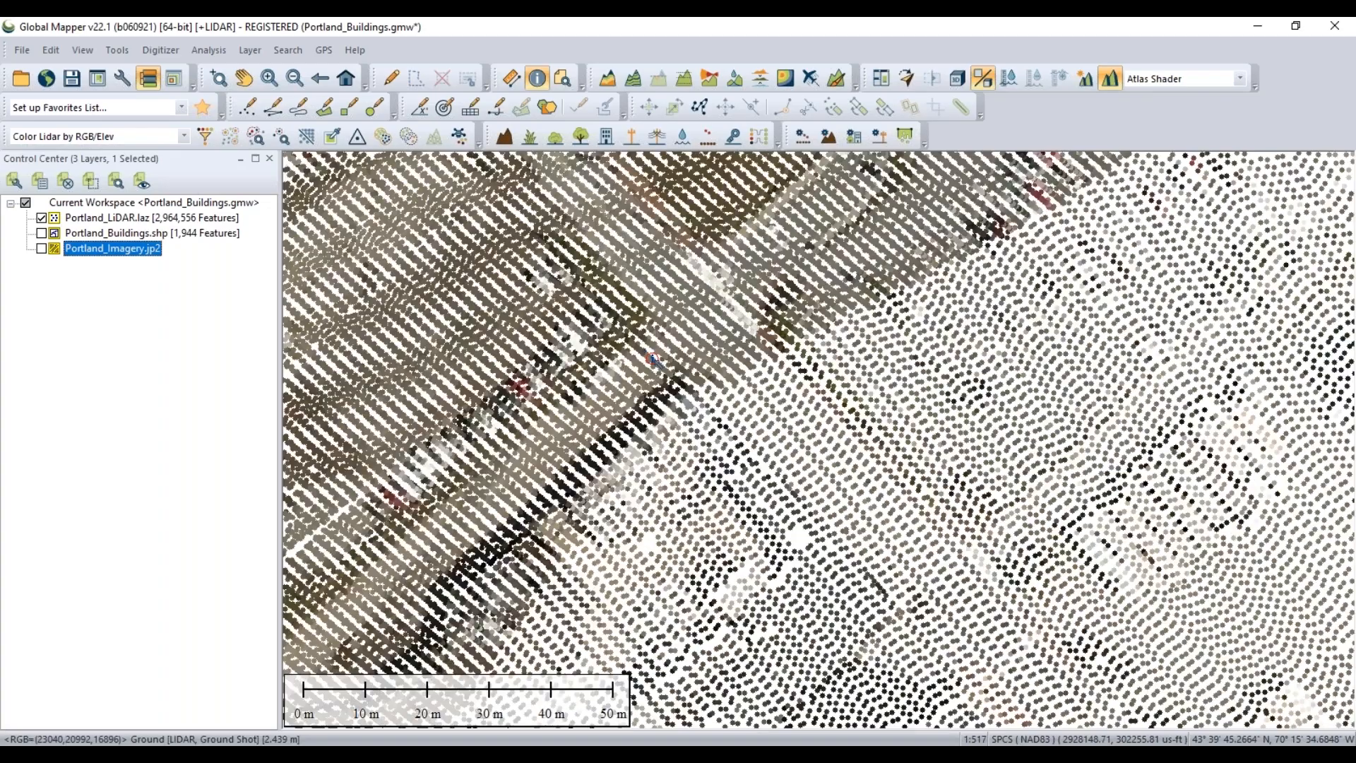
pyautogui.scroll(-3, 653, 362)
pyautogui.scroll(2, 577, 460)
pyautogui.moveTo(576, 458); pyautogui.dragTo(580, 451)
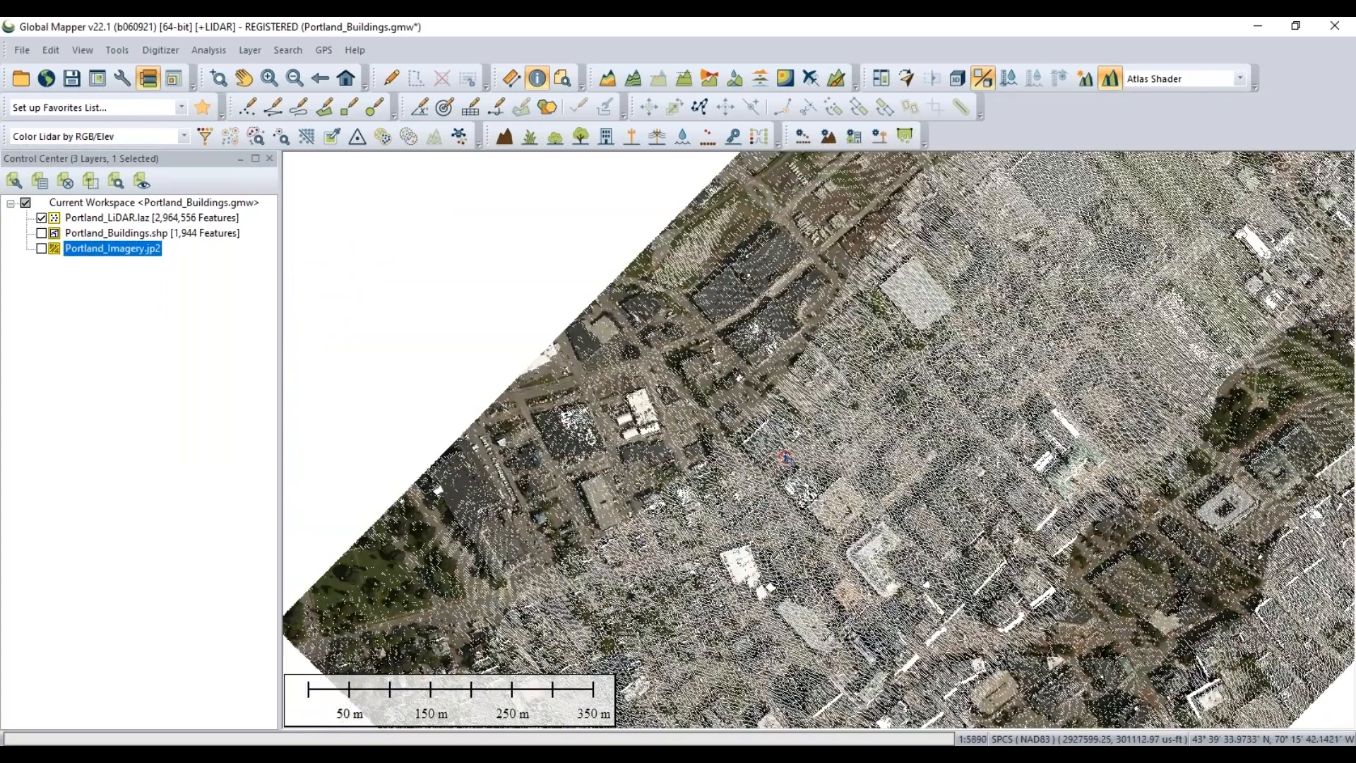
pyautogui.scroll(-1, 781, 375)
# Examine the colorized Portland point cloud in the 3D Viewer from several angles, and close the viewer
pyautogui.click(951, 84)
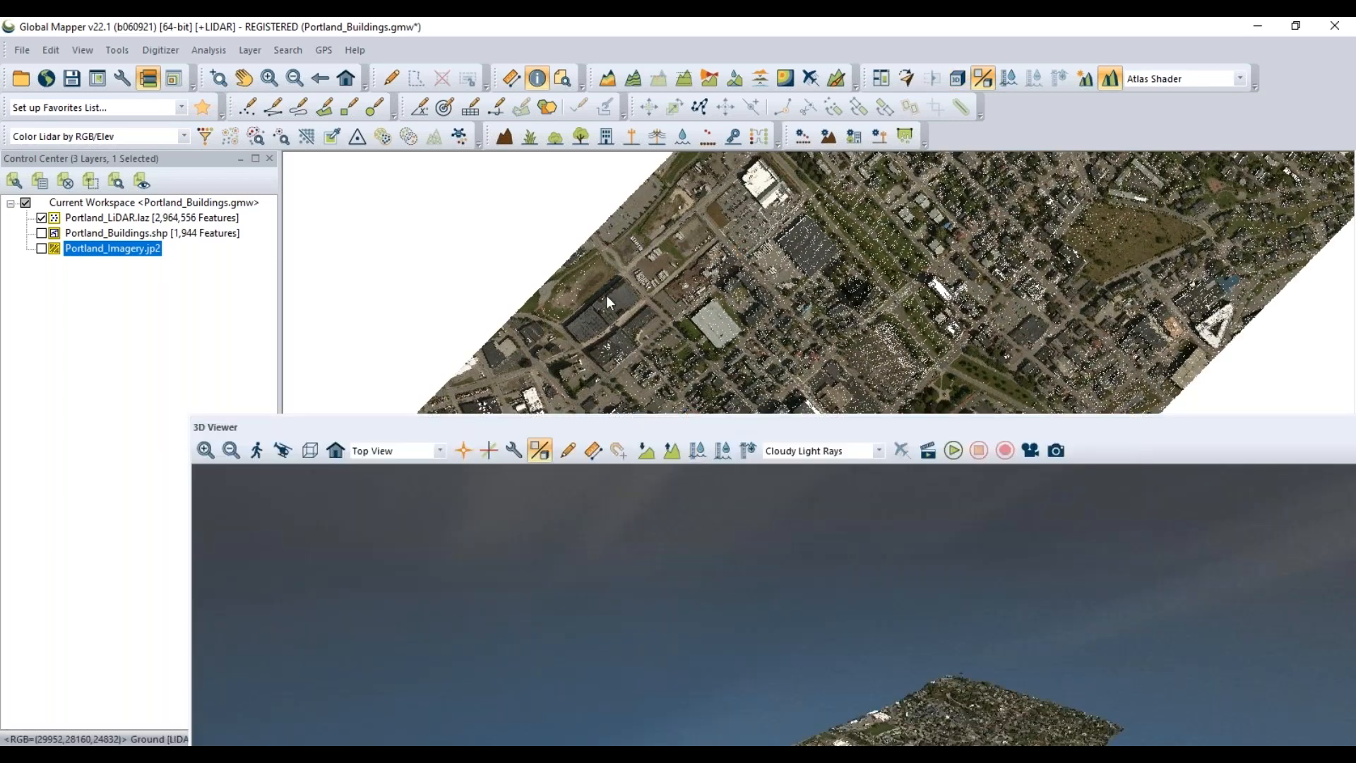
pyautogui.moveTo(606, 295); pyautogui.dragTo(569, 207)
pyautogui.moveTo(773, 208); pyautogui.dragTo(717, 135)
pyautogui.scroll(5, 695, 523)
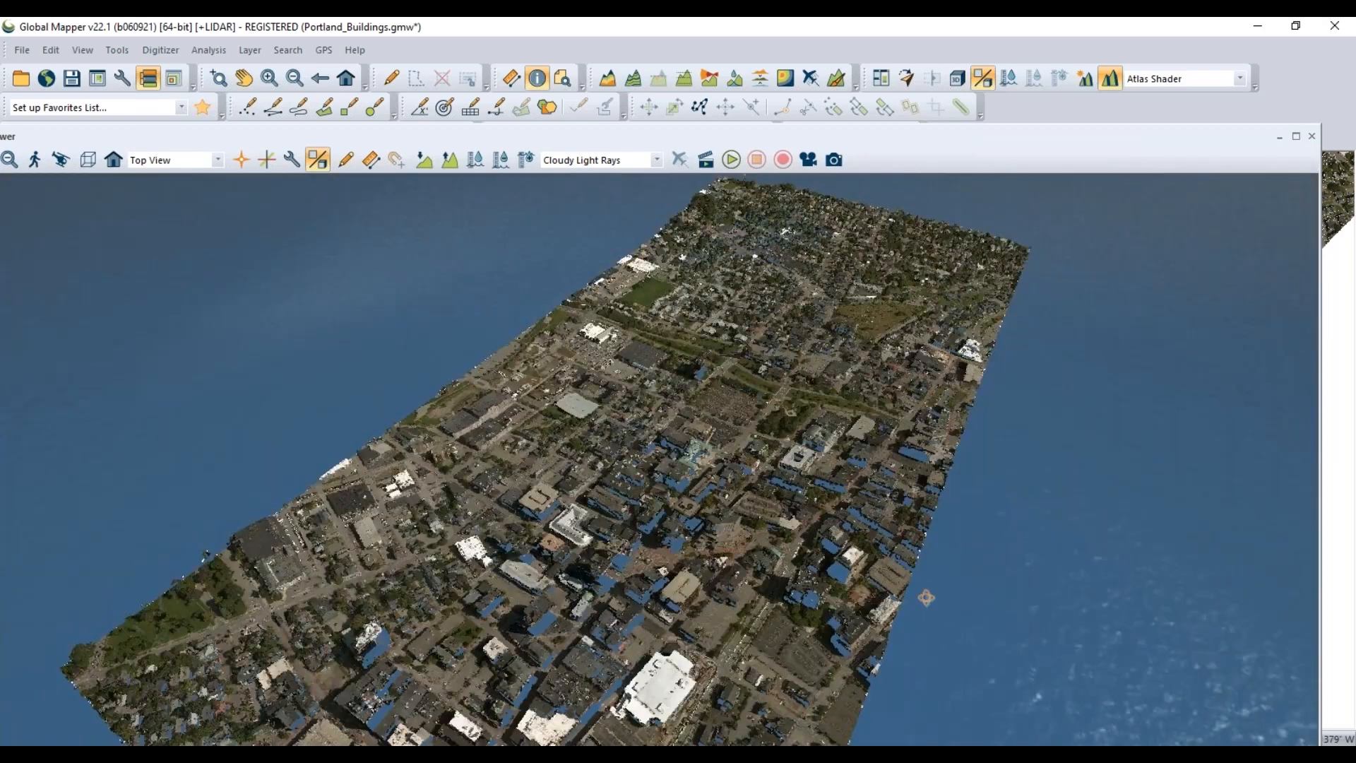
pyautogui.moveTo(926, 598); pyautogui.dragTo(1040, 387)
pyautogui.moveTo(846, 435); pyautogui.dragTo(1189, 190)
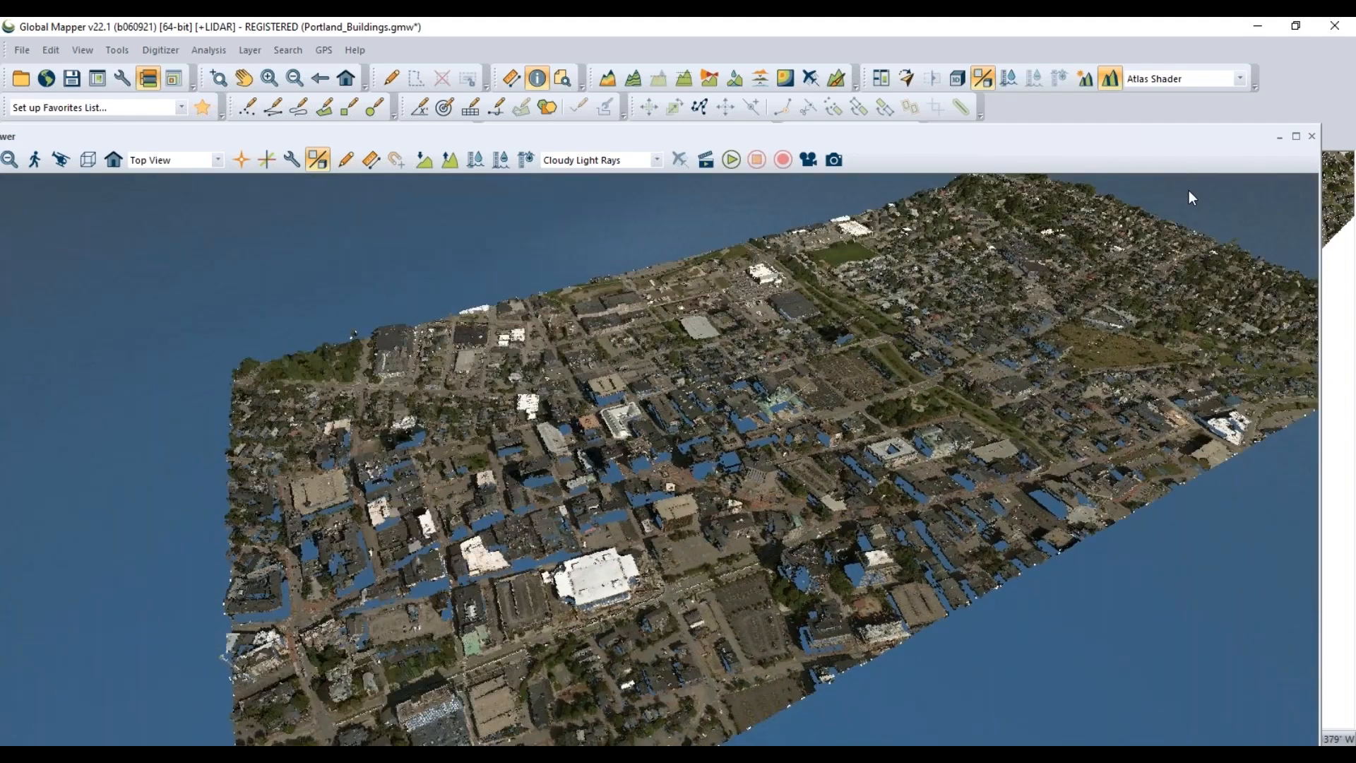
pyautogui.click(1313, 138)
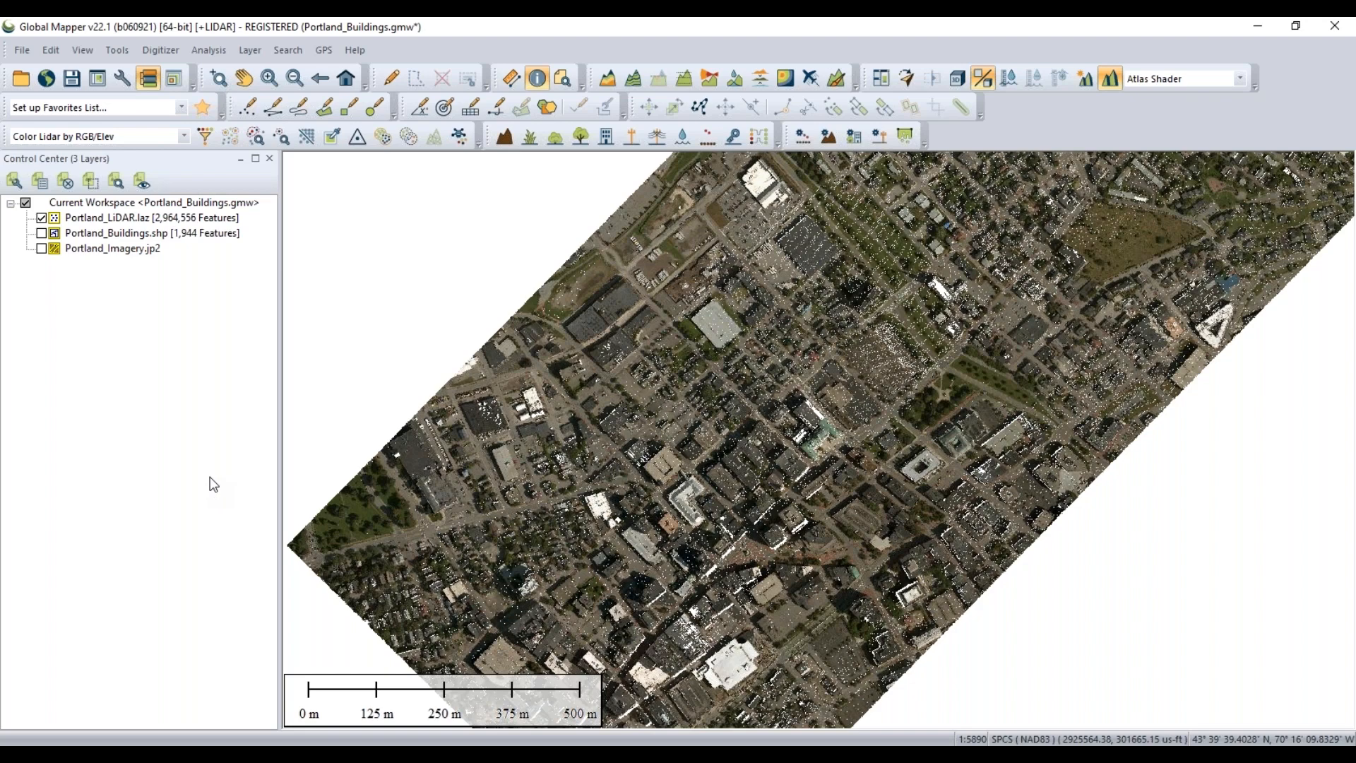
# Color the Portland point cloud by Height Above Ground and examine the height attribute of a downtown building's roof point
pyautogui.click(156, 143)
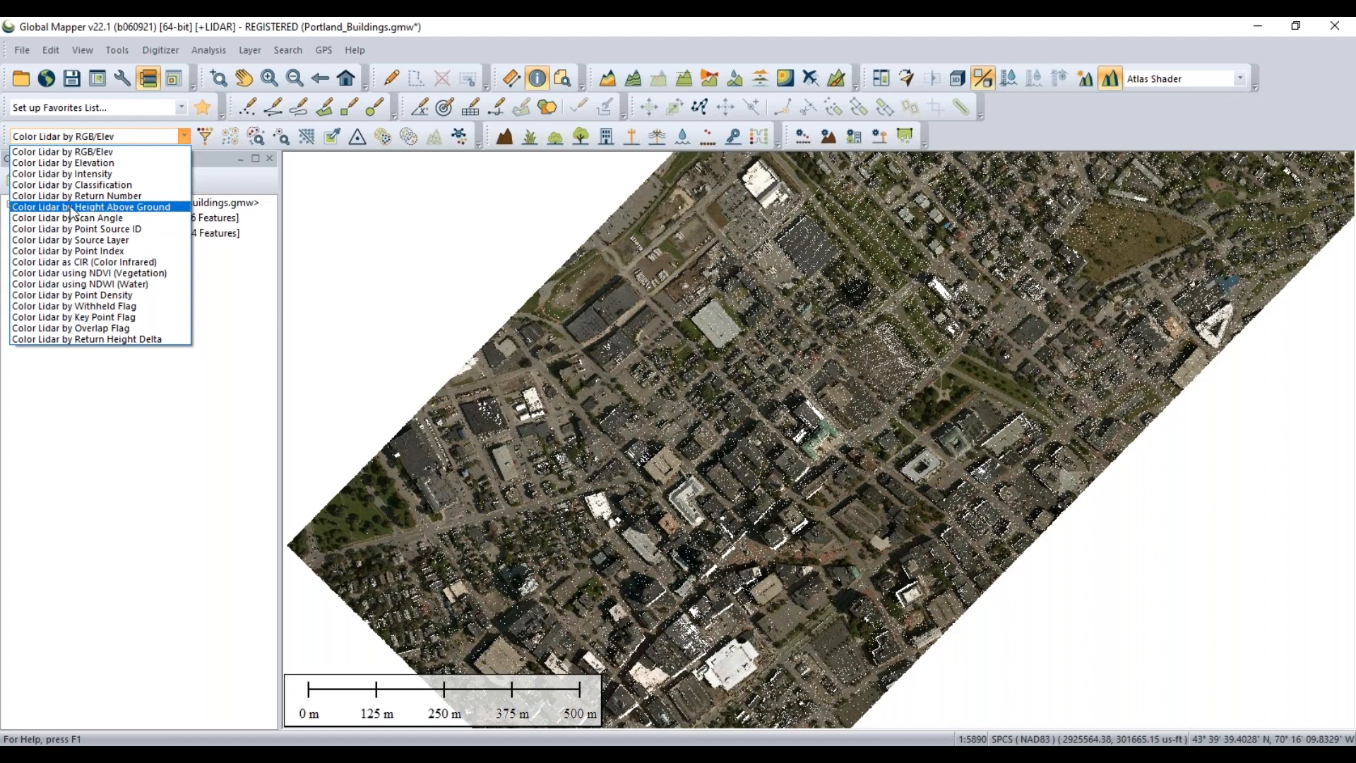
pyautogui.click(141, 209)
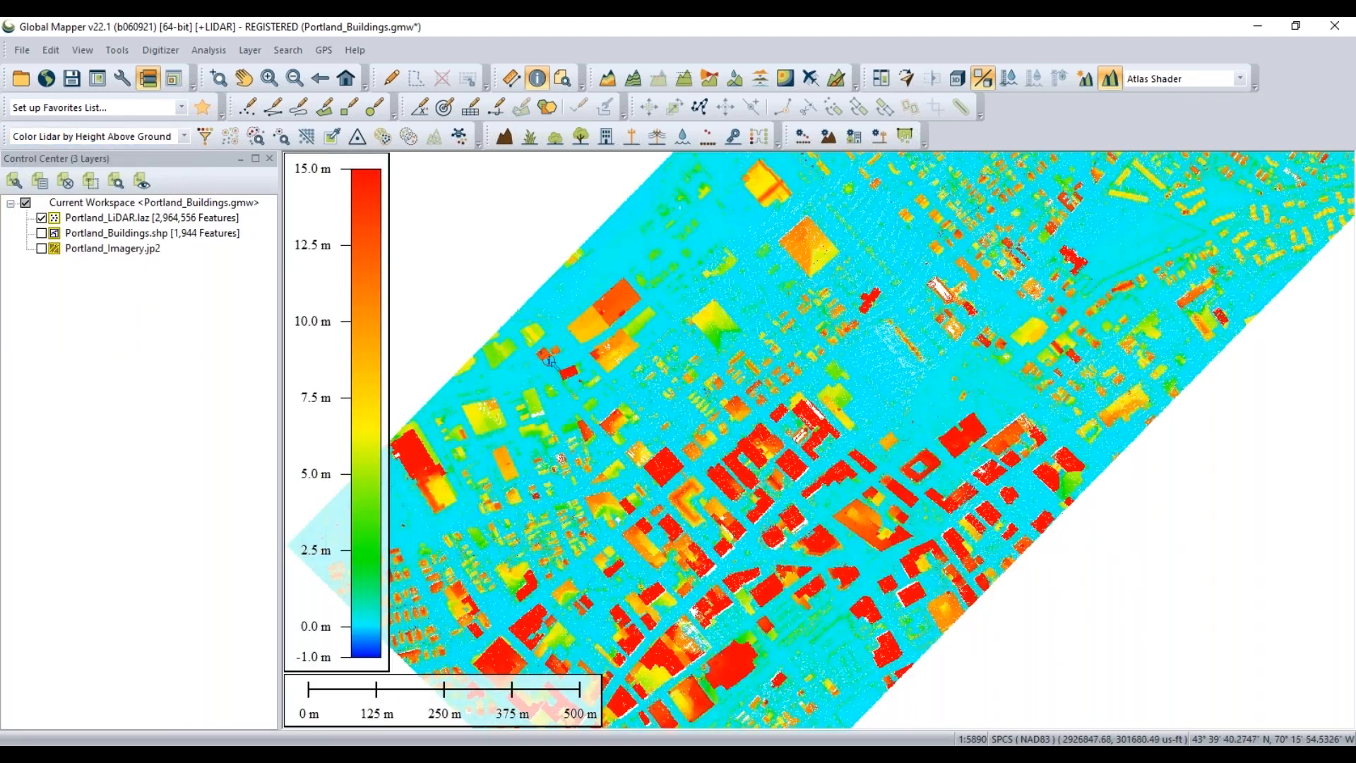
pyautogui.scroll(1, 726, 483)
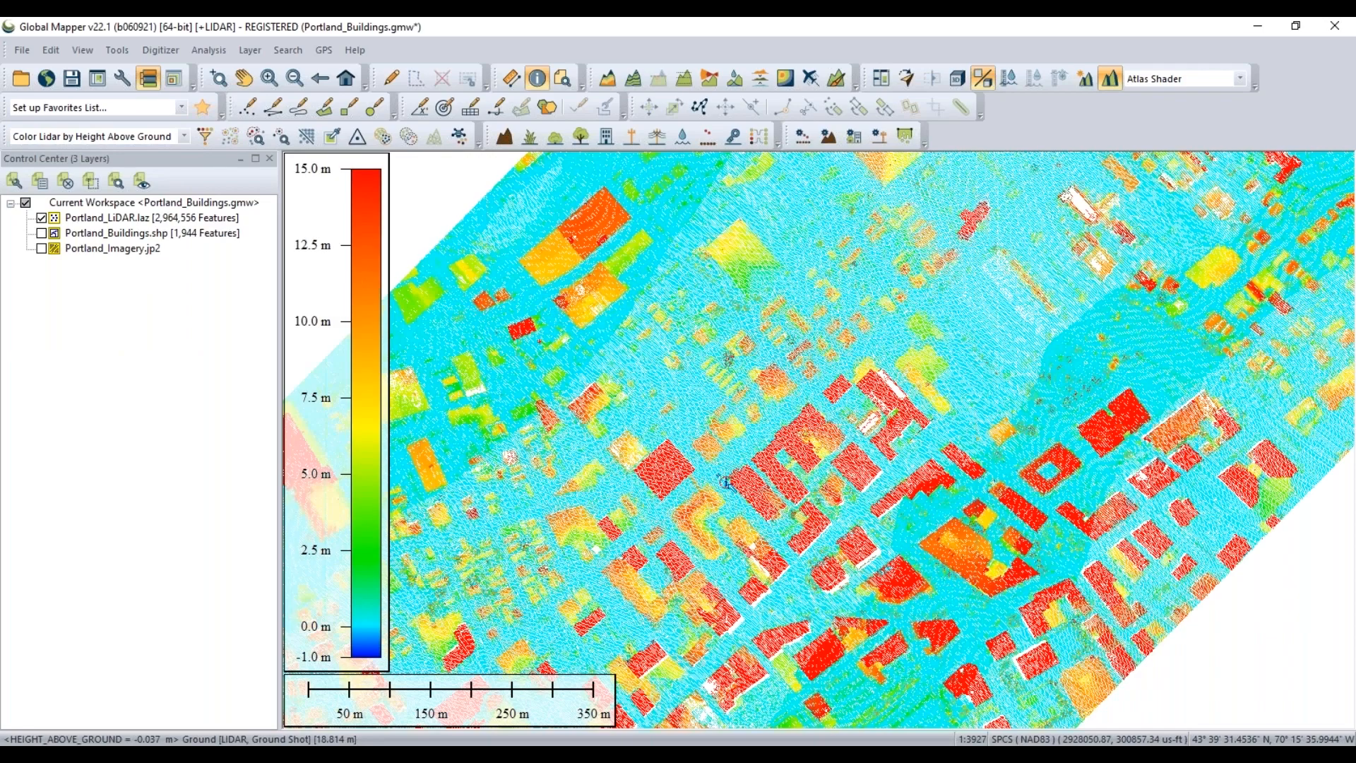
pyautogui.scroll(2, 726, 482)
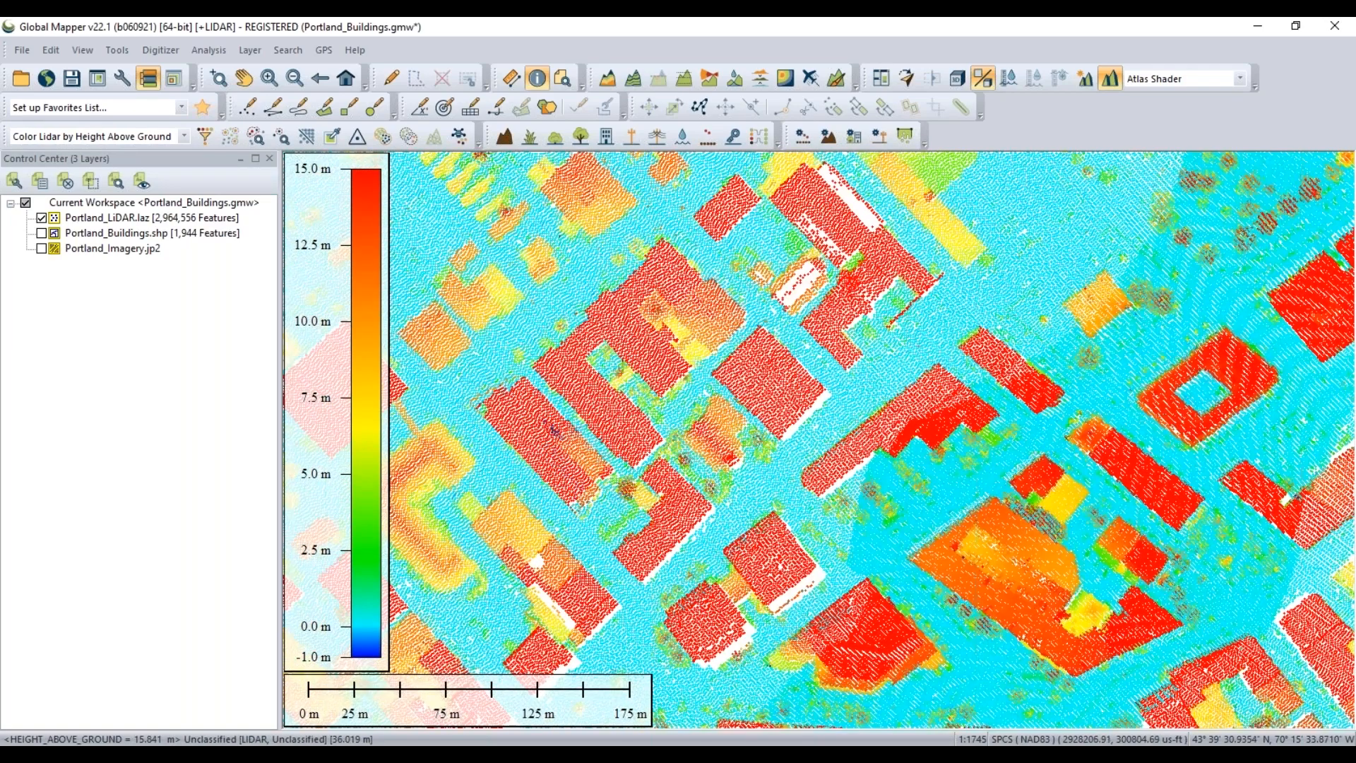
pyautogui.scroll(2, 526, 398)
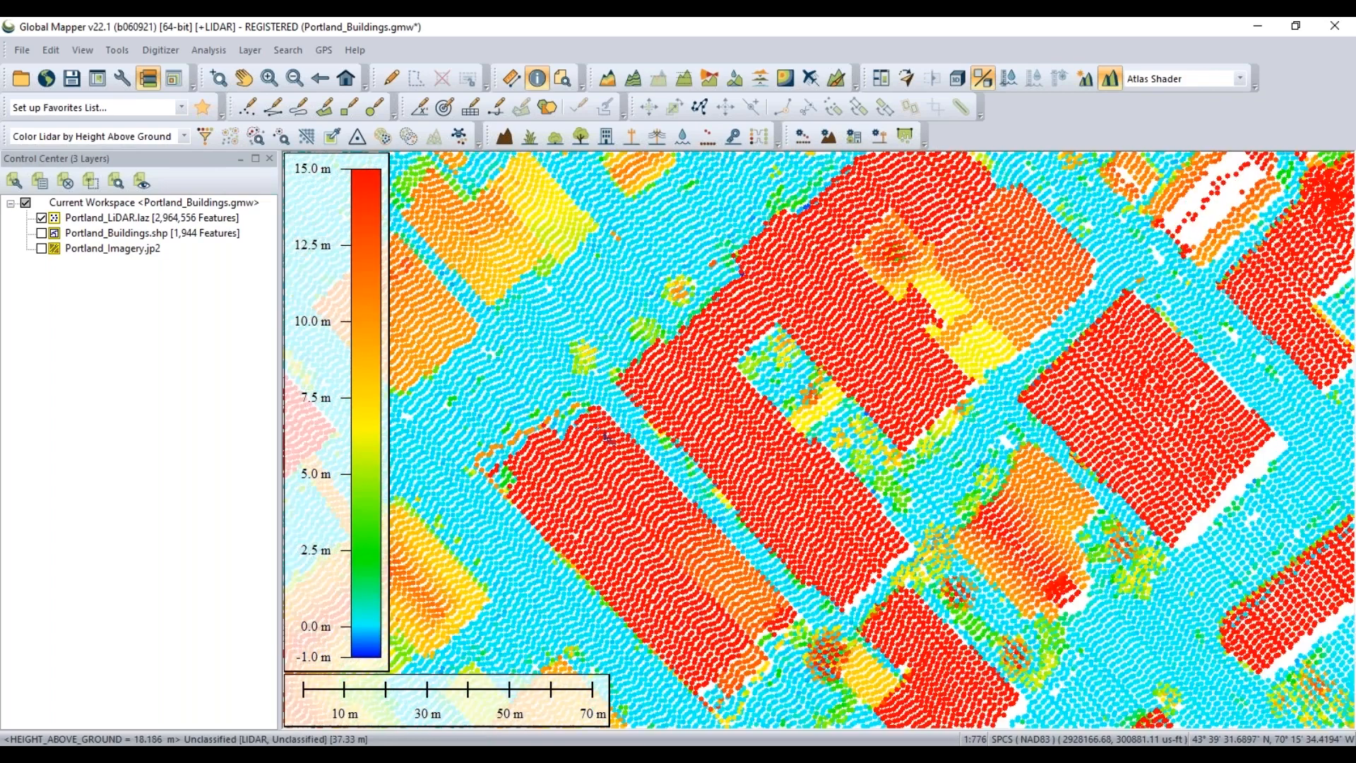
pyautogui.click(528, 396)
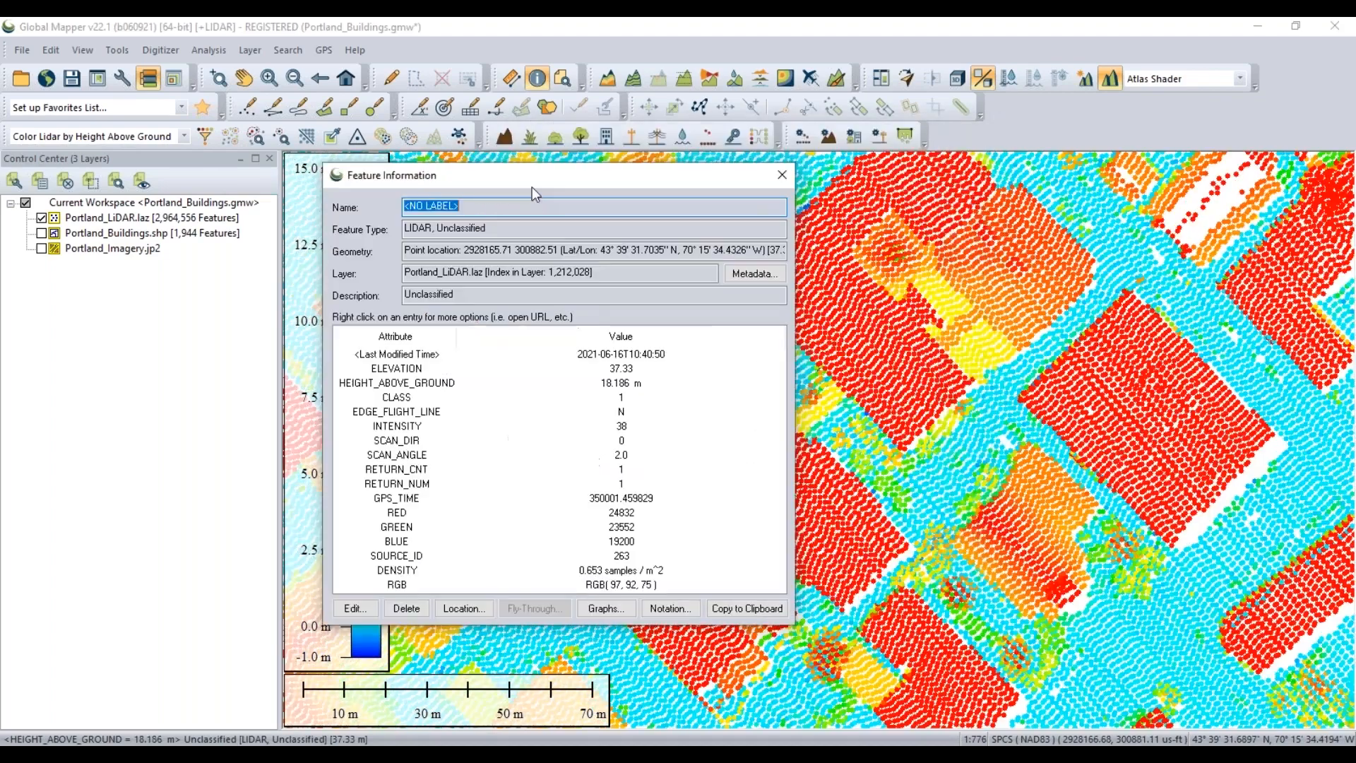
pyautogui.moveTo(532, 187); pyautogui.dragTo(520, 188)
pyautogui.click(400, 388)
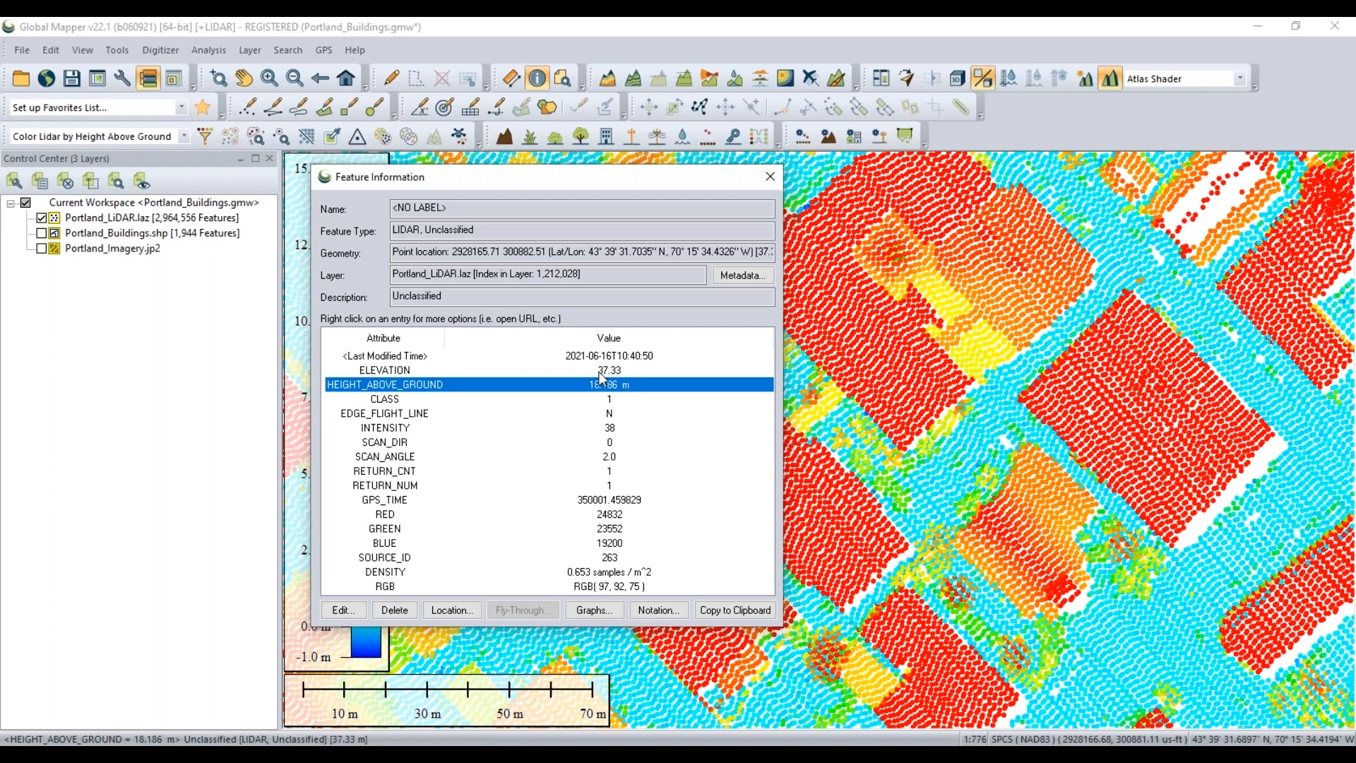
pyautogui.click(765, 175)
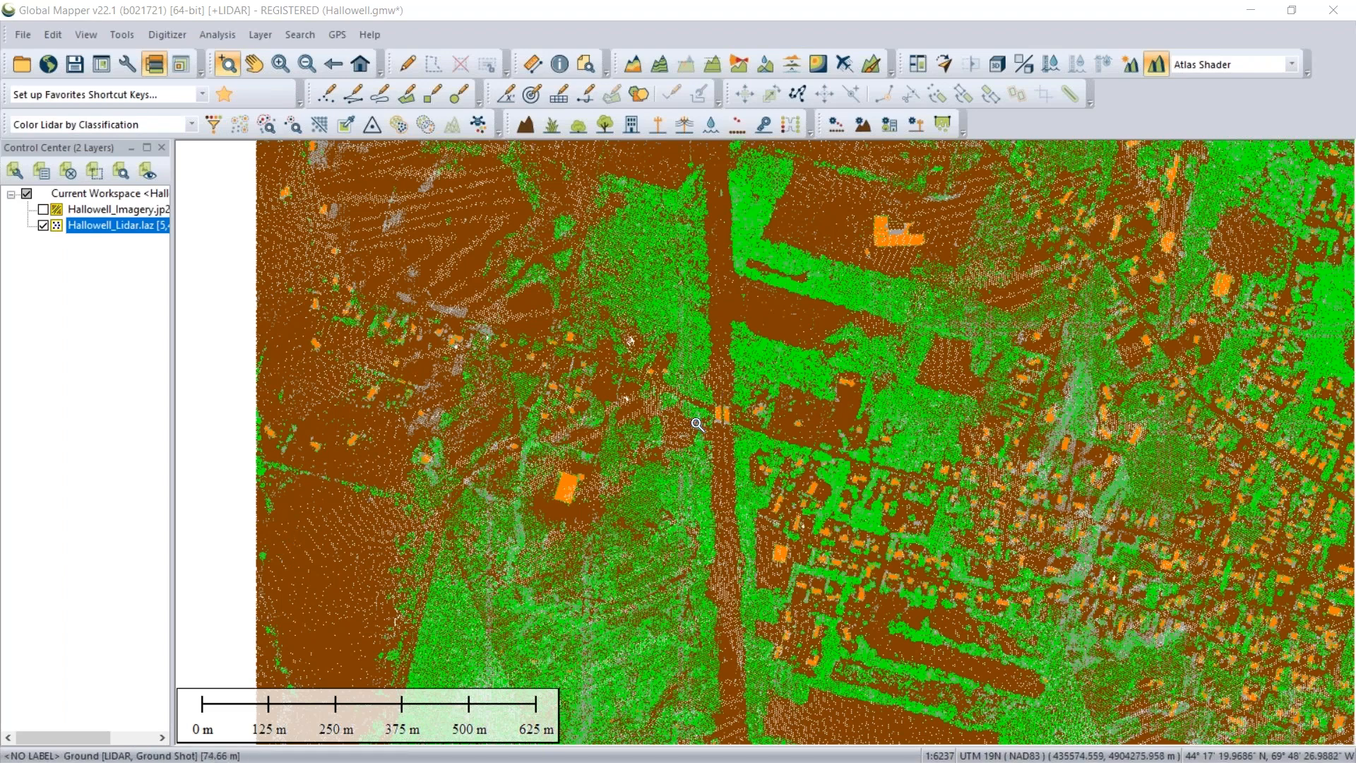
# In the Hallowell workspace, turn on Hallowell_Imagery.jp2 and compare the large L-shaped building's position in the imagery and the lidar
pyautogui.moveTo(858, 196); pyautogui.dragTo(940, 276)
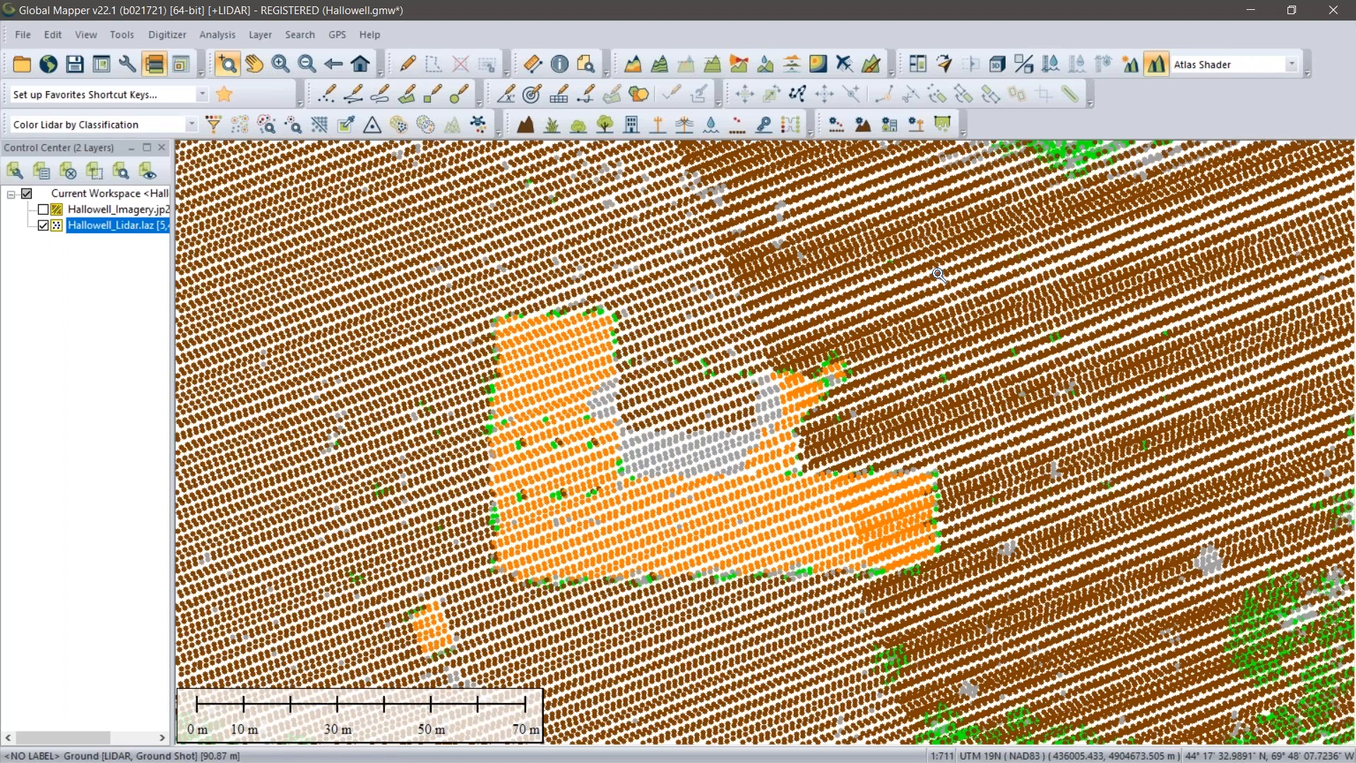
pyautogui.scroll(-1, 815, 454)
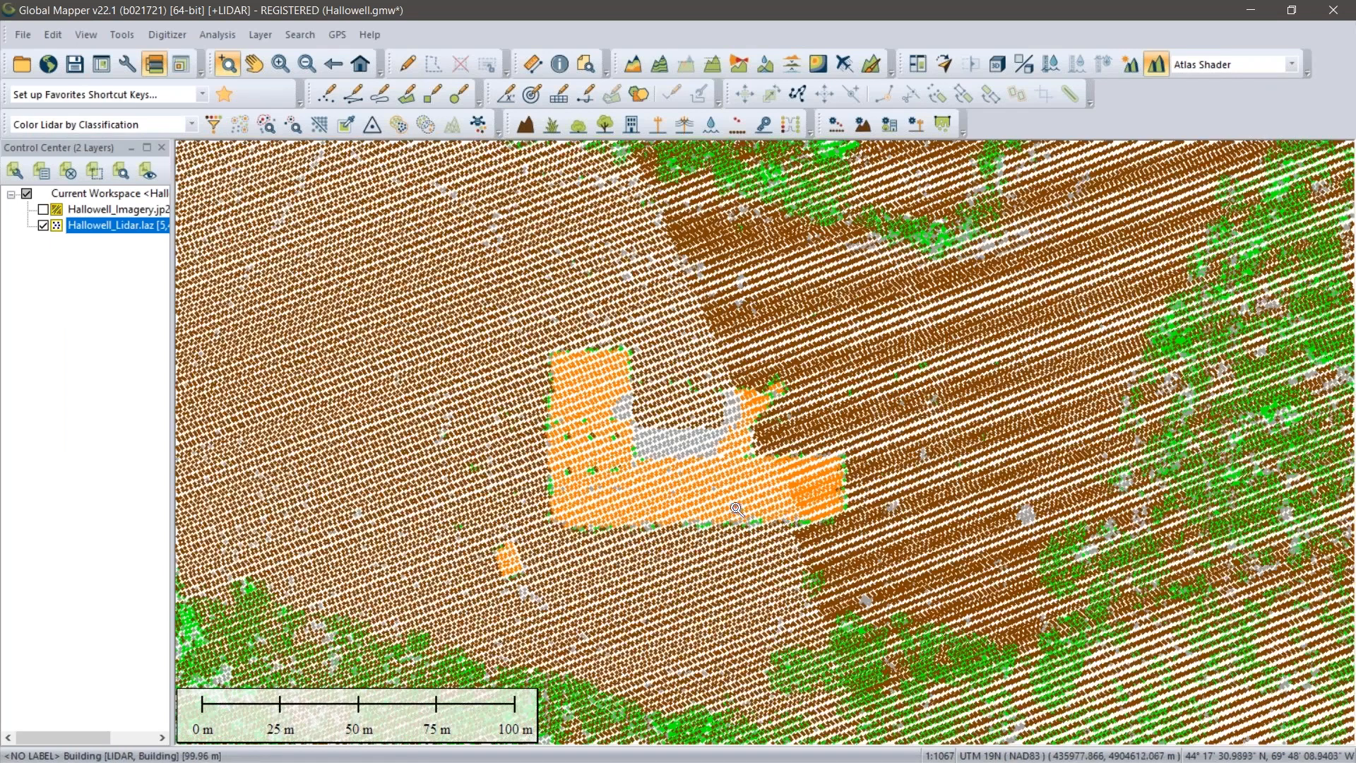
pyautogui.click(43, 210)
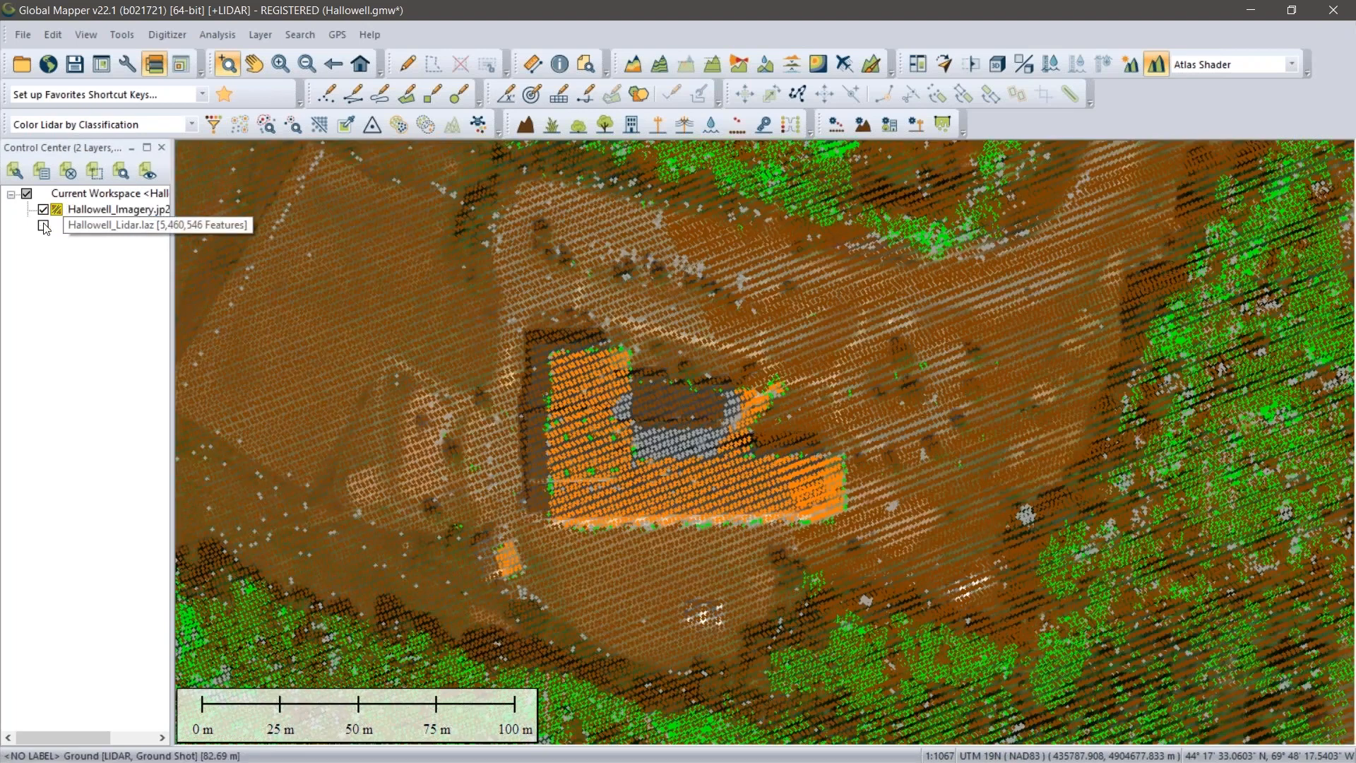
pyautogui.click(43, 225)
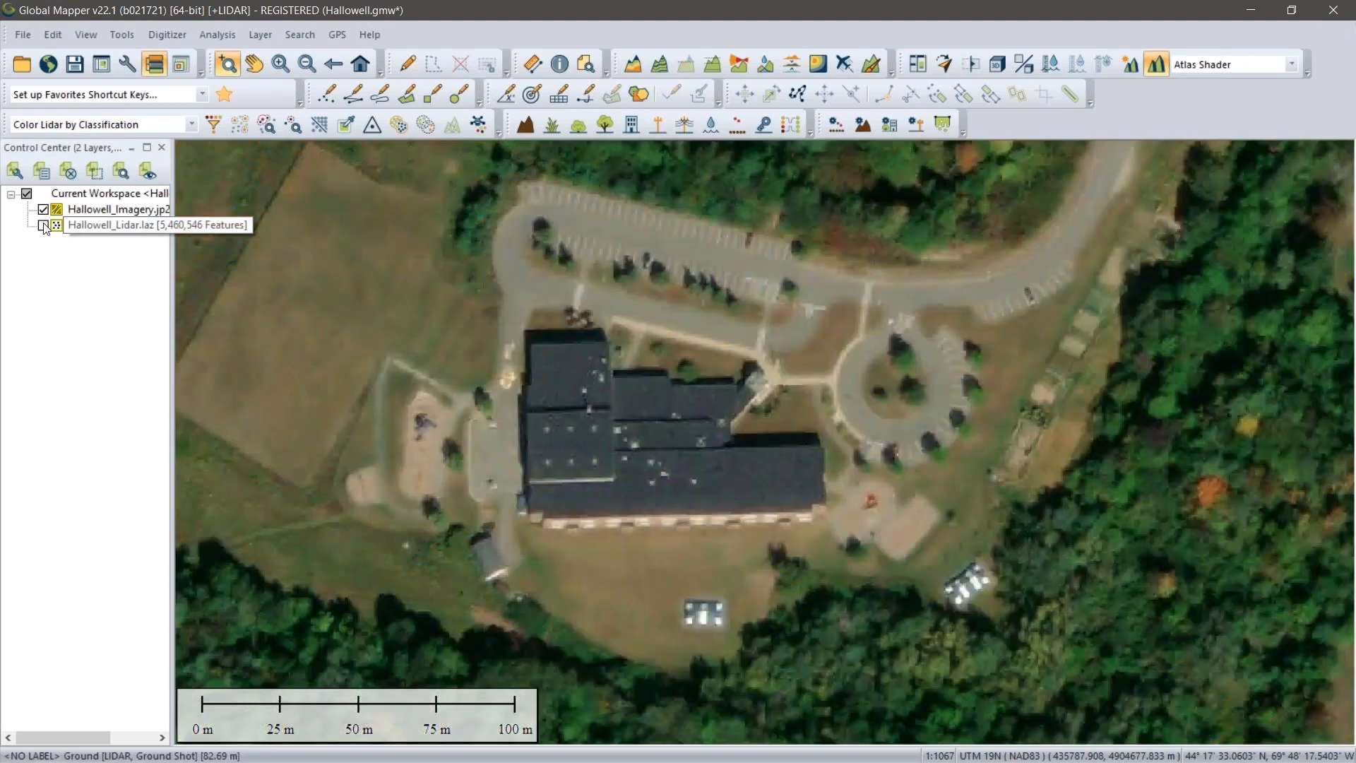
pyautogui.click(43, 226)
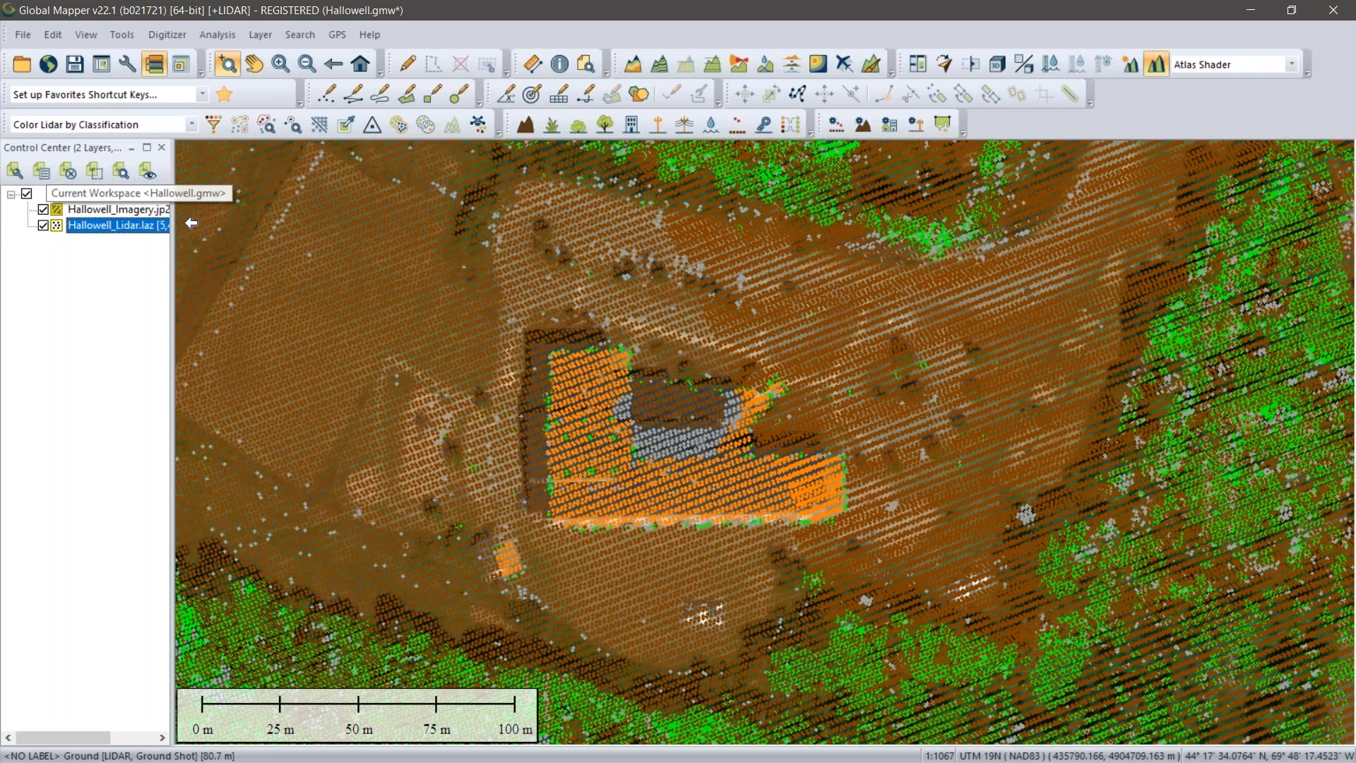
# Shift the Hallowell_Lidar.laz layer a fixed distance of 5 meters at a bearing of 280 degrees
pyautogui.rightClick(126, 226)
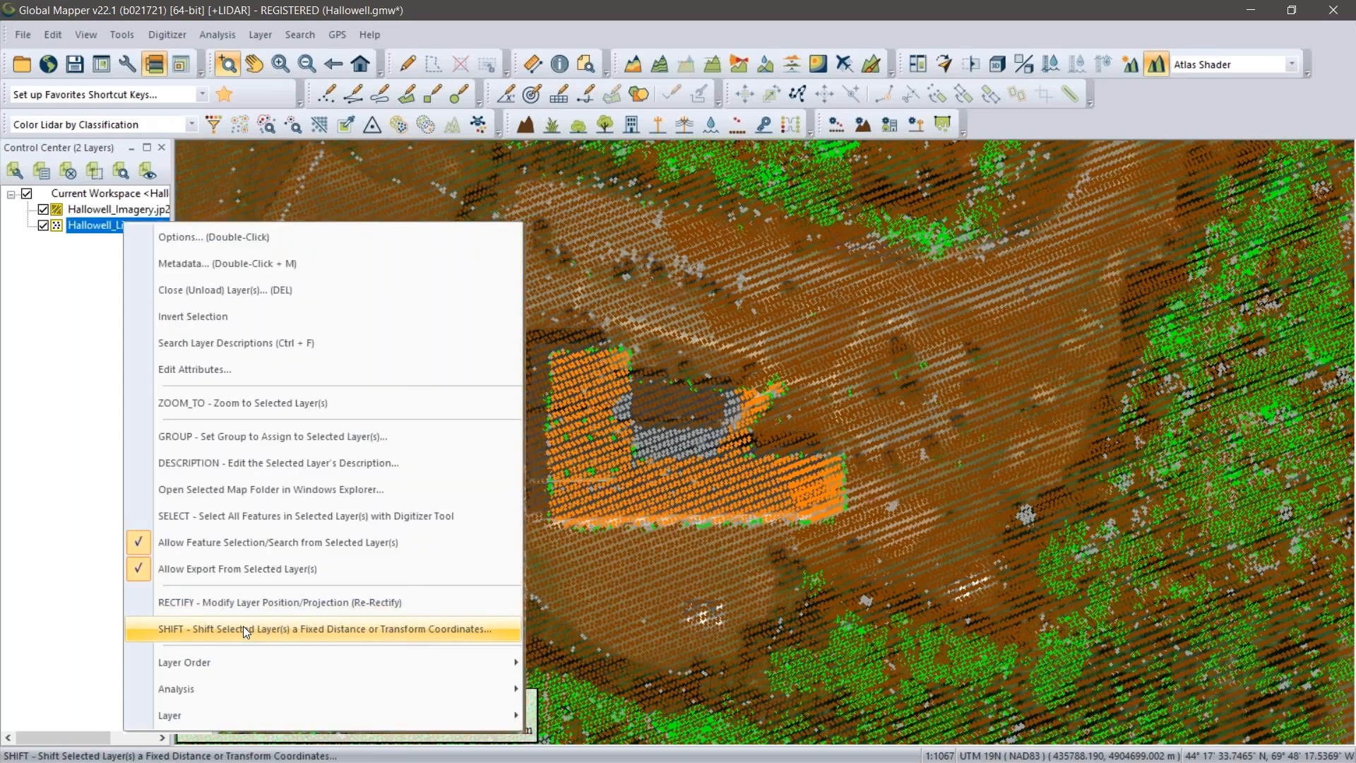
pyautogui.click(243, 628)
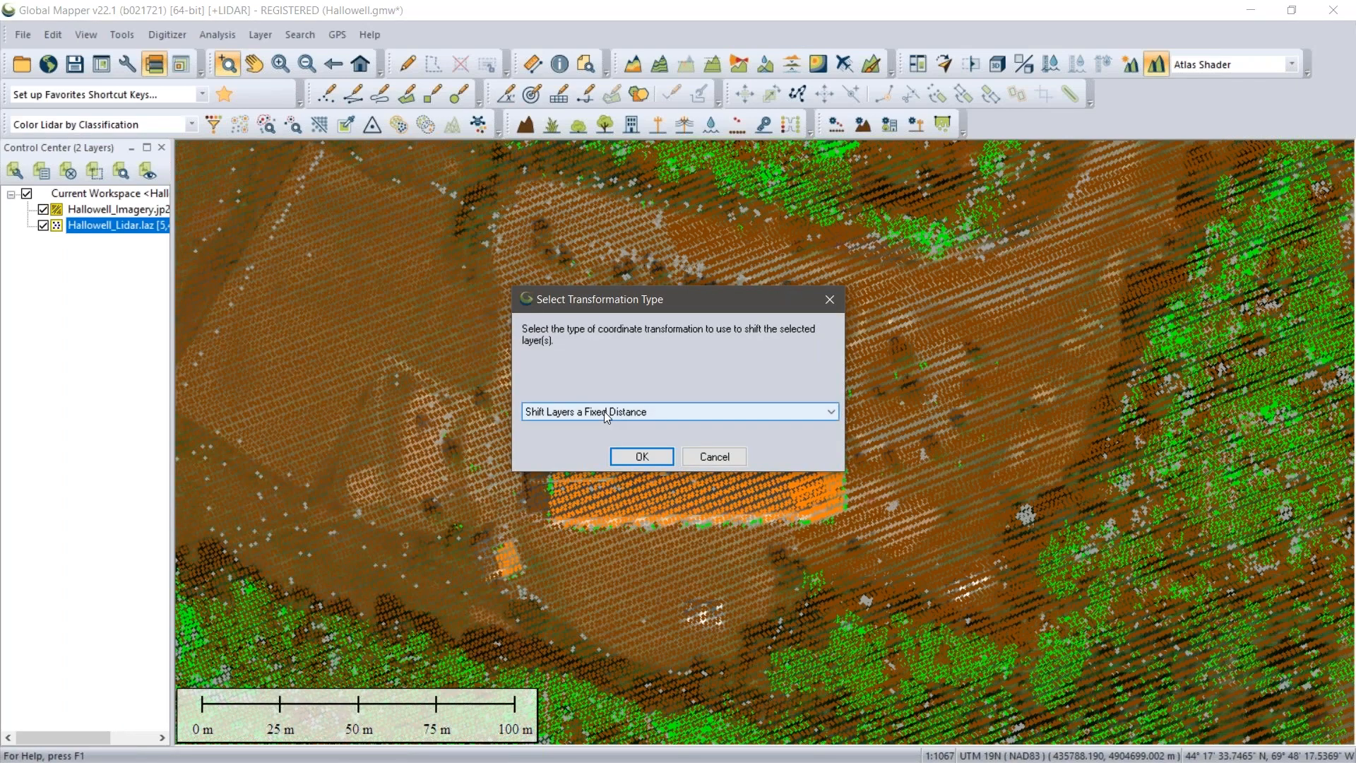
pyautogui.click(604, 411)
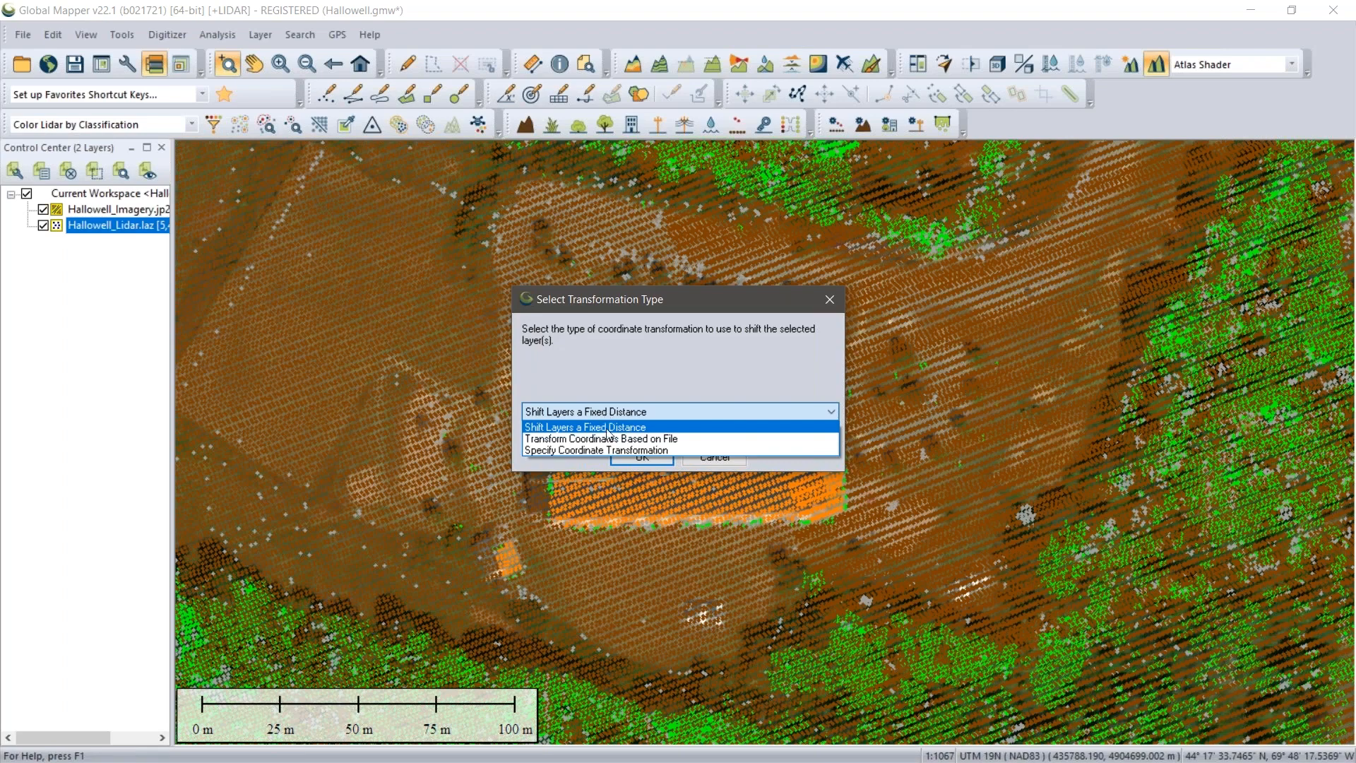
pyautogui.click(607, 427)
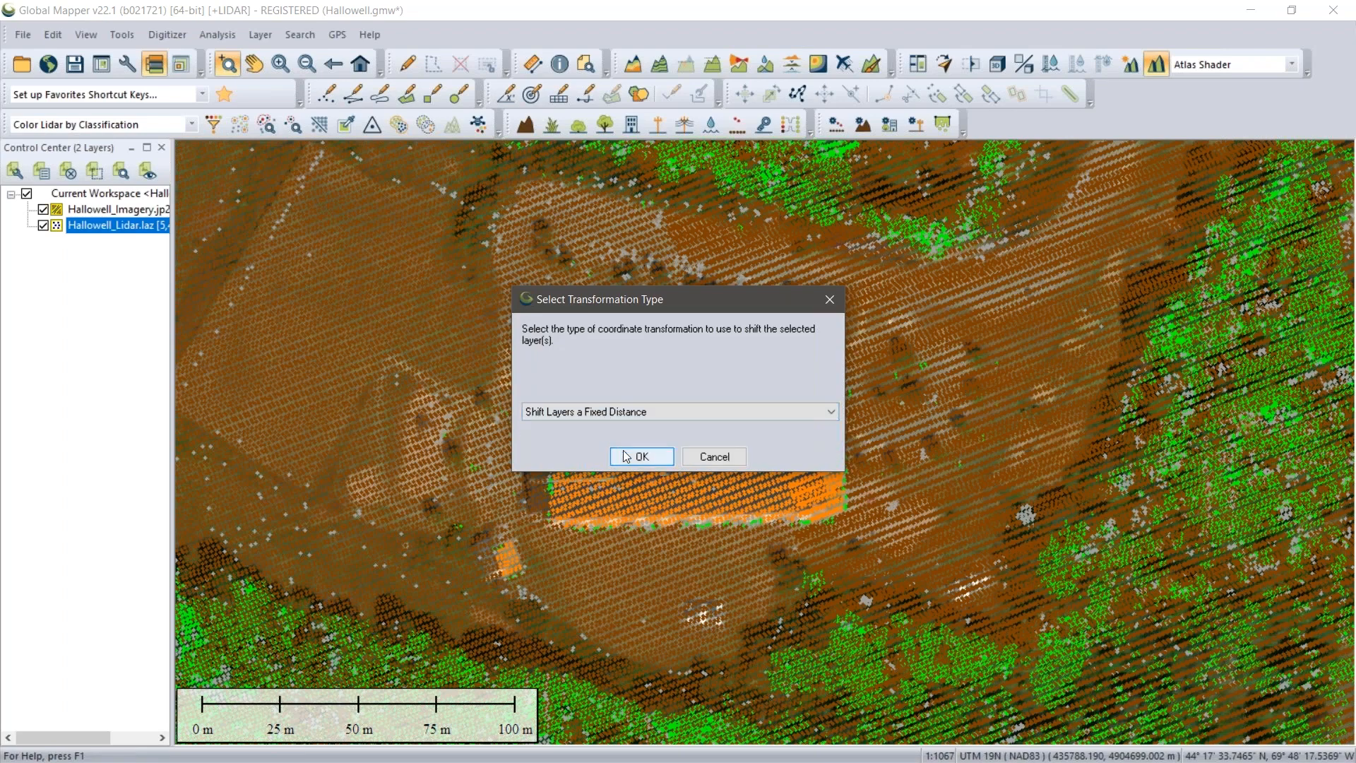
pyautogui.click(623, 451)
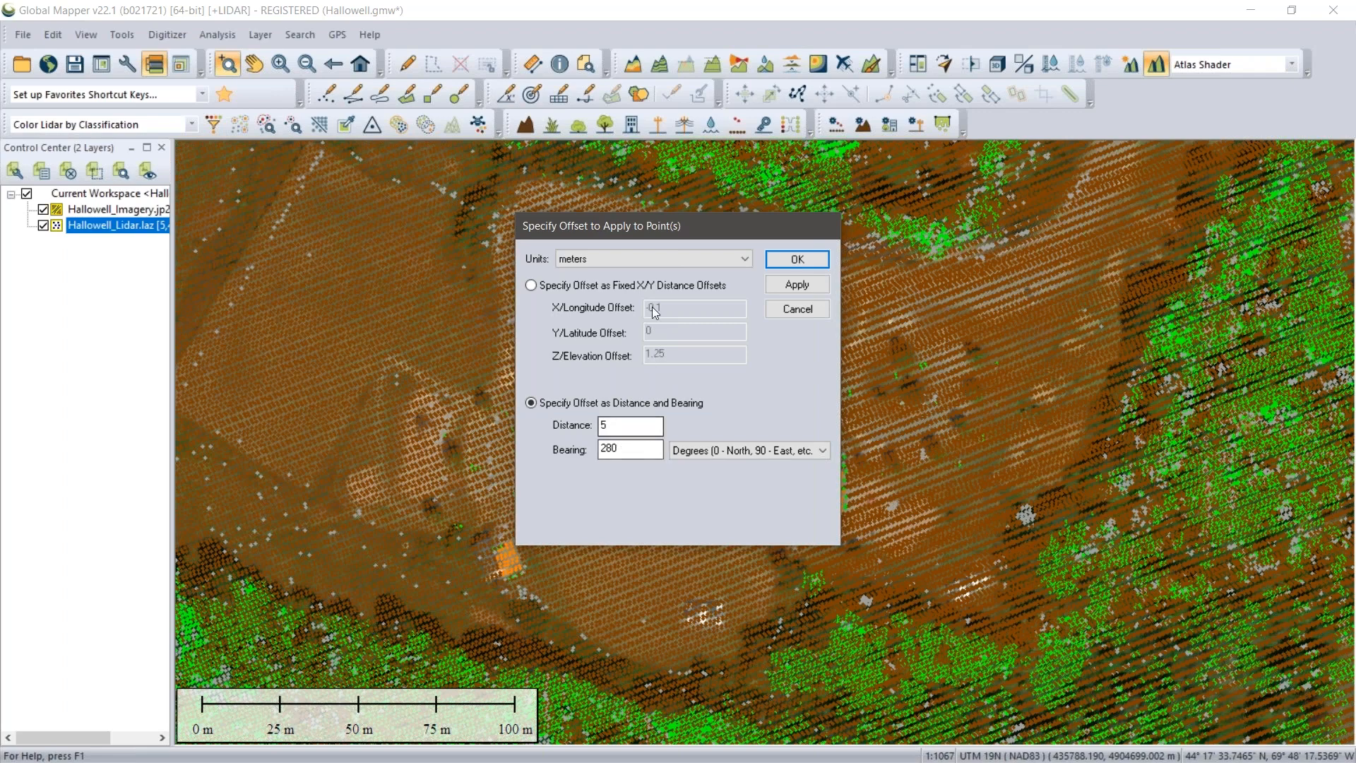
pyautogui.moveTo(668, 234); pyautogui.dragTo(884, 195)
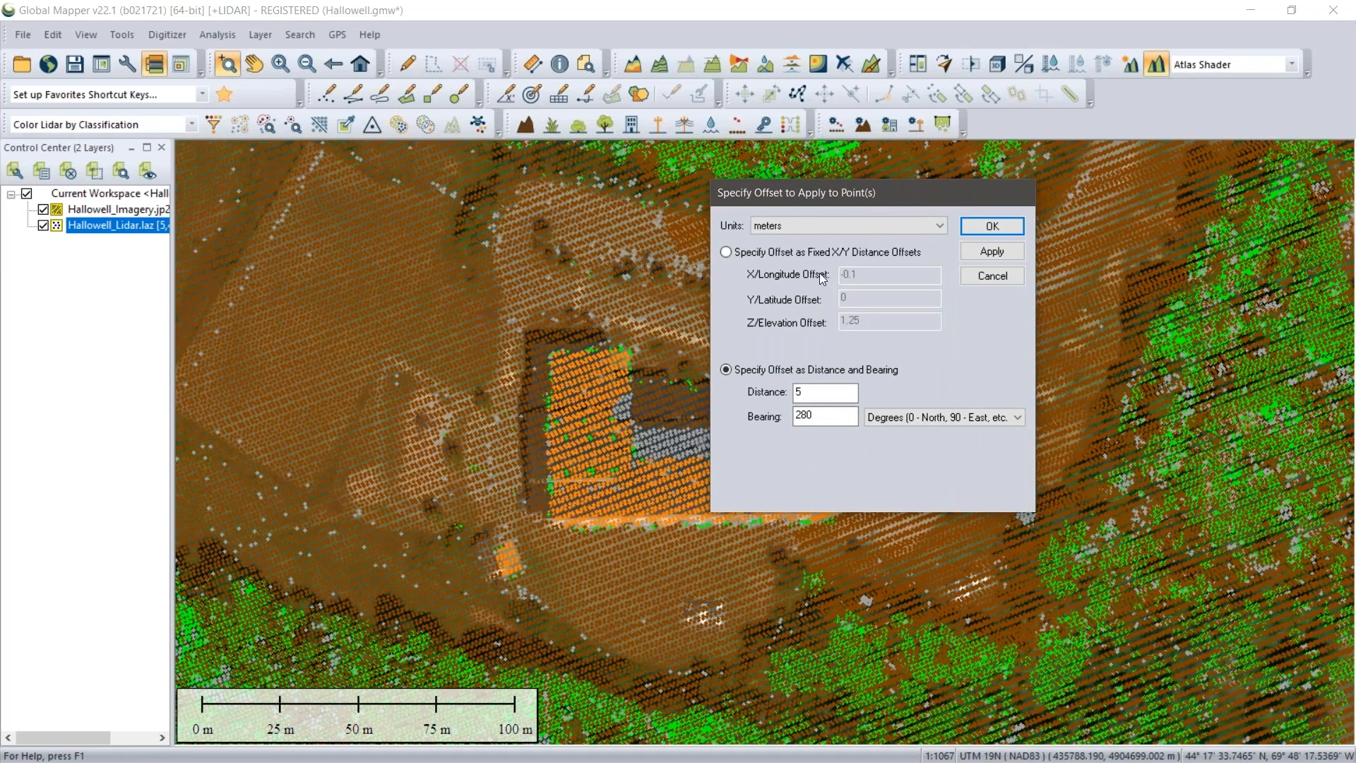
pyautogui.click(992, 227)
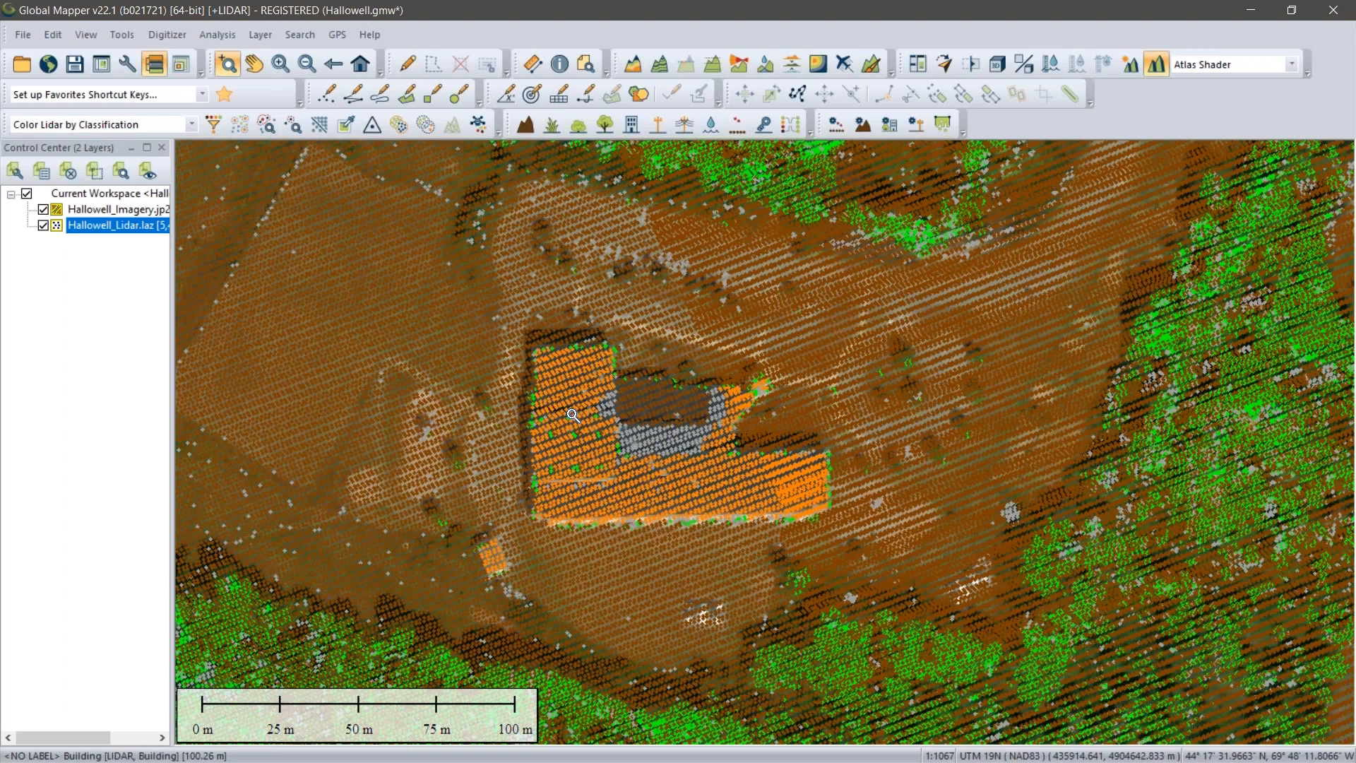
# Try to rectify Hallowell_Lidar.laz by picking the L-shaped building's northwest corner as a source control point, and close without applying
pyautogui.rightClick(130, 232)
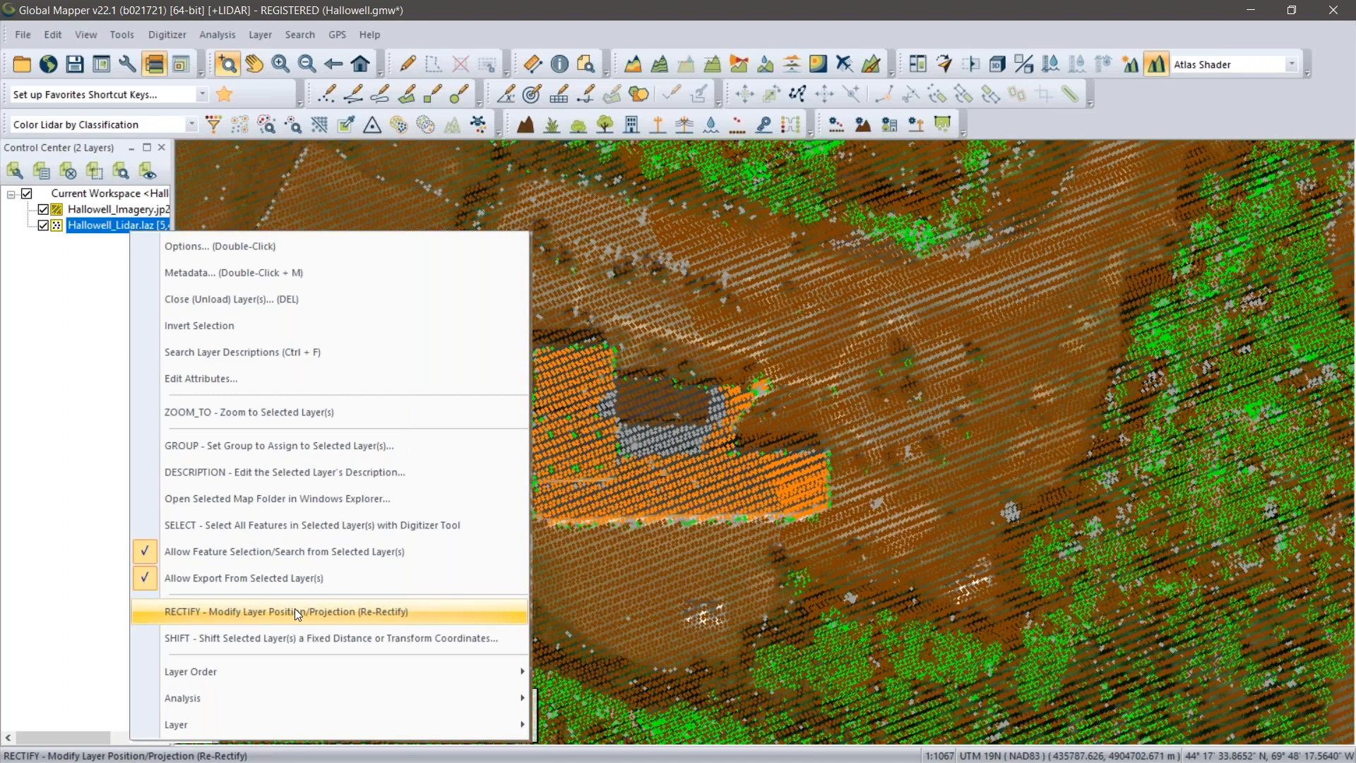
pyautogui.click(295, 610)
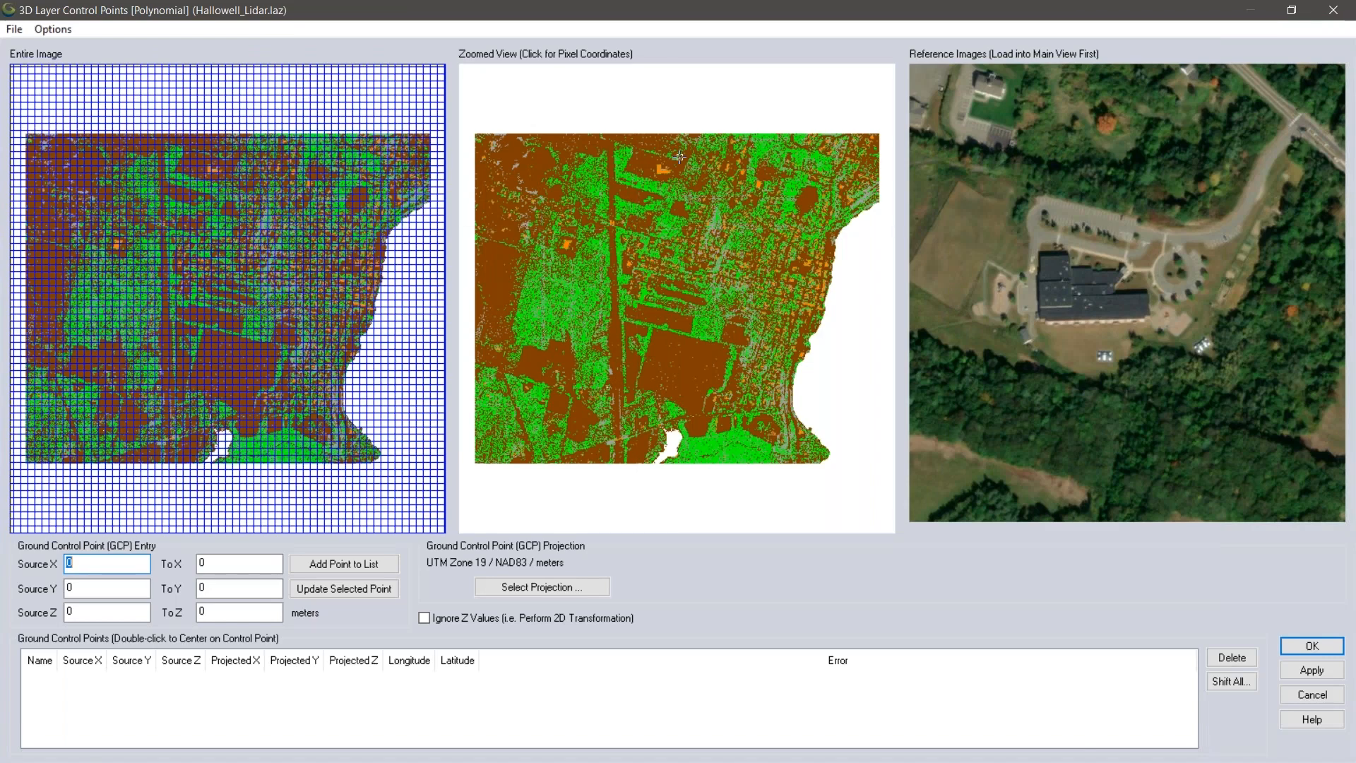
pyautogui.moveTo(652, 154); pyautogui.dragTo(686, 183)
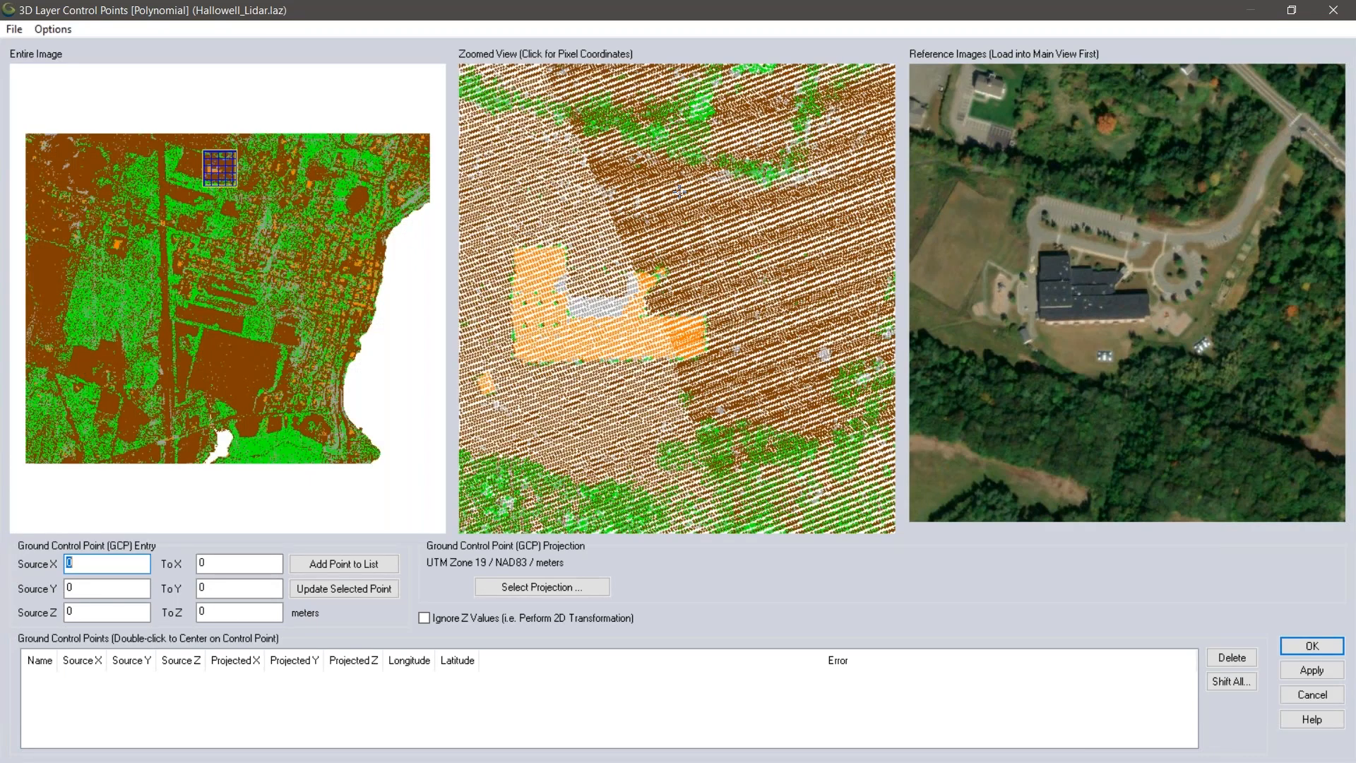
pyautogui.click(520, 247)
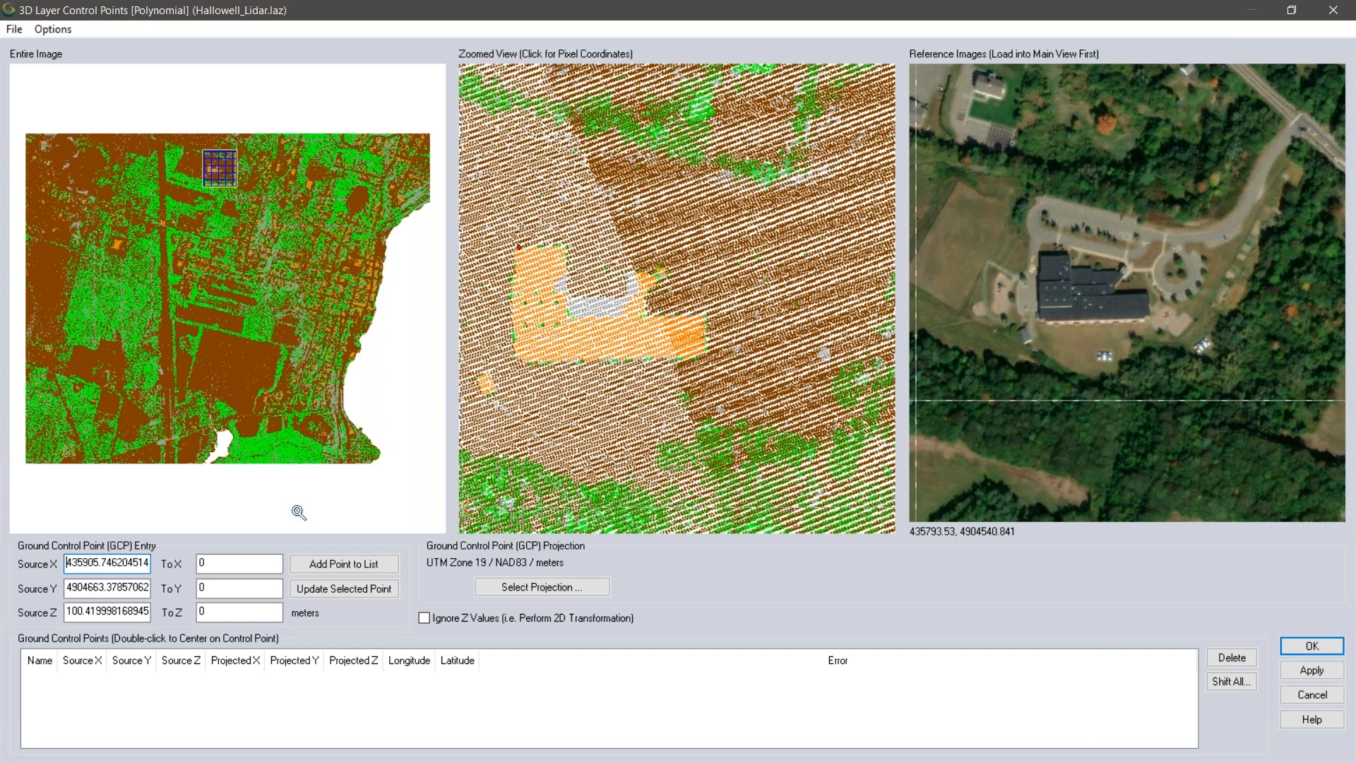
pyautogui.click(1339, 17)
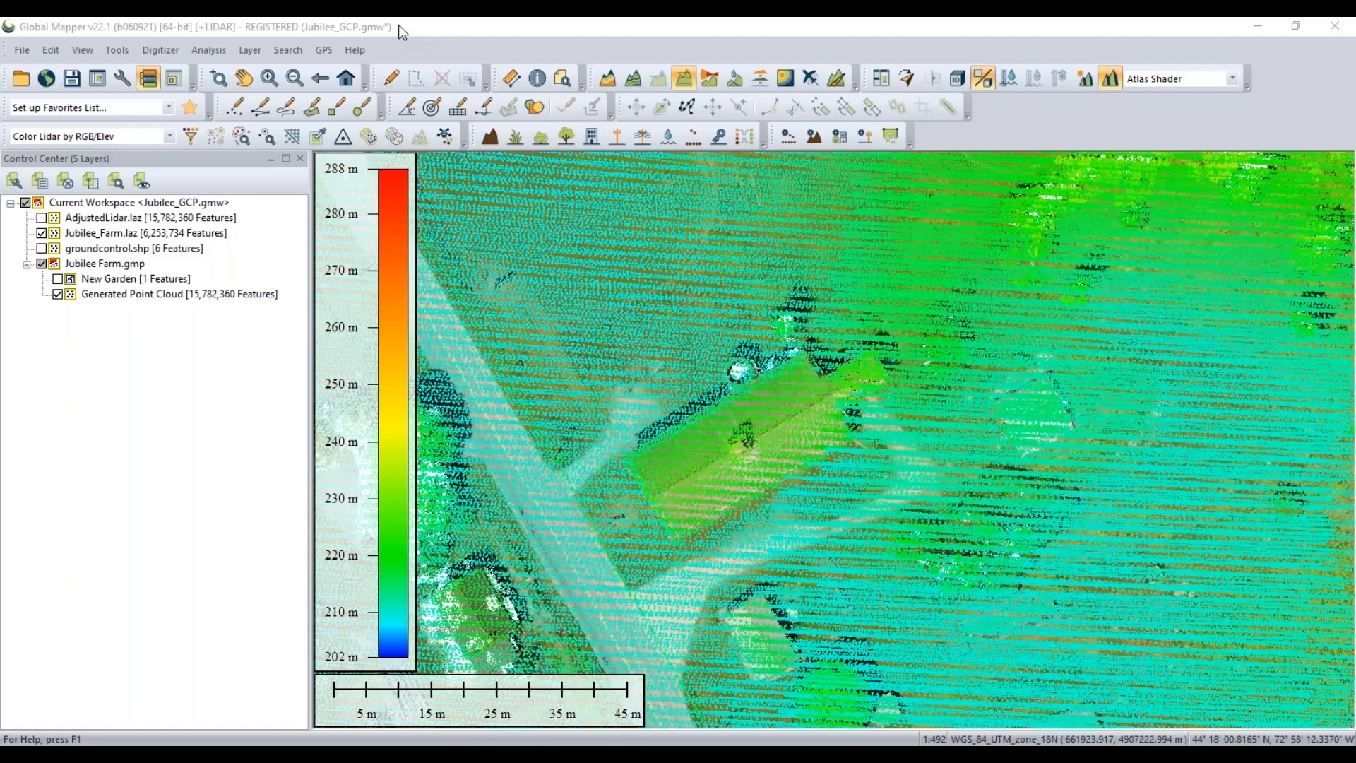
# Turn off Jubilee_Farm.laz in the Jubilee_GCP workspace to inspect the Generated Point Cloud on its own, and turn it back on
pyautogui.click(343, 137)
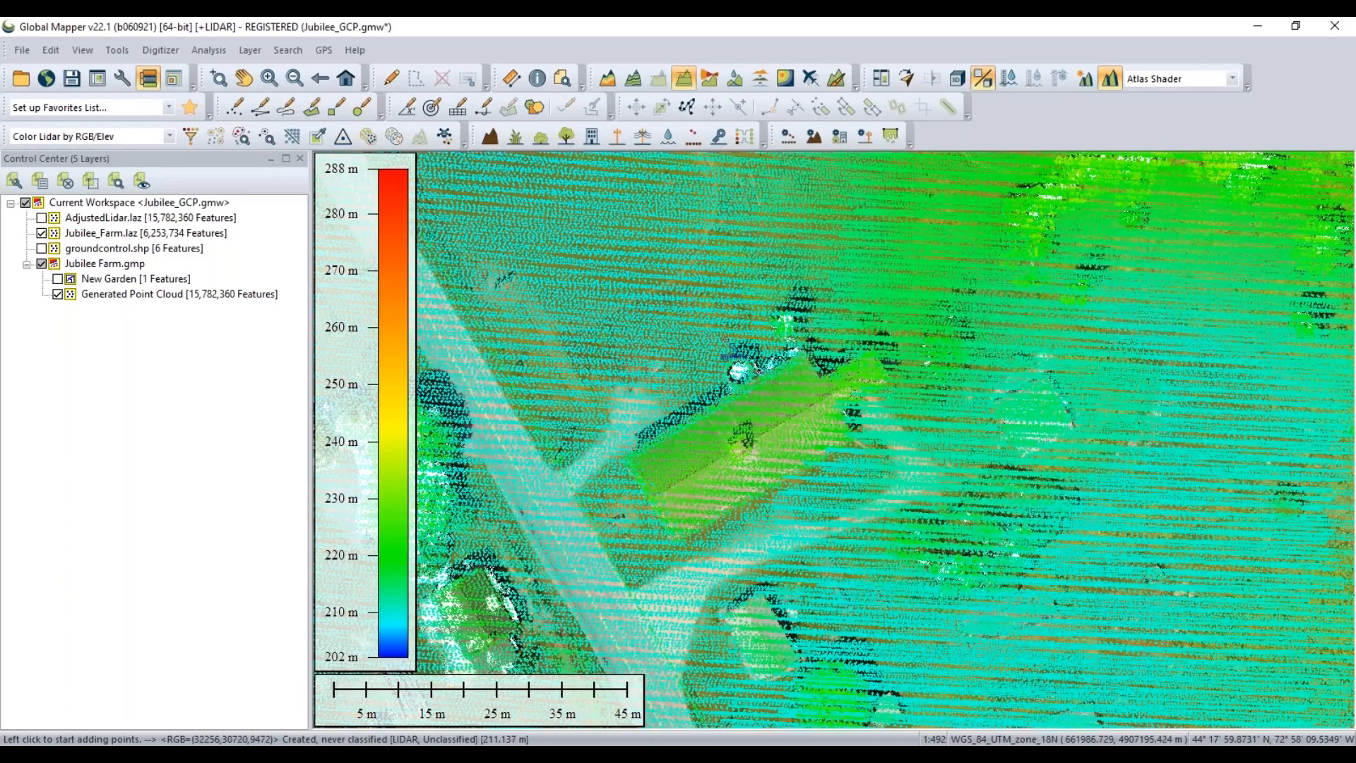
pyautogui.click(41, 234)
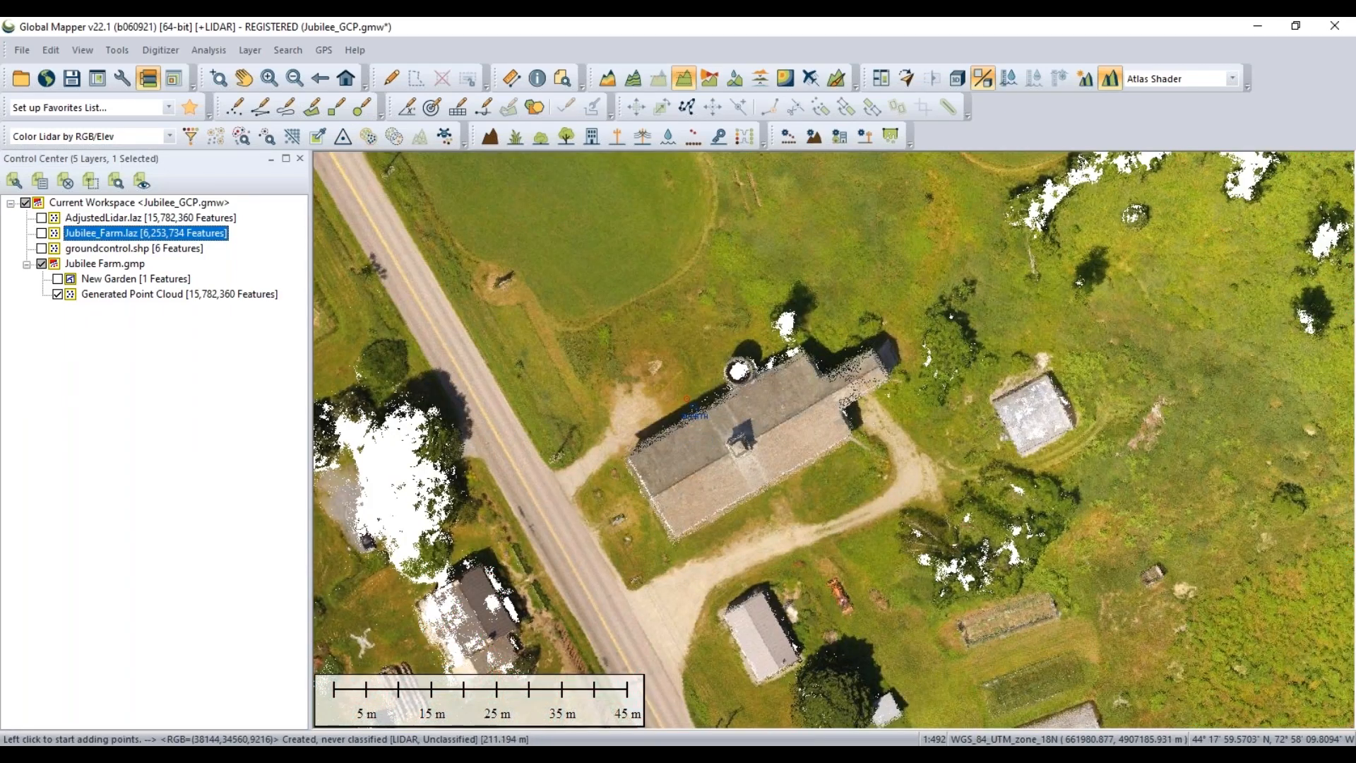
pyautogui.scroll(-1, 699, 392)
pyautogui.scroll(-3, 701, 394)
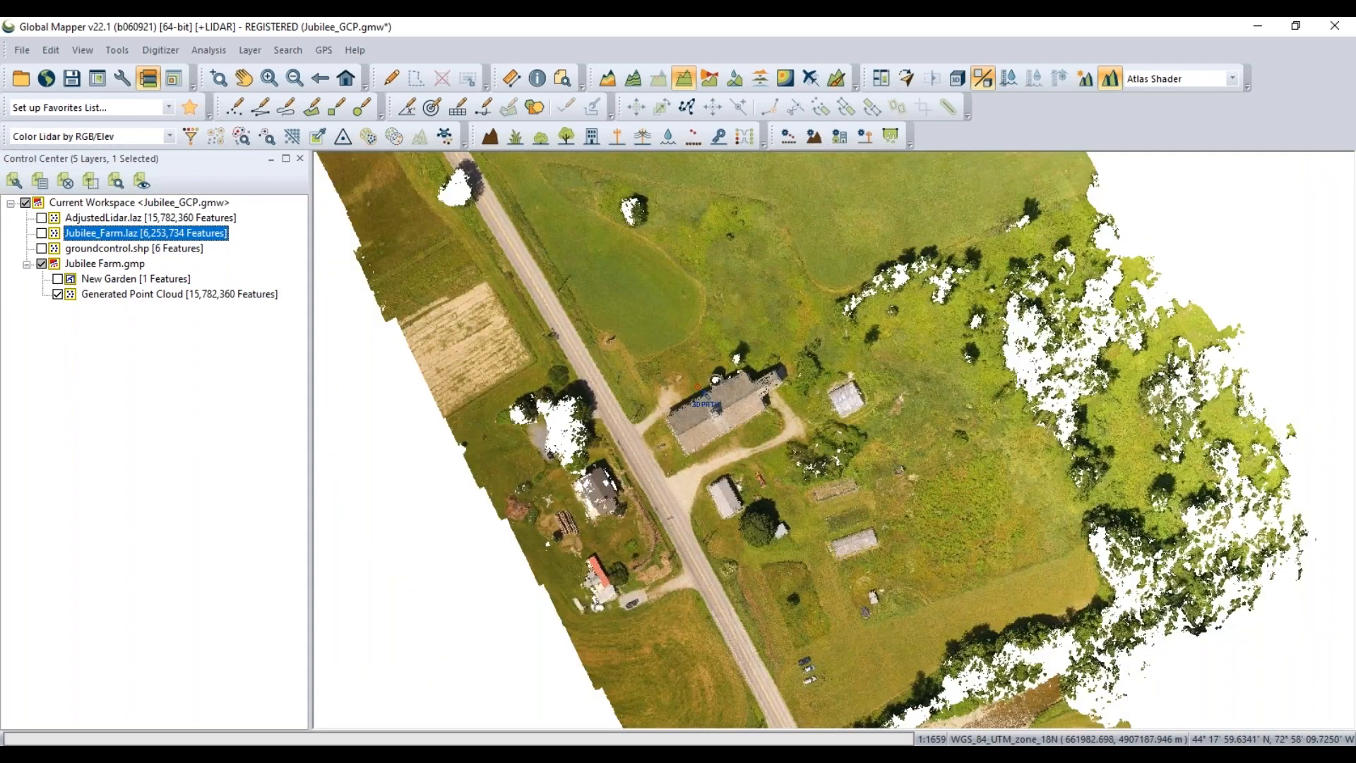
pyautogui.scroll(1, 585, 393)
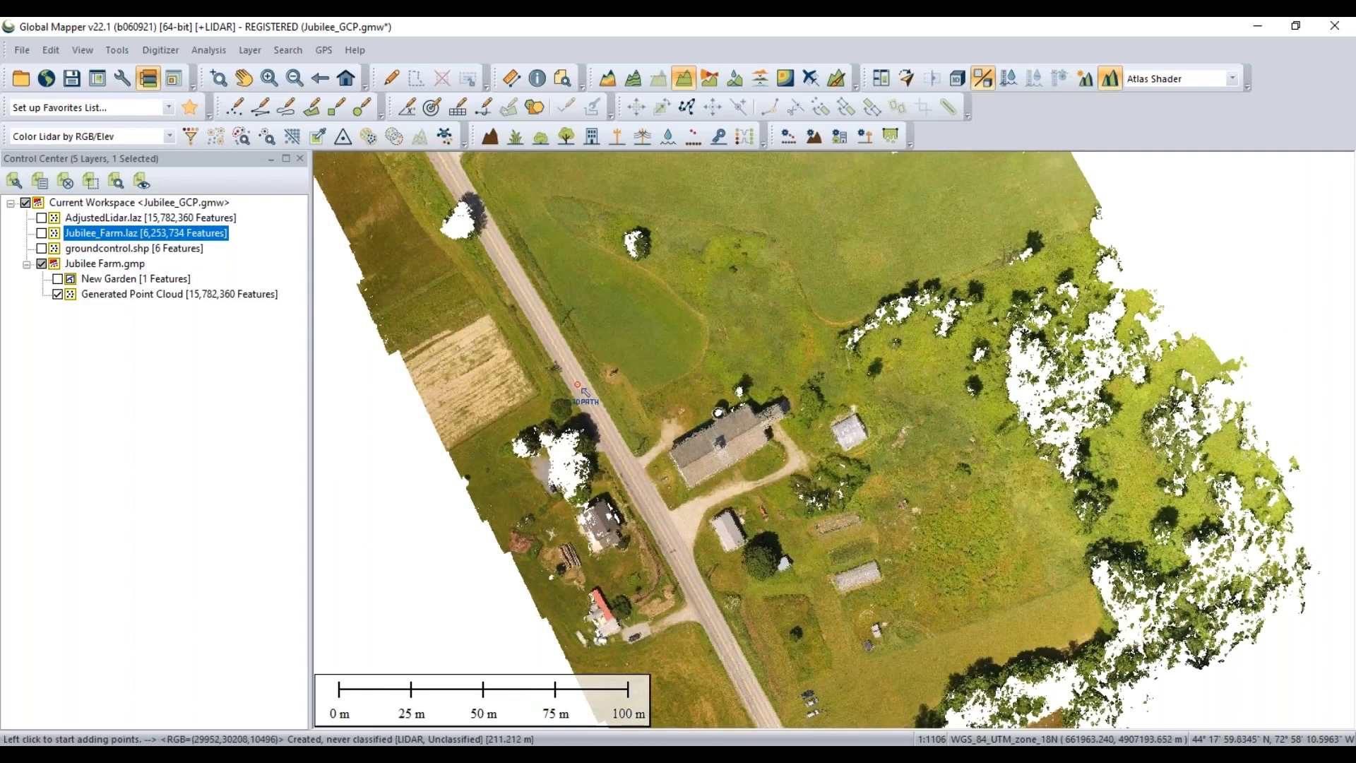
pyautogui.click(41, 234)
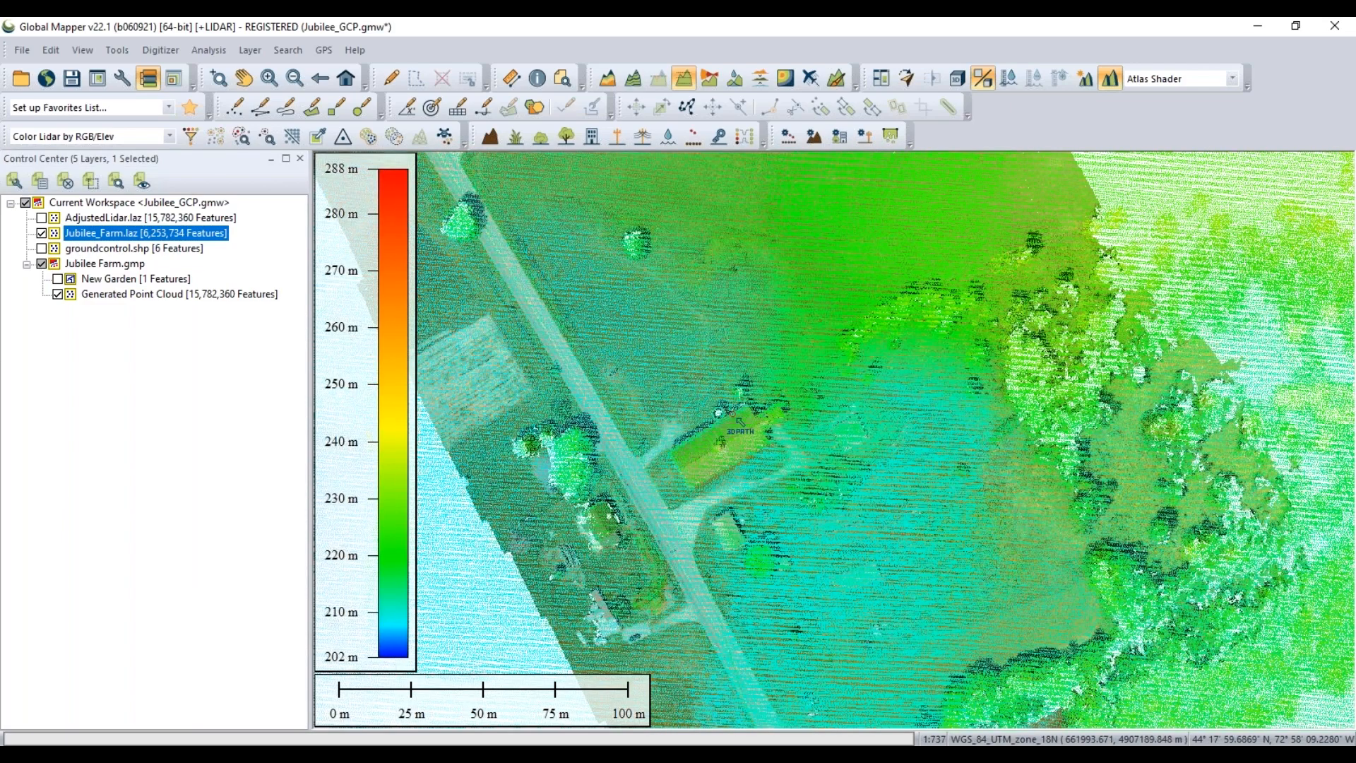
# Draw a path profile about 43 m long across the large barn and compare the two point clouds' elevations in cross-section
pyautogui.scroll(1, 739, 422)
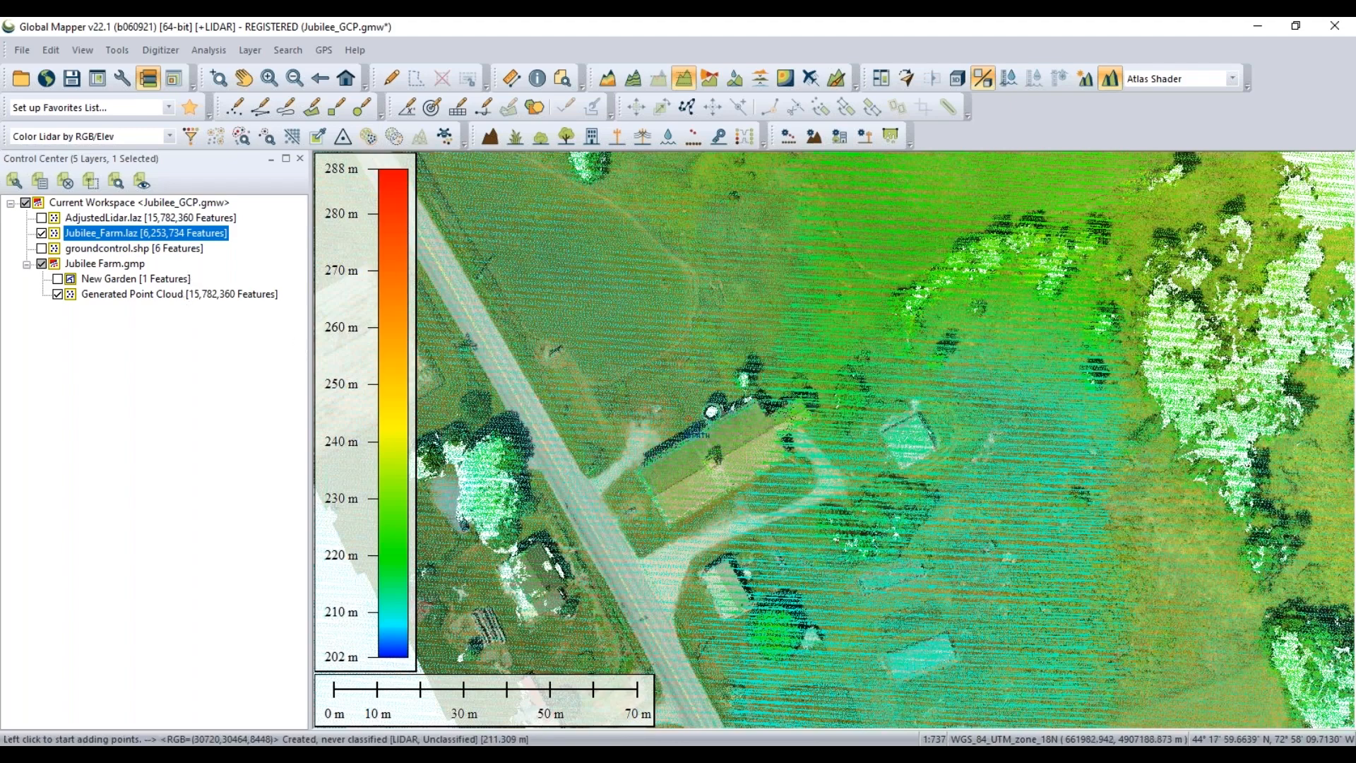
pyautogui.click(638, 394)
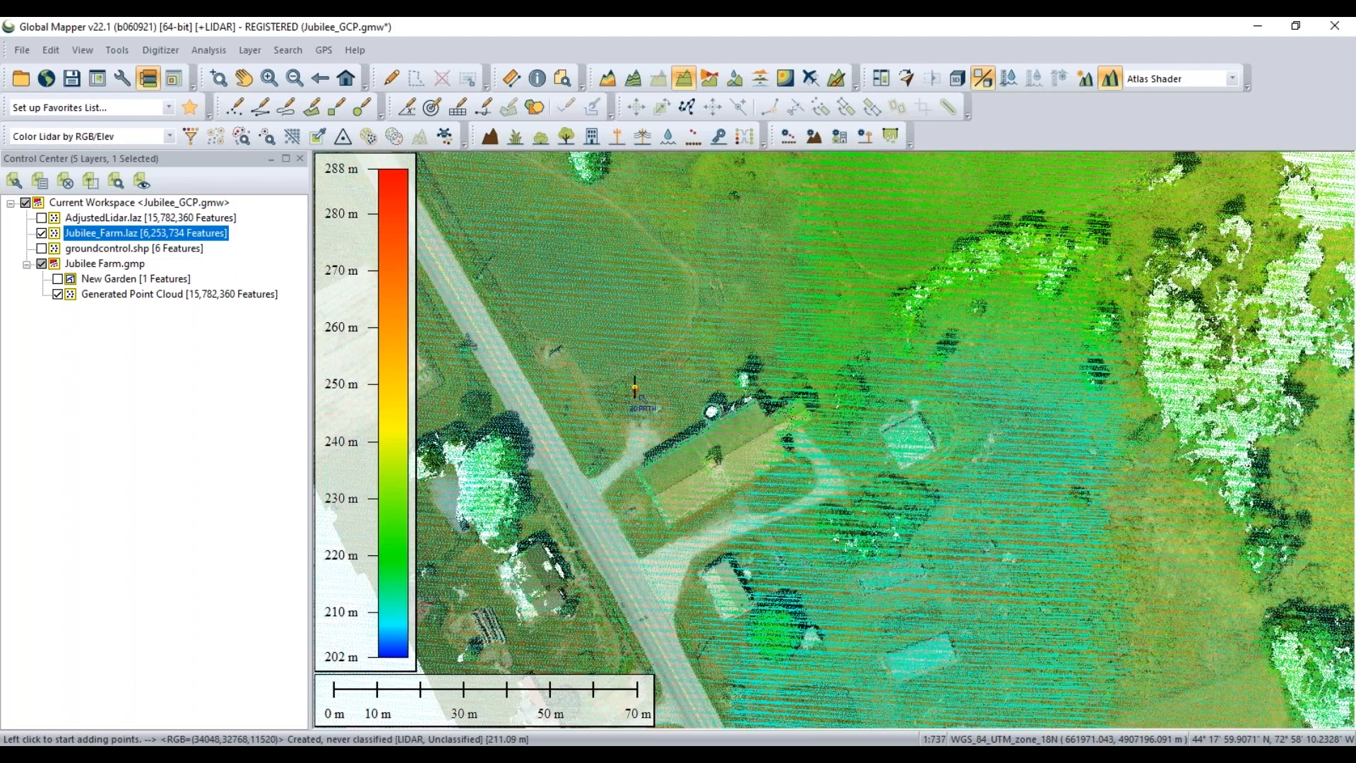
pyautogui.rightClick(742, 551)
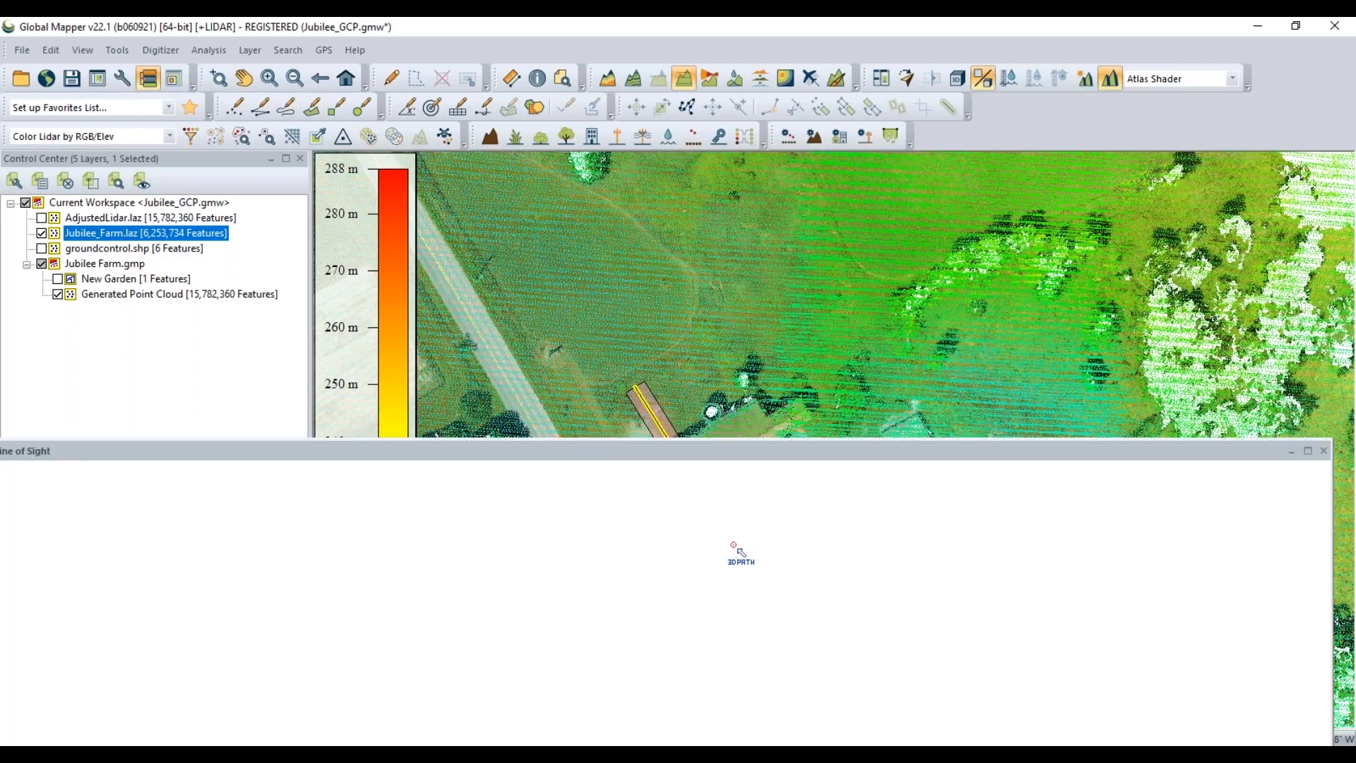
pyautogui.moveTo(736, 456); pyautogui.dragTo(795, 380)
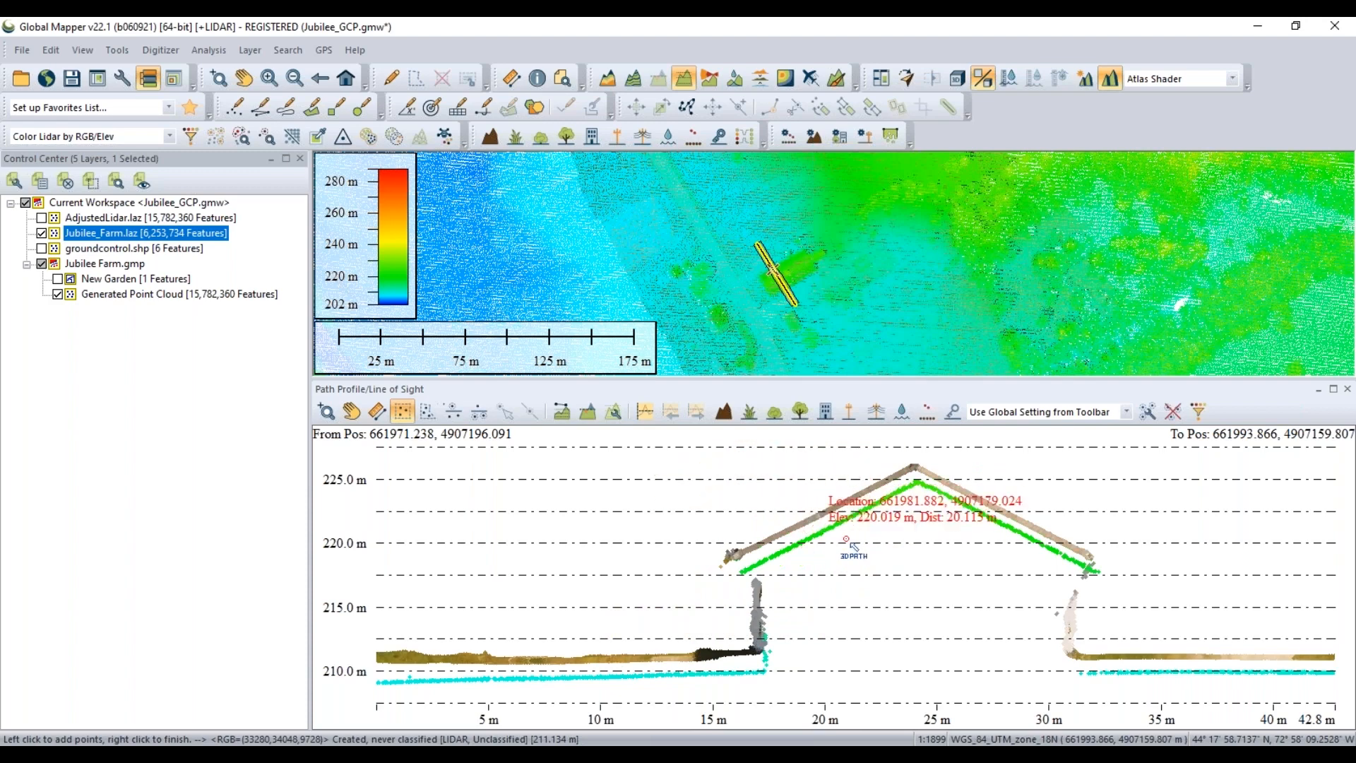
pyautogui.scroll(1, 811, 552)
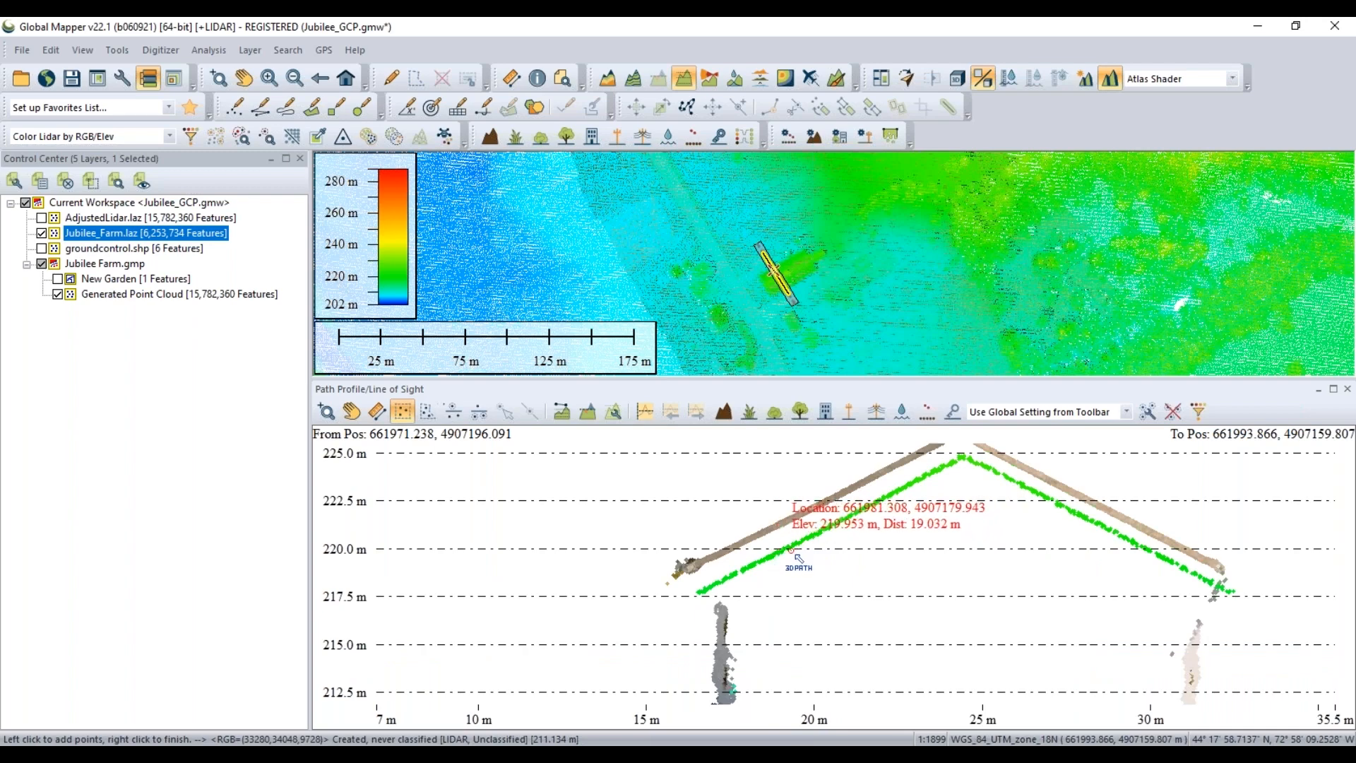
pyautogui.scroll(-1, 797, 558)
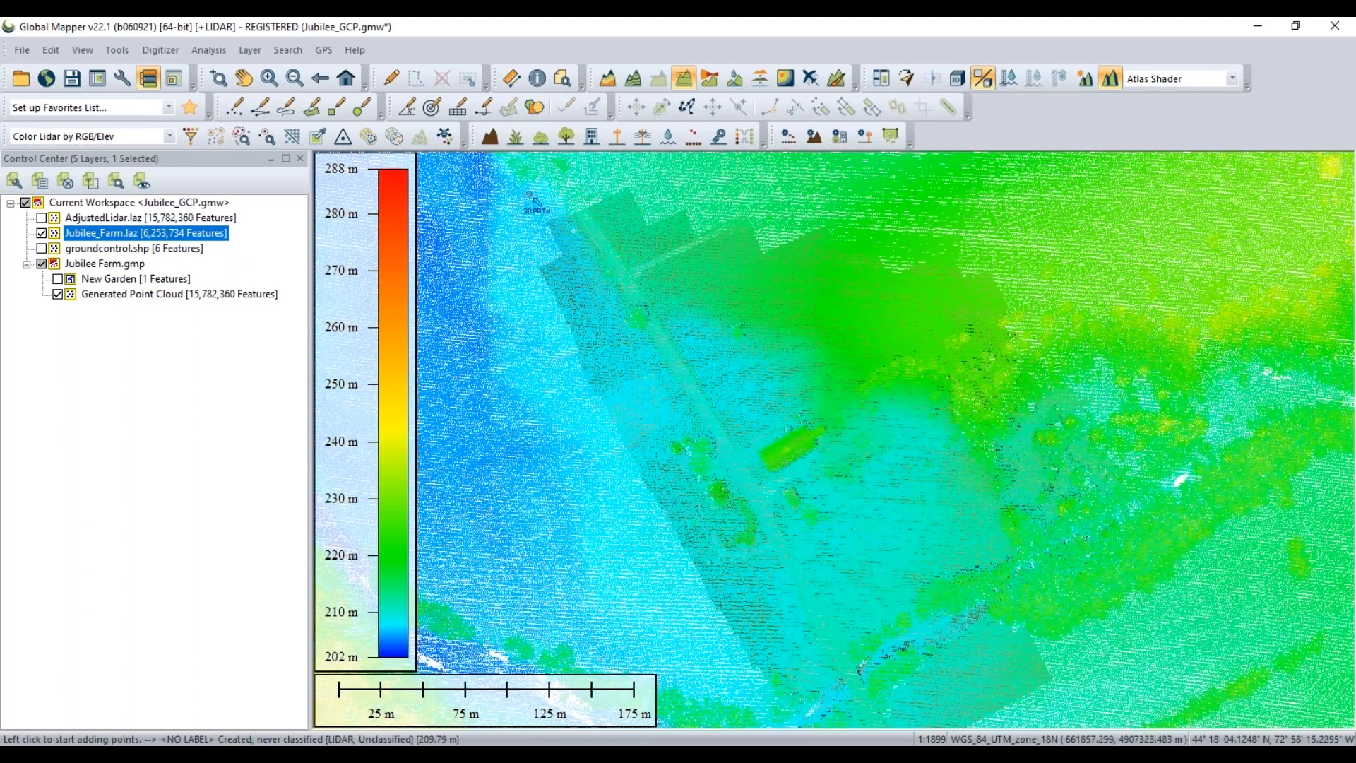
# Set up Fit Lidar Clouds Together with Jubilee_Farm.laz as the cloud to compare against and Generated Point Cloud as the cloud to adjust
pyautogui.click(368, 137)
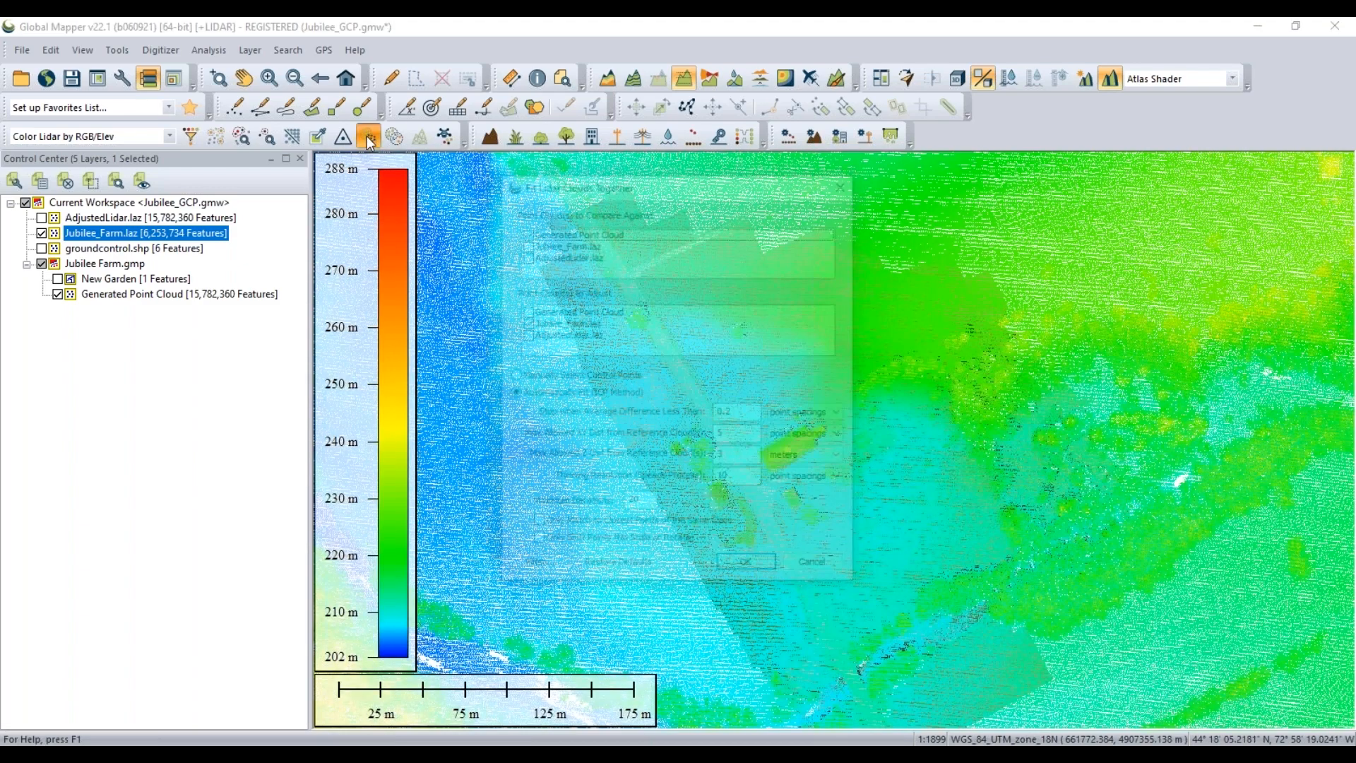
pyautogui.moveTo(585, 189); pyautogui.dragTo(558, 224)
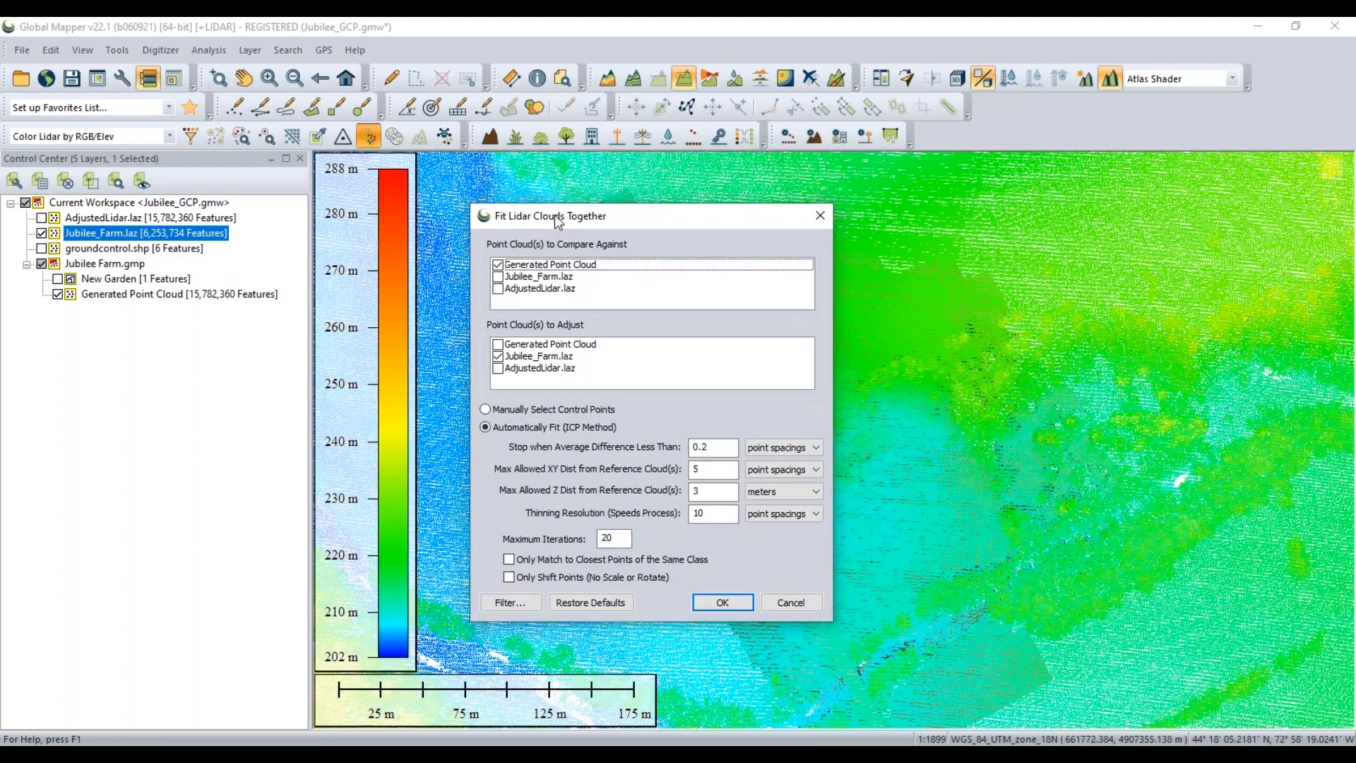
pyautogui.click(553, 267)
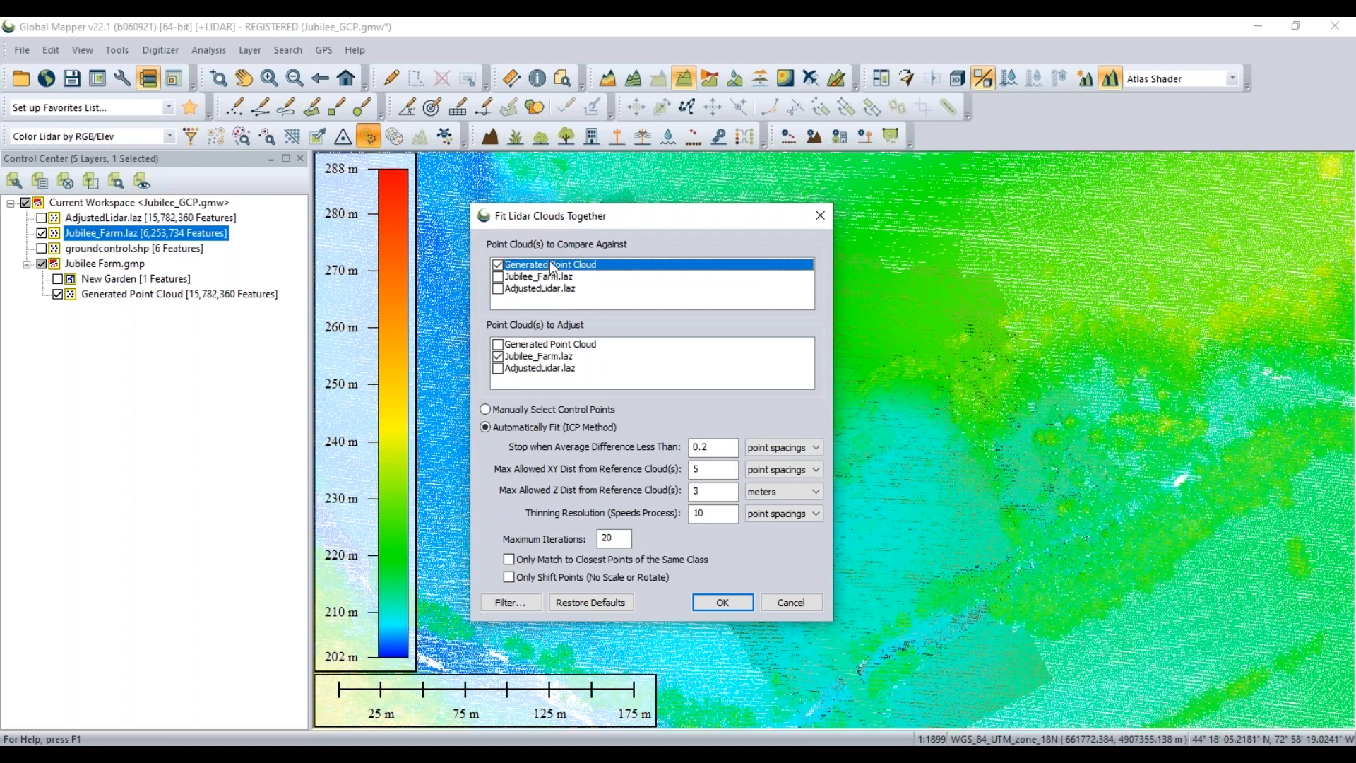
pyautogui.click(558, 357)
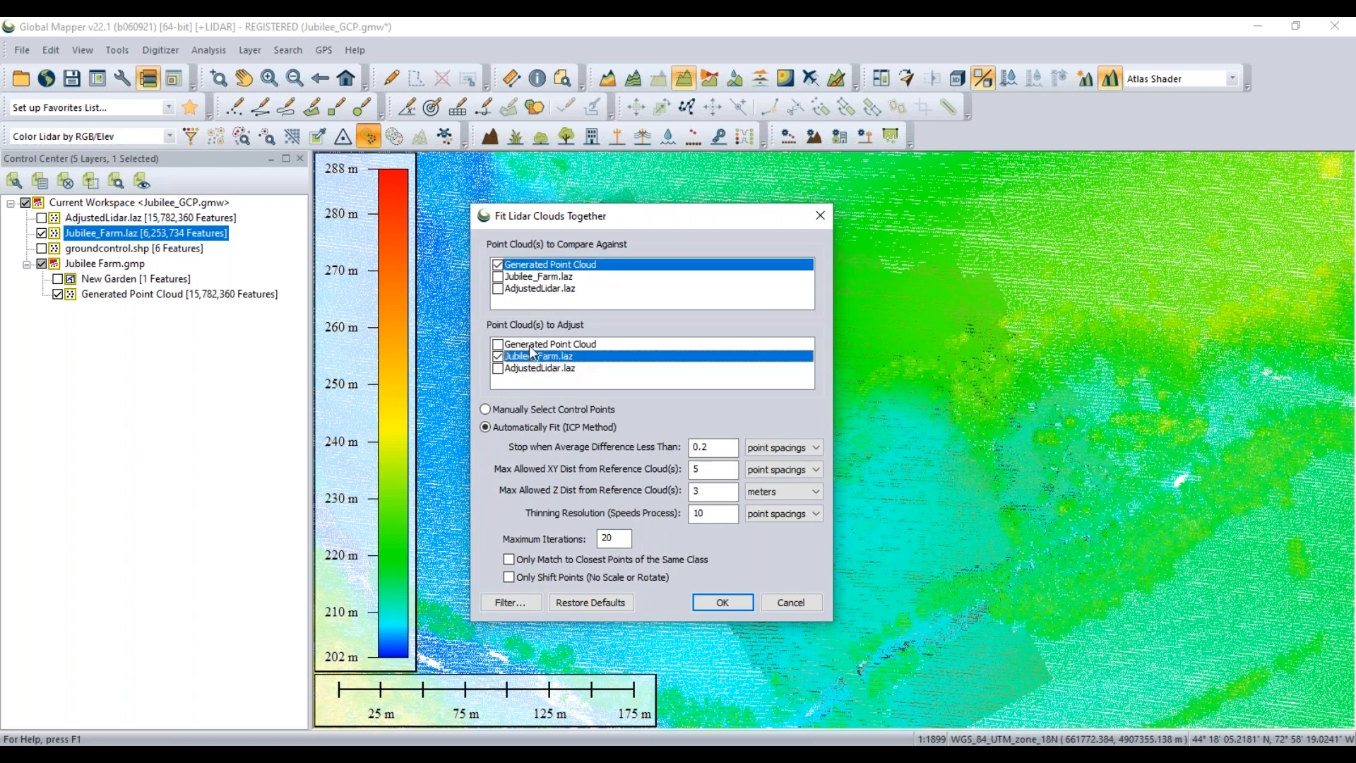
pyautogui.click(499, 356)
pyautogui.click(498, 344)
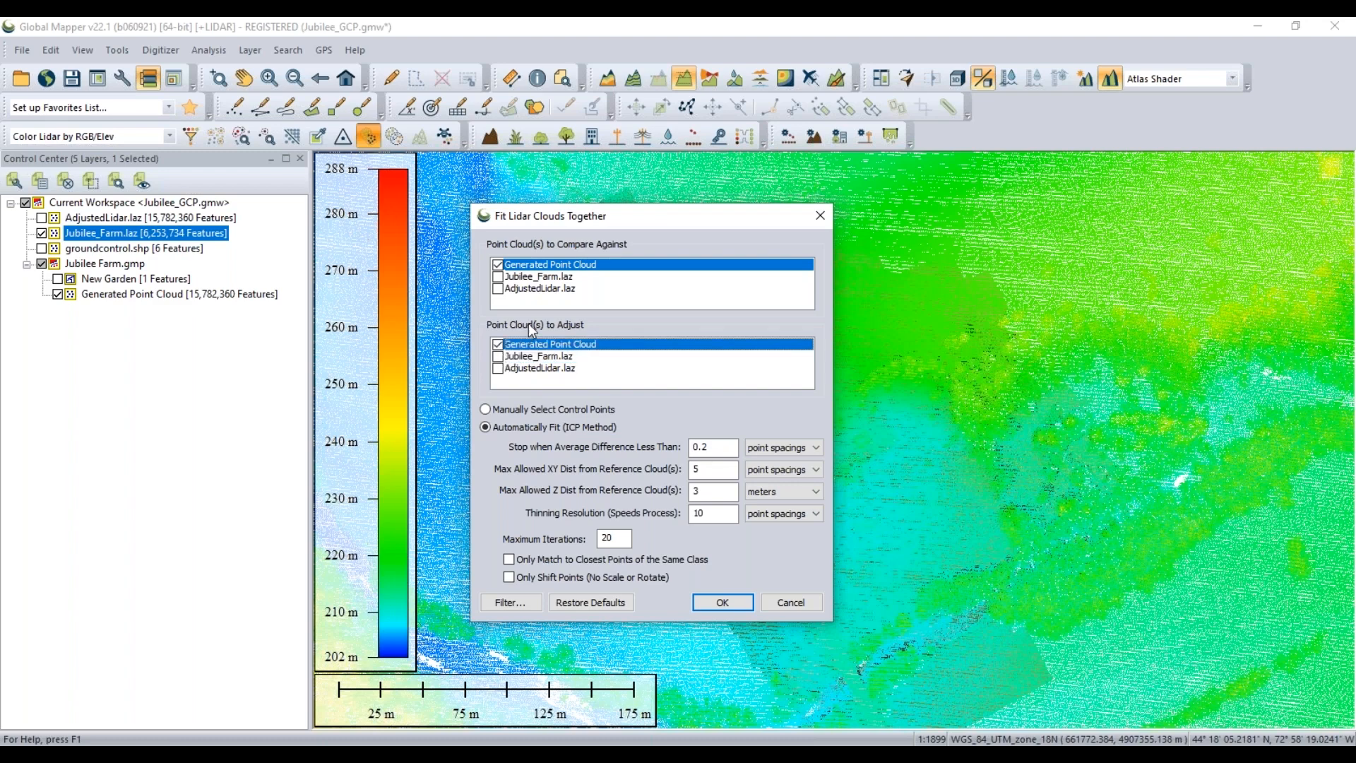
pyautogui.click(498, 265)
pyautogui.click(498, 276)
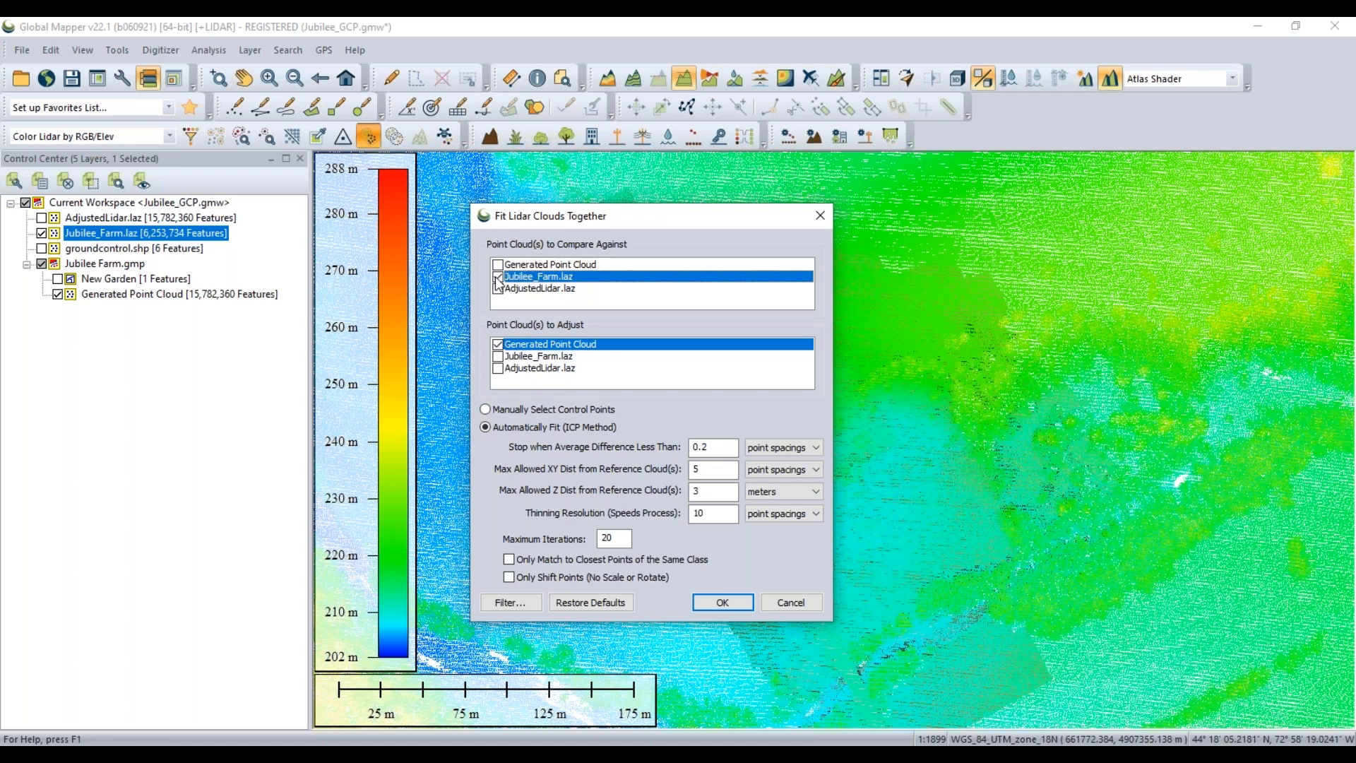
# Review the manual control point and automatic ICP fitting options, and close the dialog without running the fit
pyautogui.moveTo(564, 216); pyautogui.dragTo(554, 224)
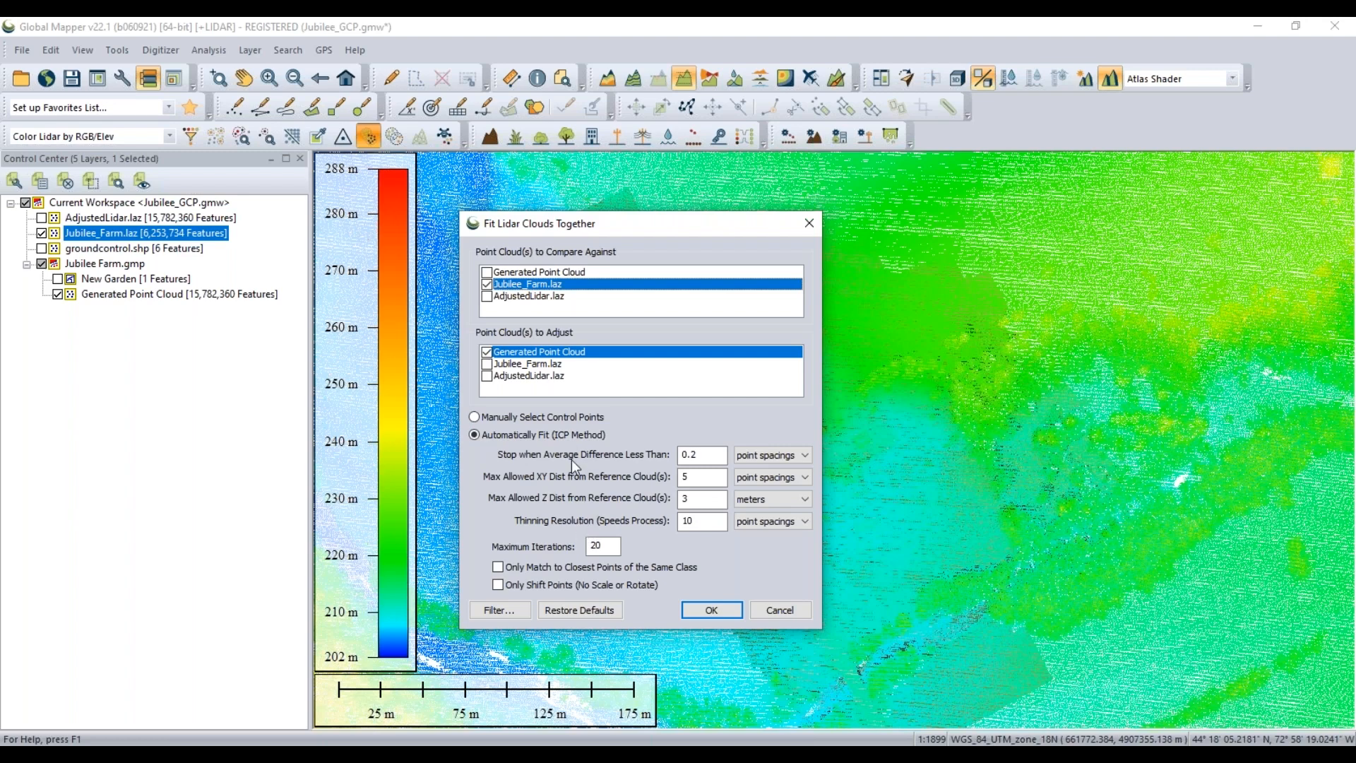
pyautogui.click(577, 420)
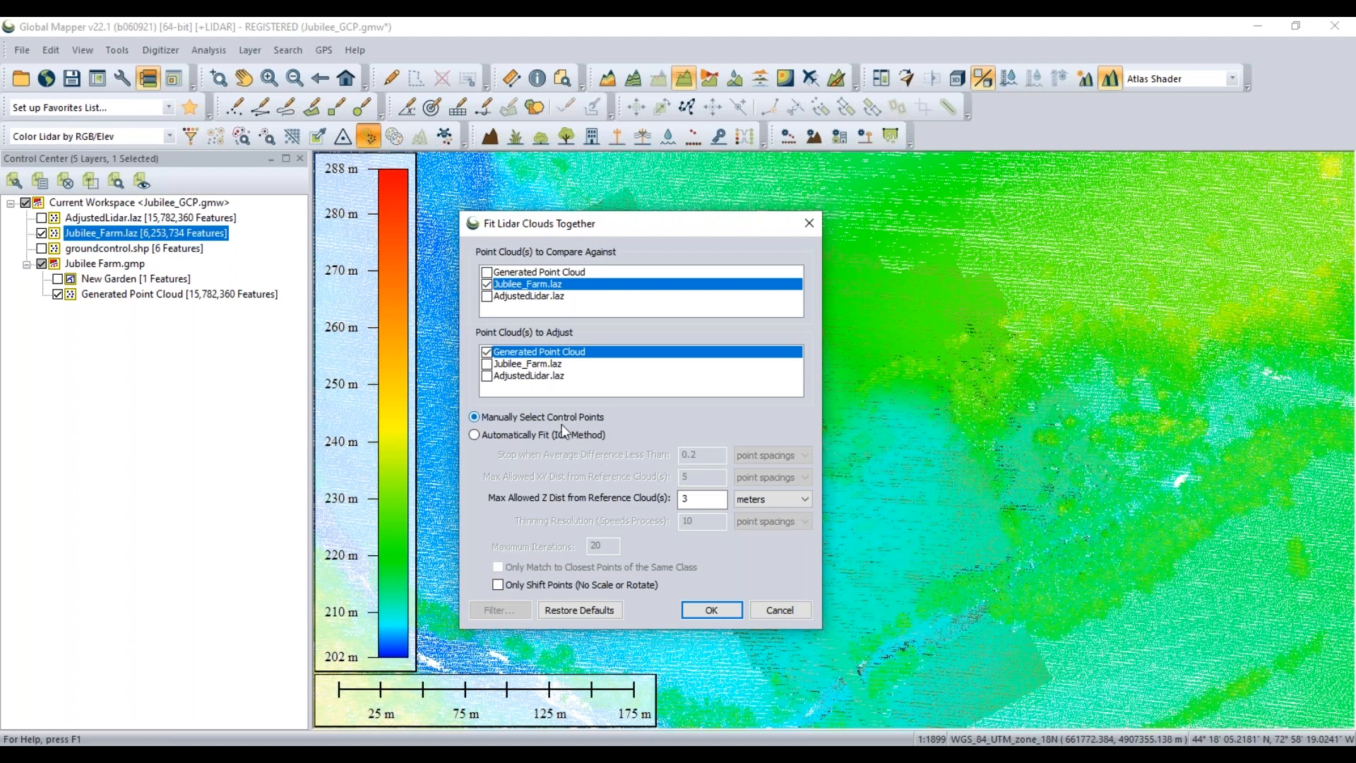
pyautogui.click(524, 432)
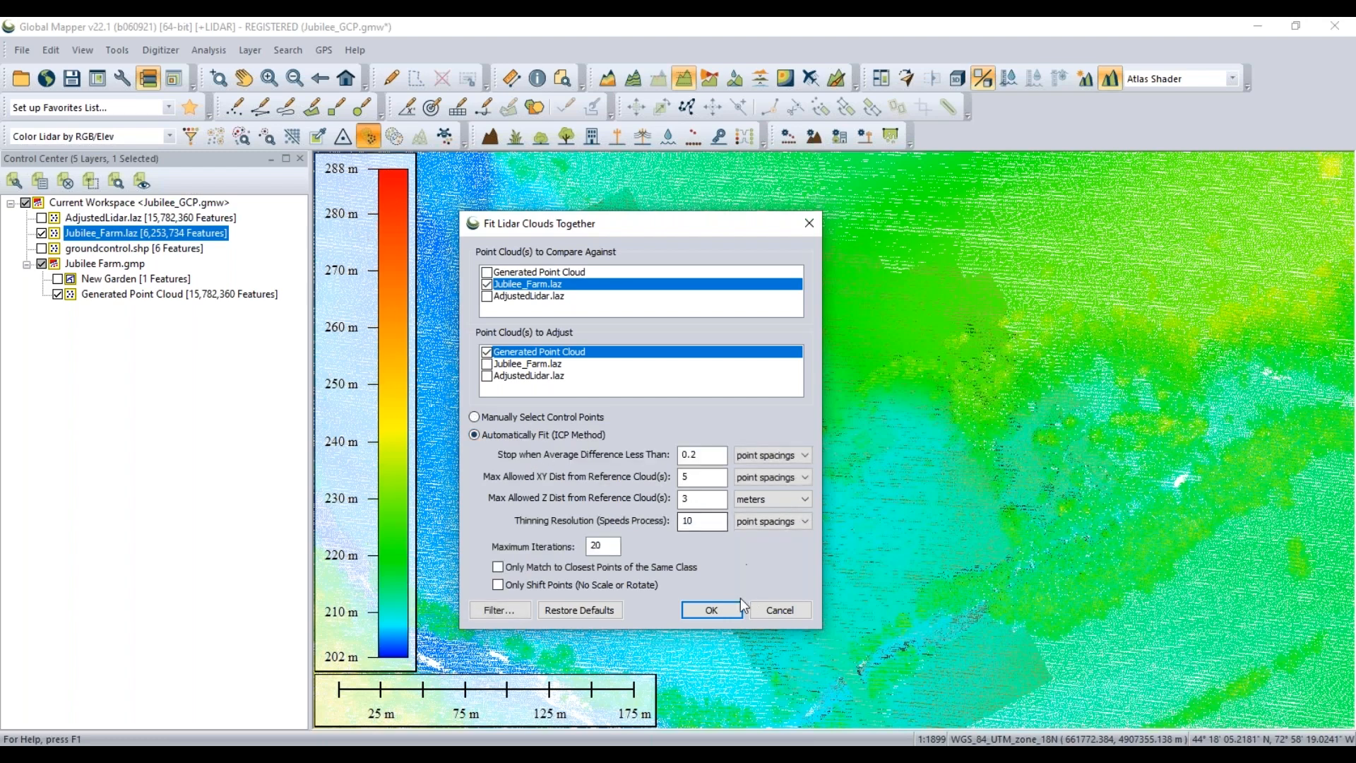
pyautogui.click(813, 225)
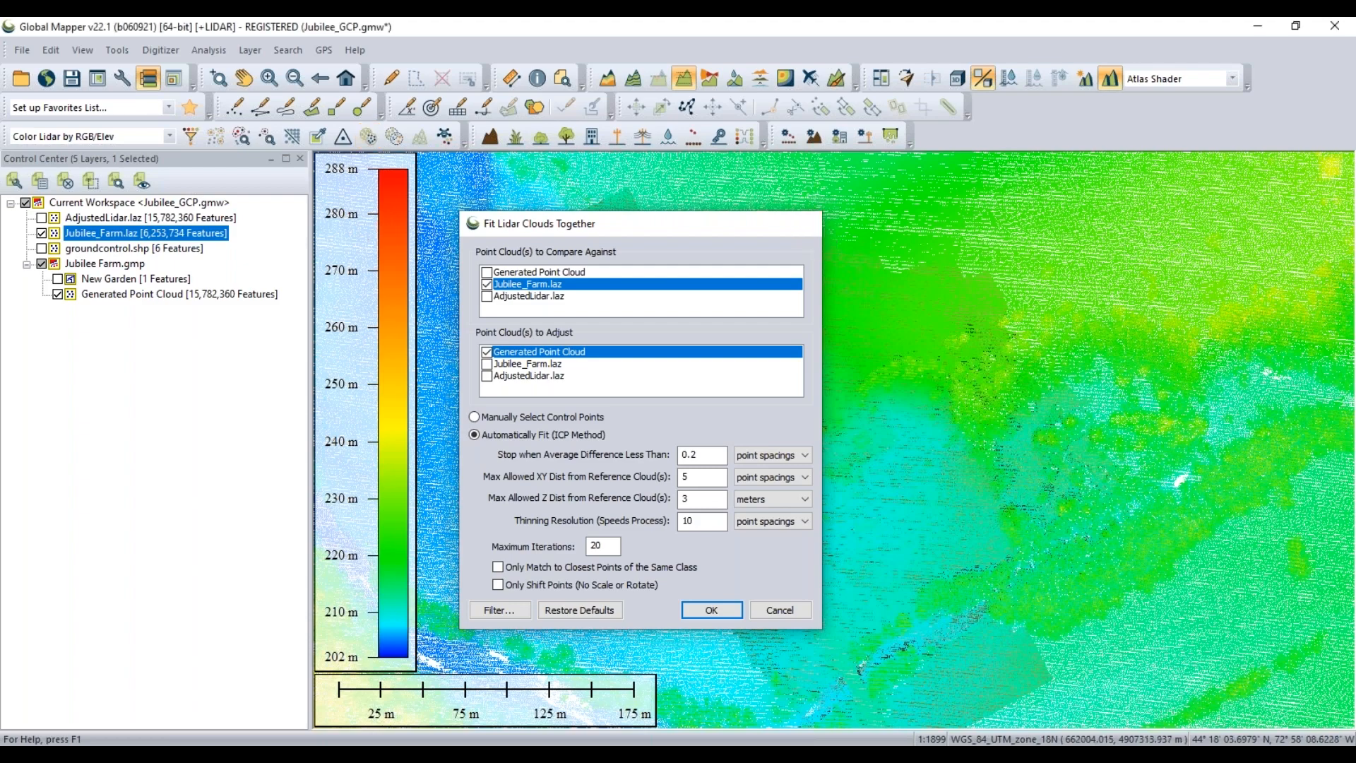
# Turn off the Jubilee_Farm.laz layer so that only the Generated Point Cloud is displayed
pyautogui.click(170, 357)
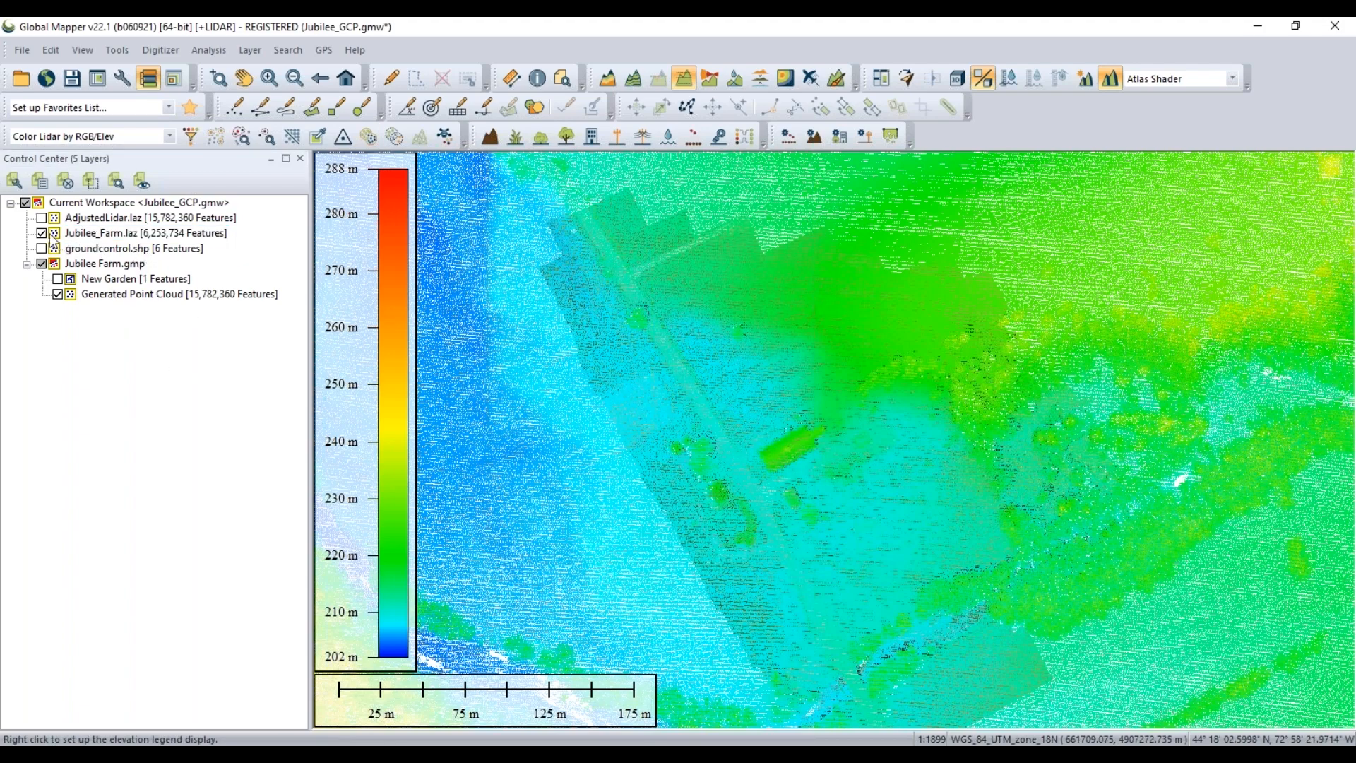
pyautogui.click(43, 234)
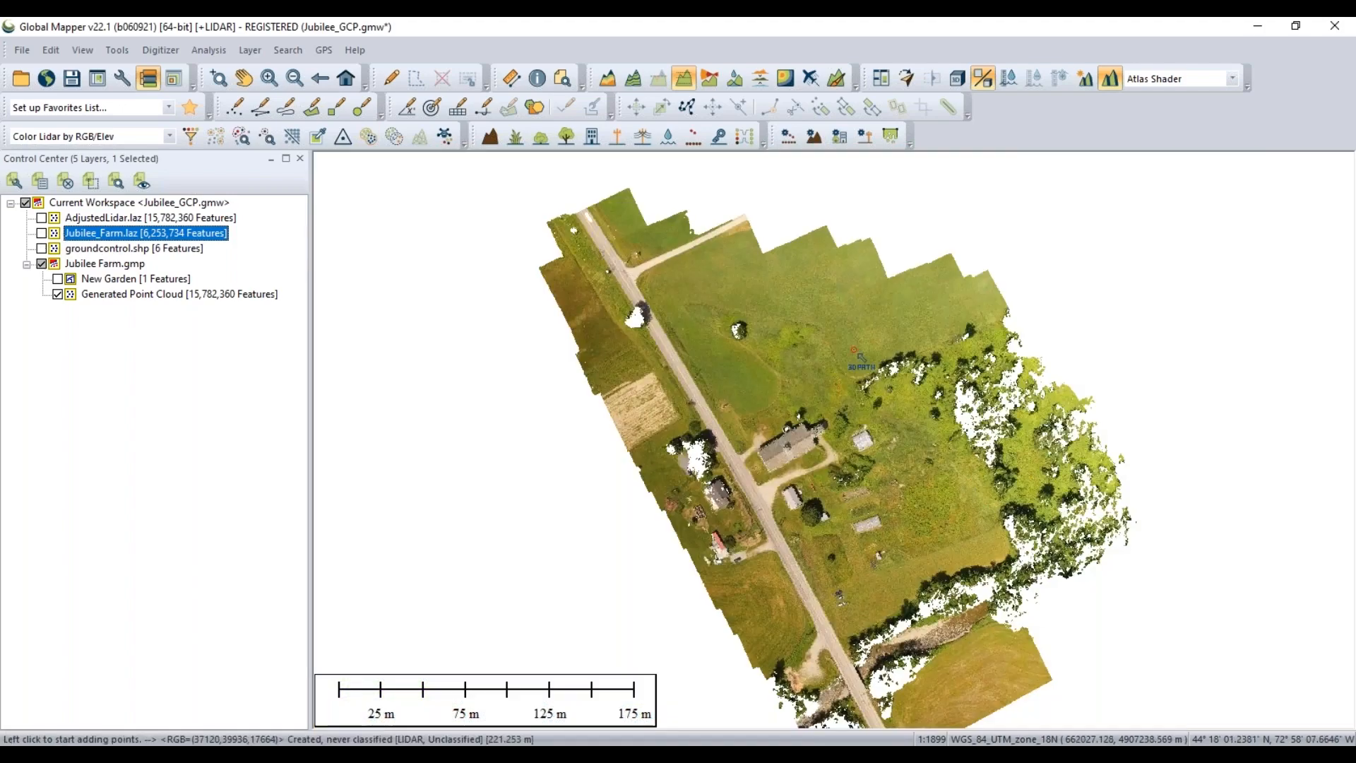
# Turn on the groundcontrol.shp layer over the Generated Point Cloud and inspect how the control points are spread across the site
pyautogui.moveTo(833, 357); pyautogui.dragTo(764, 323)
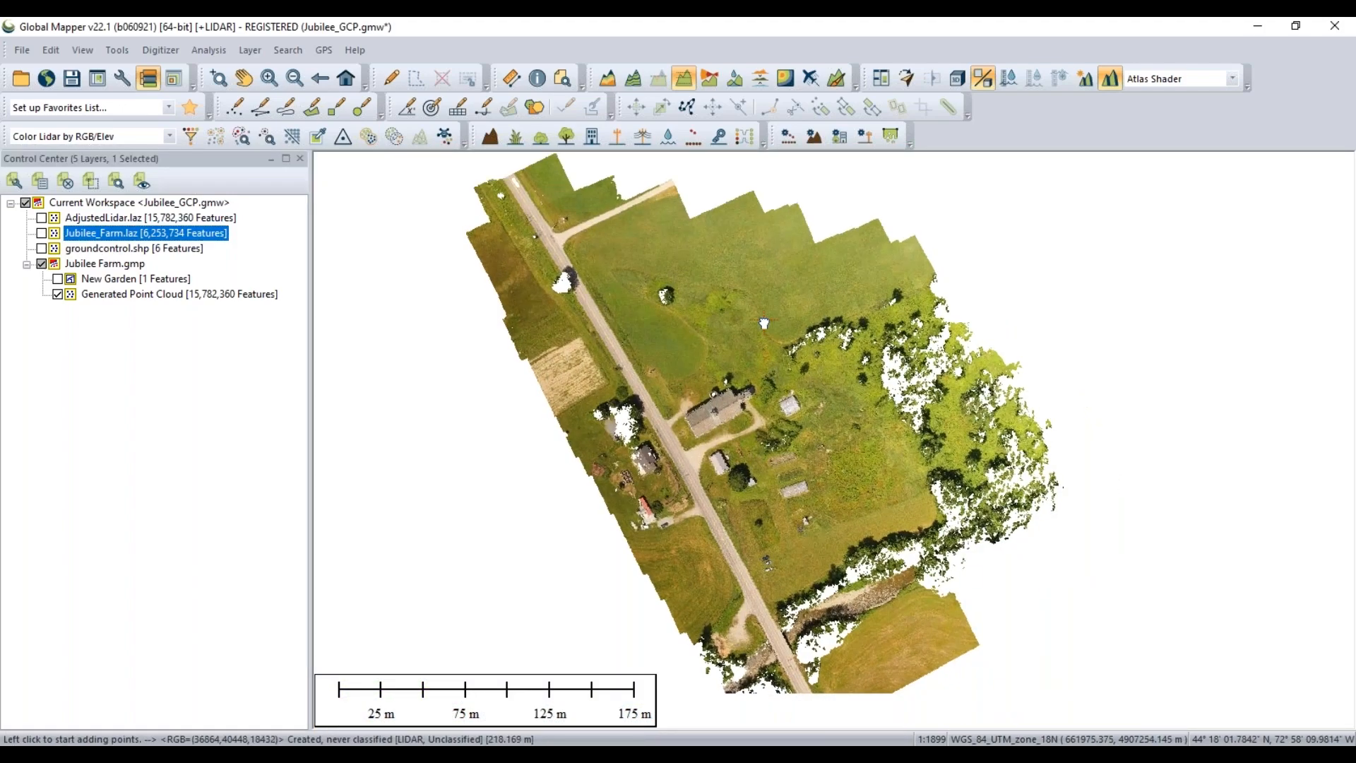
pyautogui.click(40, 250)
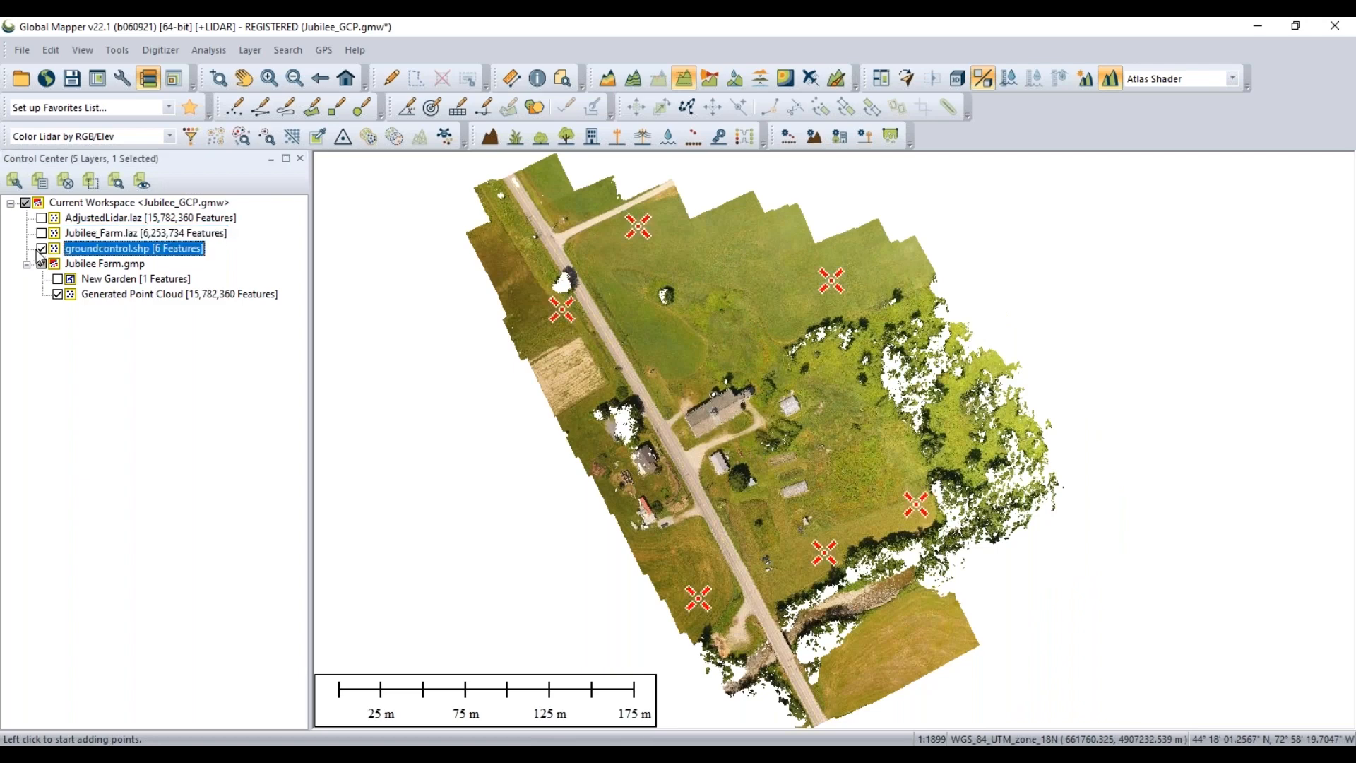
pyautogui.moveTo(683, 370); pyautogui.dragTo(671, 371)
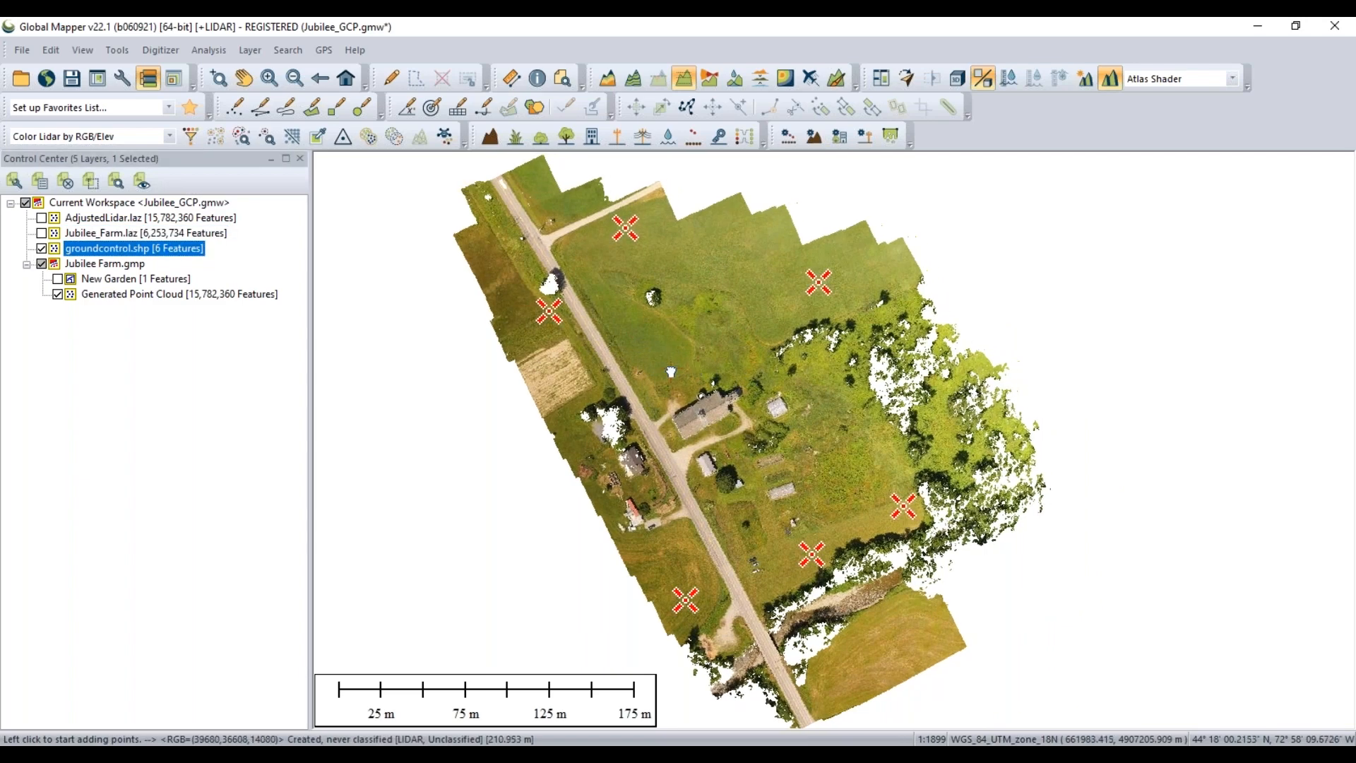
pyautogui.scroll(1, 671, 371)
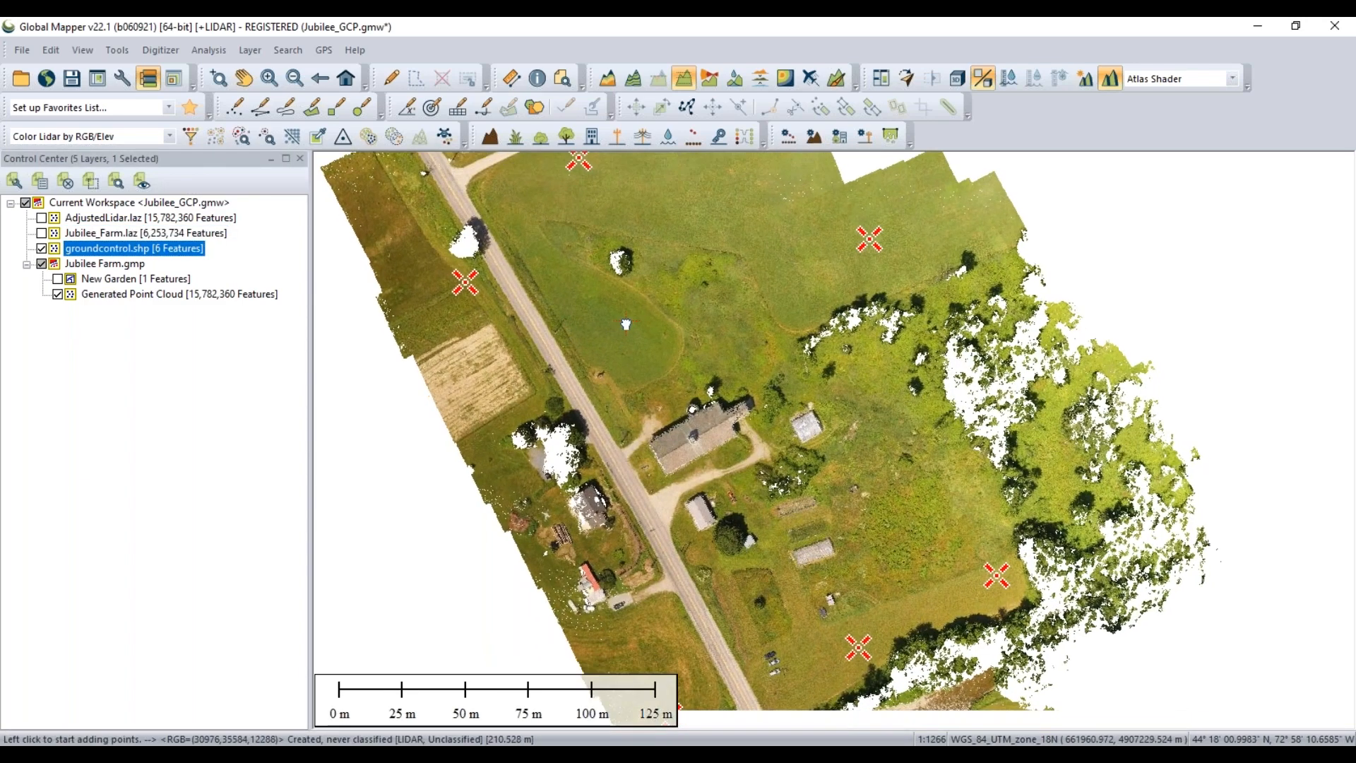
pyautogui.scroll(-1, 626, 325)
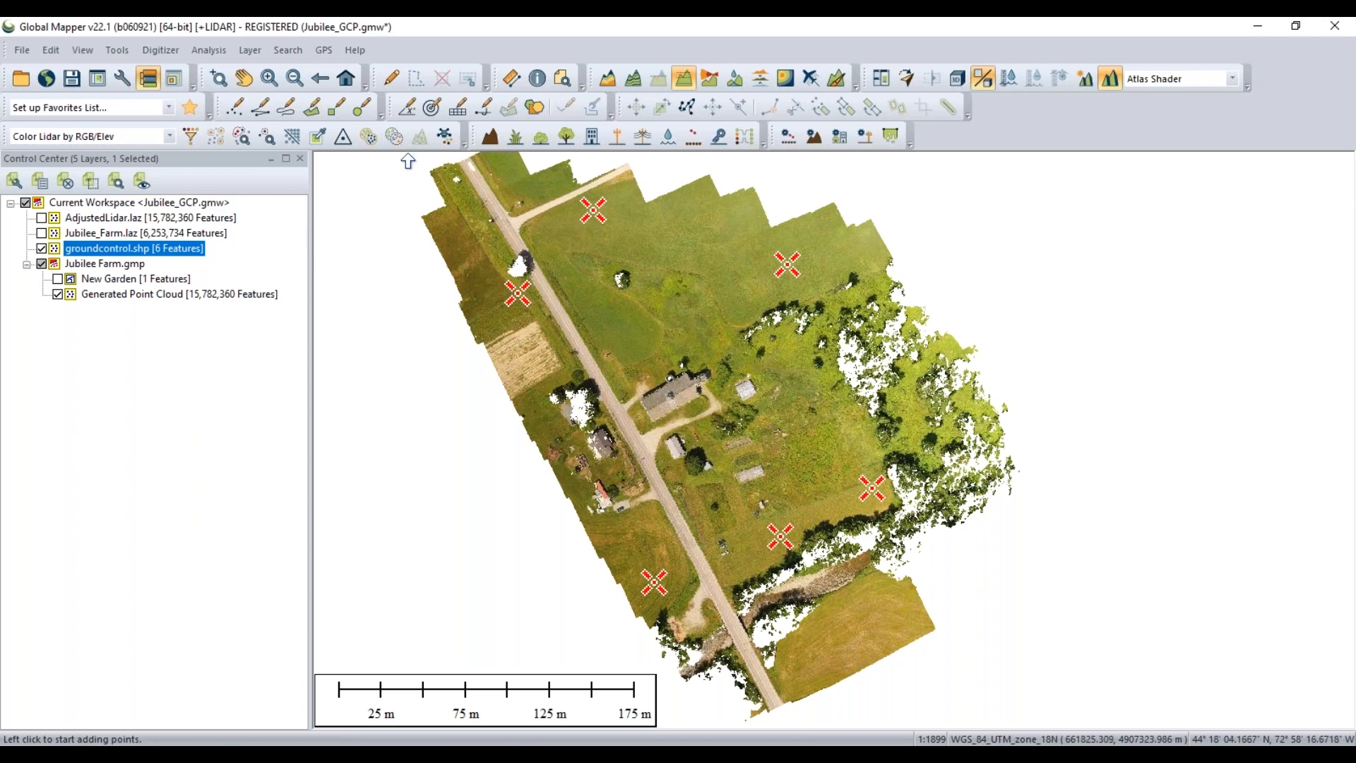
# Review the elevation attributes of the groundcontrol.shp points in the Attribute Editor and close it
pyautogui.click(537, 81)
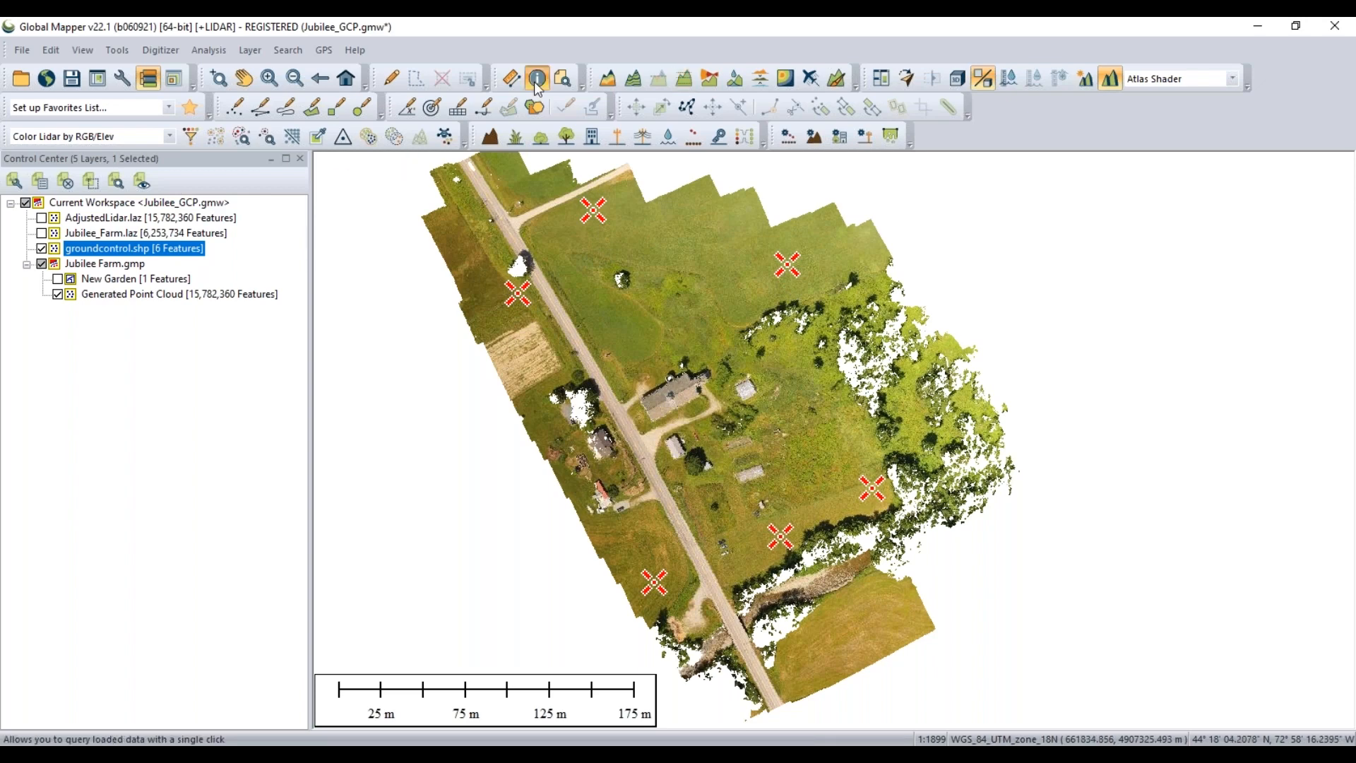
pyautogui.rightClick(191, 249)
pyautogui.click(290, 388)
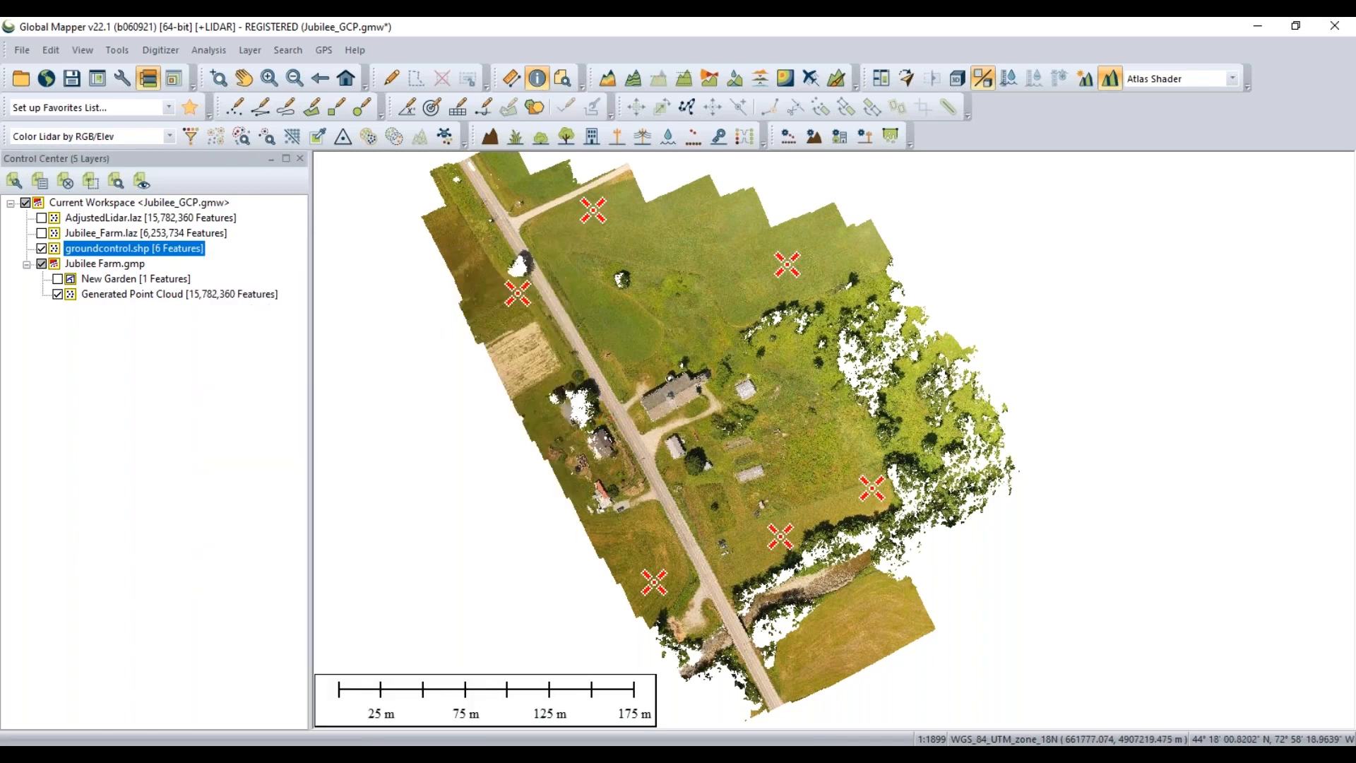
pyautogui.moveTo(0, 92); pyautogui.dragTo(764, 242)
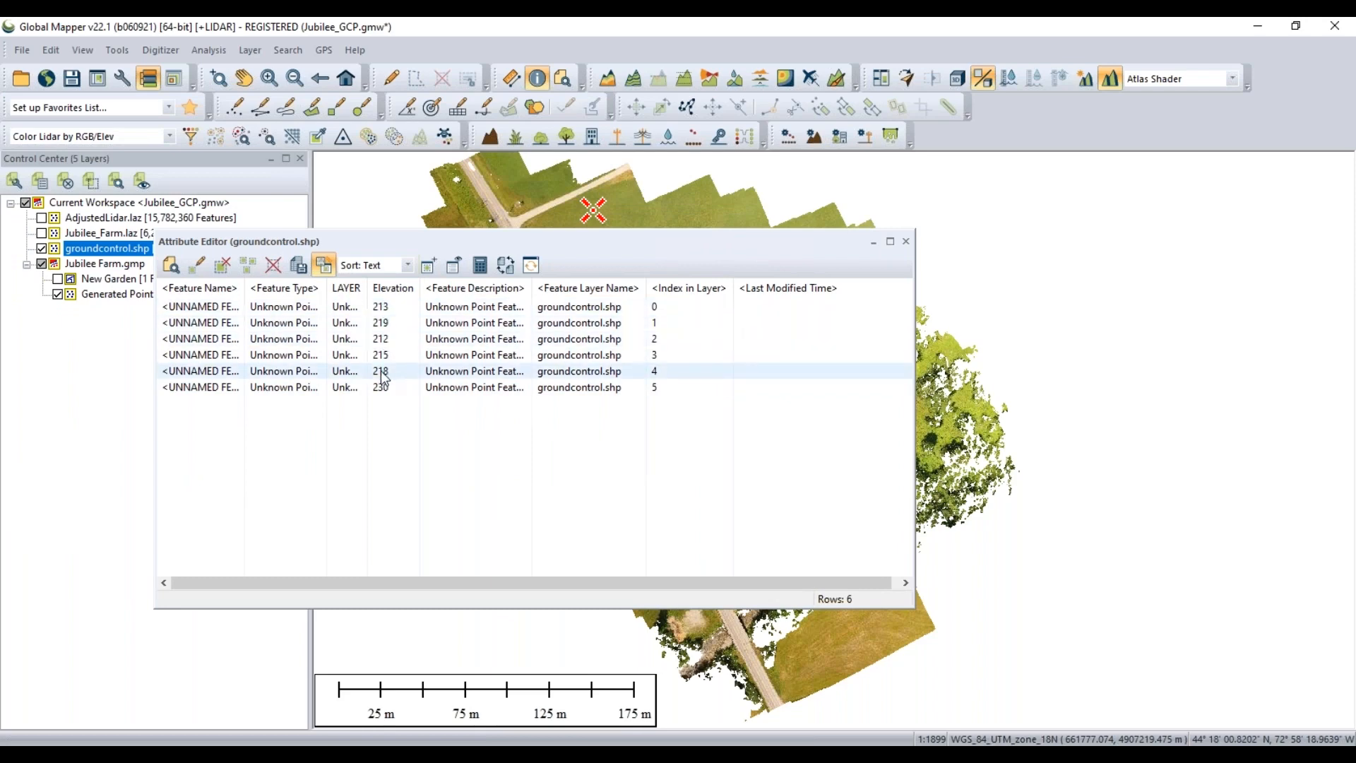
pyautogui.moveTo(771, 242); pyautogui.dragTo(770, 297)
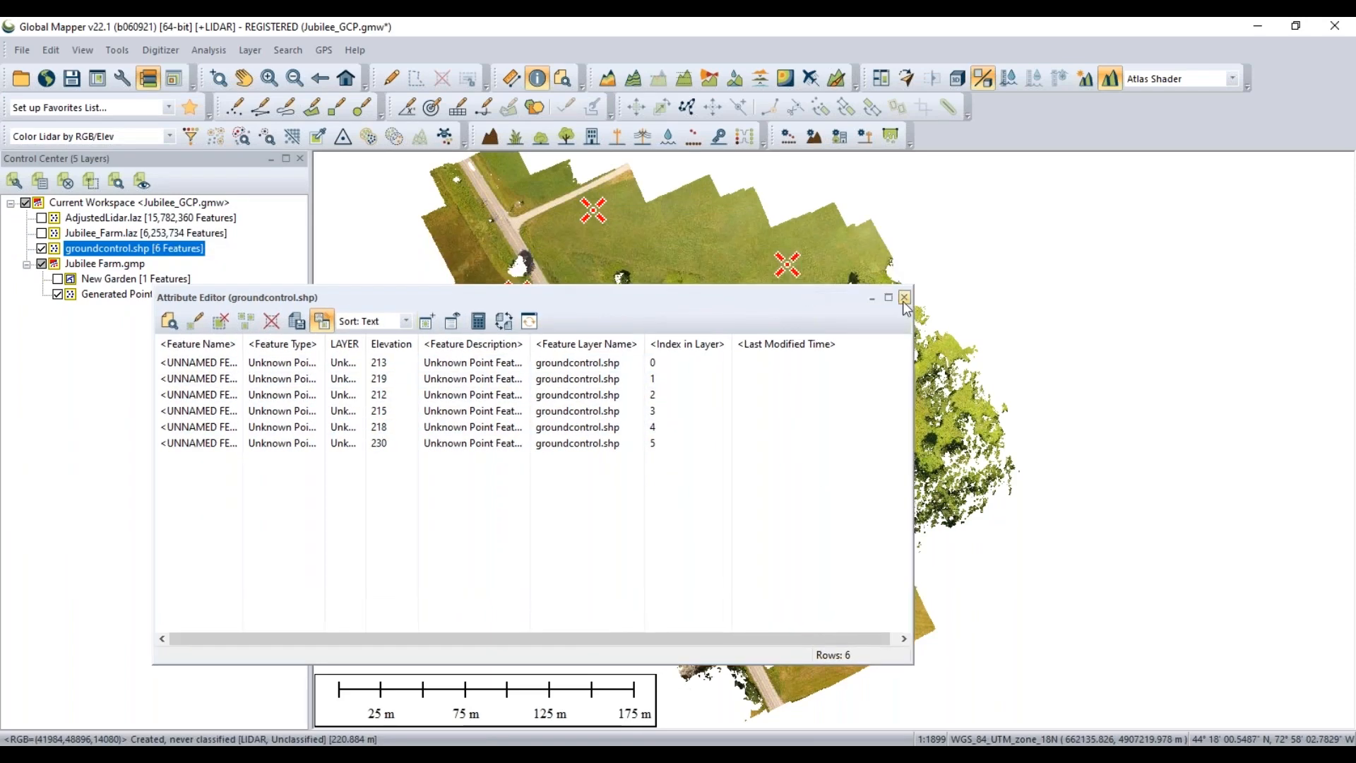
pyautogui.click(904, 298)
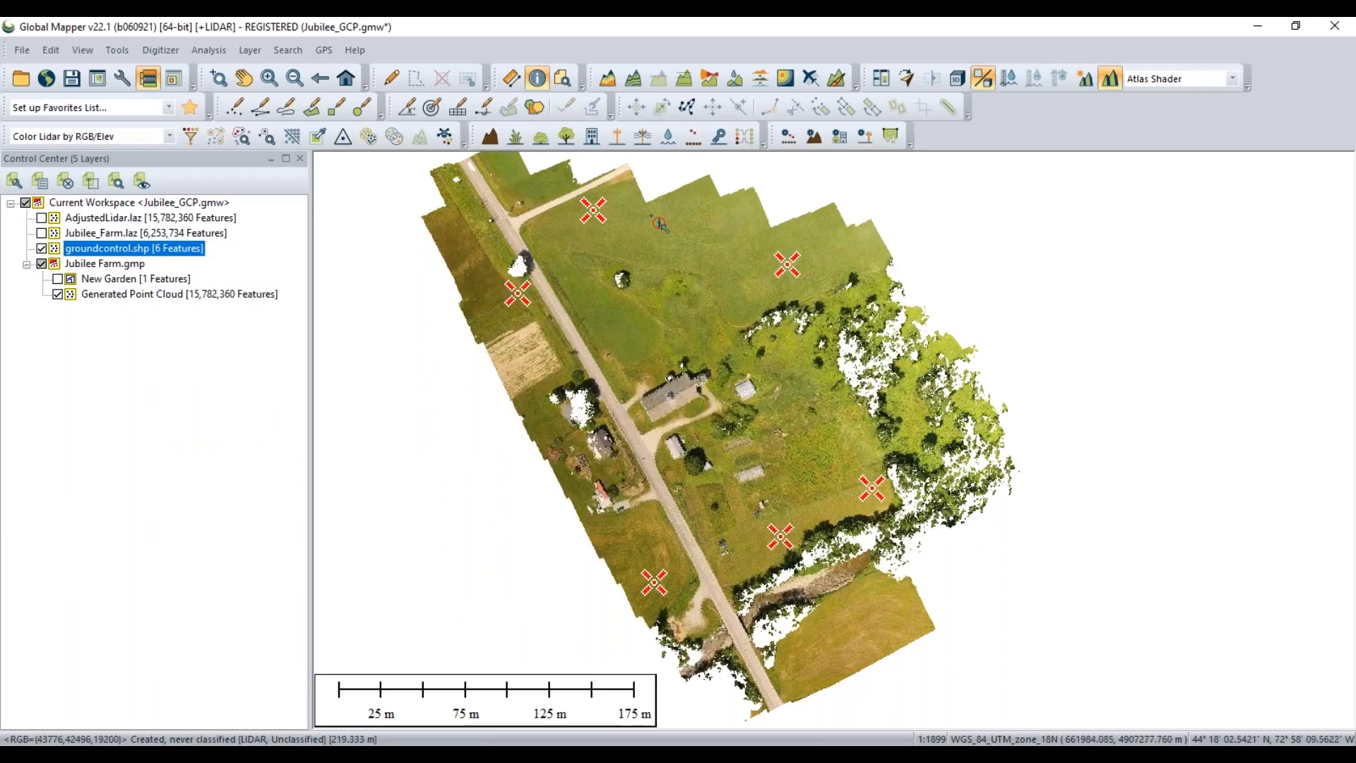
# Set up Compare Lidar to Control Points with groundcontrol.shp as the control source and the Generated Point Cloud as the cloud to compare
pyautogui.click(346, 140)
pyautogui.moveTo(567, 211); pyautogui.dragTo(435, 248)
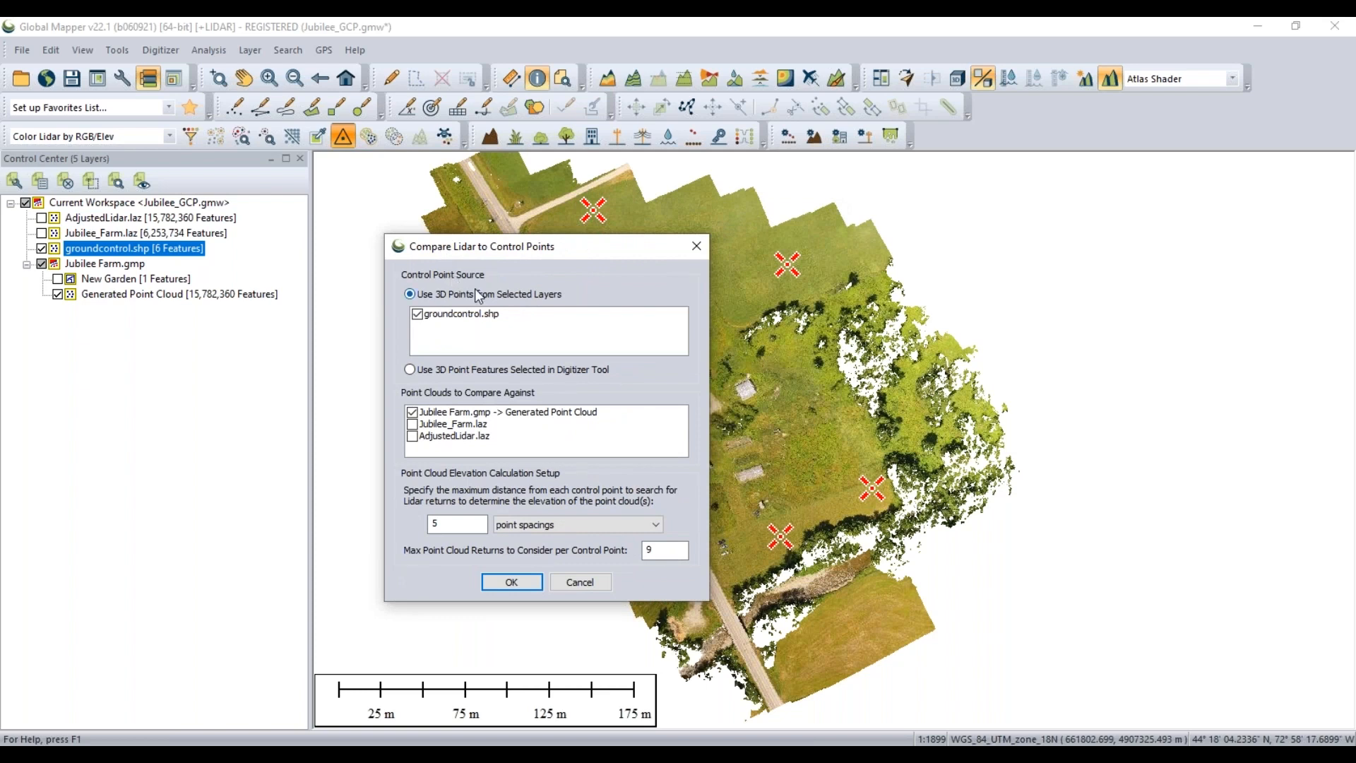
pyautogui.moveTo(554, 249); pyautogui.dragTo(523, 269)
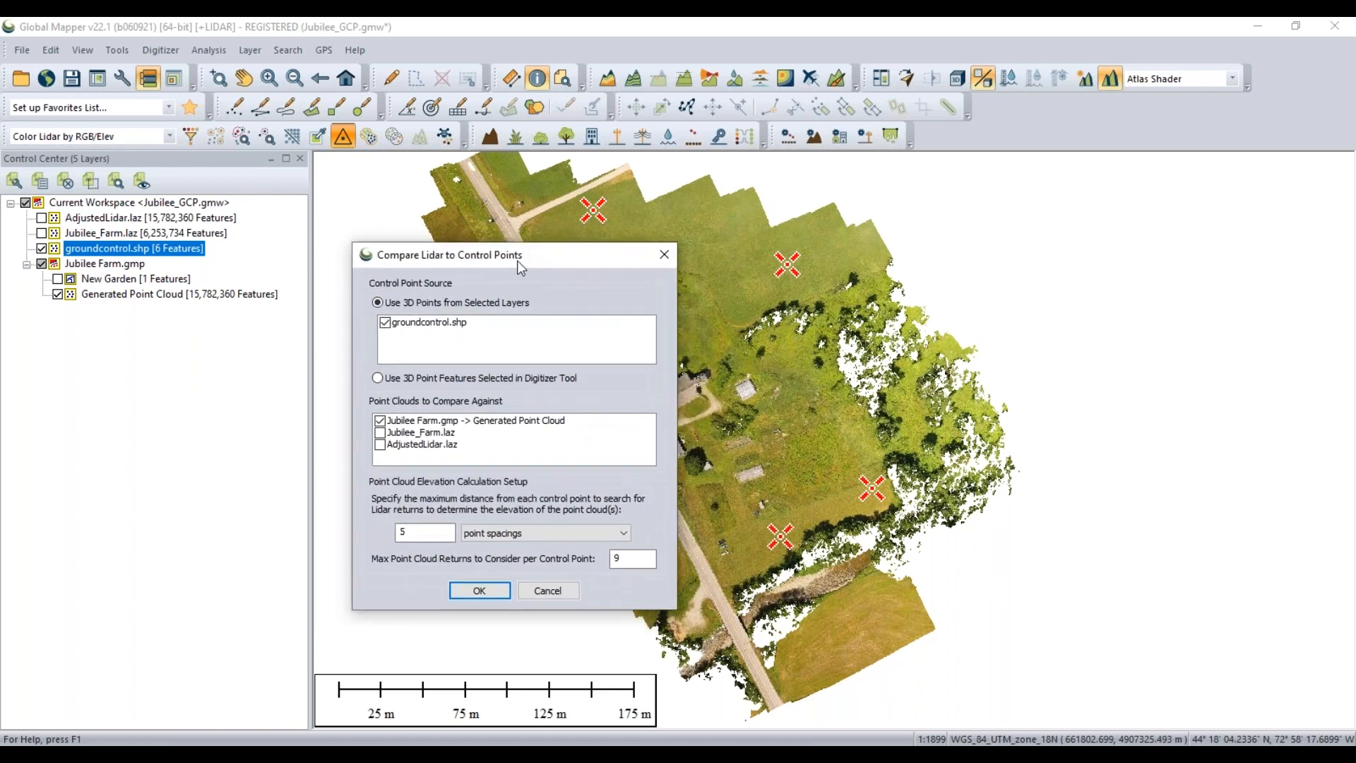
pyautogui.click(441, 326)
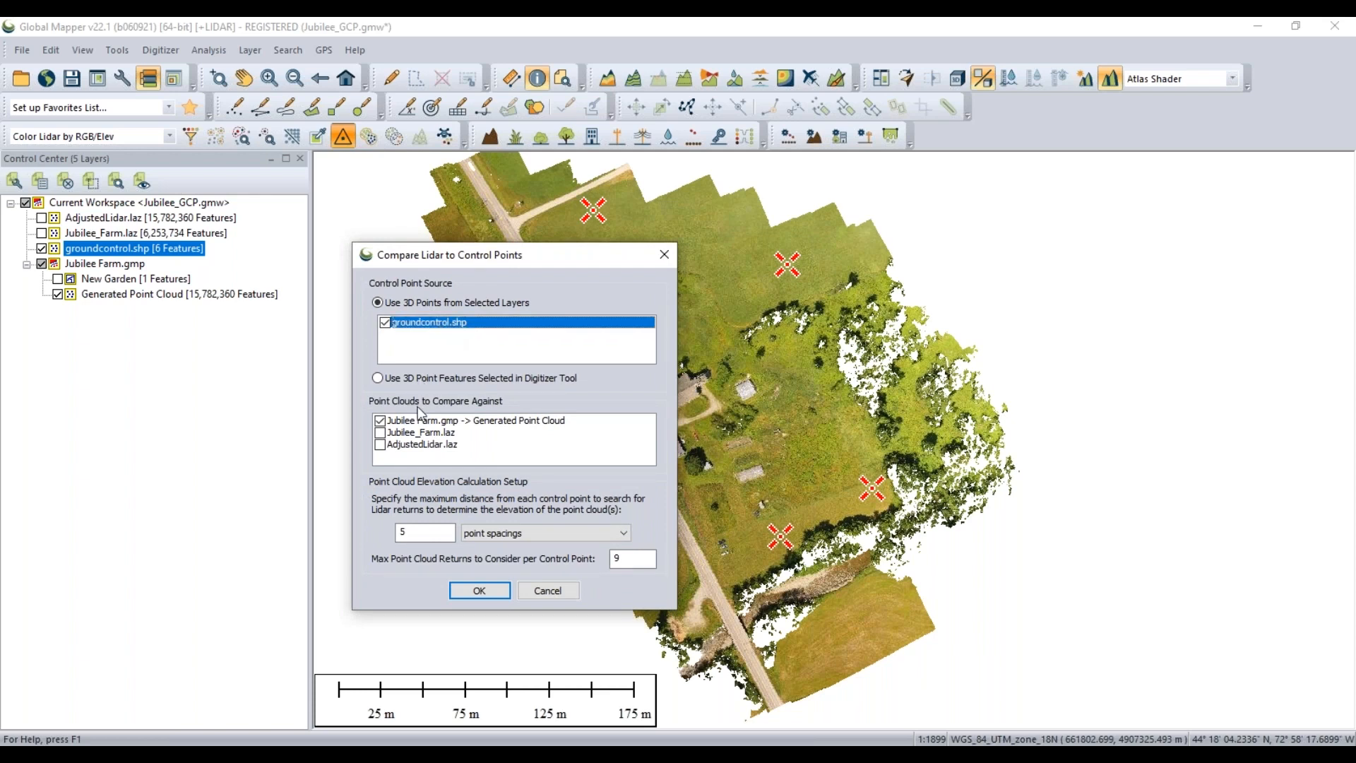
pyautogui.click(416, 424)
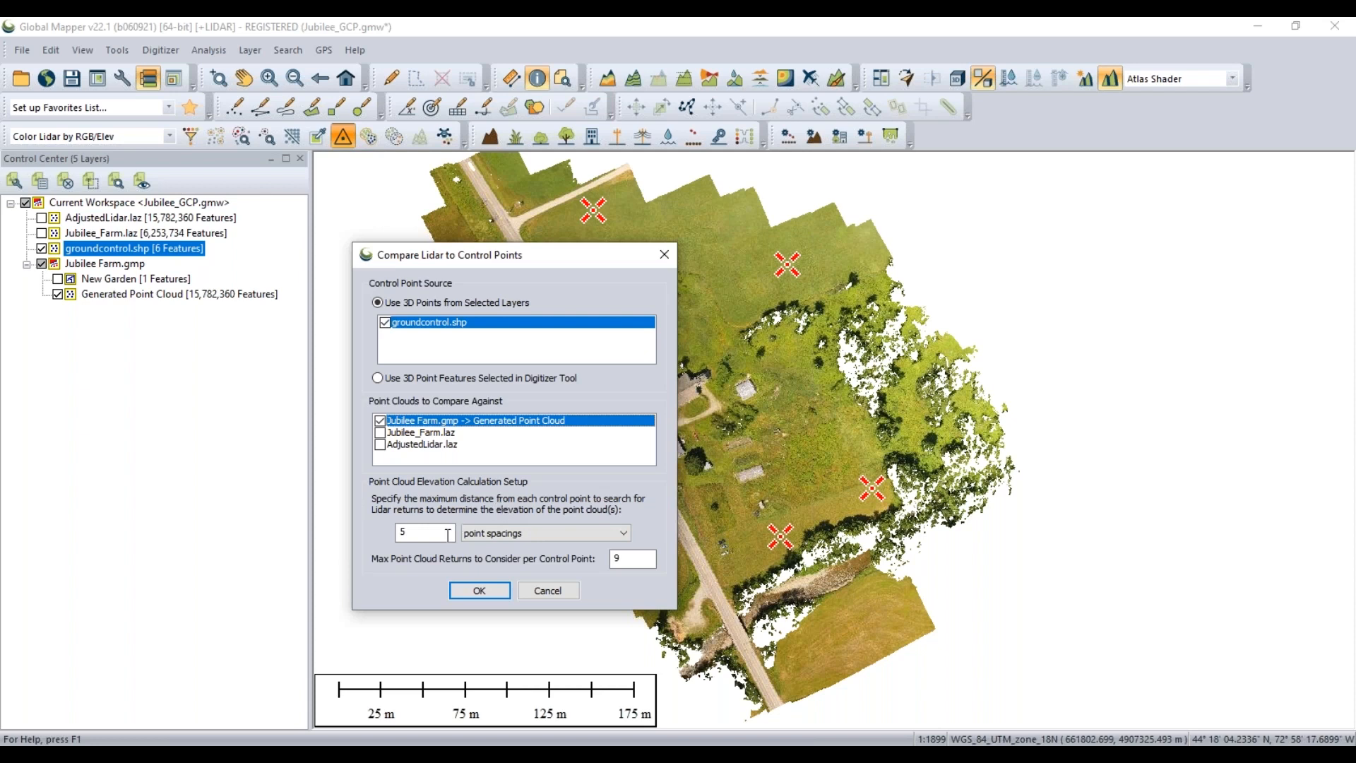
# Specify the search distance in meters, allow up to 20 point cloud returns per control point, and run the comparison
pyautogui.click(481, 535)
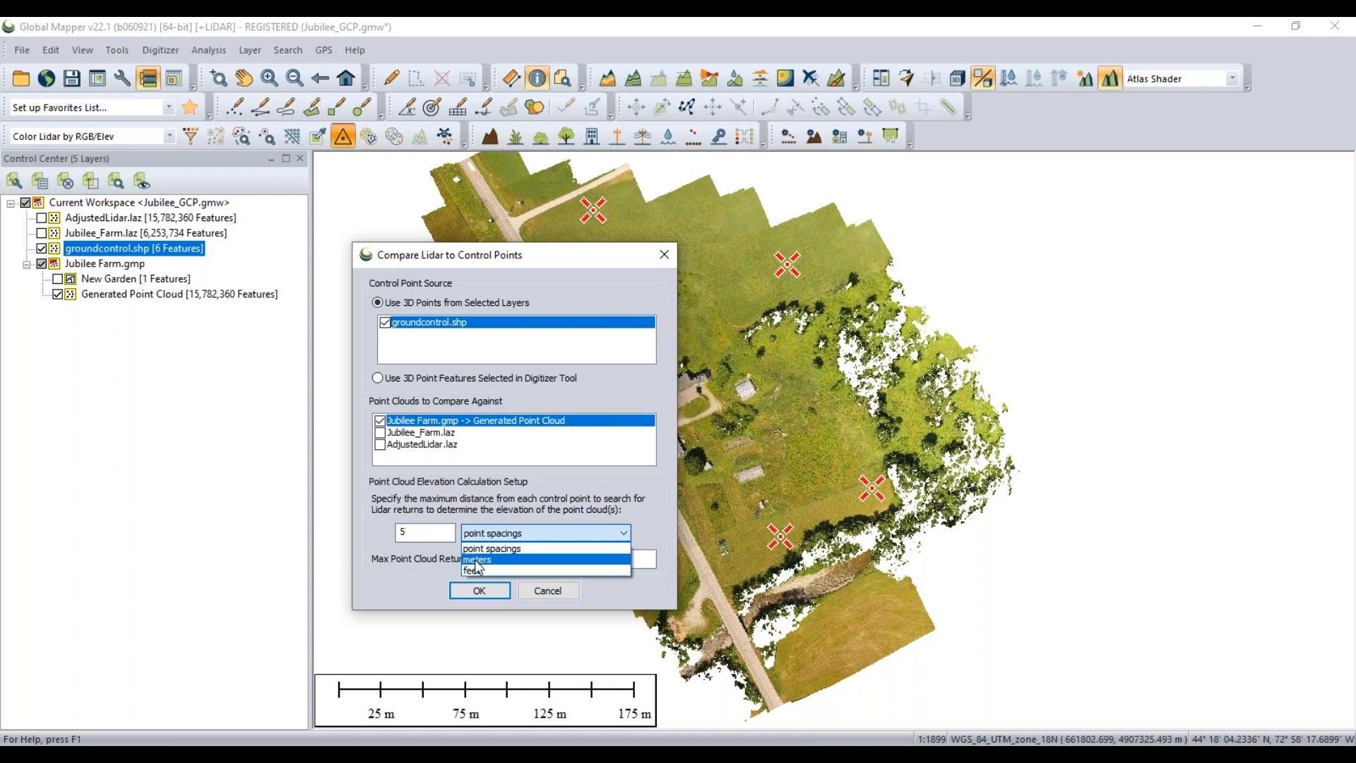
pyautogui.click(478, 561)
pyautogui.hotkey('shift', 'Tab')
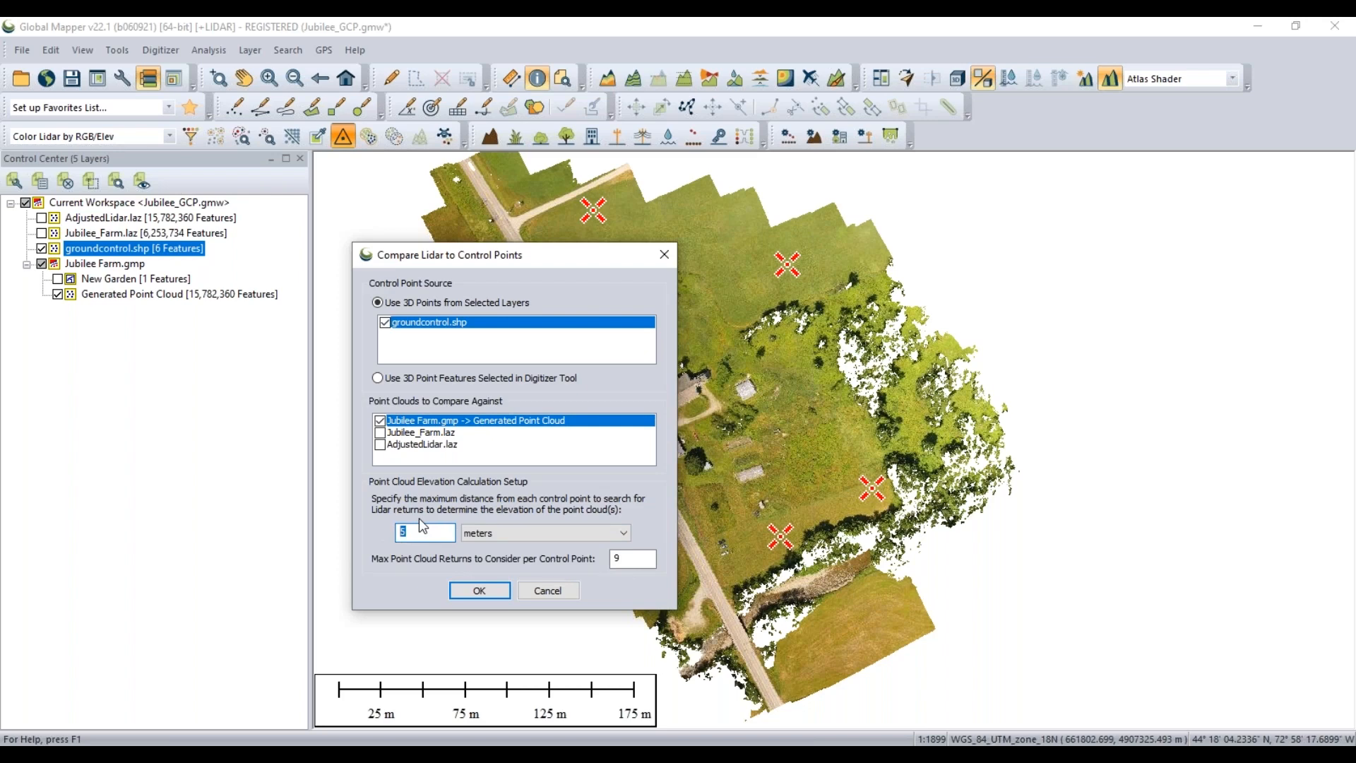
pyautogui.click(446, 538)
pyautogui.doubleClick(612, 559)
pyautogui.click(480, 593)
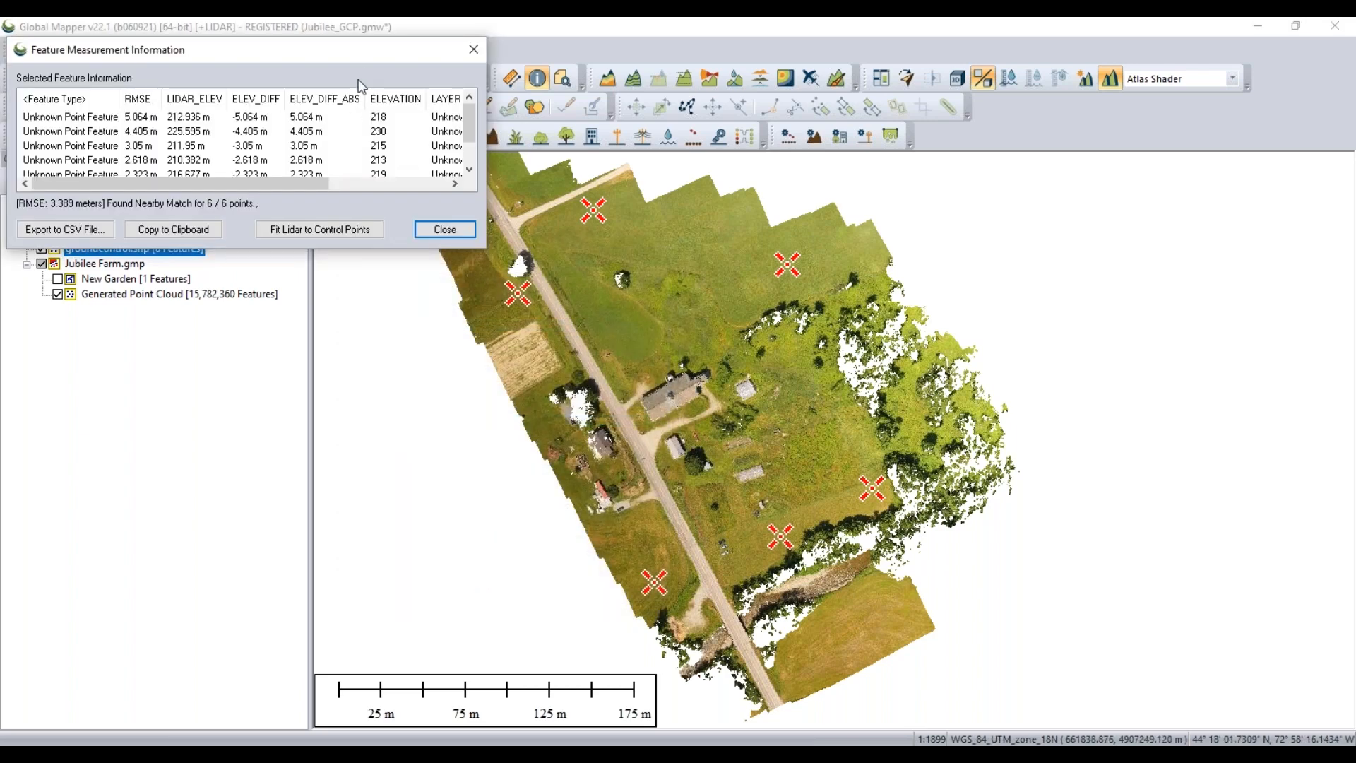
# Enlarge the comparison results and examine each control point's RMSE, lidar elevation and elevation difference
pyautogui.moveTo(359, 53); pyautogui.dragTo(518, 175)
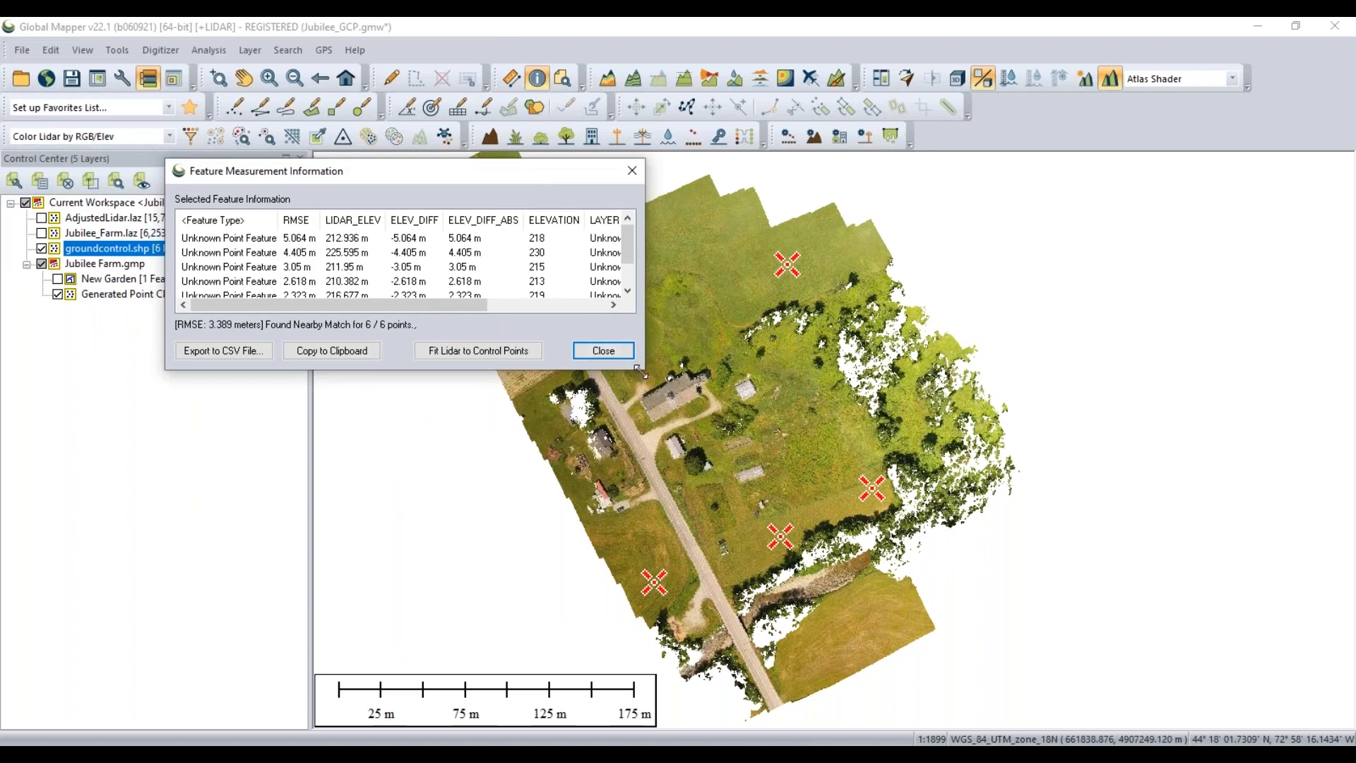
pyautogui.moveTo(649, 379); pyautogui.dragTo(753, 518)
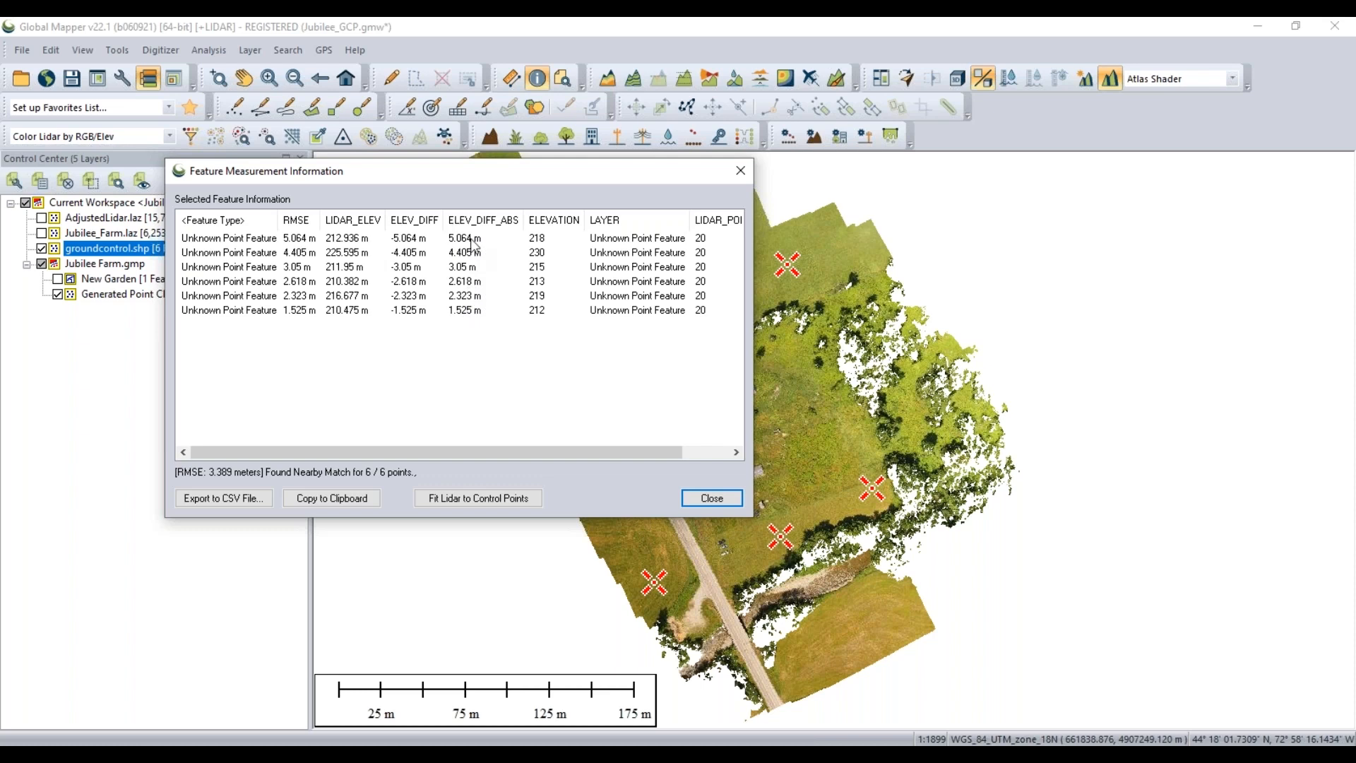
pyautogui.click(475, 312)
pyautogui.click(435, 253)
pyautogui.click(434, 239)
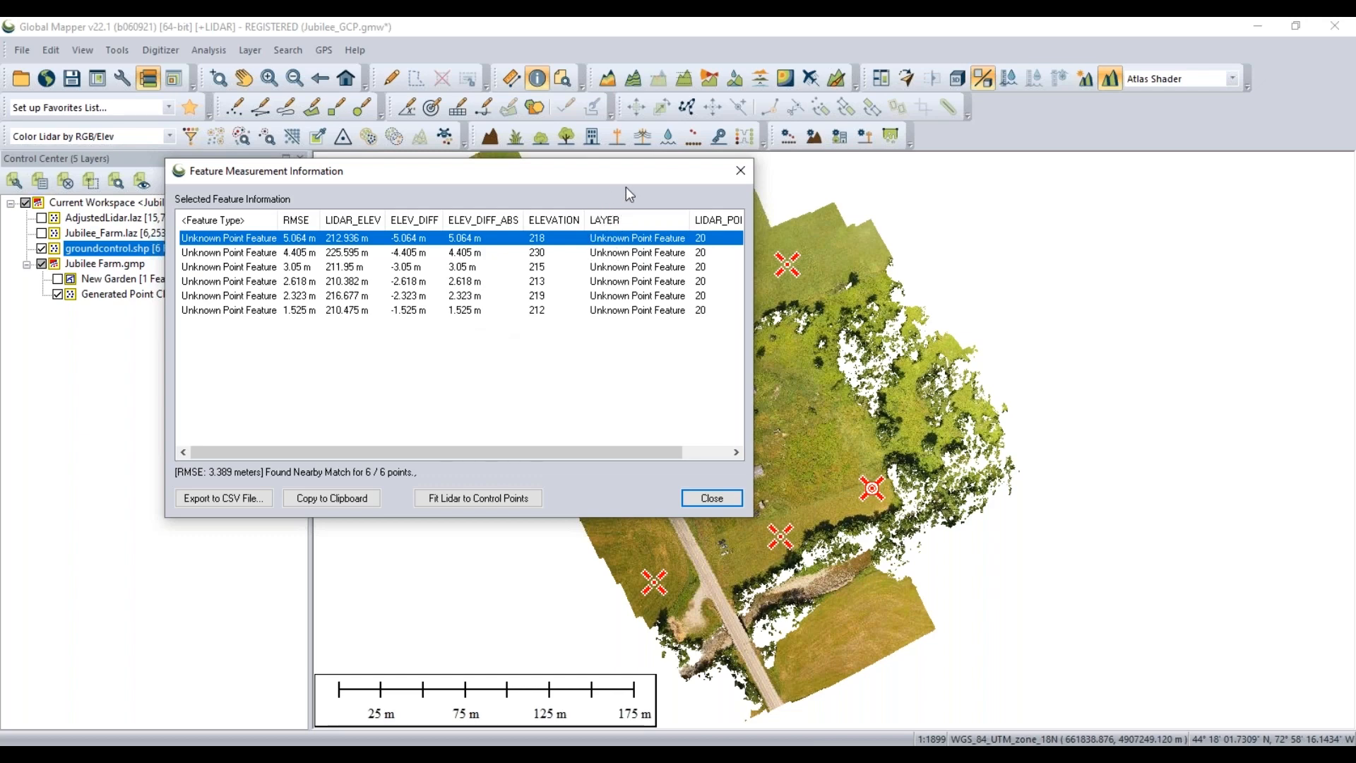
pyautogui.moveTo(626, 176); pyautogui.dragTo(635, 205)
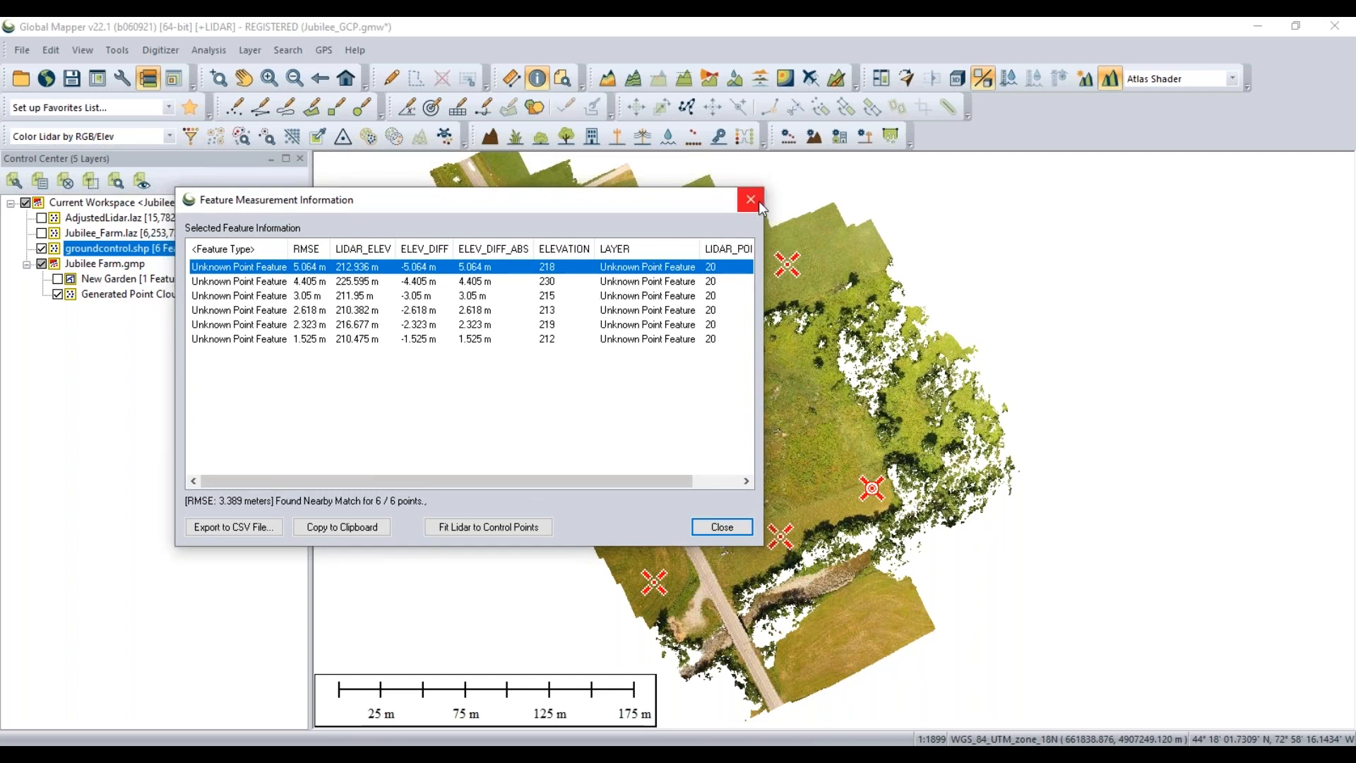
pyautogui.moveTo(689, 198); pyautogui.dragTo(693, 208)
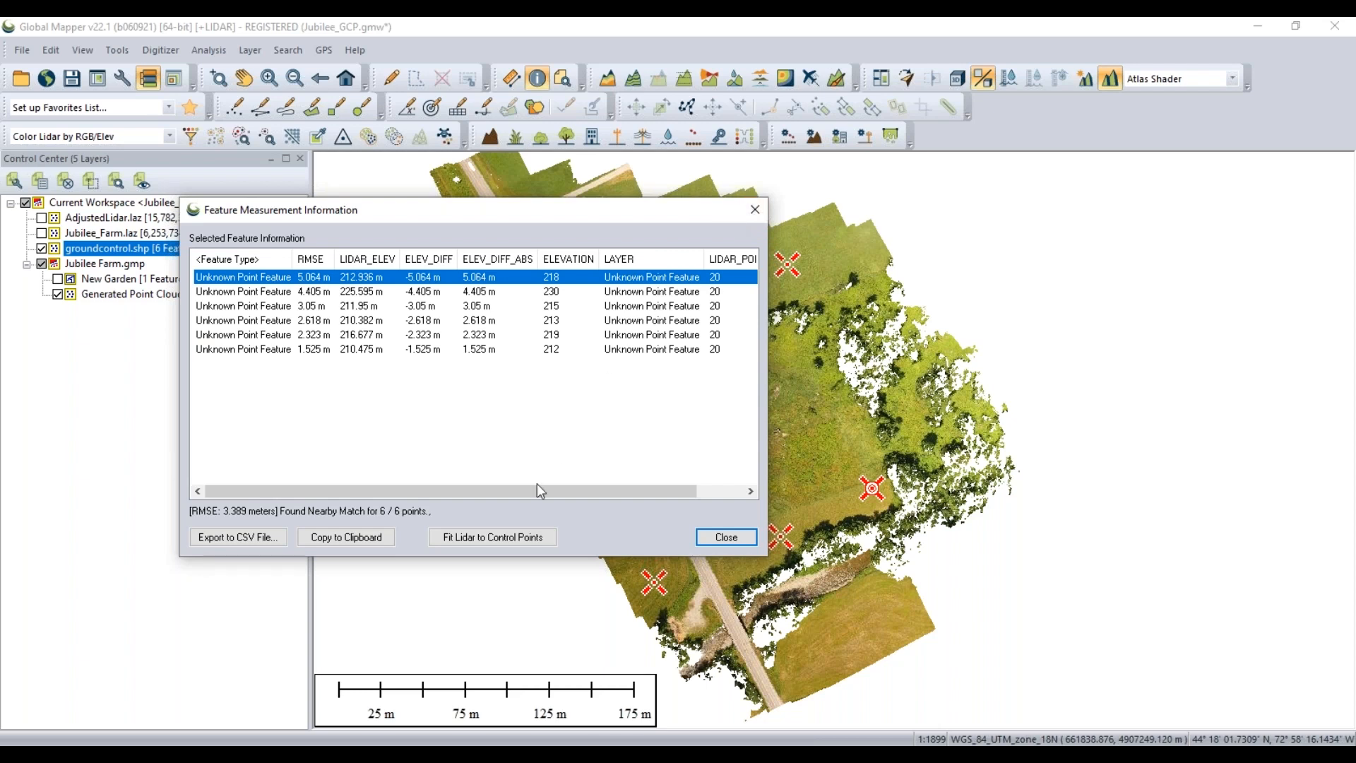
pyautogui.moveTo(626, 492)
pyautogui.mouseDown()
pyautogui.moveTo(653, 493)
pyautogui.moveTo(629, 491)
pyautogui.mouseUp()
pyautogui.moveTo(767, 557); pyautogui.dragTo(760, 573)
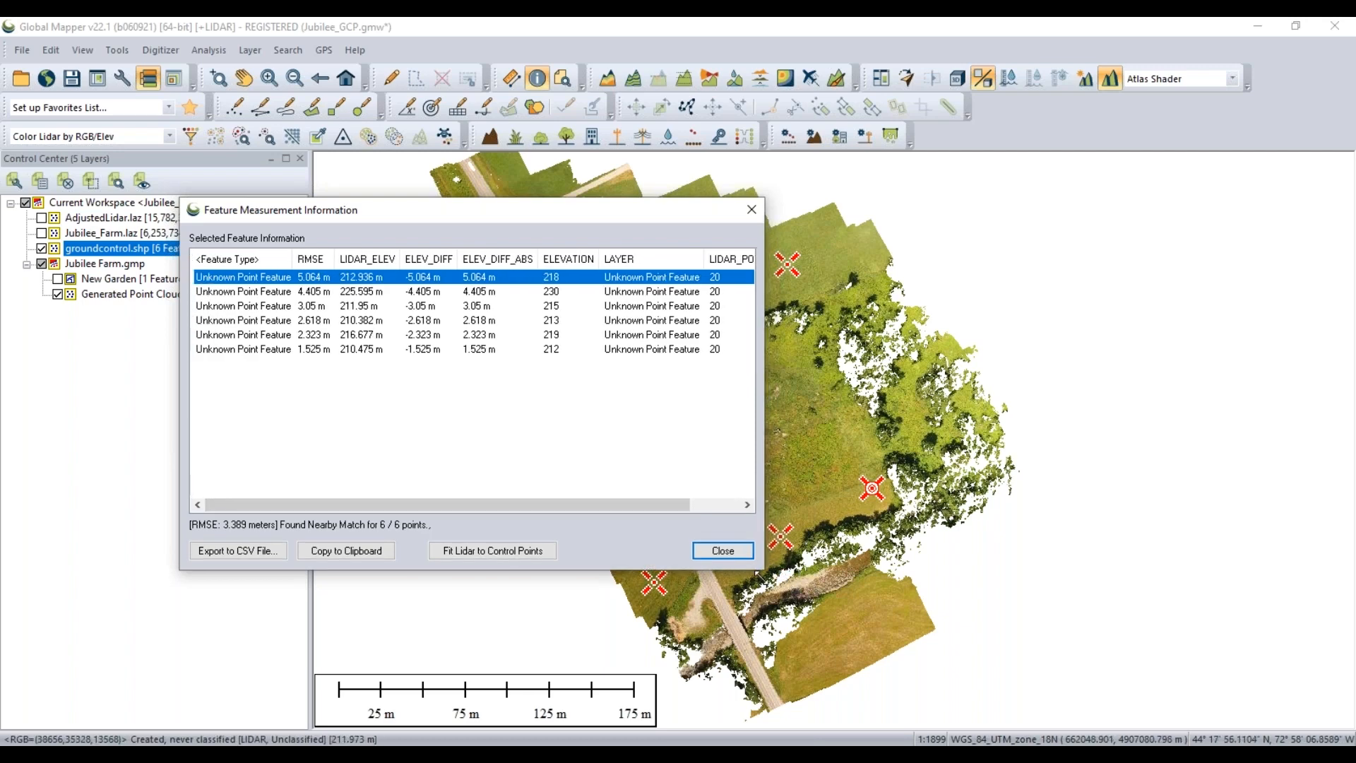
pyautogui.moveTo(550, 206); pyautogui.dragTo(554, 222)
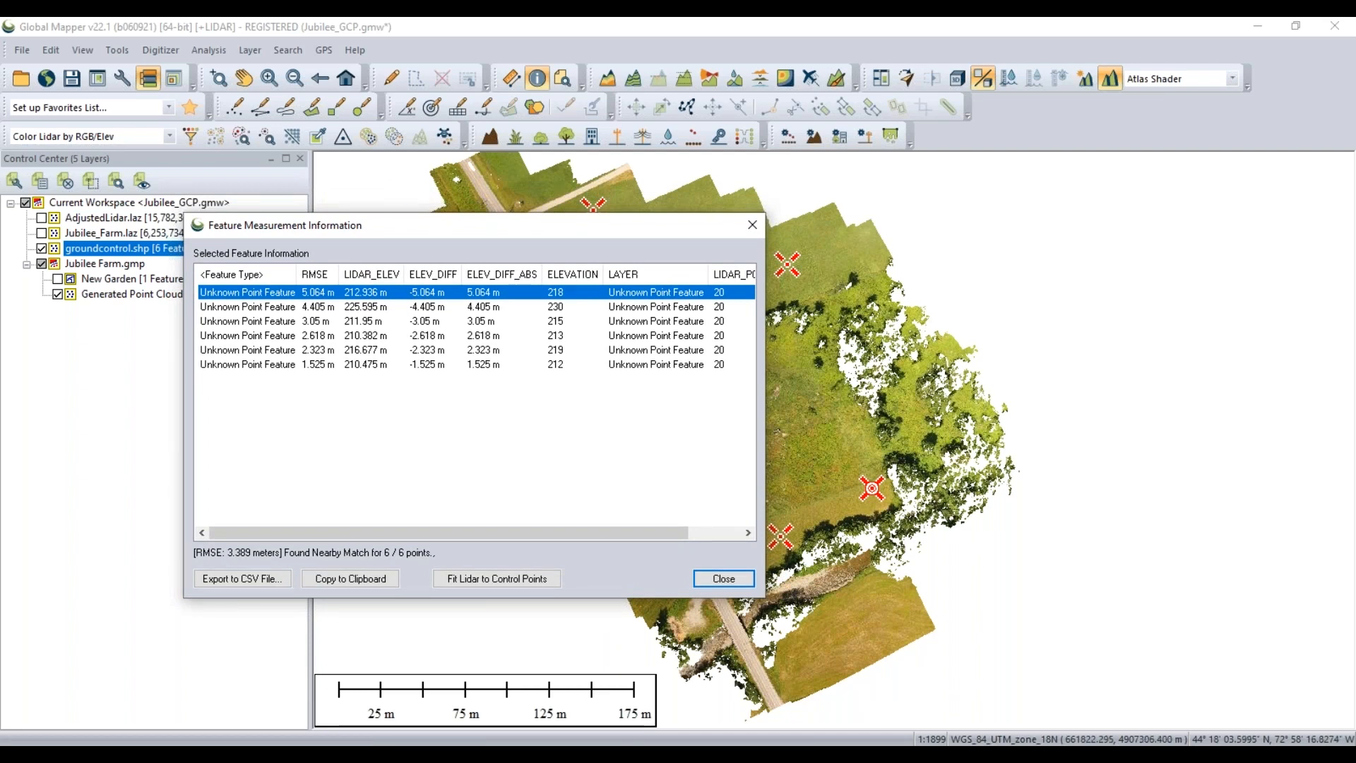
pyautogui.moveTo(685, 235); pyautogui.dragTo(689, 240)
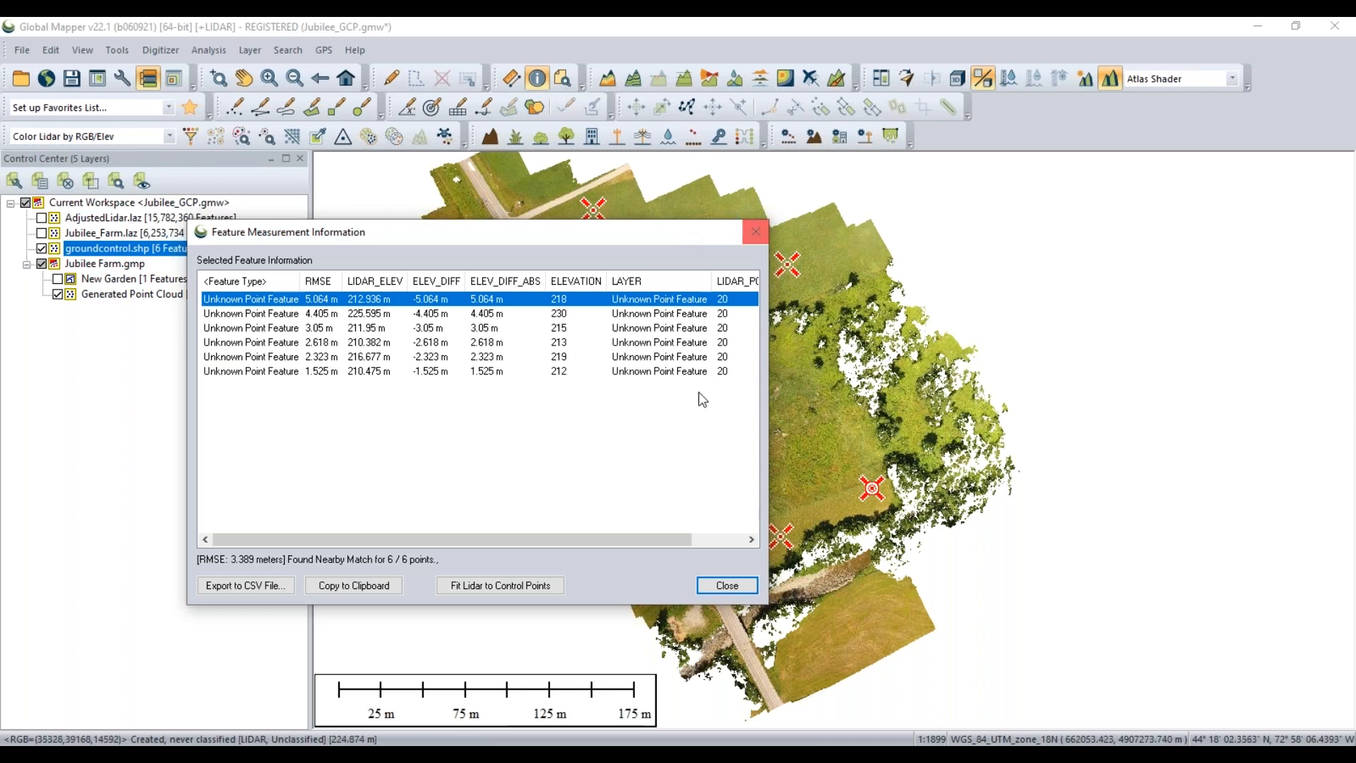
# Start Fit Lidar to Control Points, decline the elevation adjustment, and close the comparison results
pyautogui.click(507, 587)
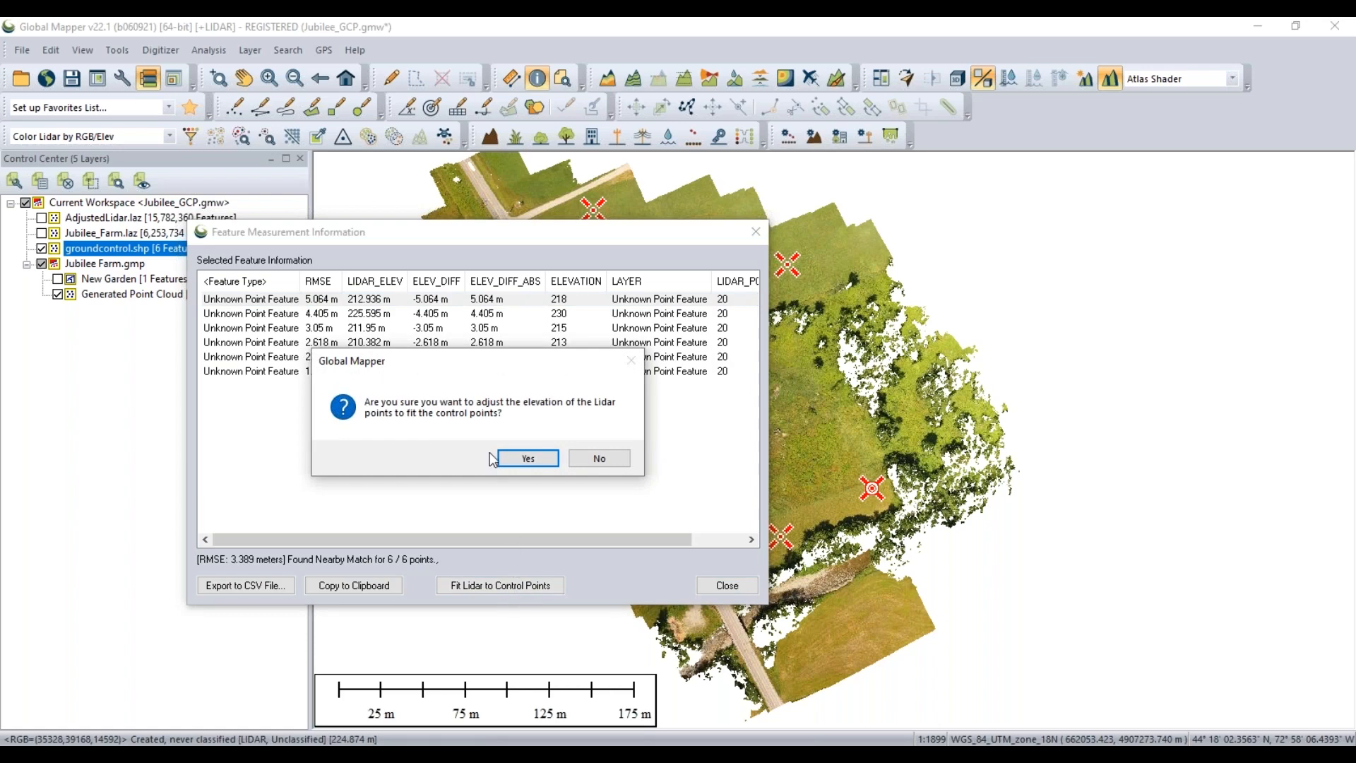
pyautogui.click(599, 459)
pyautogui.click(756, 232)
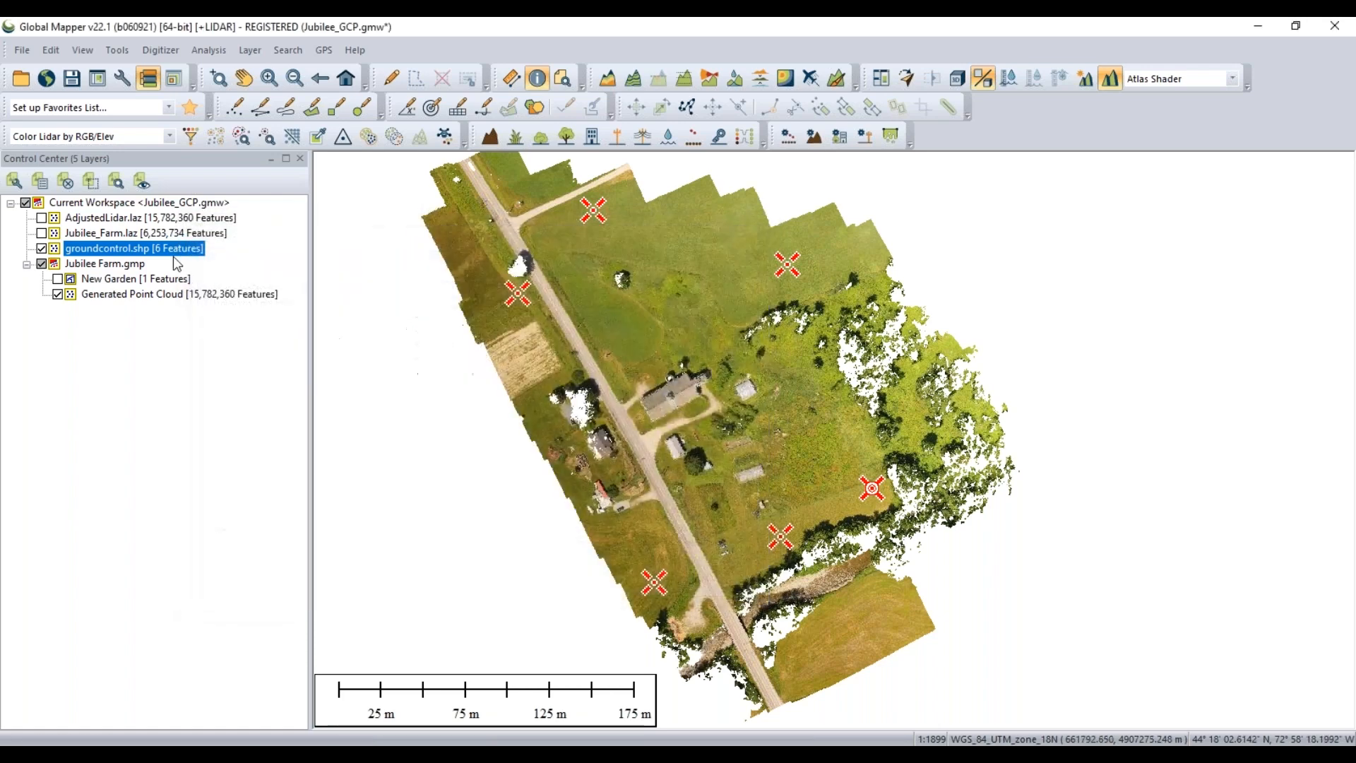
# Turn off groundcontrol.shp, turn on AdjustedLidar.laz alongside the Generated Point Cloud, and color the lidar by source layer
pyautogui.click(41, 249)
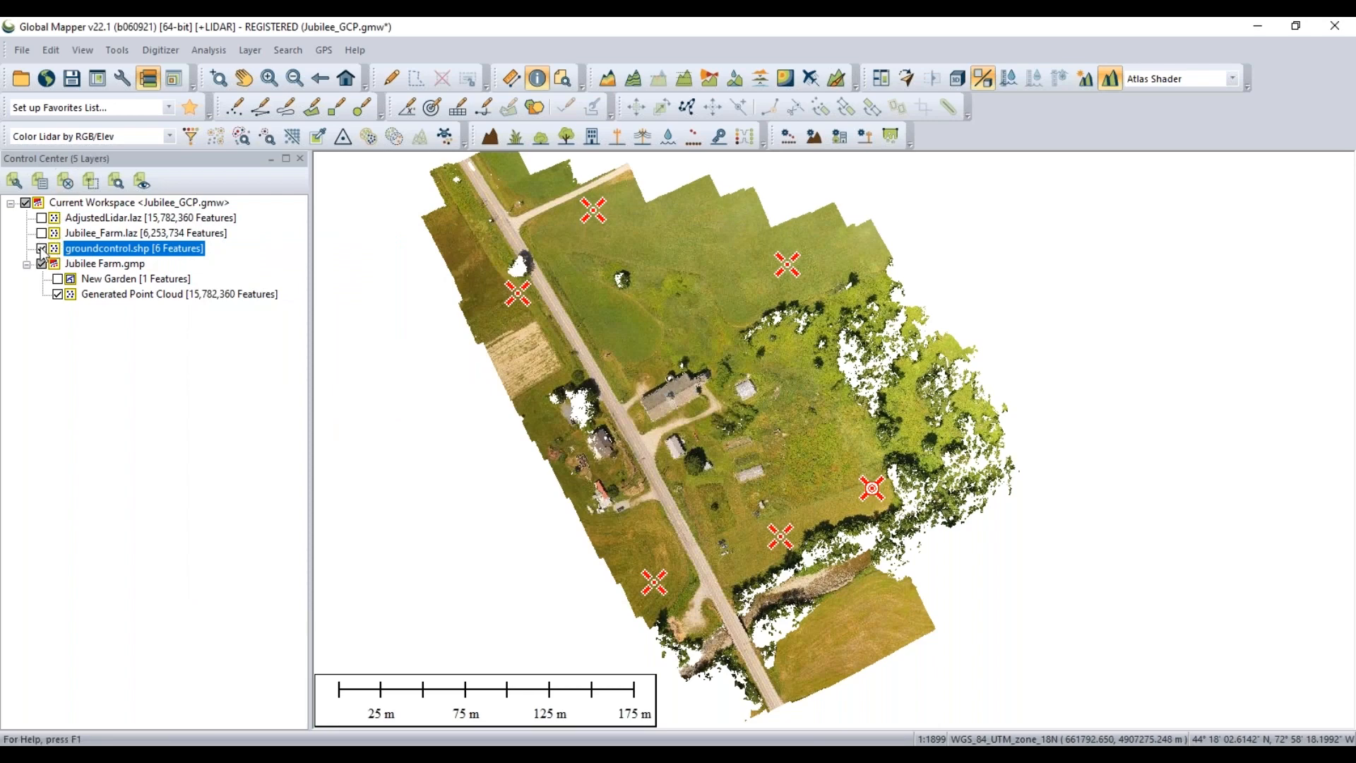
pyautogui.click(47, 224)
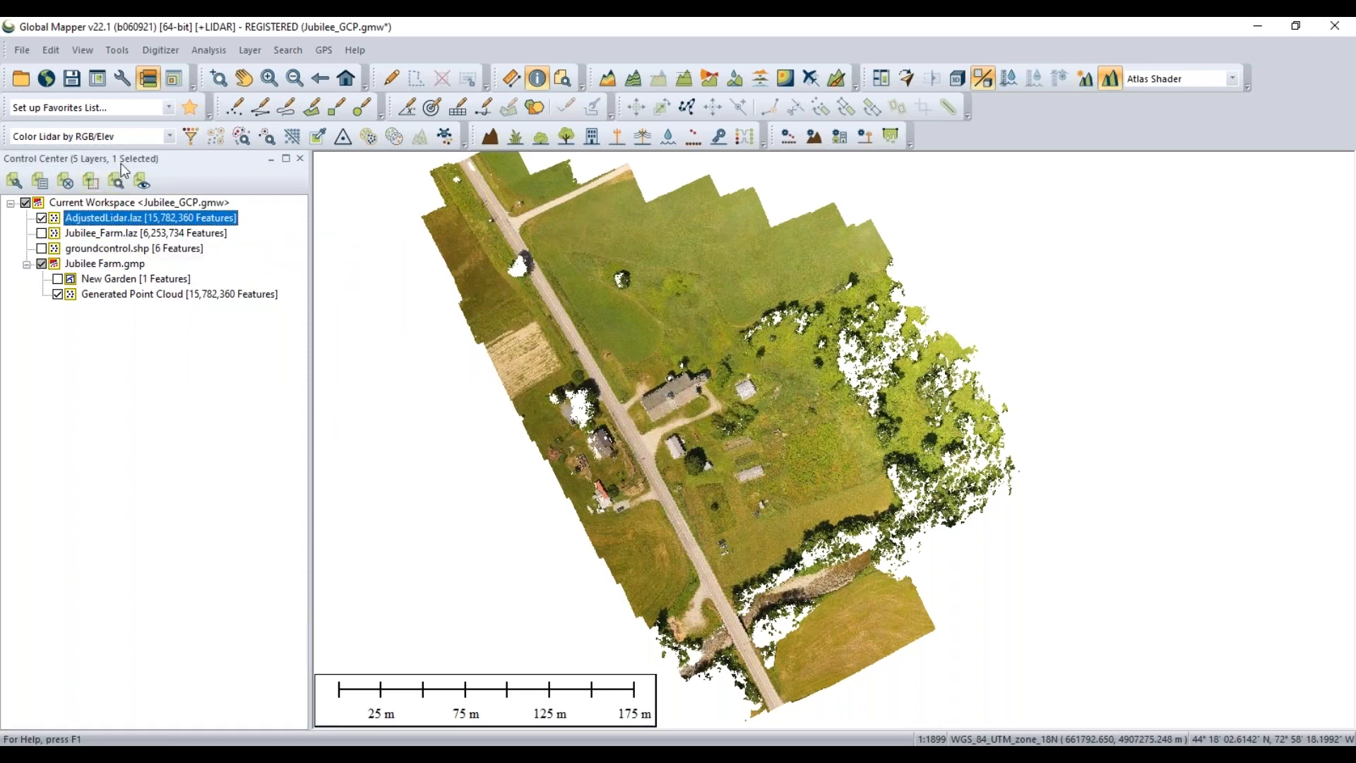
pyautogui.click(130, 139)
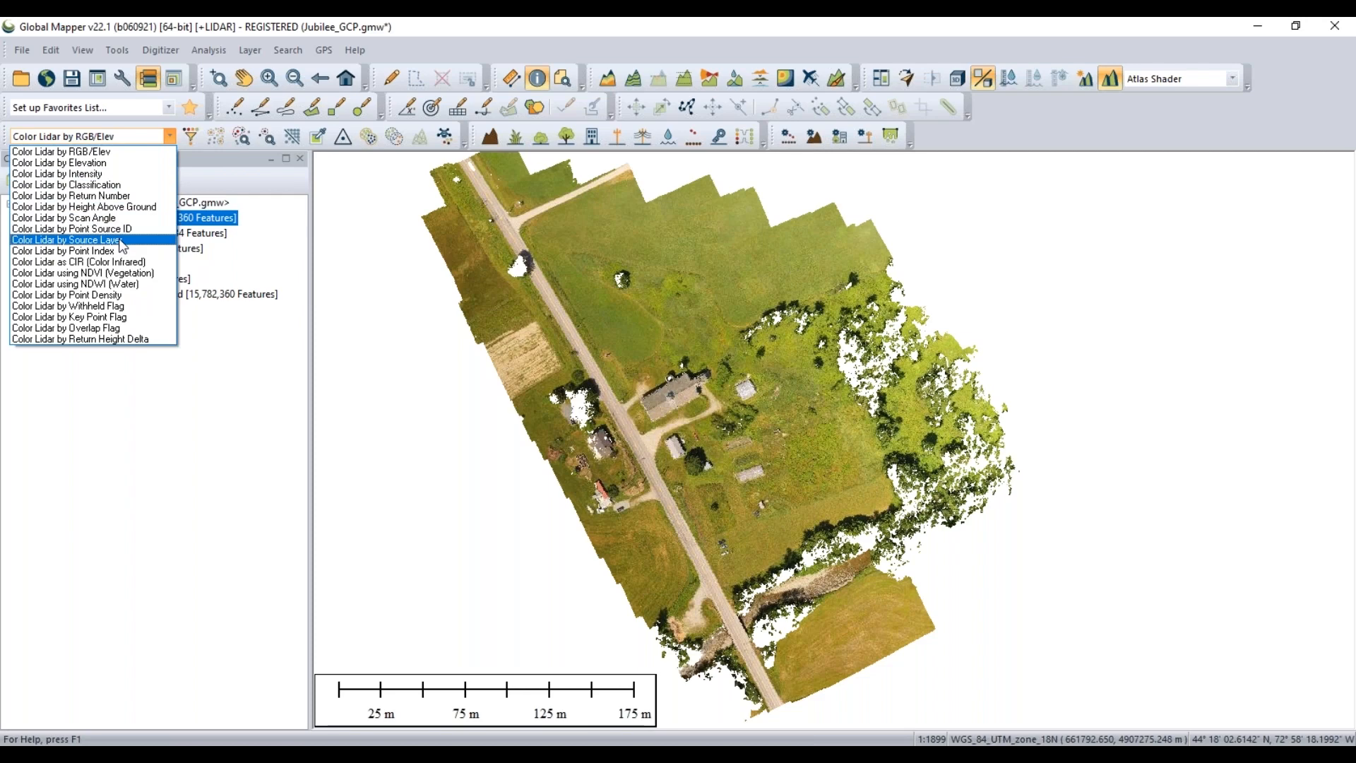
pyautogui.click(125, 241)
pyautogui.click(647, 342)
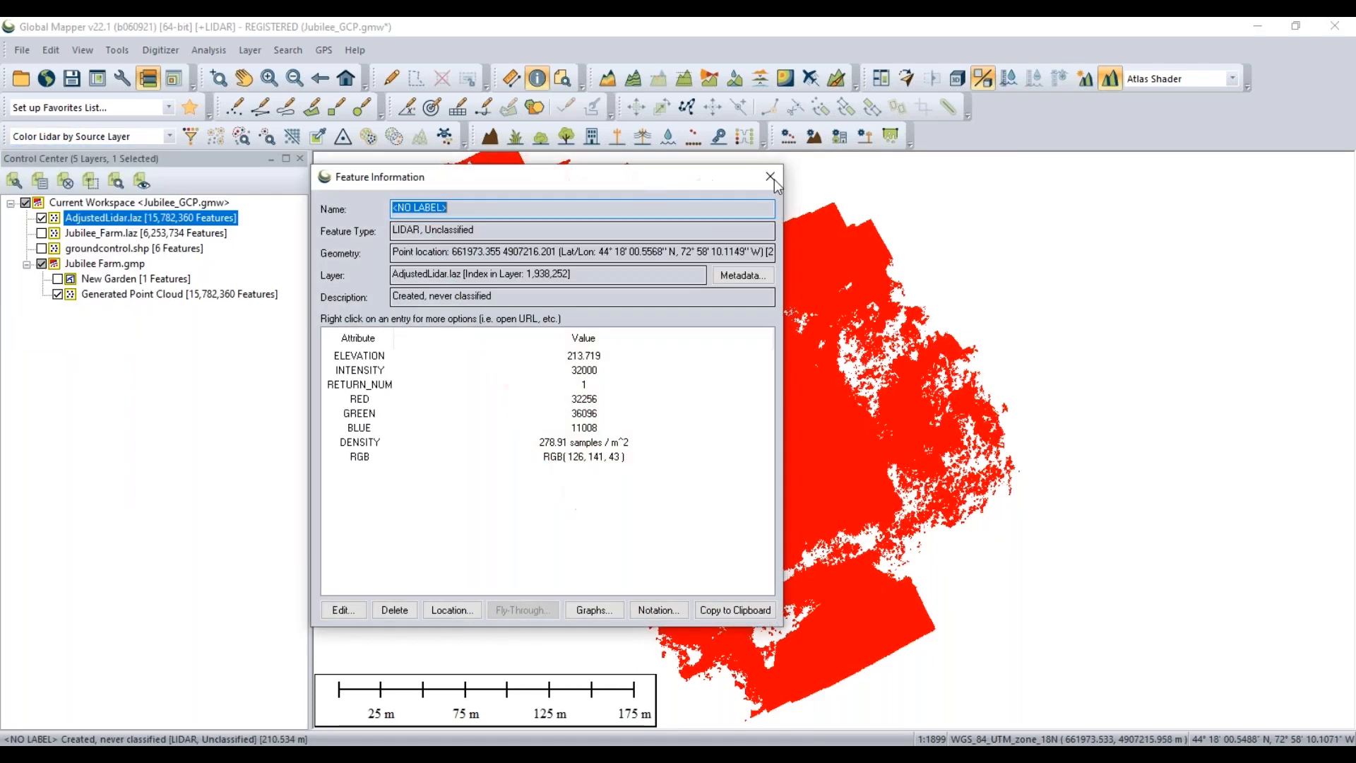
pyautogui.click(775, 179)
# Draw a path profile about 44.6 m long across the large barn, compare the adjusted and original clouds' elevations, and close the profile
pyautogui.click(684, 78)
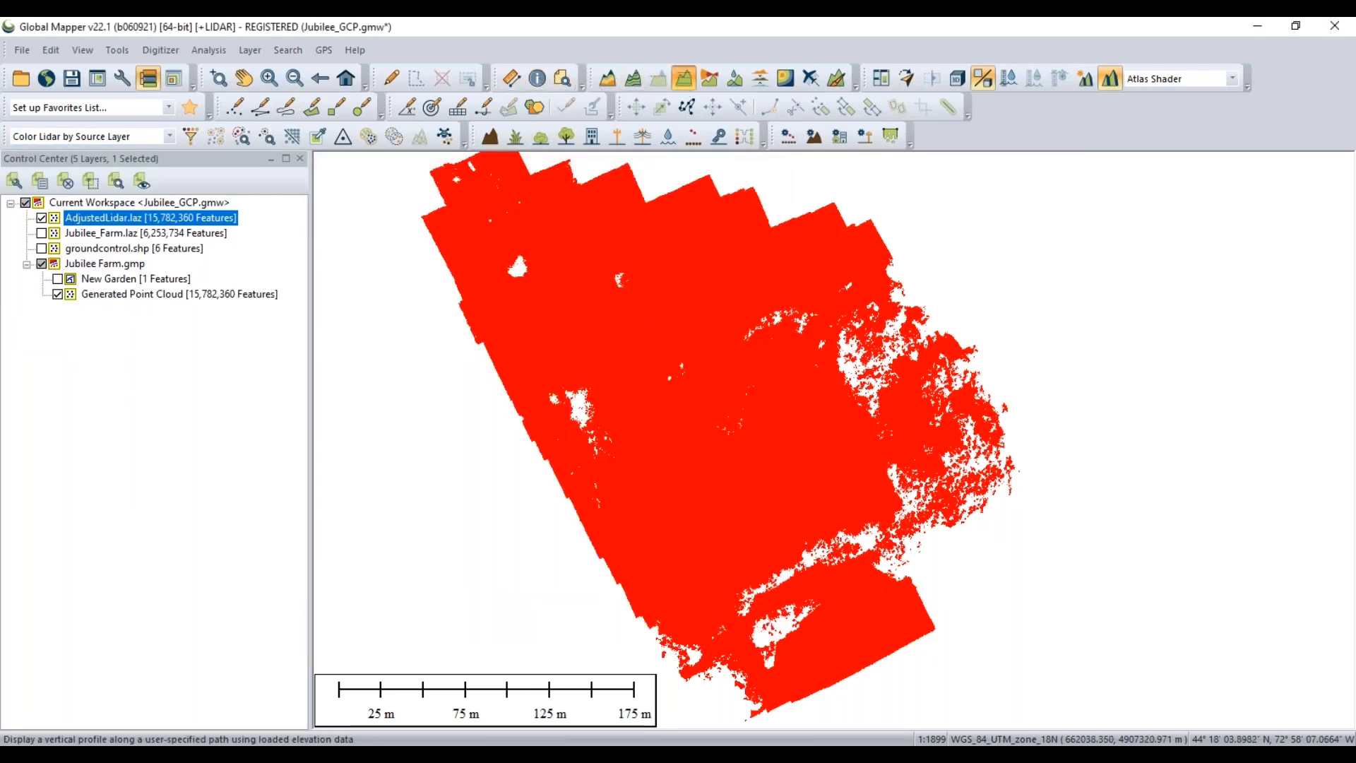
pyautogui.click(666, 355)
pyautogui.rightClick(708, 422)
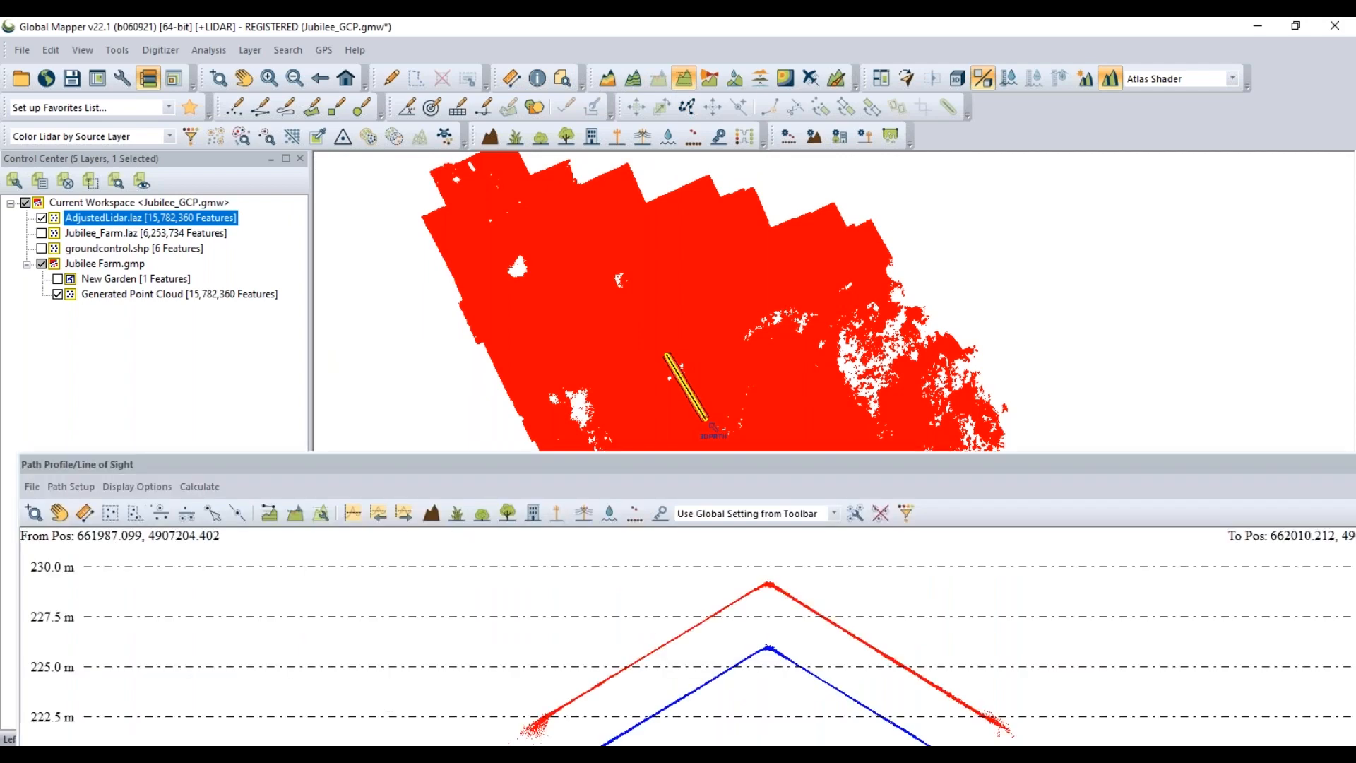
pyautogui.moveTo(711, 468); pyautogui.dragTo(561, 186)
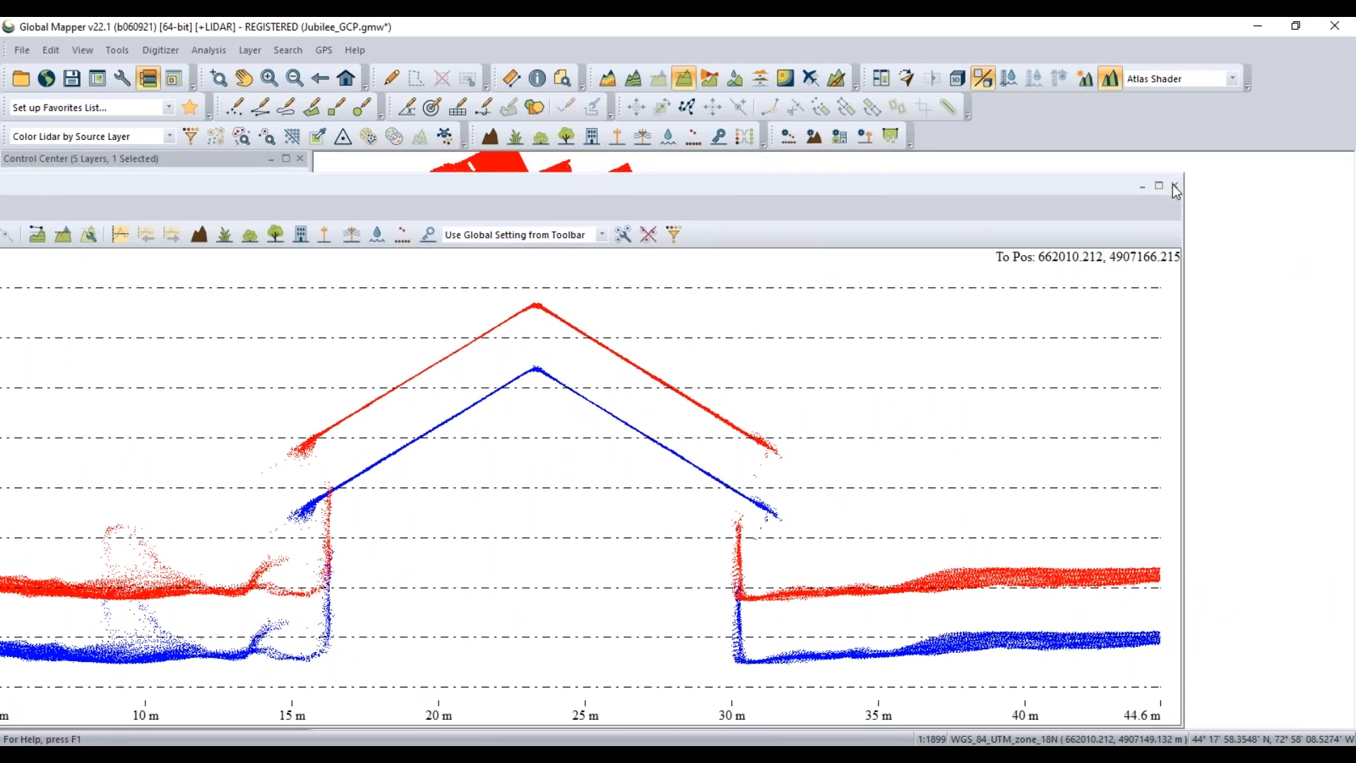
pyautogui.click(1172, 187)
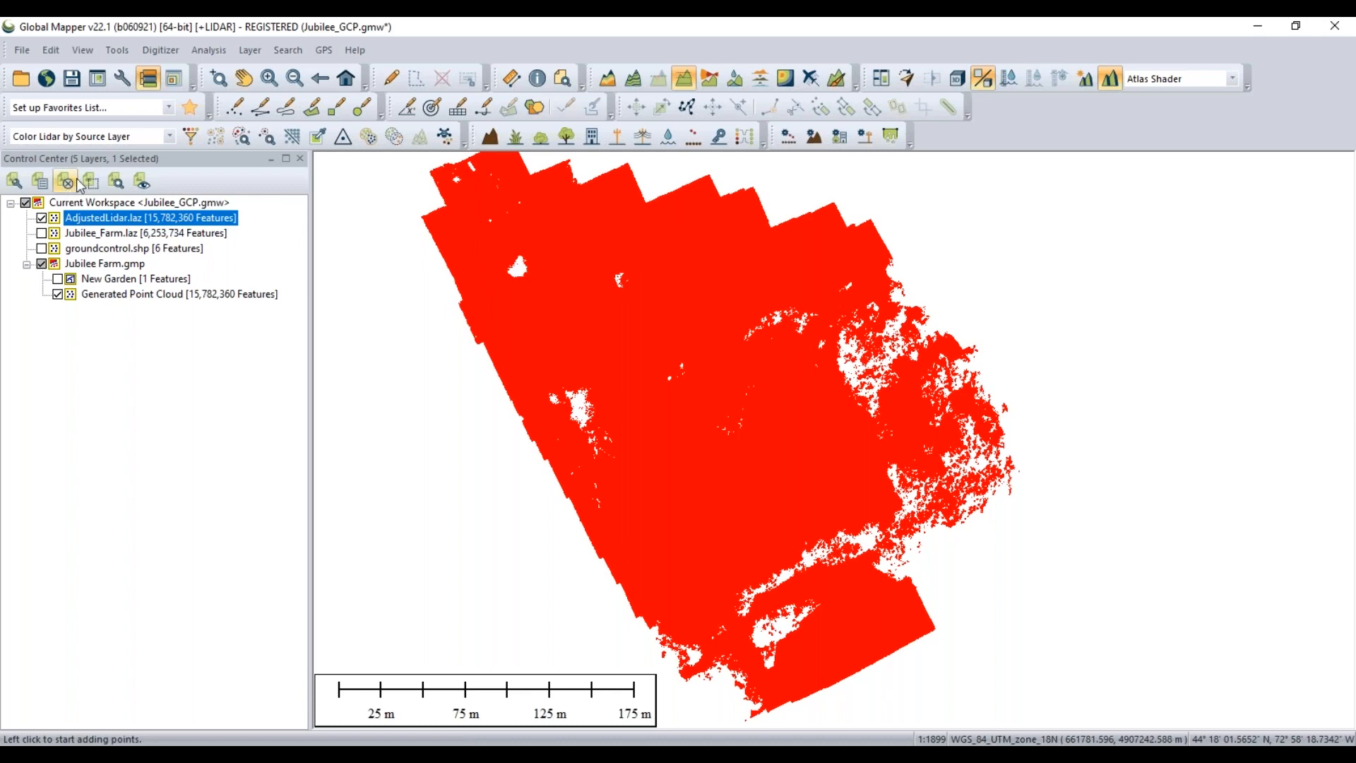
# Color the lidar by RGB/Elev to show the adjusted and generated farm point clouds in true color
pyautogui.click(99, 136)
pyautogui.click(101, 152)
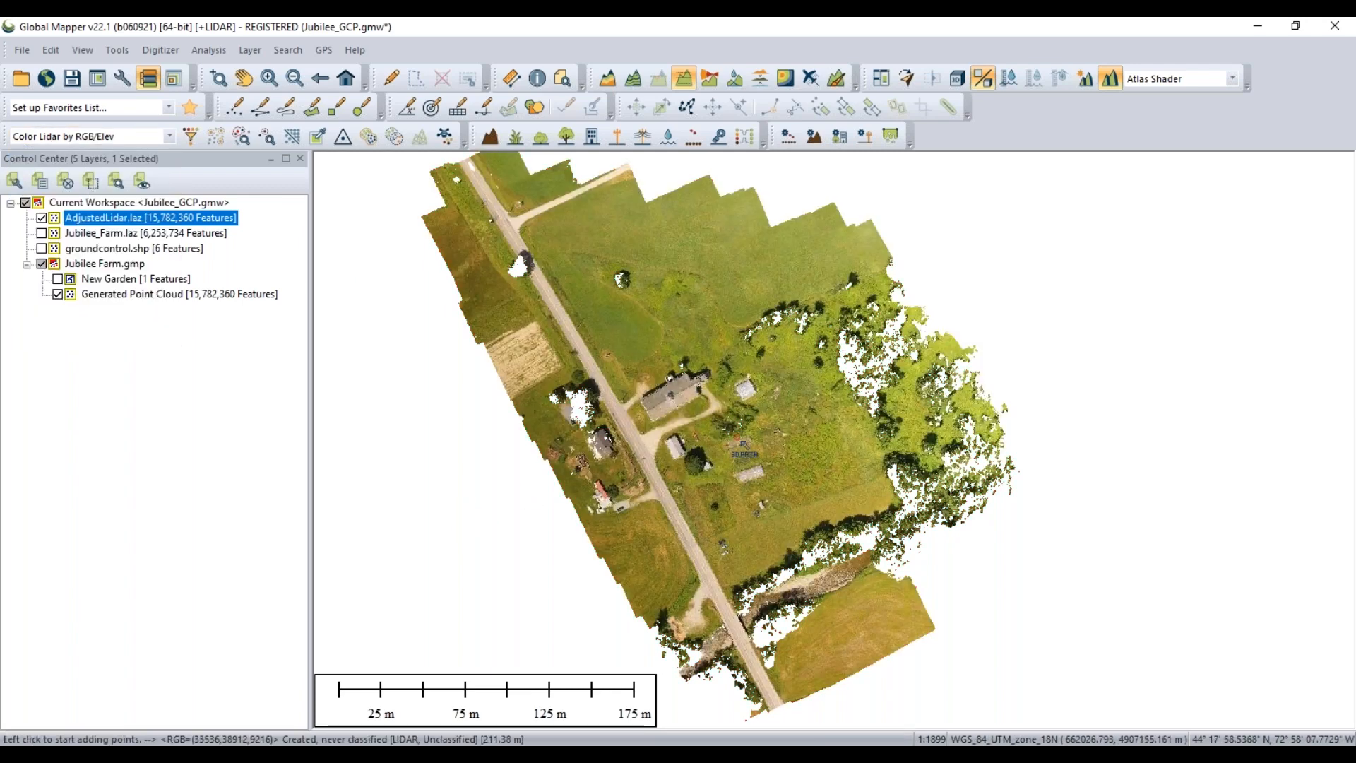
pyautogui.scroll(1, 671, 383)
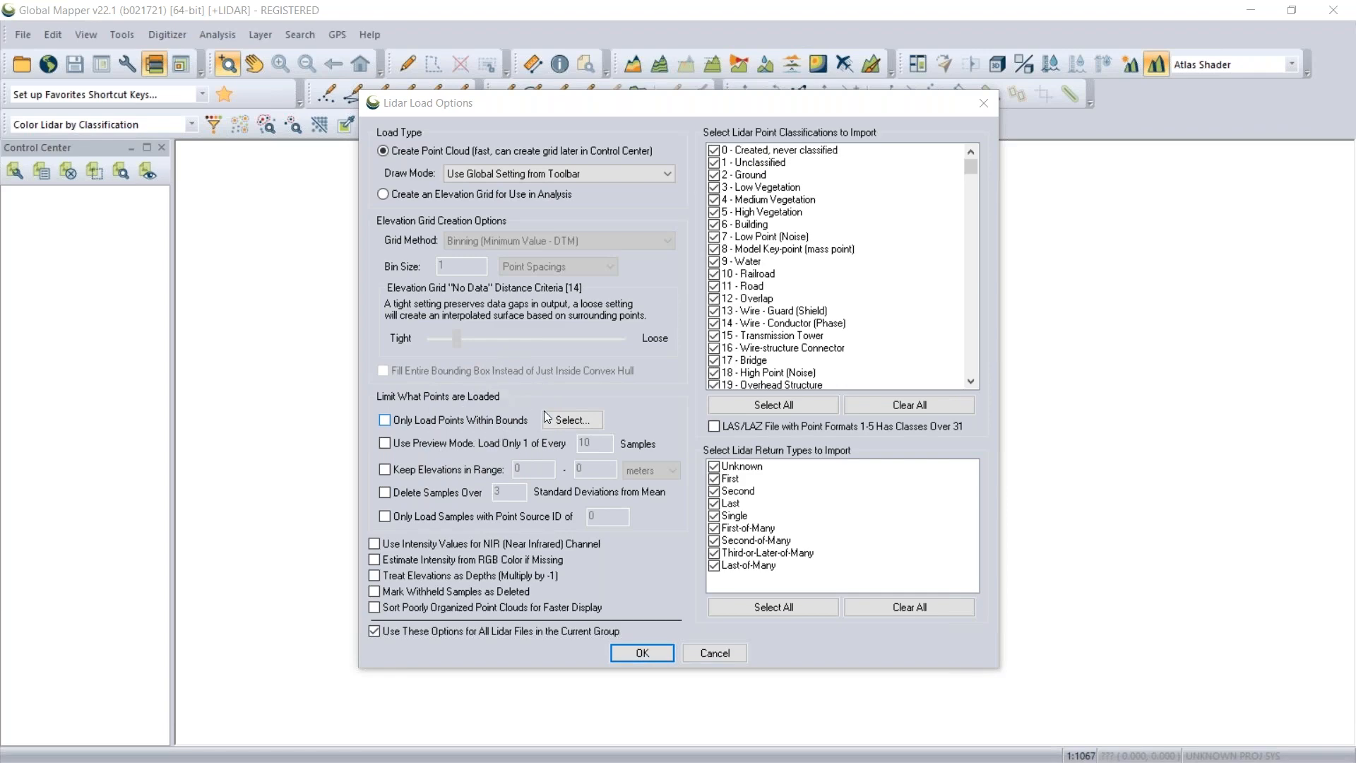
# Load Durham.laz as a point cloud with all classifications and return types, and review its metadata and classification statistics
pyautogui.click(661, 652)
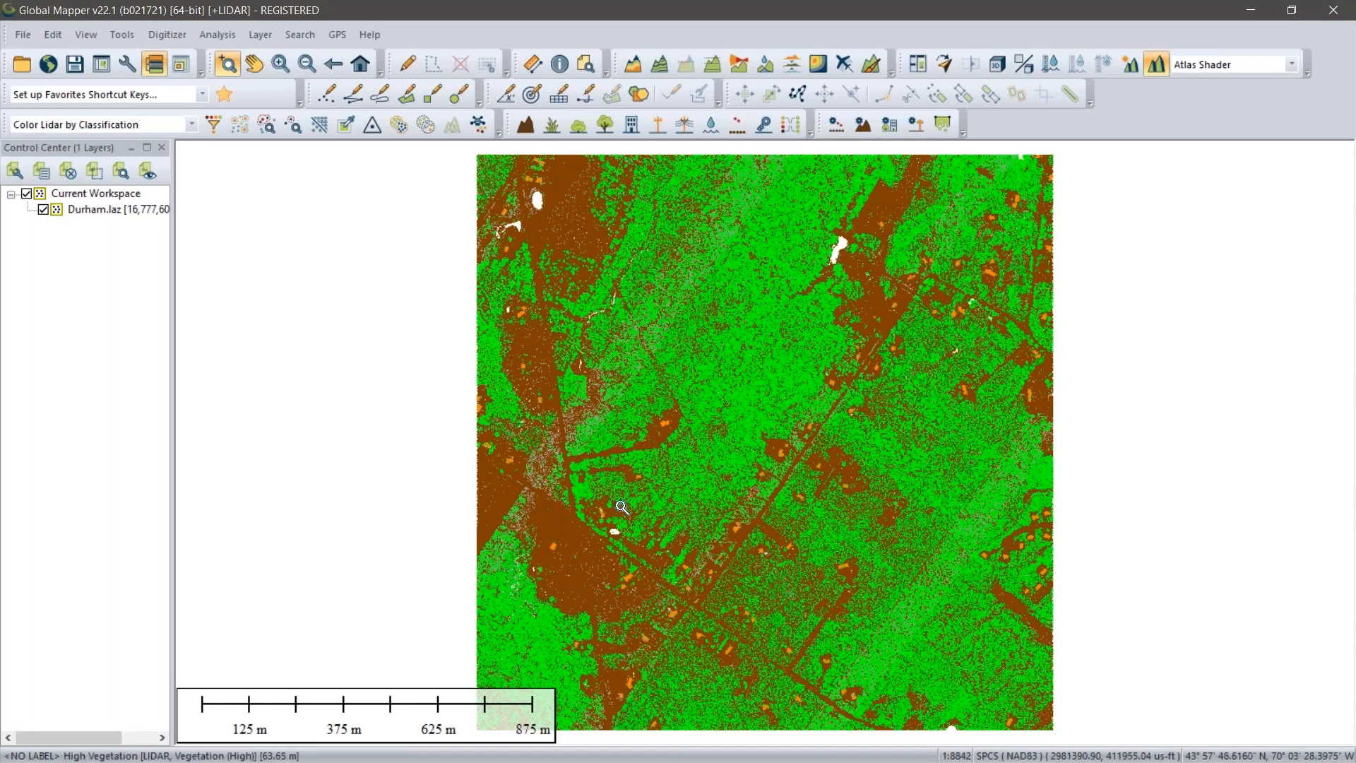
pyautogui.rightClick(126, 217)
pyautogui.click(197, 257)
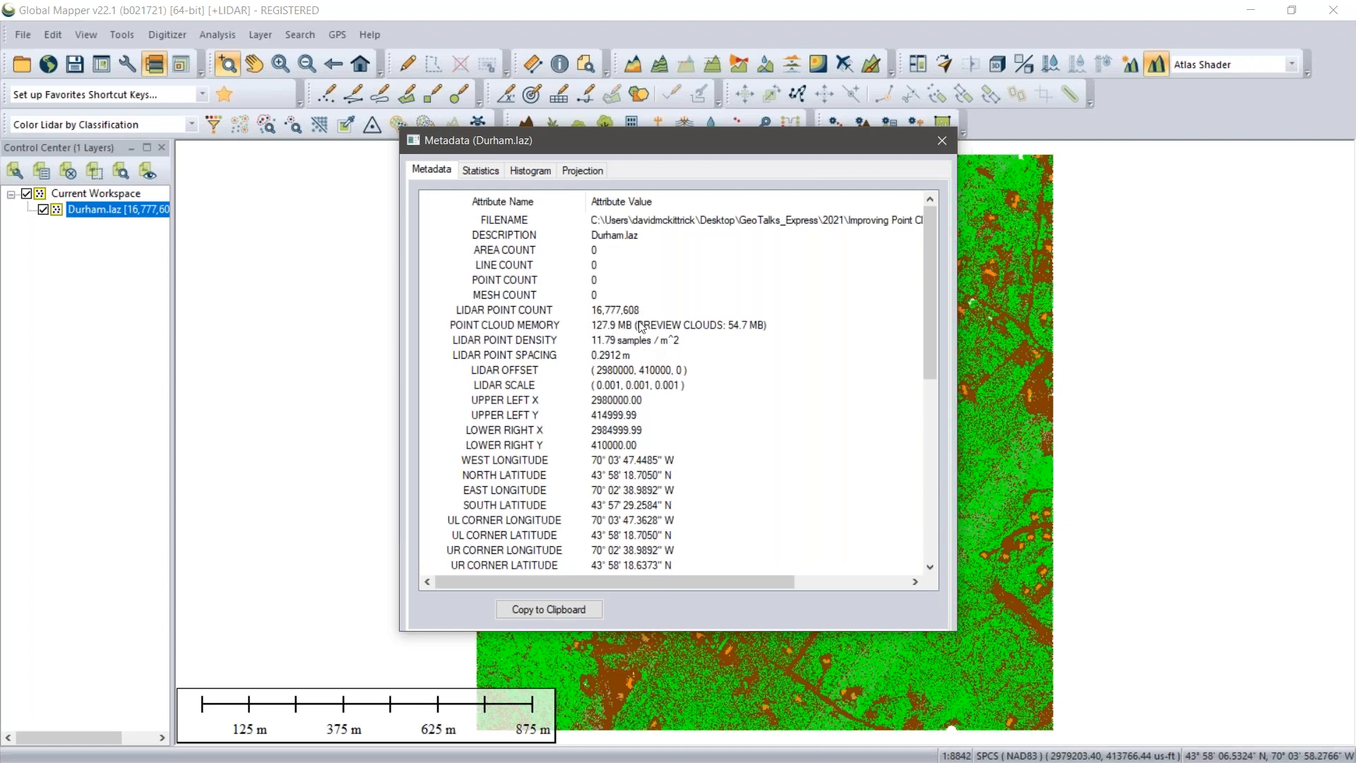
pyautogui.click(482, 175)
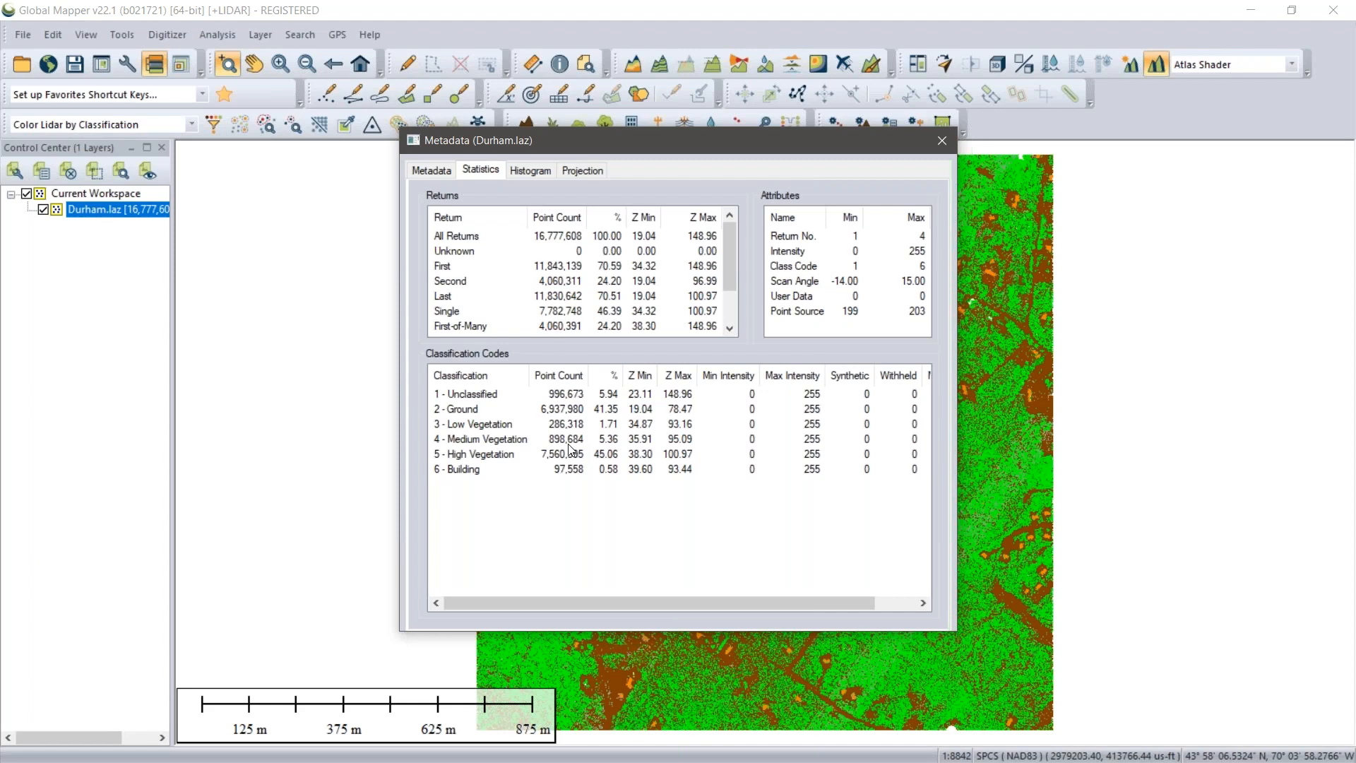
pyautogui.click(939, 143)
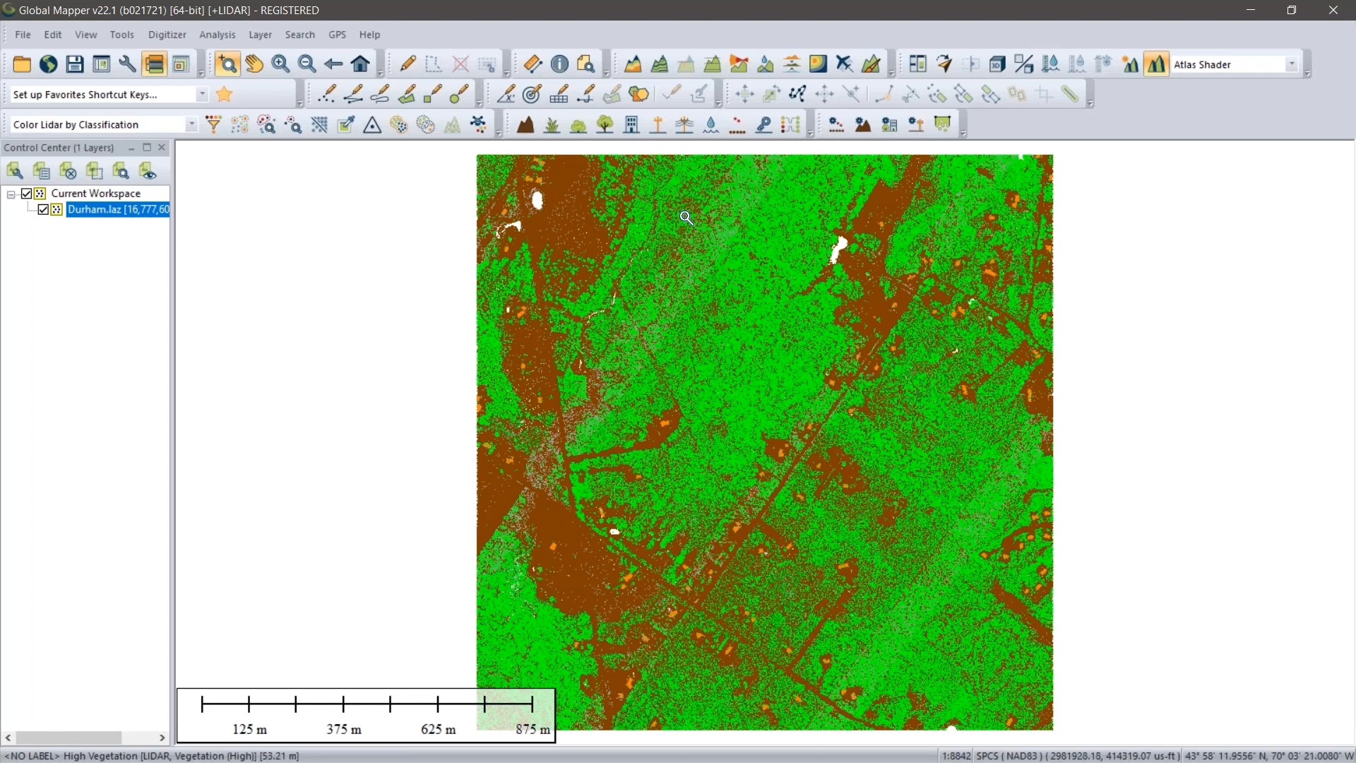
# Draw a path profile about 691 m long diagonally across the wooded middle of Durham.laz and enlarge the profile view
pyautogui.click(720, 65)
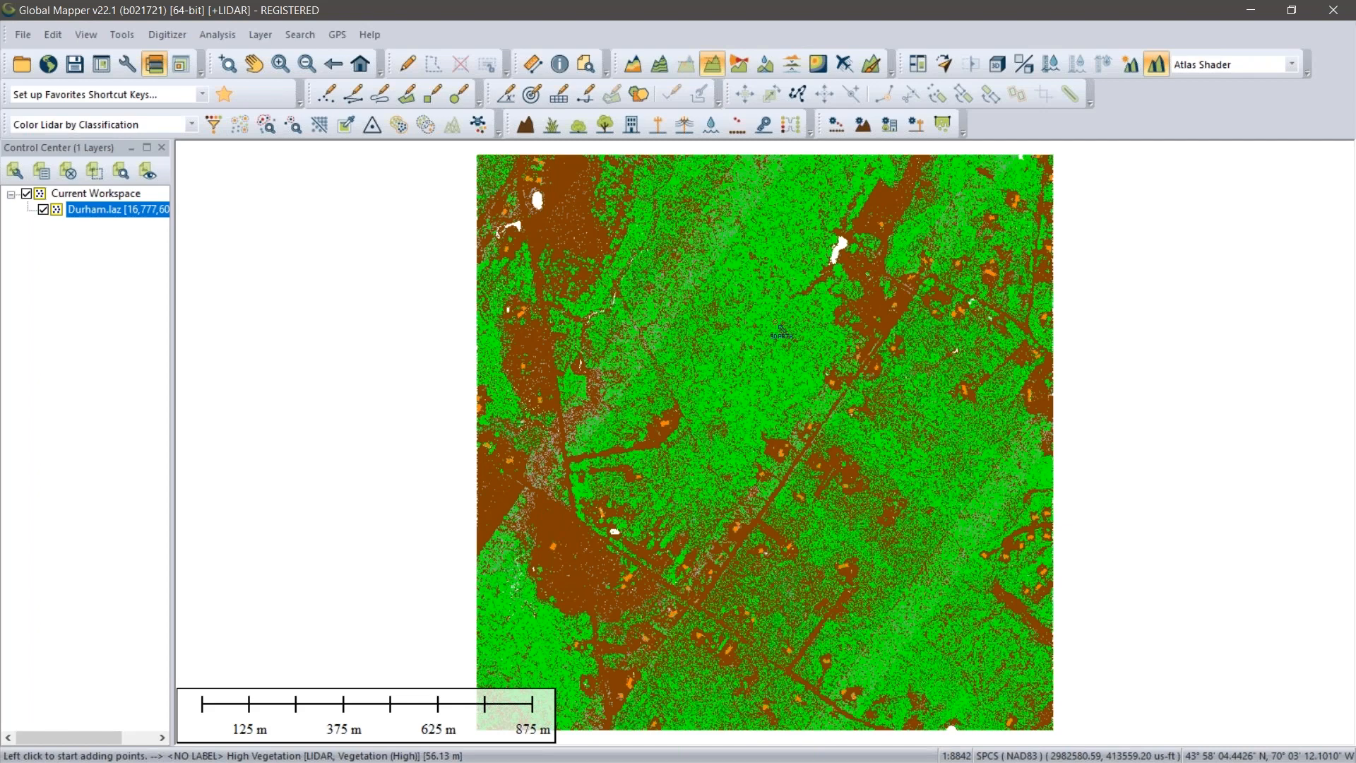
pyautogui.click(634, 361)
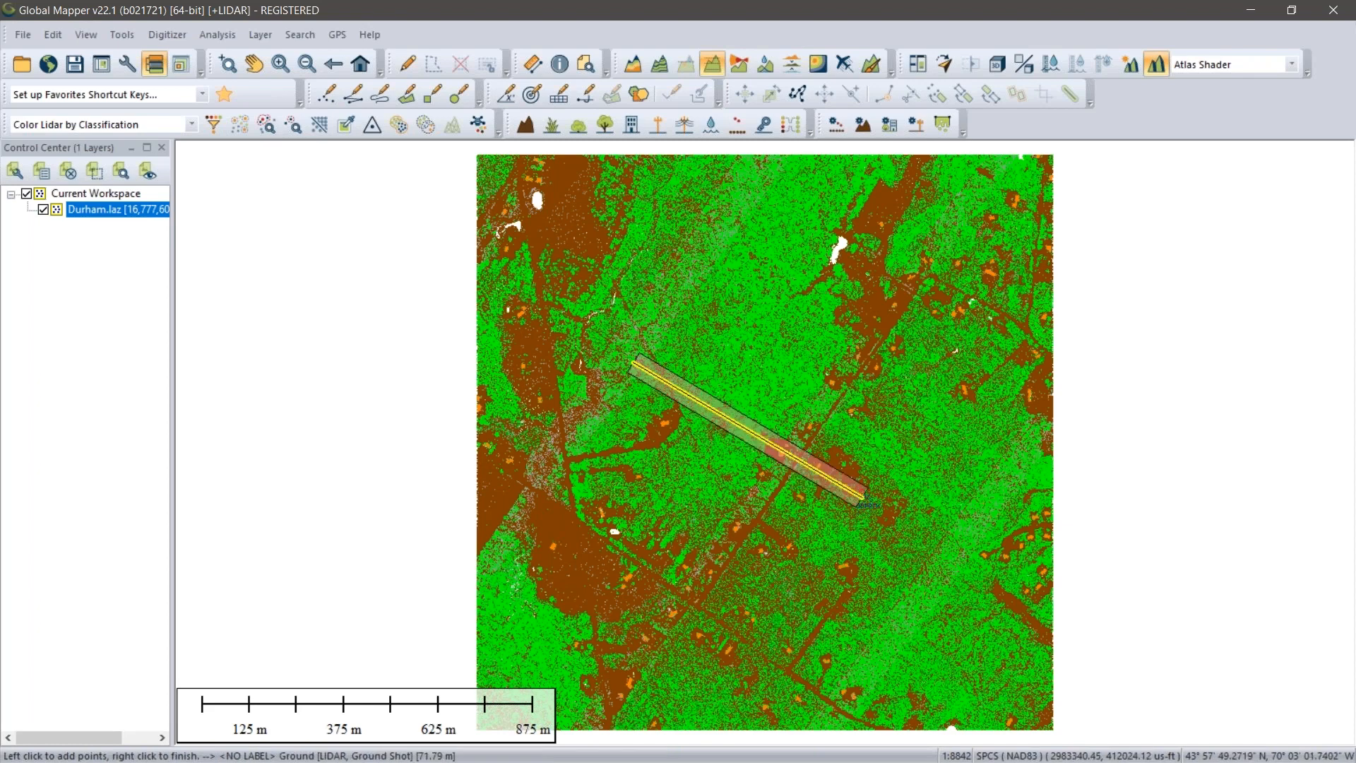
pyautogui.rightClick(864, 484)
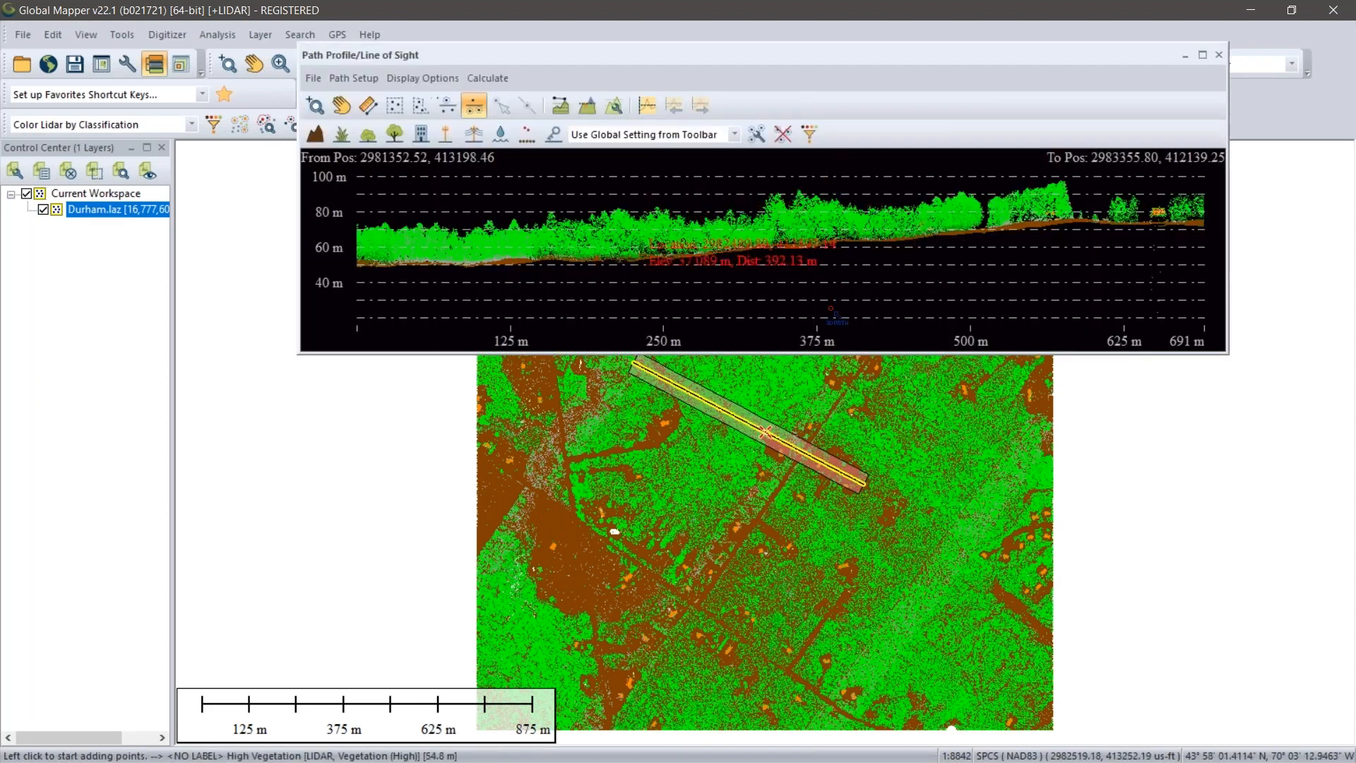
pyautogui.moveTo(790, 354); pyautogui.dragTo(778, 521)
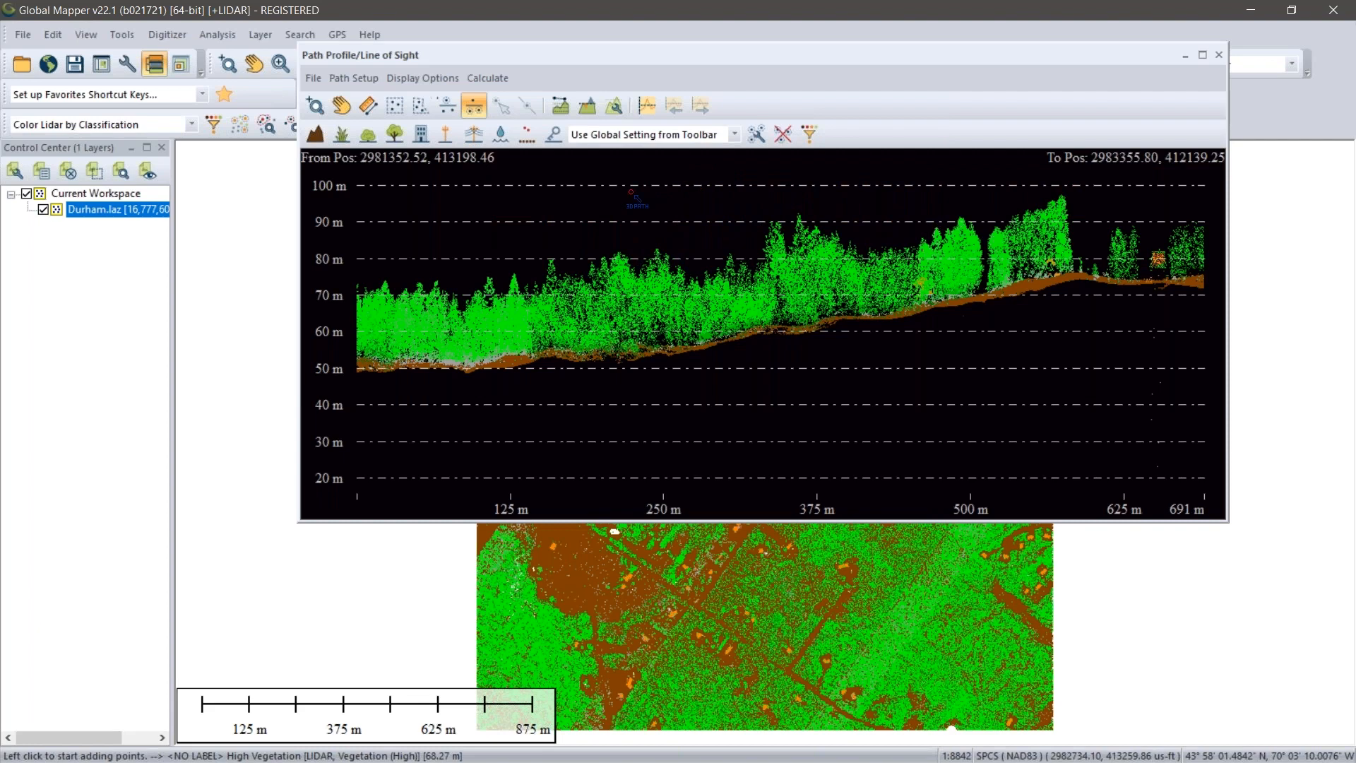
# Select the profile points above a line traced just over the tree canopy, rising from about 81 m to 97 m elevation
pyautogui.click(447, 106)
pyautogui.click(385, 256)
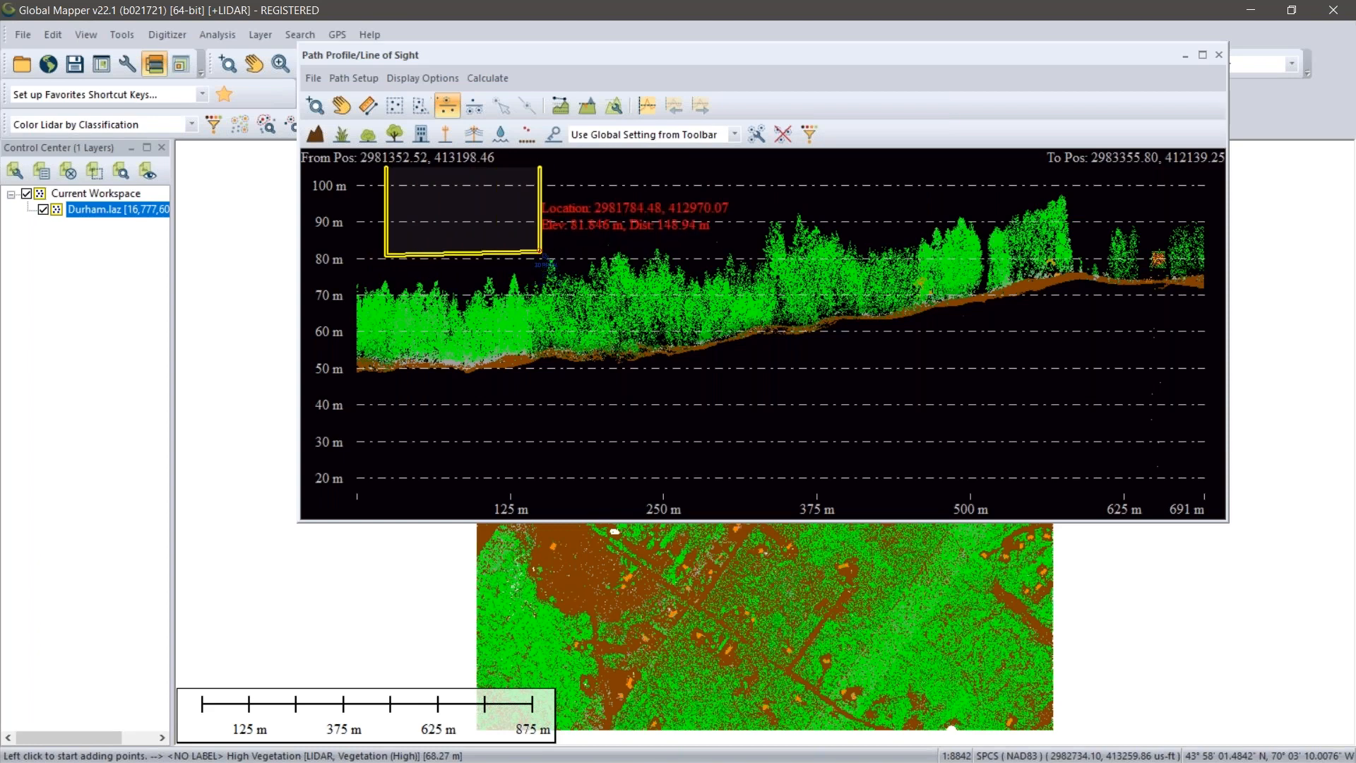
pyautogui.click(541, 247)
pyautogui.click(763, 202)
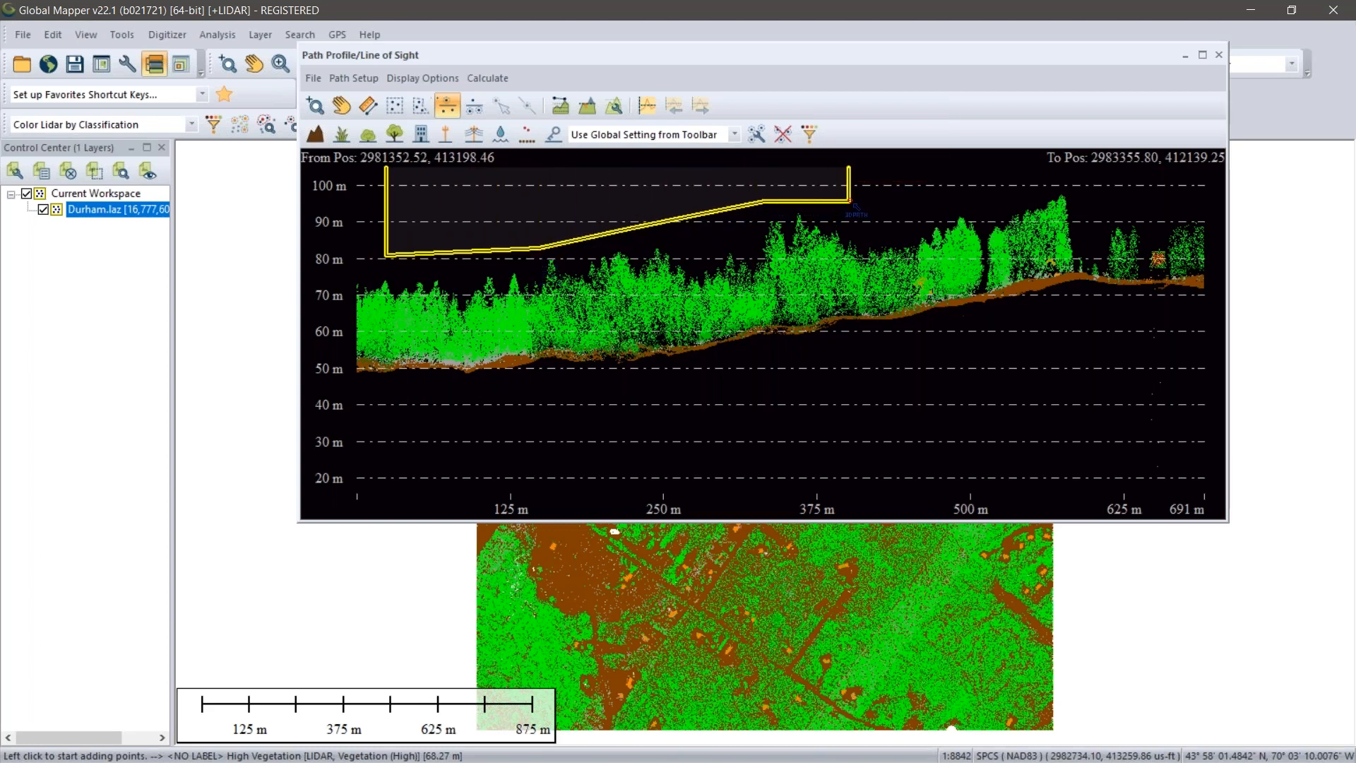
pyautogui.click(894, 202)
pyautogui.click(939, 204)
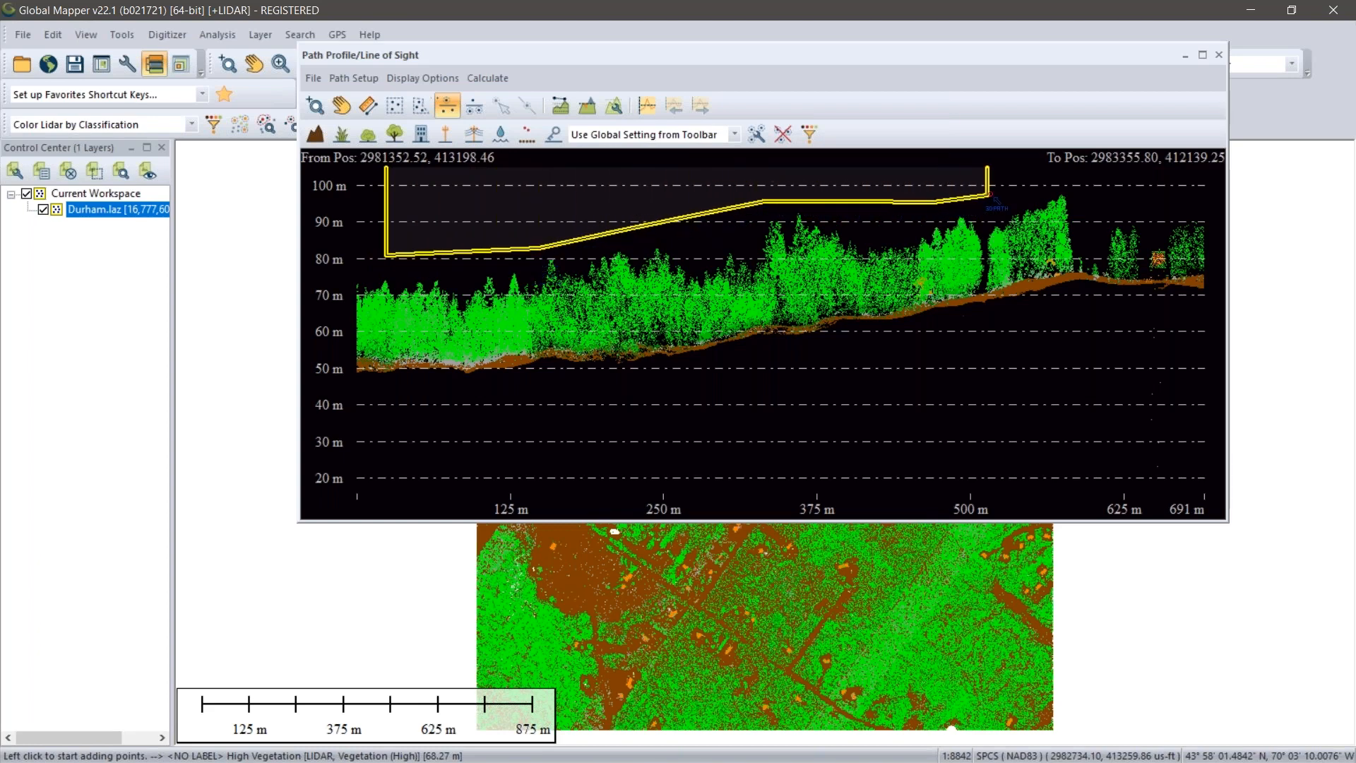
pyautogui.rightClick(1029, 196)
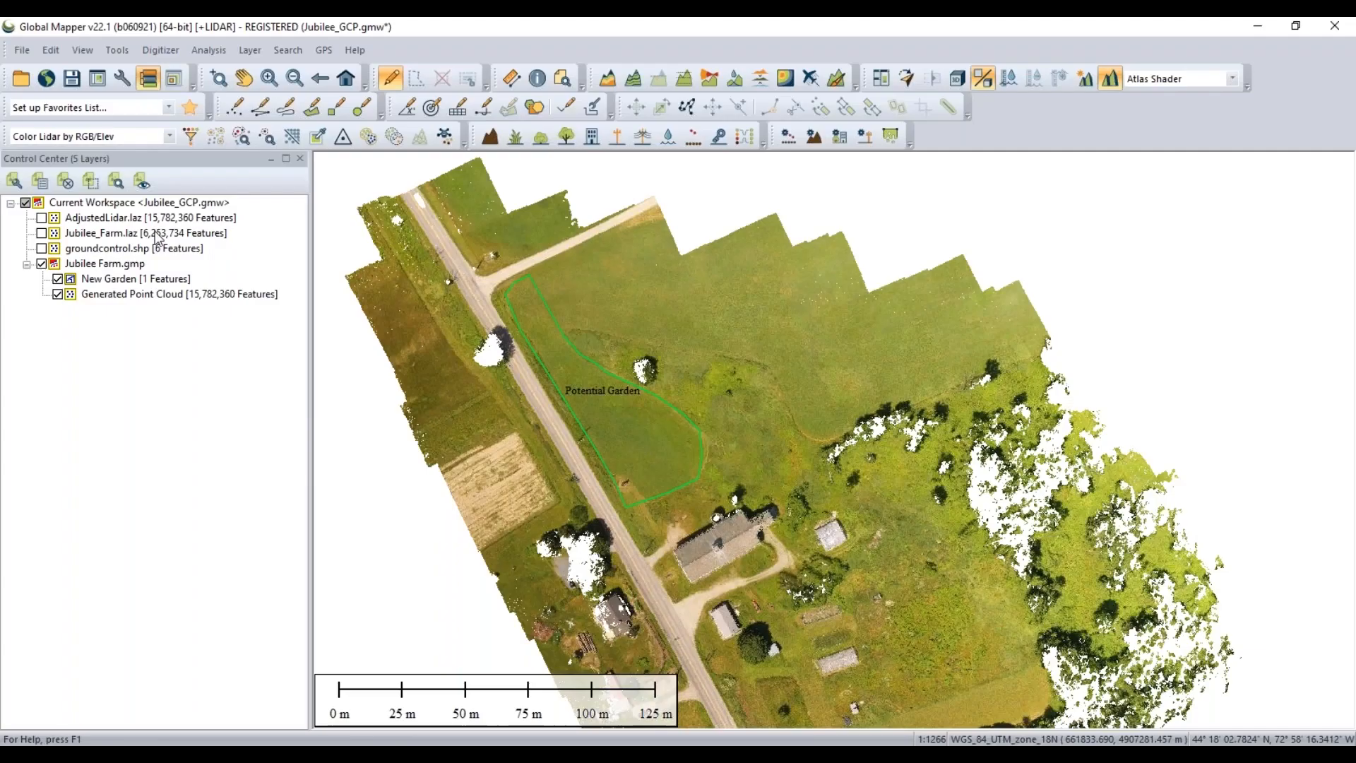
# Examine the Potential Garden boundary and the Jubilee Farm point cloud around it at several zoom levels
pyautogui.click(401, 81)
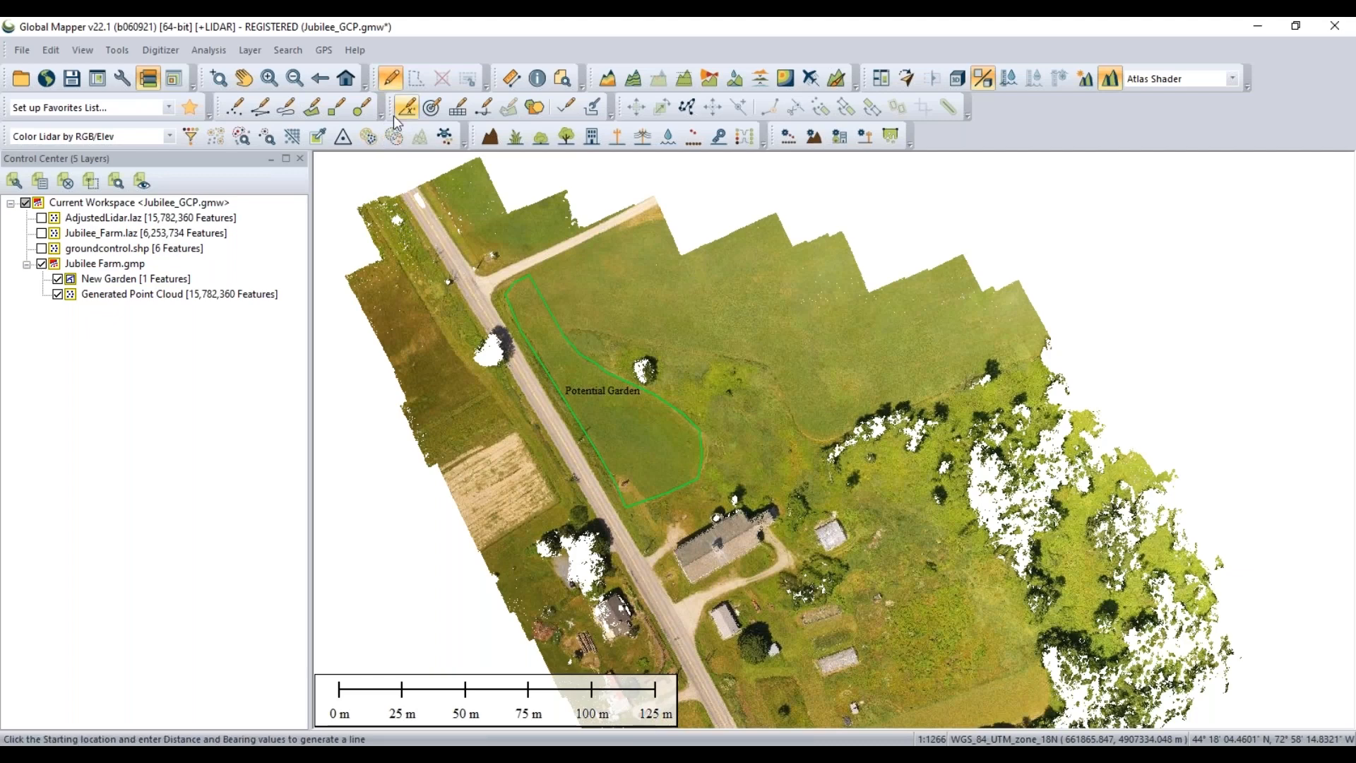
pyautogui.scroll(2, 513, 312)
pyautogui.moveTo(558, 332); pyautogui.dragTo(586, 296)
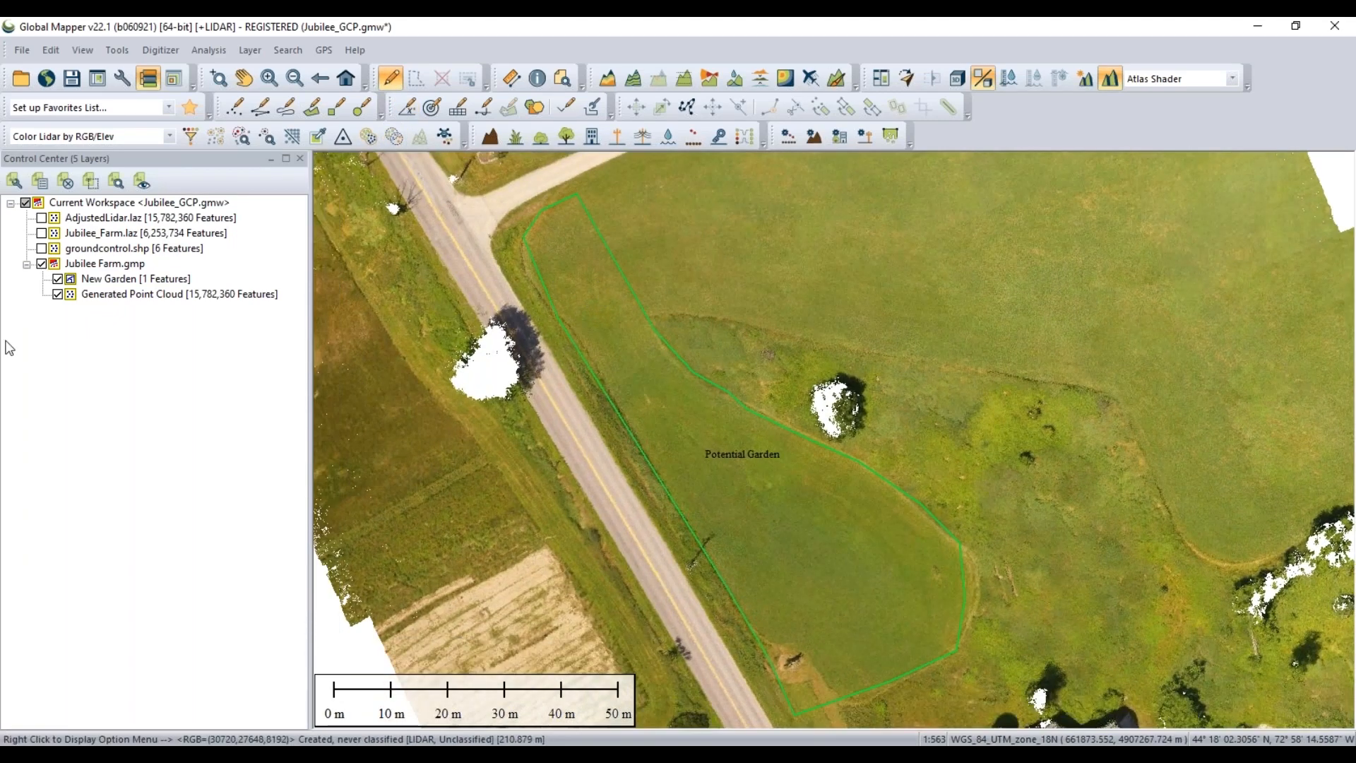
pyautogui.scroll(1, 568, 279)
pyautogui.moveTo(670, 267)
pyautogui.mouseDown()
pyautogui.moveTo(629, 294)
pyautogui.moveTo(593, 256)
pyautogui.mouseUp()
pyautogui.scroll(-1, 650, 352)
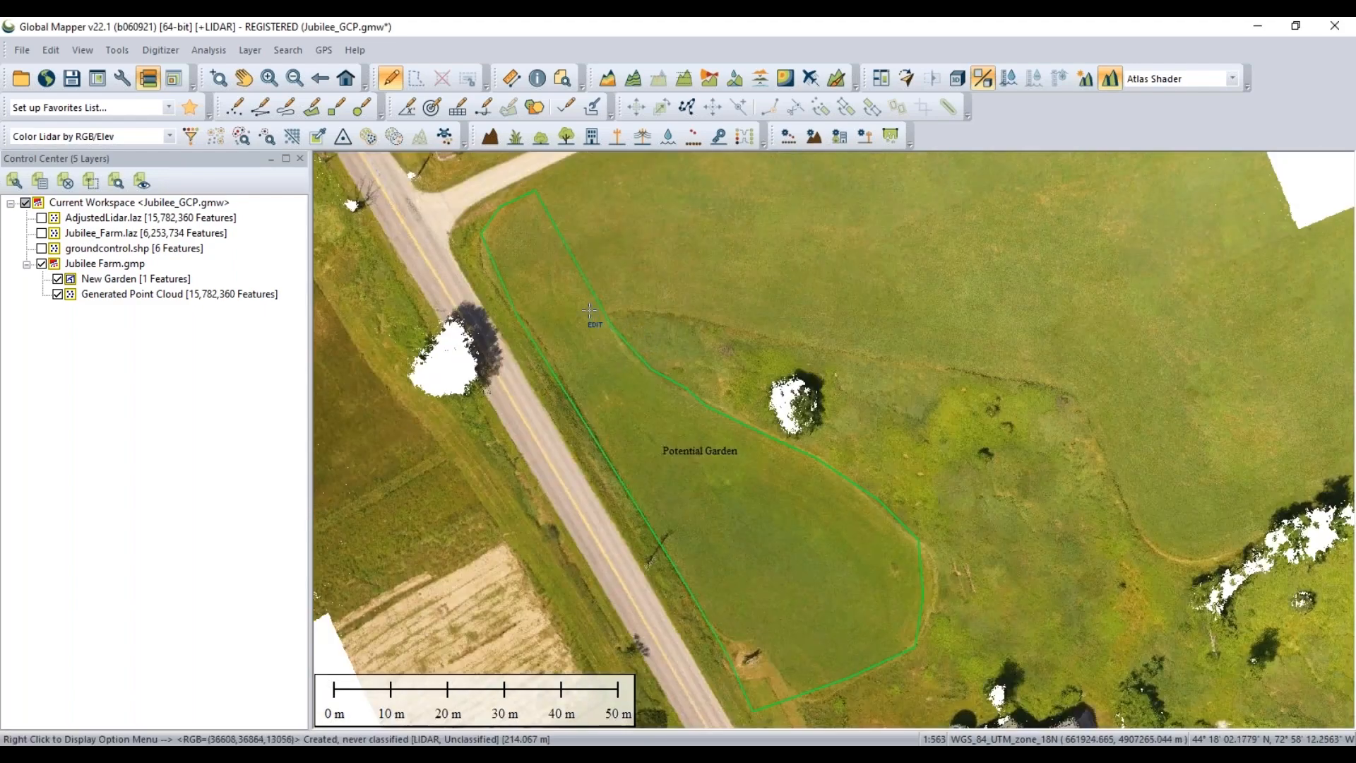
pyautogui.scroll(1, 597, 309)
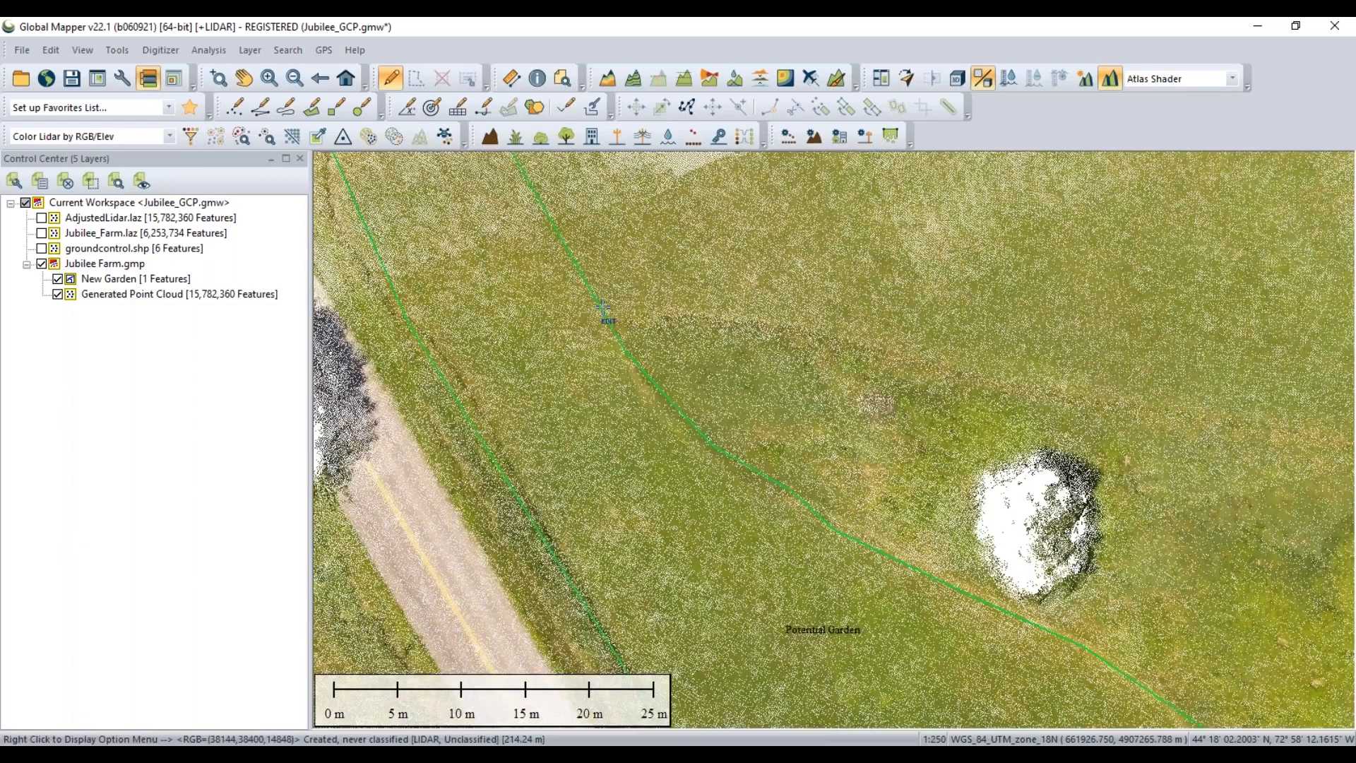
pyautogui.scroll(-1, 603, 309)
pyautogui.scroll(-1, 600, 309)
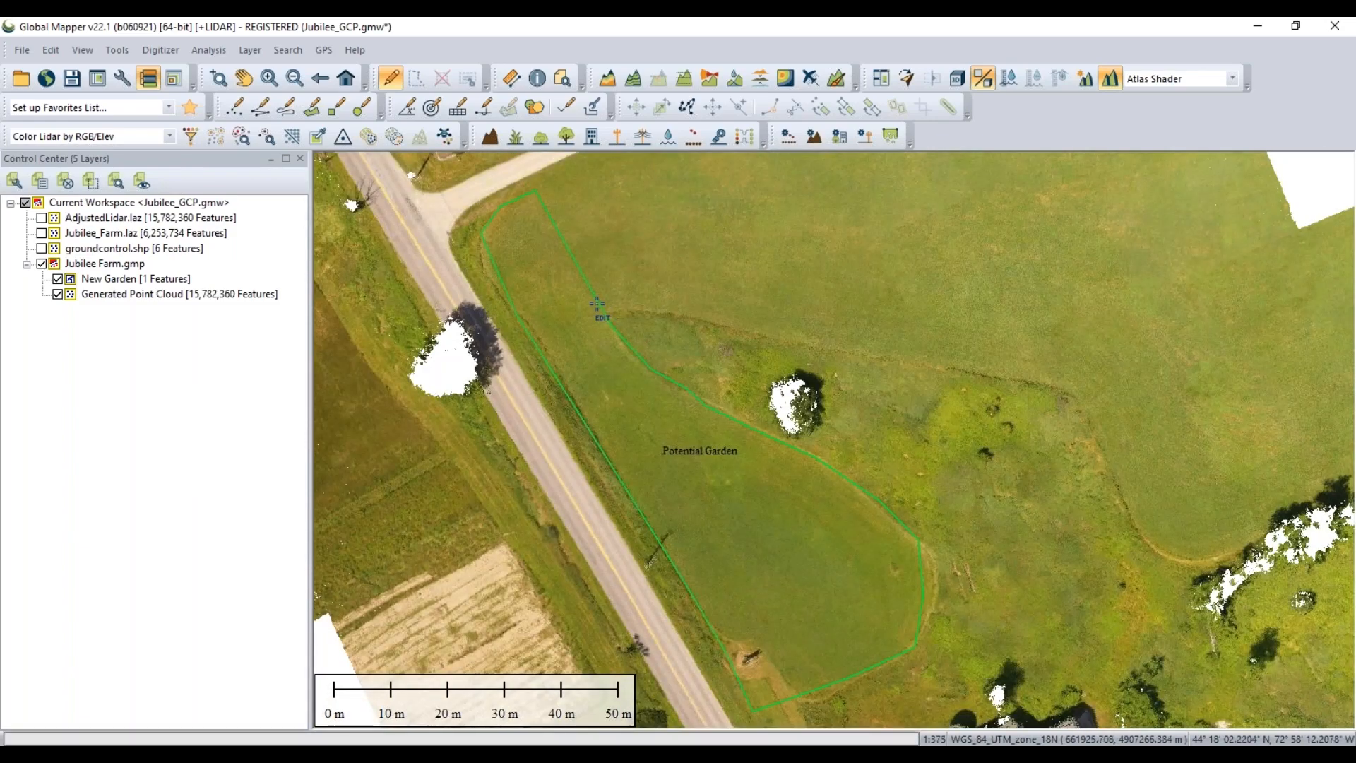
pyautogui.scroll(1, 597, 309)
pyautogui.scroll(3, 597, 309)
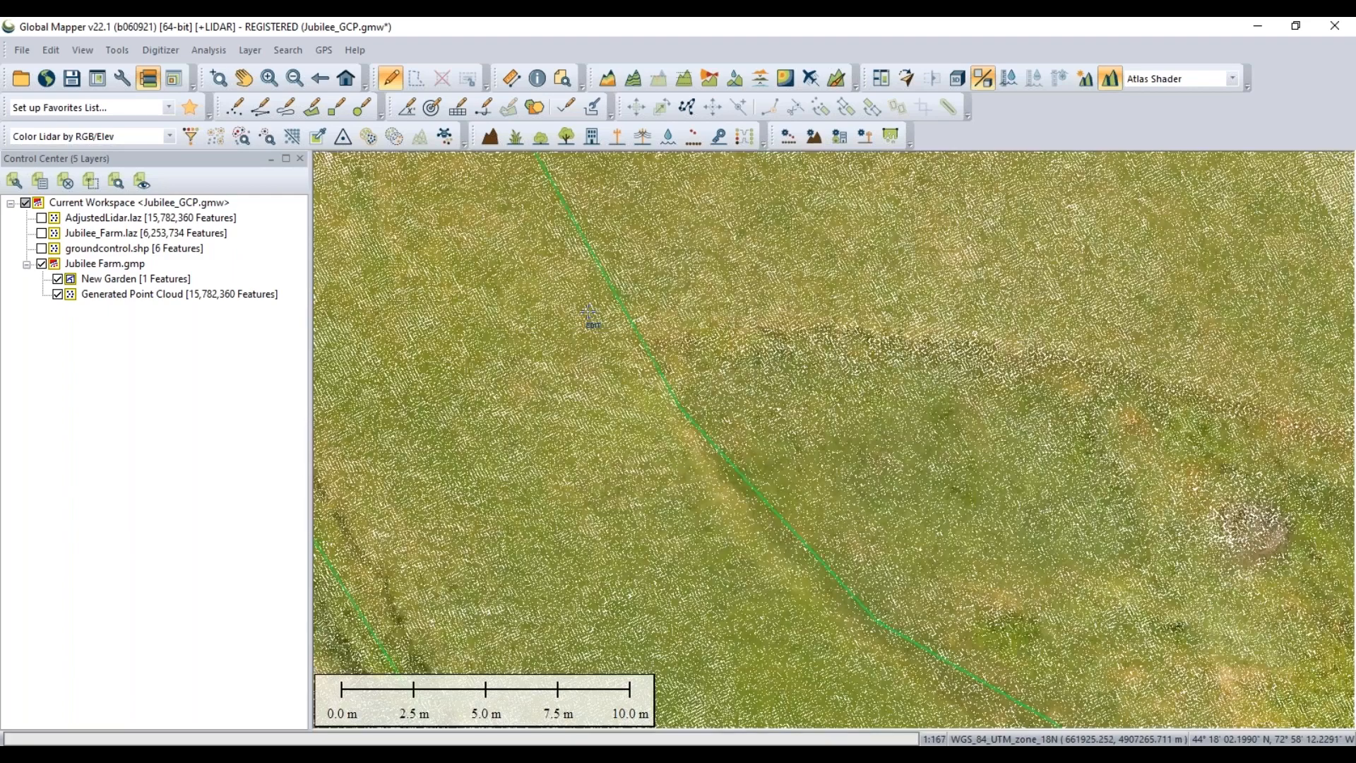
pyautogui.scroll(-3, 590, 316)
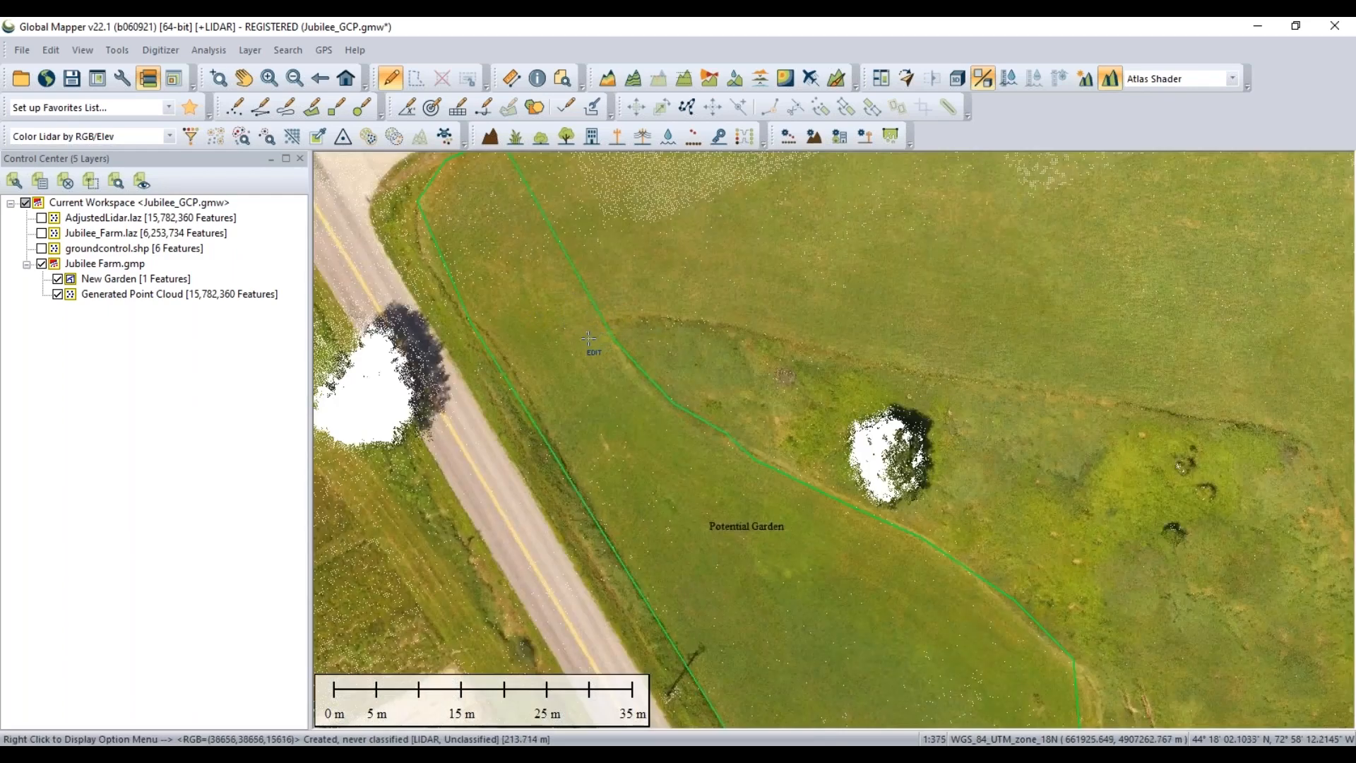
pyautogui.moveTo(597, 344); pyautogui.dragTo(545, 403)
pyautogui.scroll(2, 550, 361)
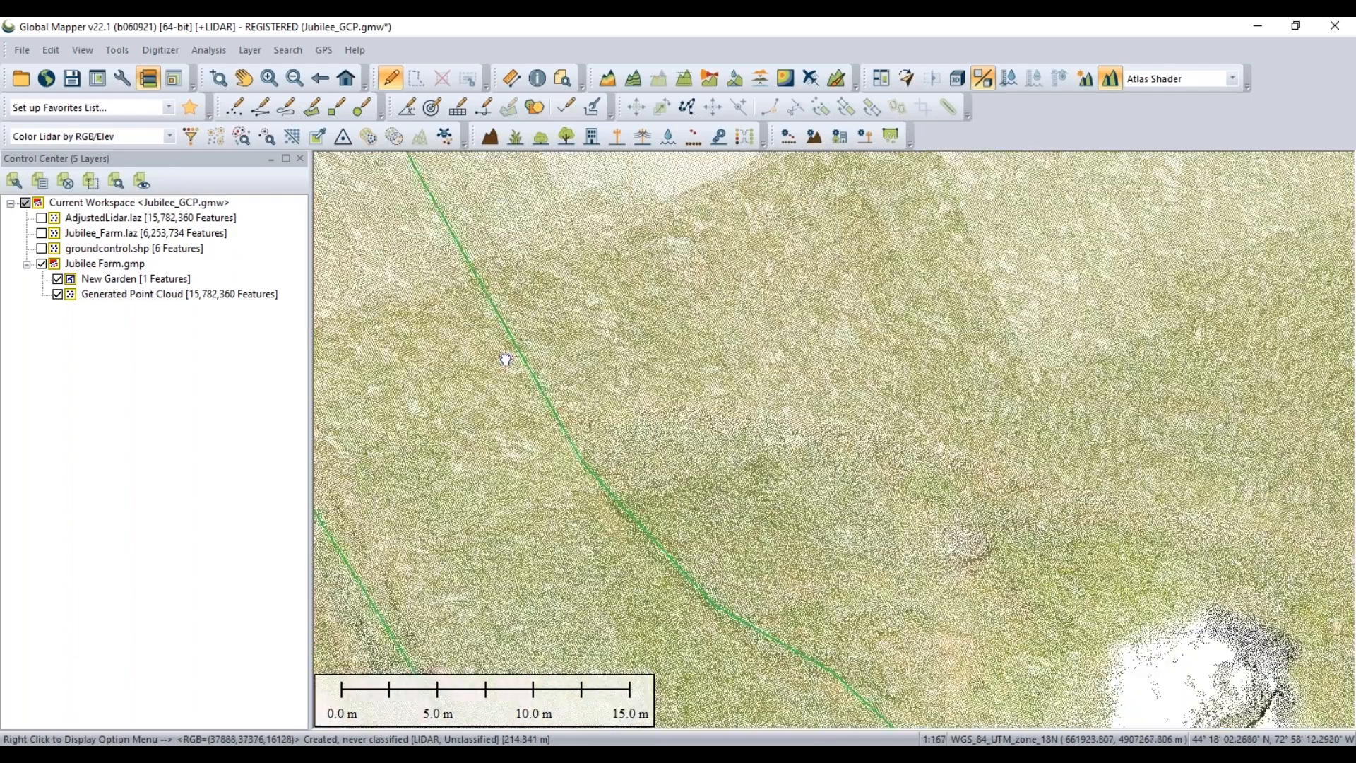
pyautogui.moveTo(509, 359); pyautogui.dragTo(666, 359)
pyautogui.scroll(-2, 478, 317)
# Select all features in the New Garden layer with the Digitizer tool
pyautogui.rightClick(186, 285)
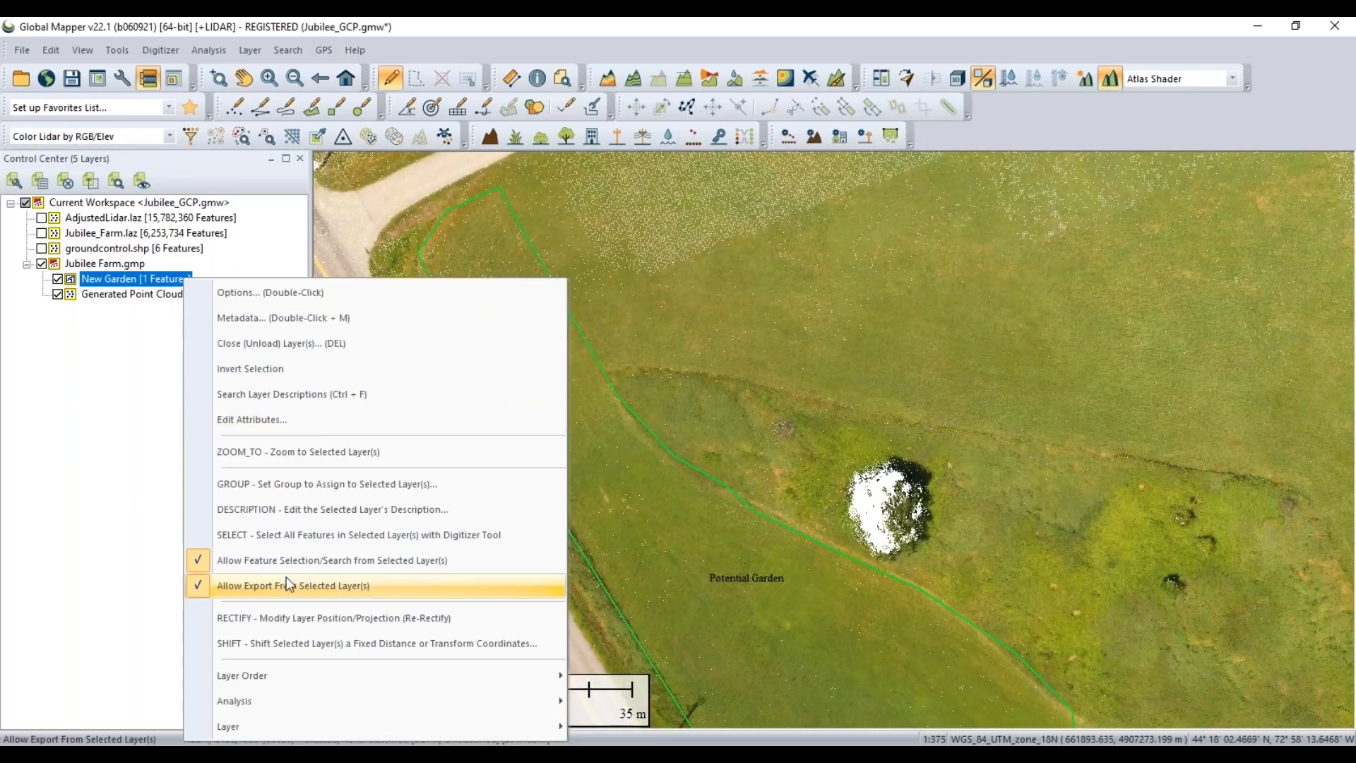
pyautogui.click(308, 534)
pyautogui.scroll(-2, 707, 430)
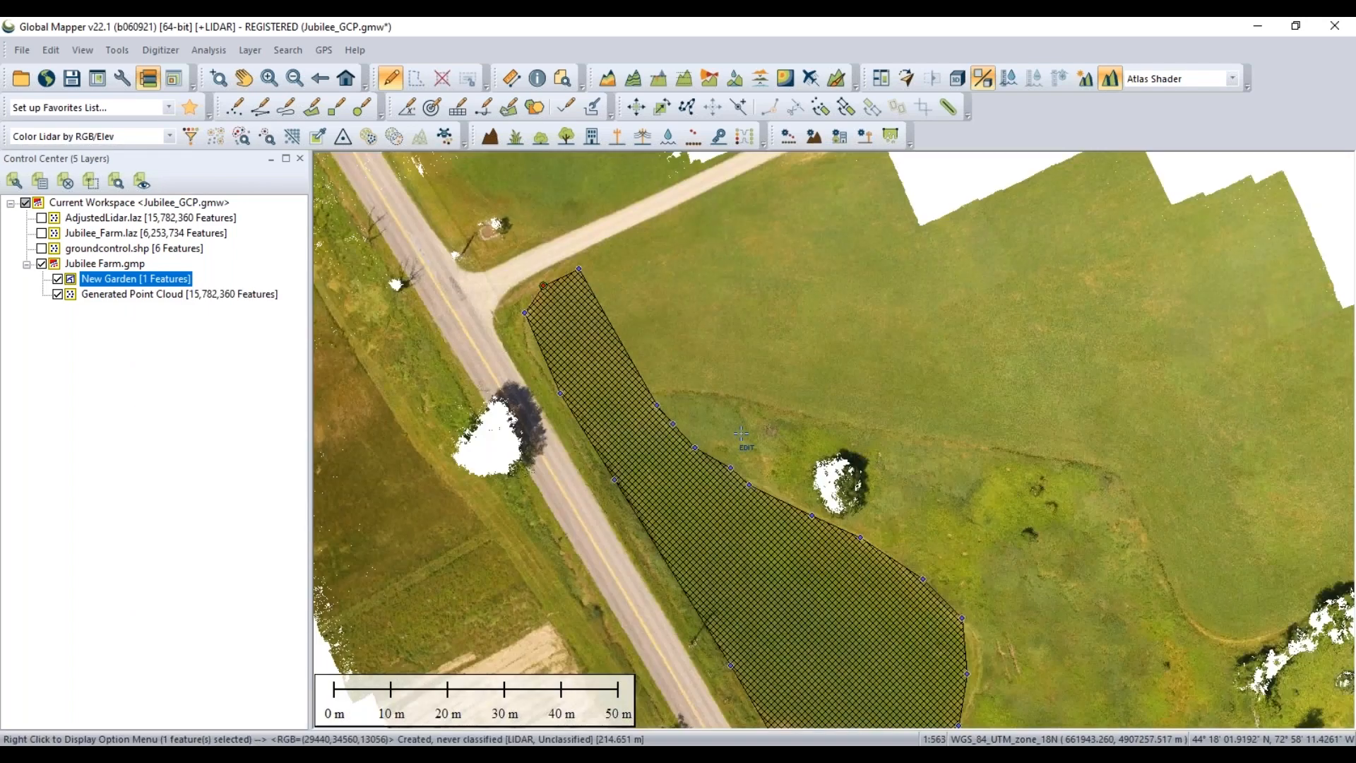
pyautogui.moveTo(708, 429); pyautogui.dragTo(655, 418)
pyautogui.moveTo(440, 500); pyautogui.dragTo(492, 490)
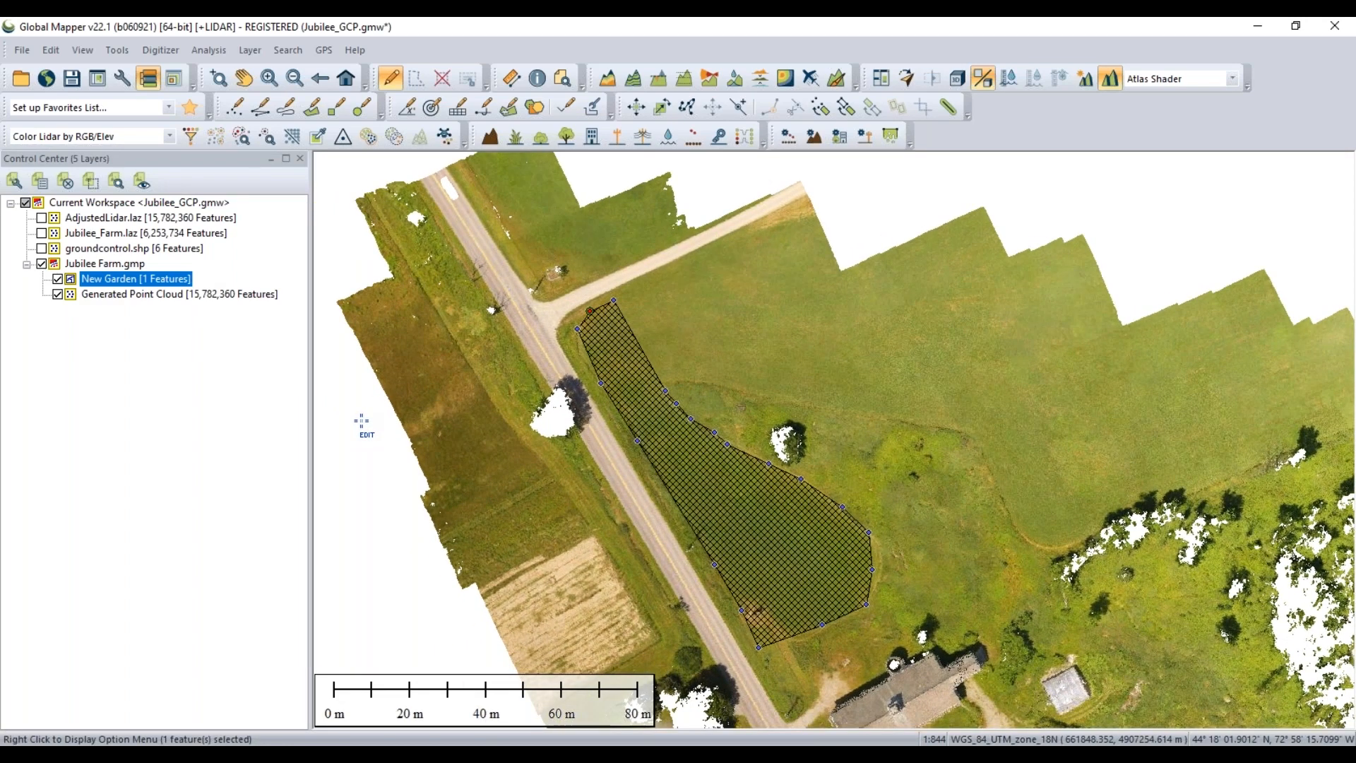
# Crop the loaded features to the selected garden area, marking cropped features deleted and keeping the original layer for selected features
pyautogui.rightClick(361, 422)
pyautogui.moveTo(432, 372)
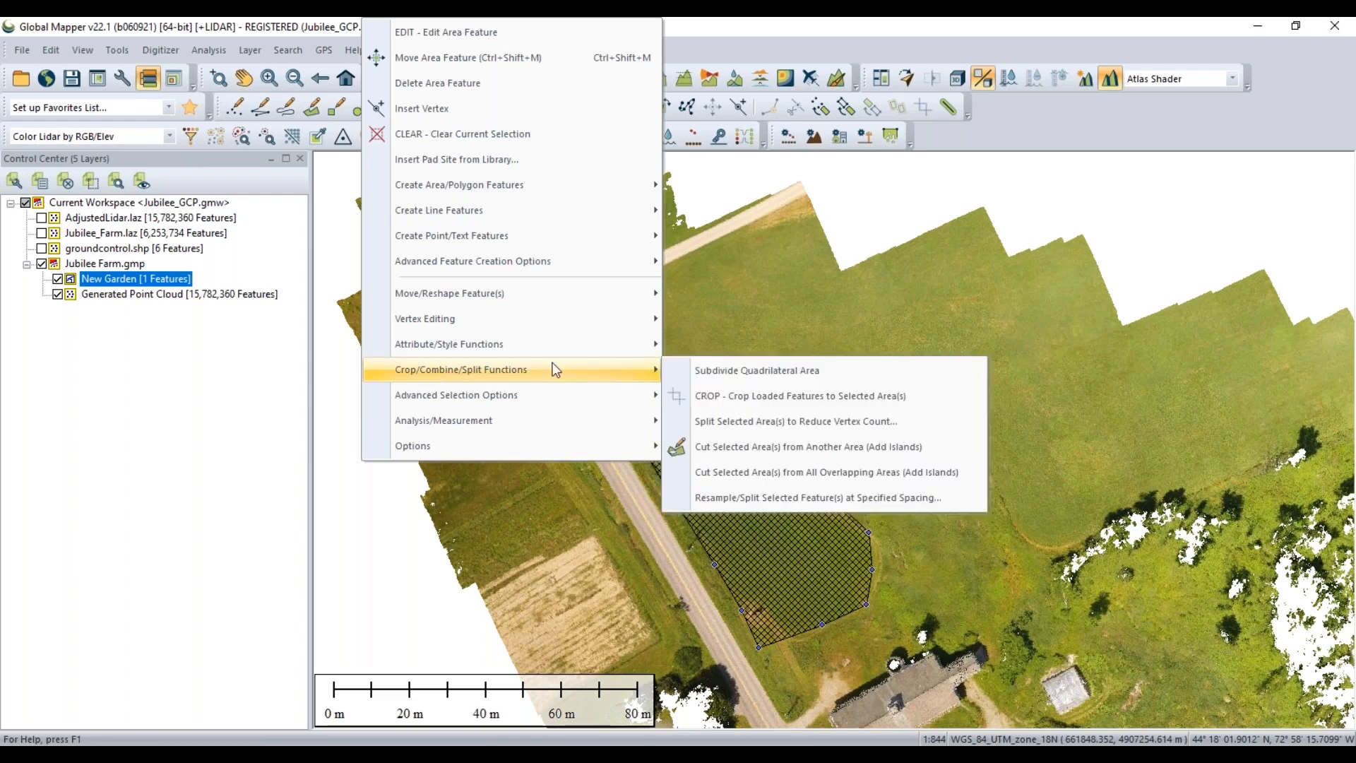
pyautogui.click(736, 397)
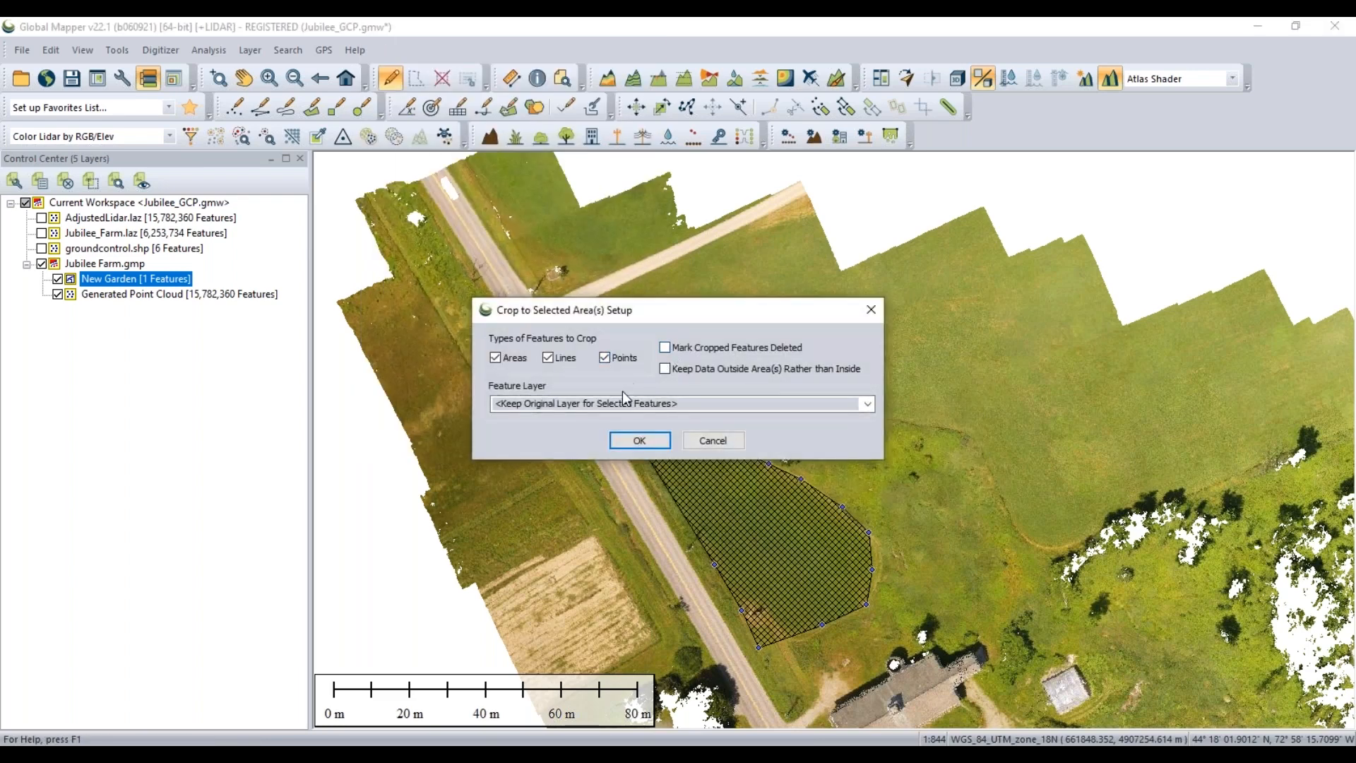
pyautogui.click(557, 402)
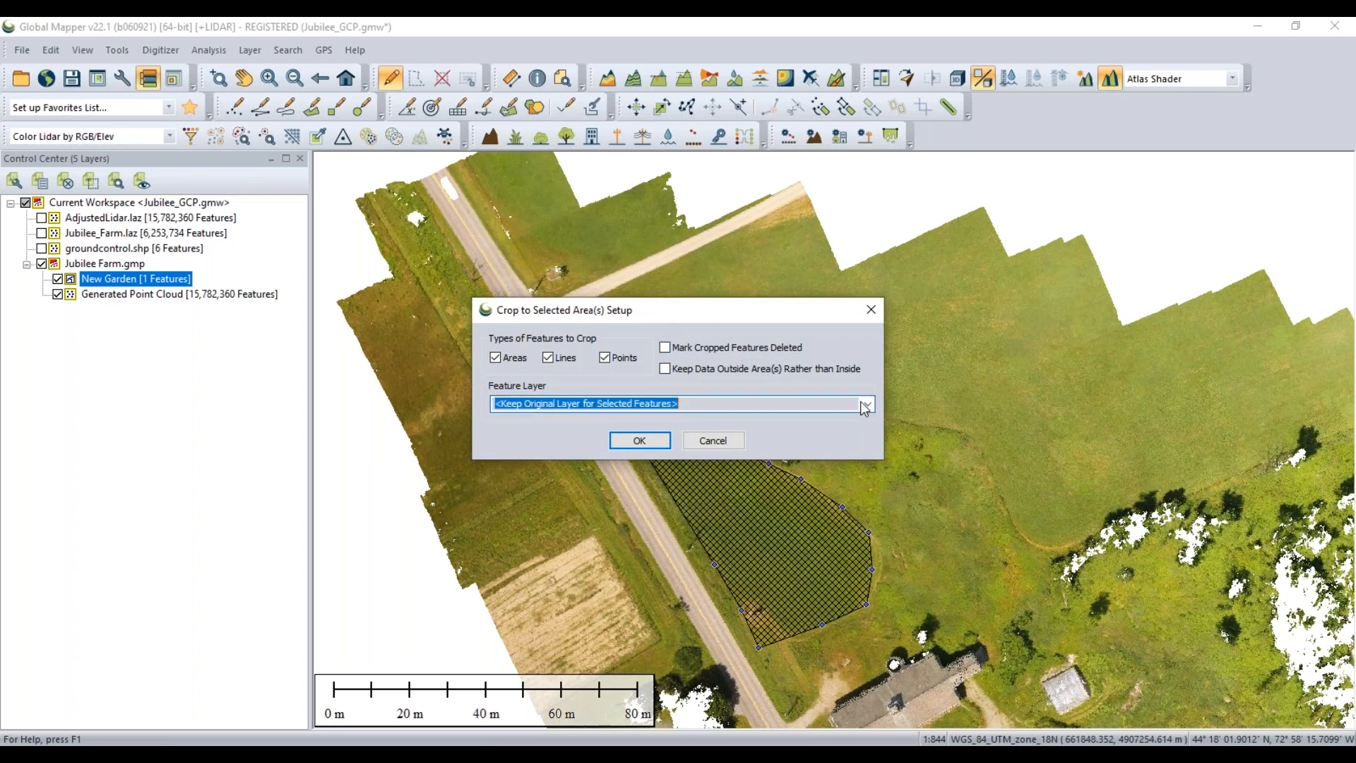
pyautogui.click(558, 402)
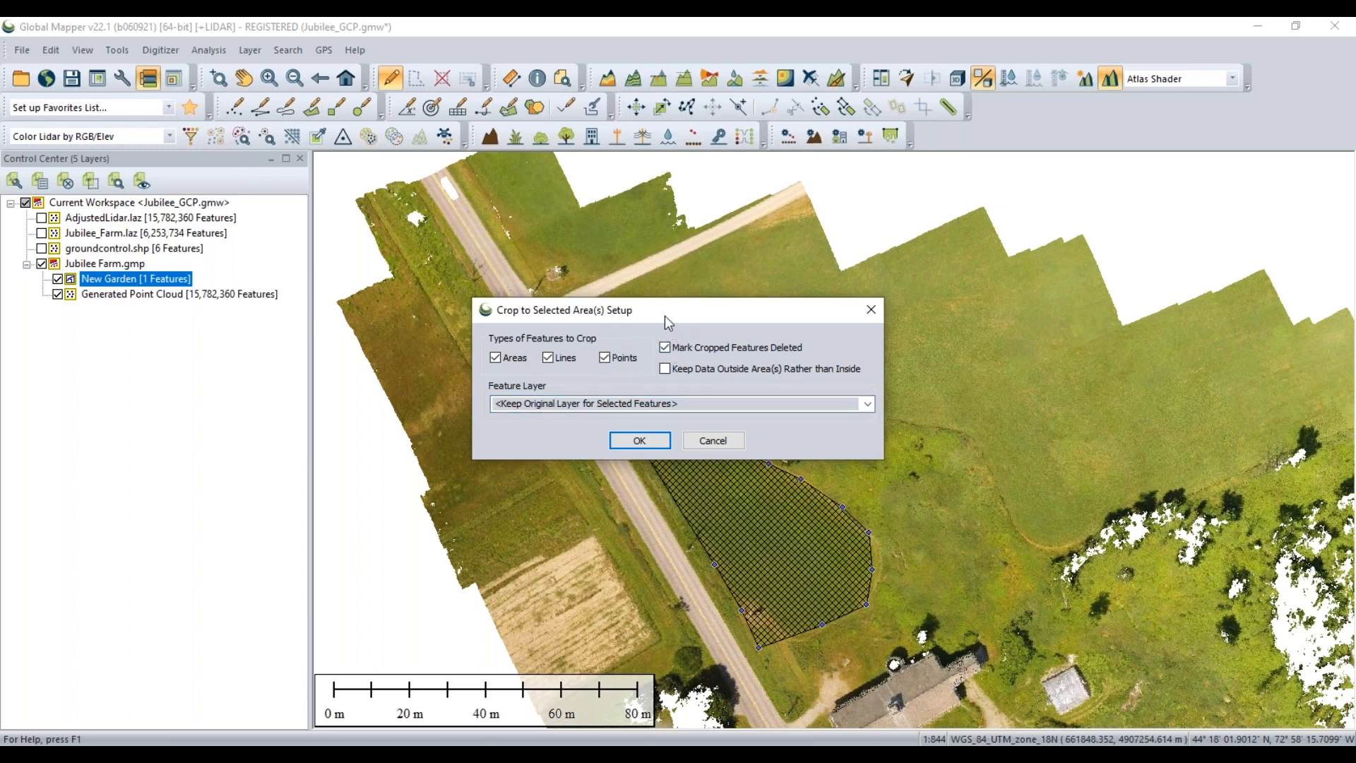
pyautogui.moveTo(665, 316); pyautogui.dragTo(664, 327)
pyautogui.click(637, 453)
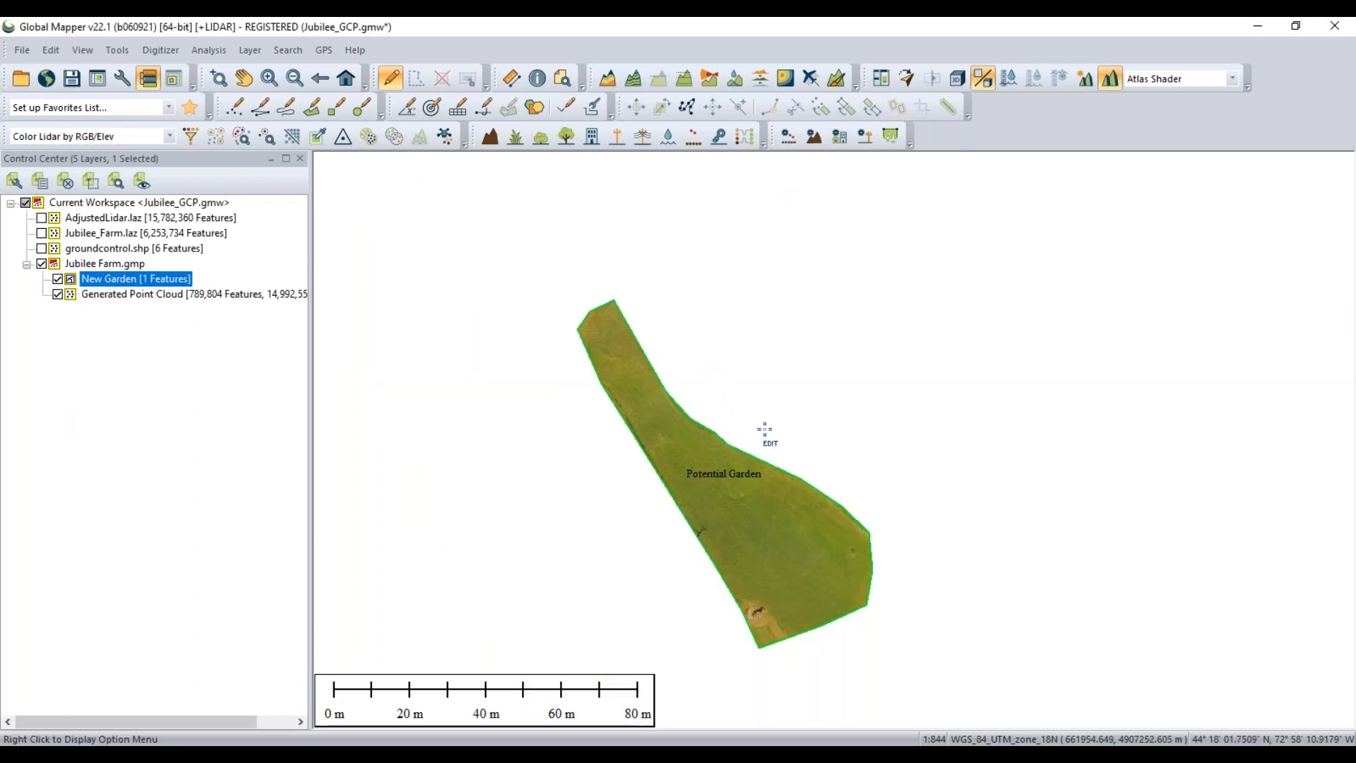
# Thin the Jubilee Farm Generated Point Cloud at 3 point spacings by minimum elevation, creating a new layer and keeping the original loaded
pyautogui.moveTo(763, 433); pyautogui.dragTo(709, 407)
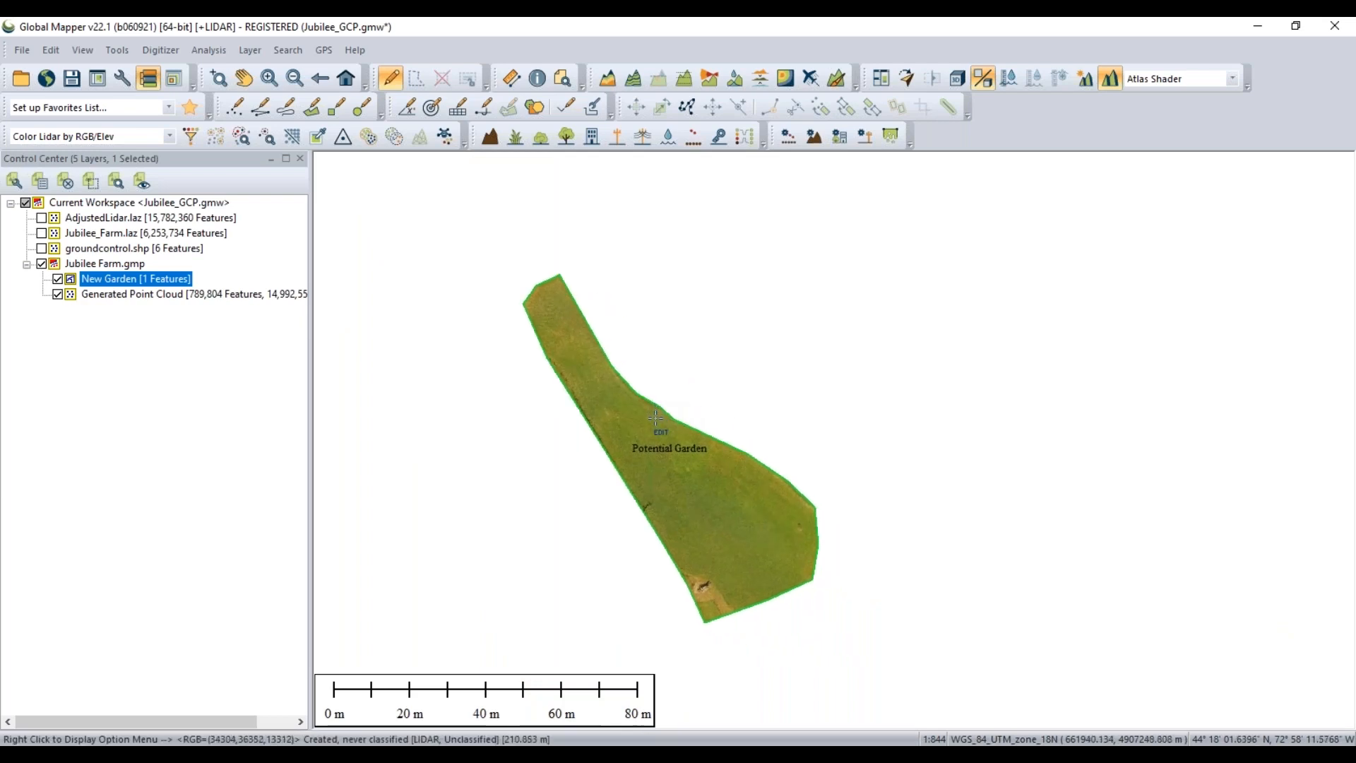
pyautogui.scroll(2, 655, 418)
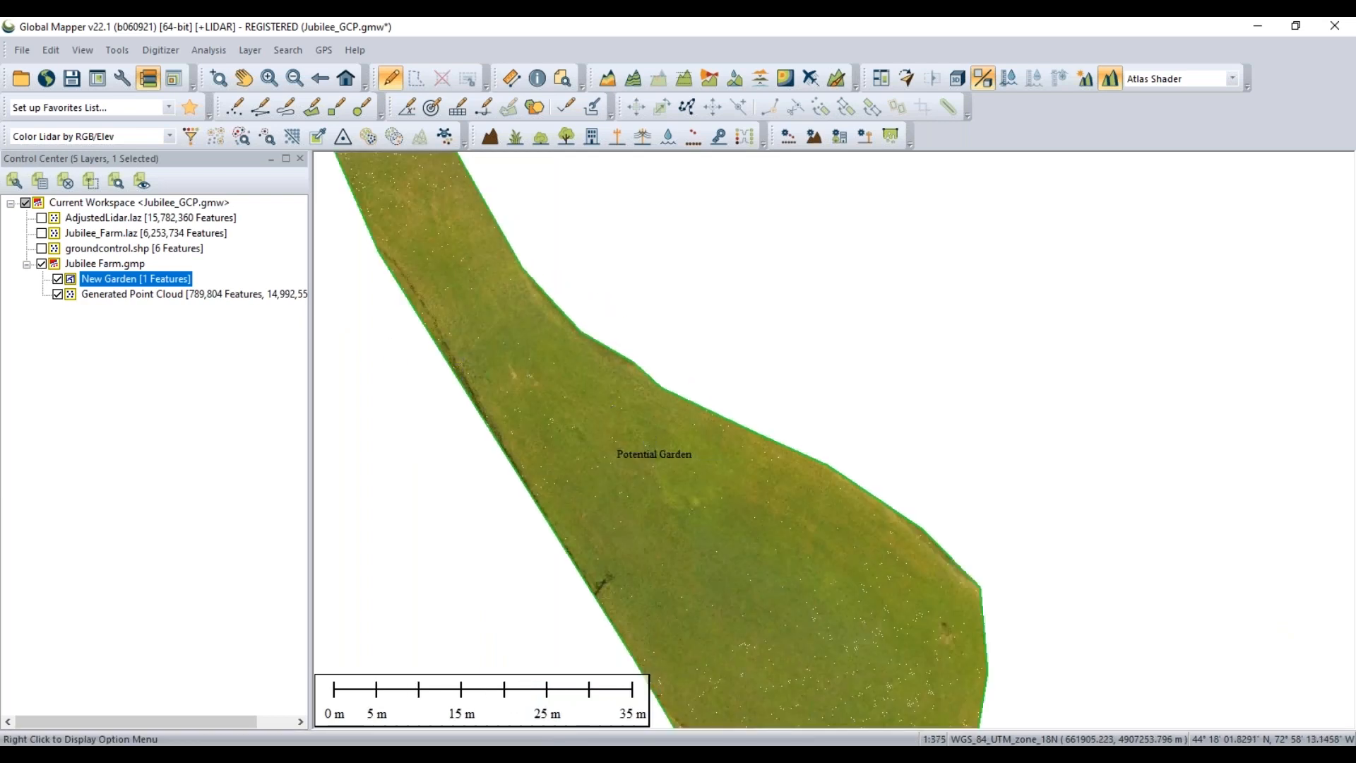
pyautogui.click(266, 348)
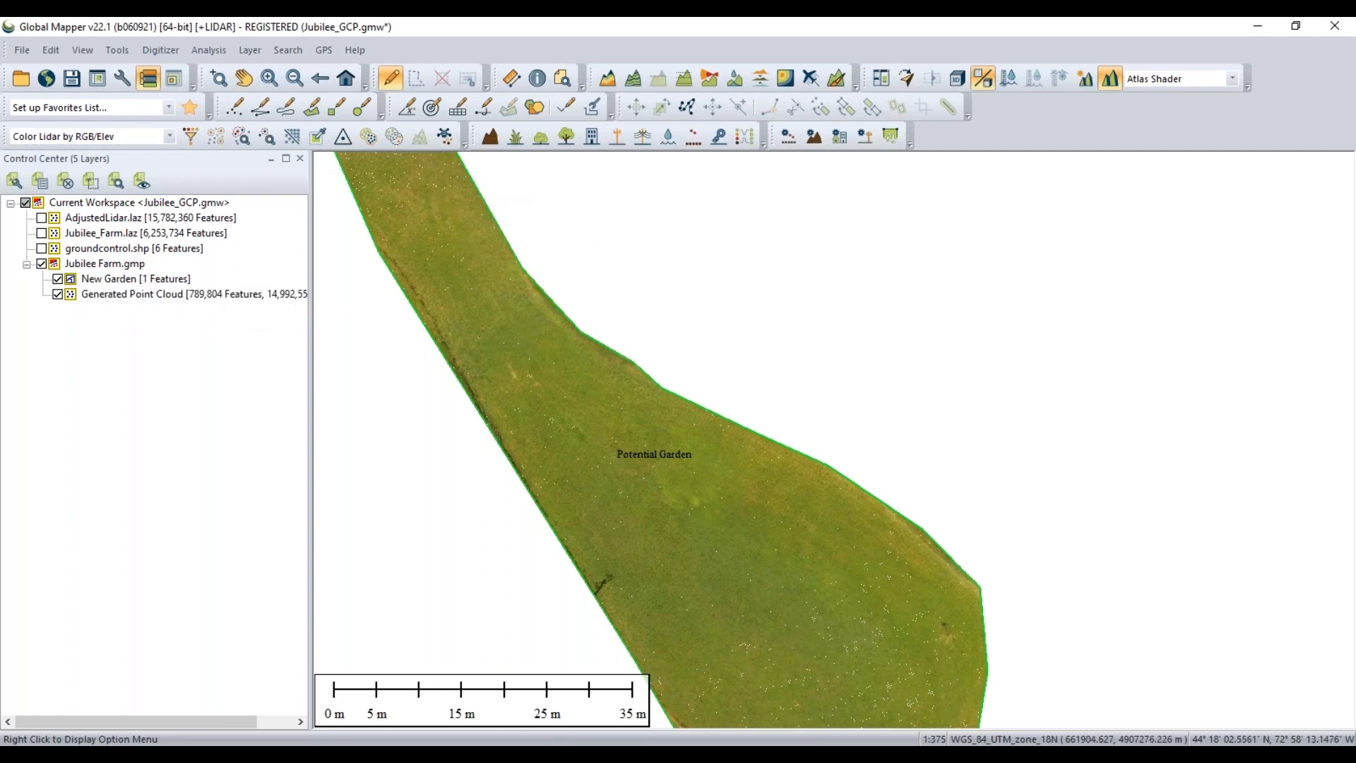
pyautogui.click(293, 138)
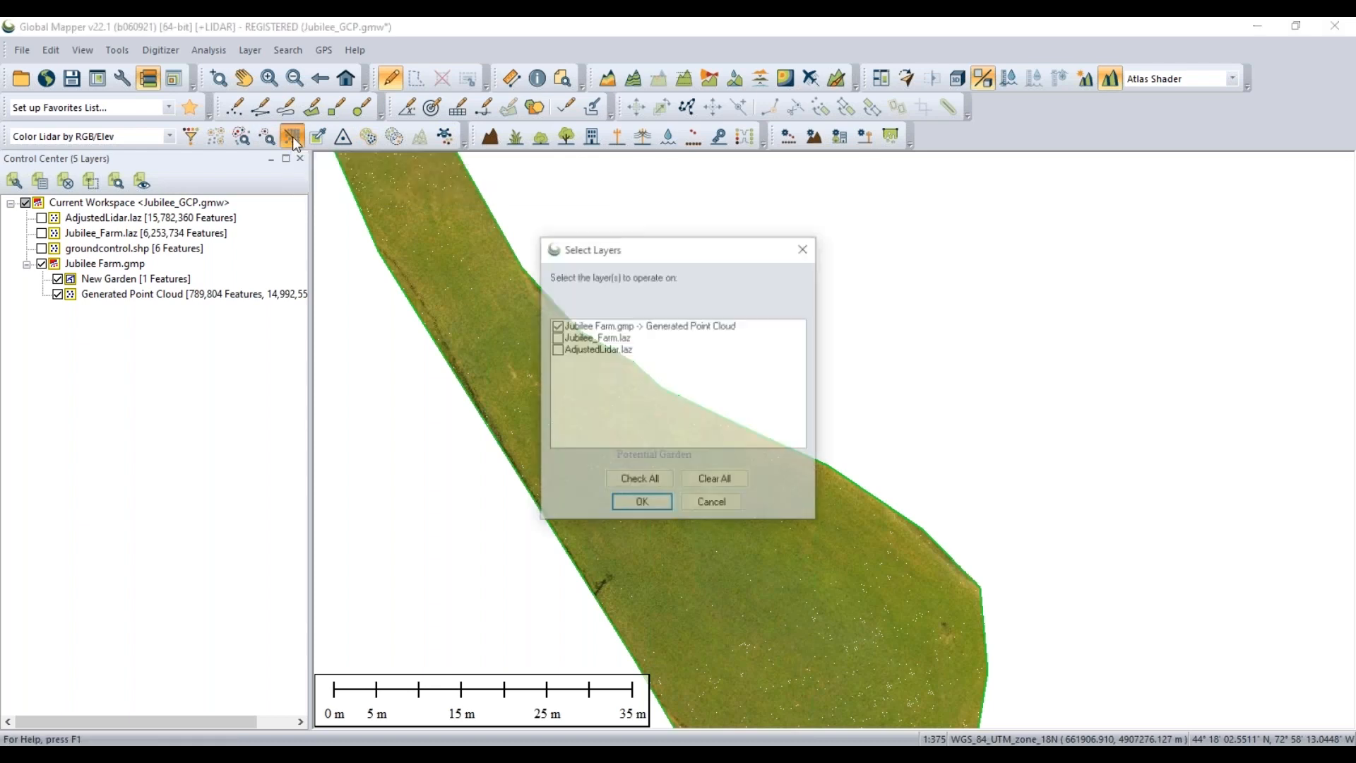
pyautogui.moveTo(708, 248); pyautogui.dragTo(703, 255)
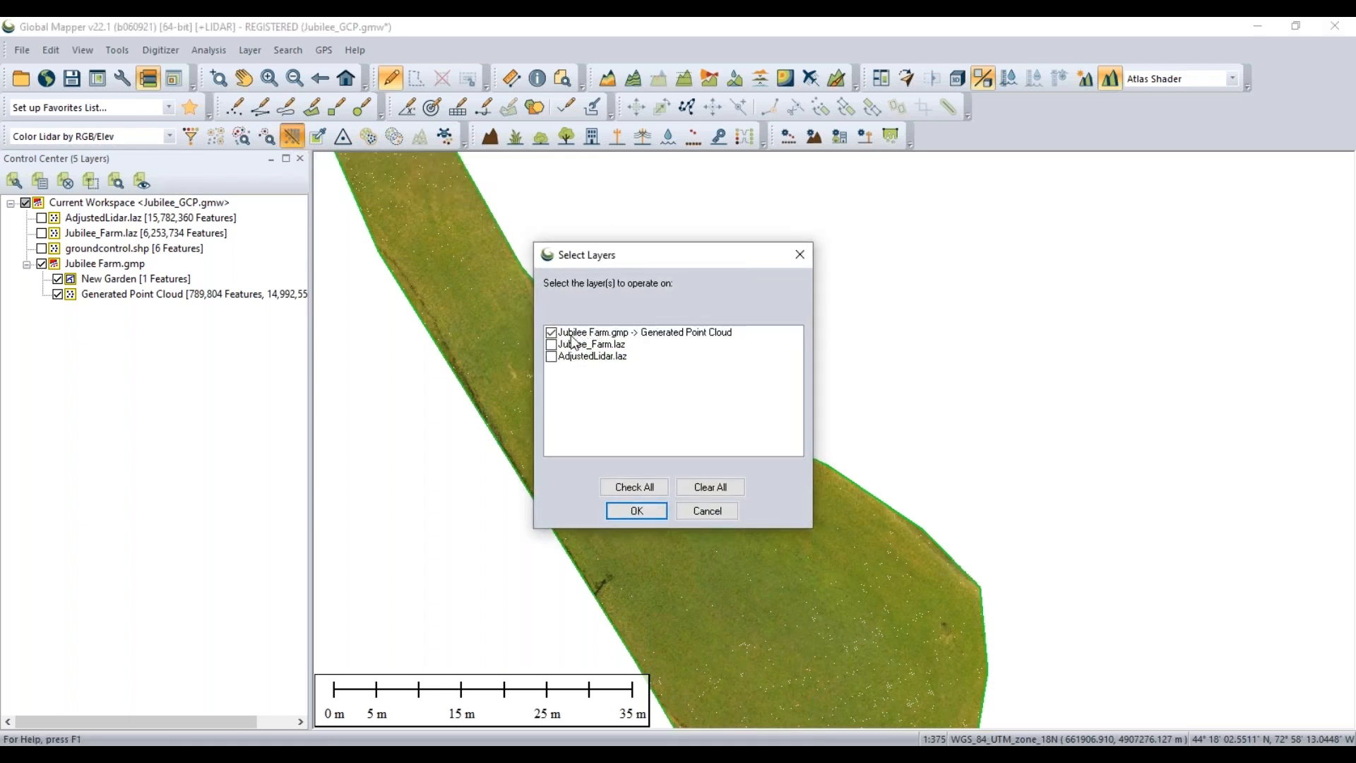
pyautogui.click(662, 335)
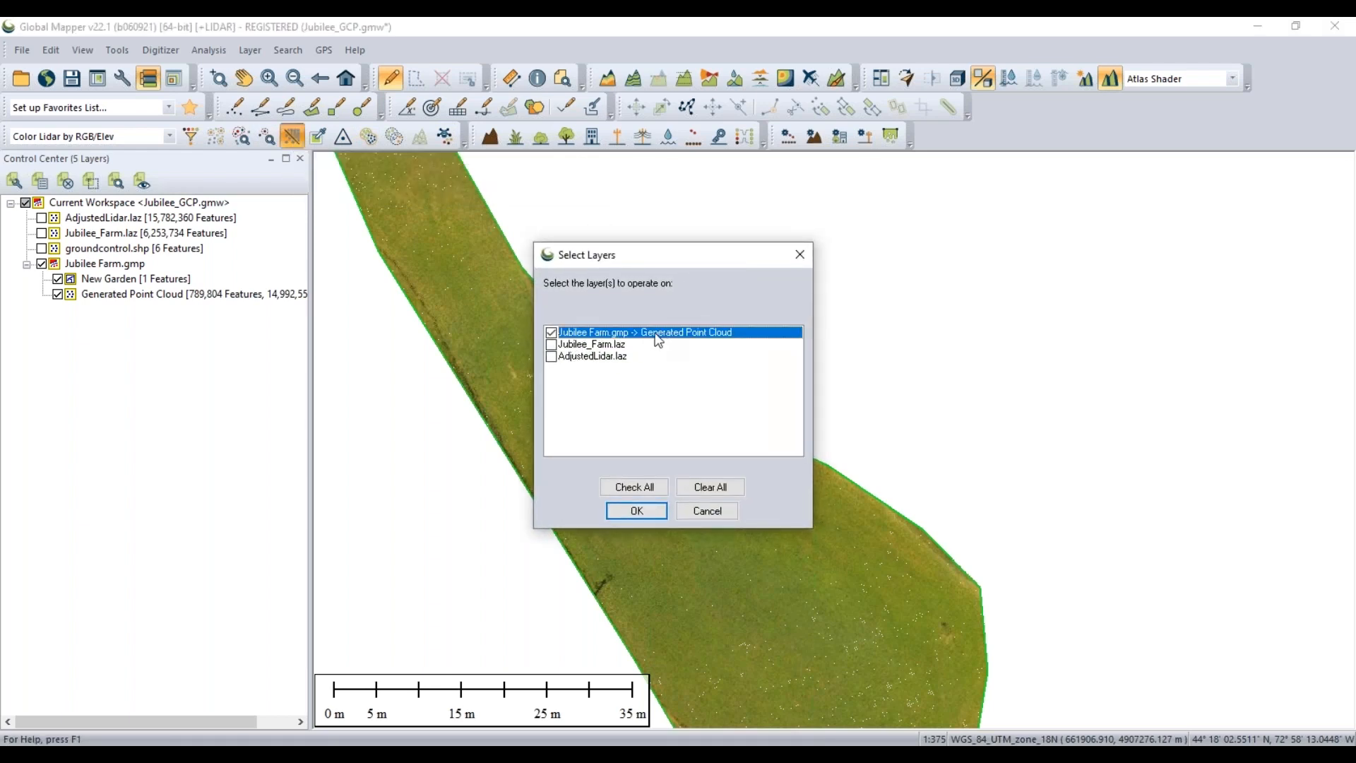
pyautogui.click(637, 511)
pyautogui.moveTo(668, 219); pyautogui.dragTo(789, 264)
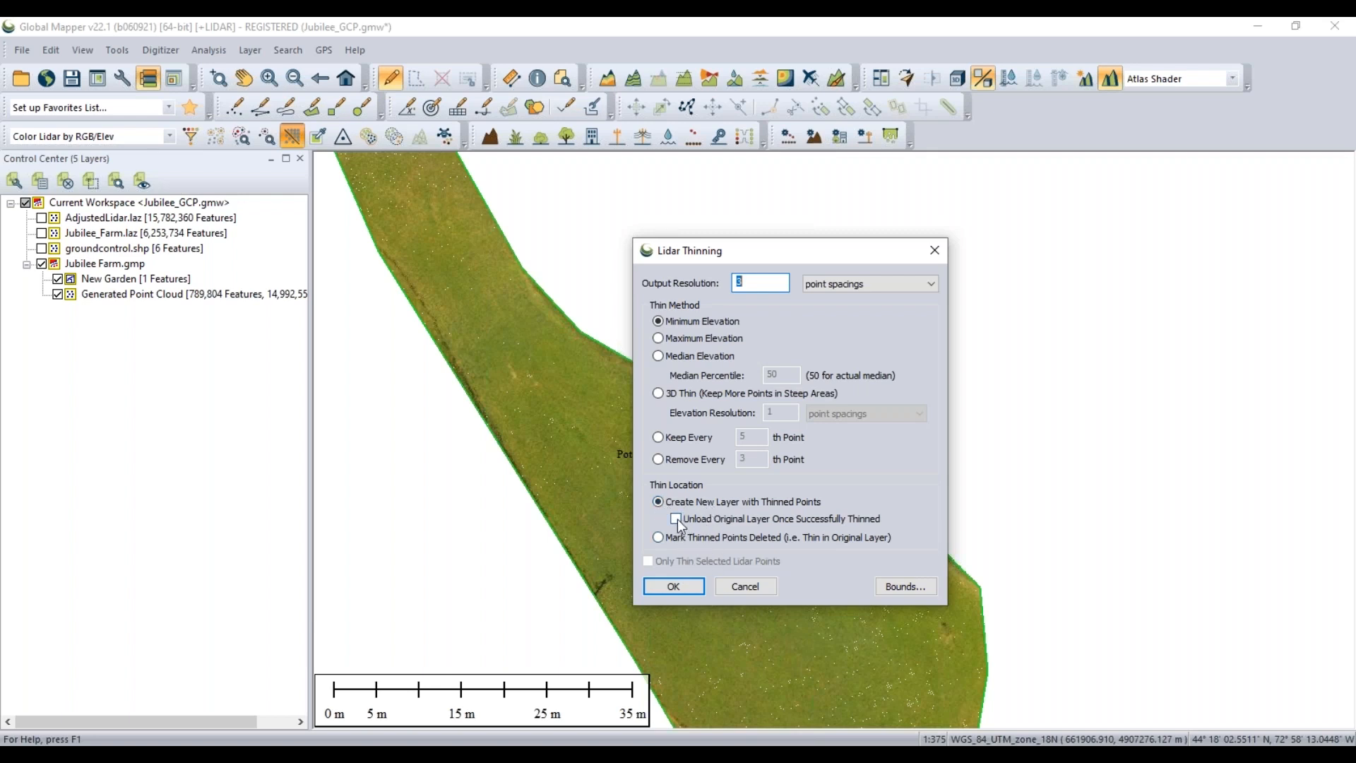
pyautogui.click(693, 585)
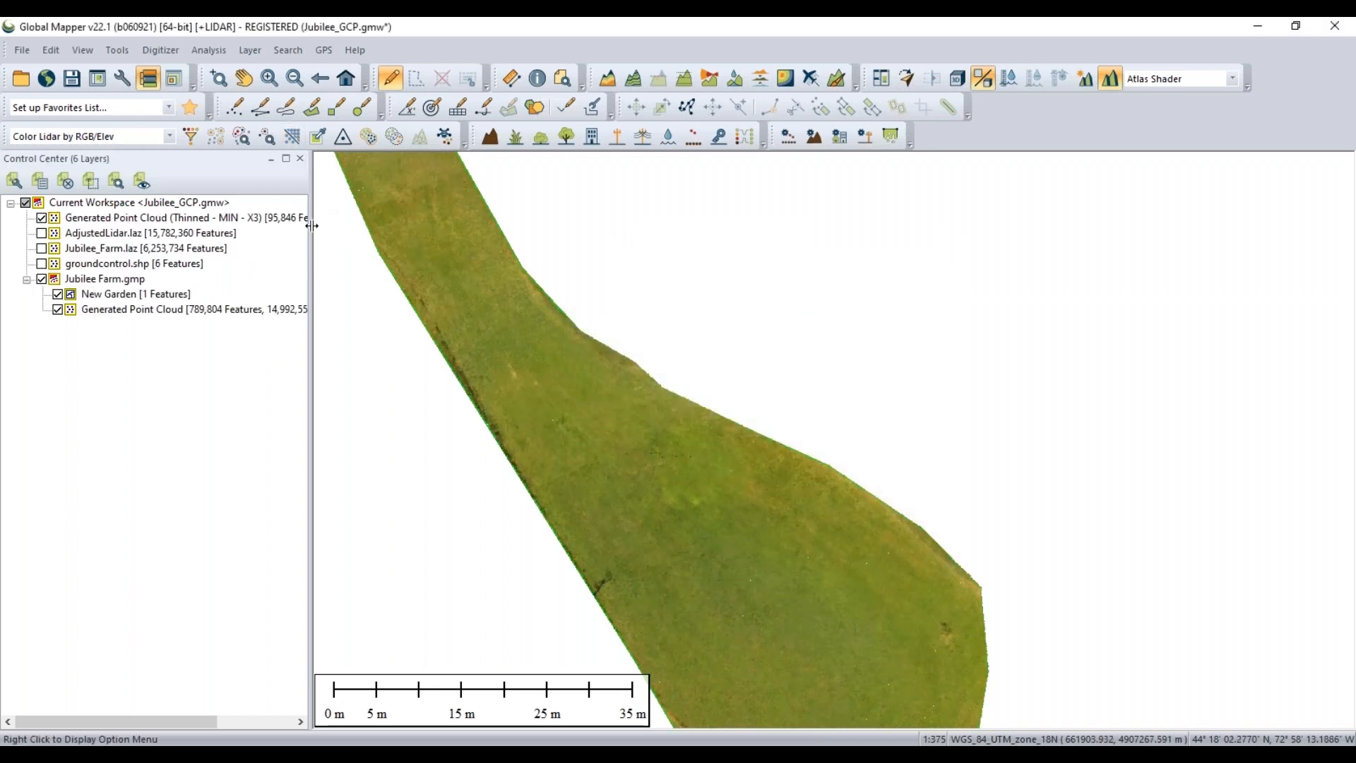
# Hide the original Generated Point Cloud layer so only the thinned cloud is displayed, and widen the layer list to read its full descriptions
pyautogui.moveTo(310, 240); pyautogui.dragTo(358, 242)
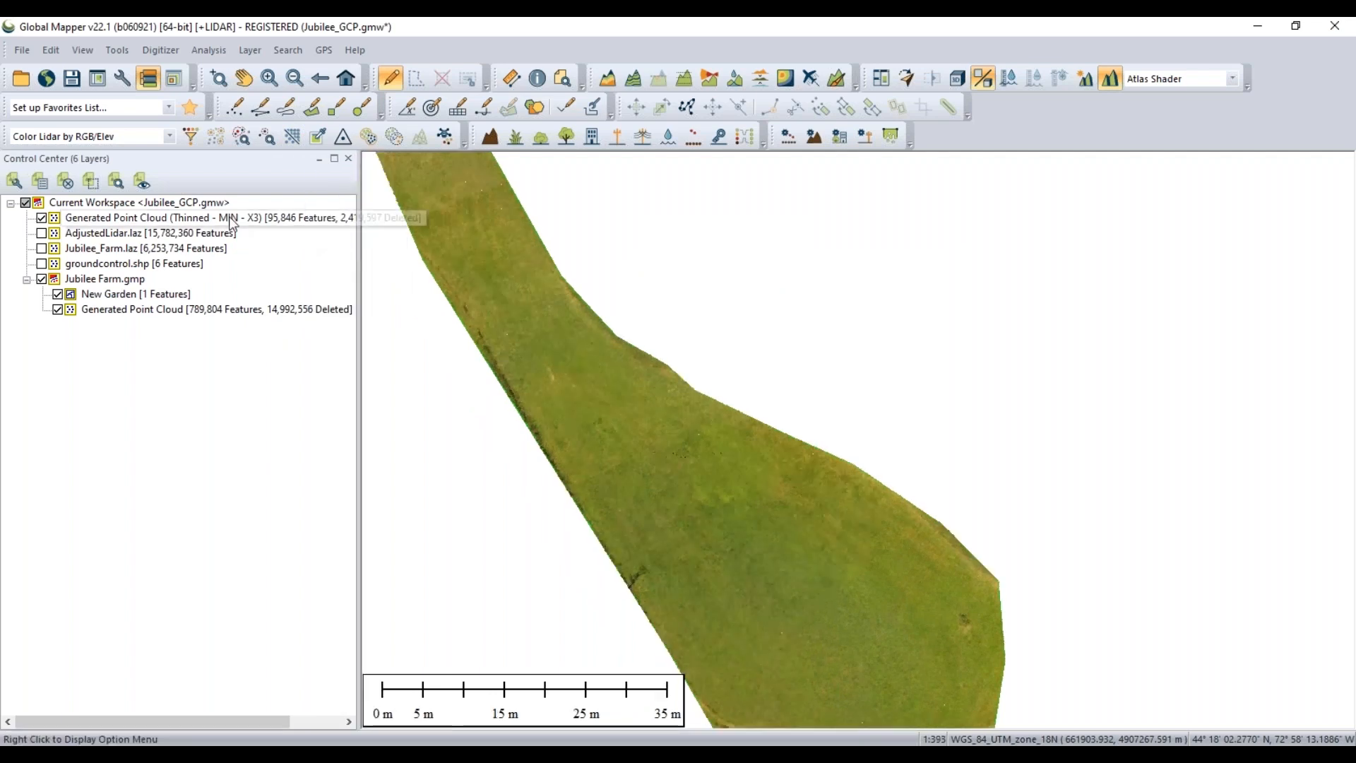
pyautogui.click(57, 310)
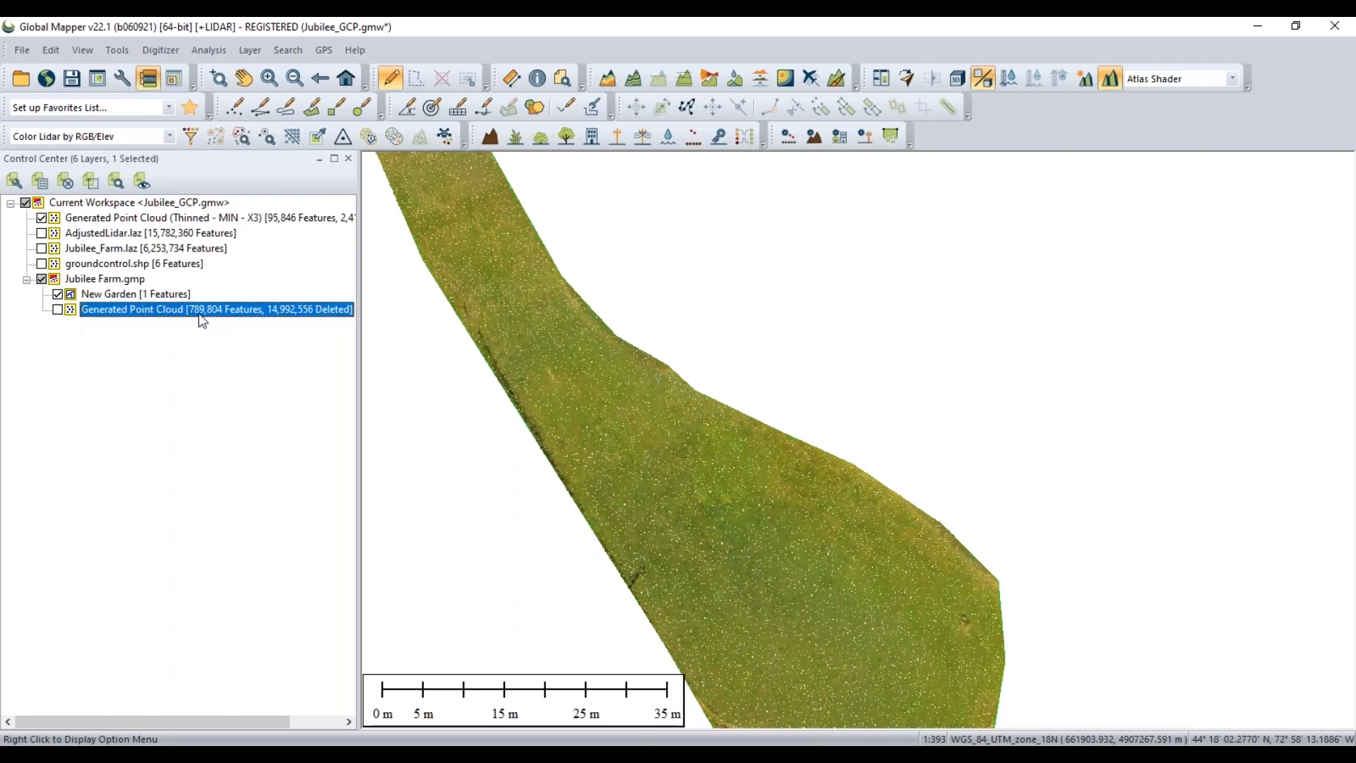
pyautogui.click(354, 218)
pyautogui.moveTo(358, 217); pyautogui.dragTo(408, 220)
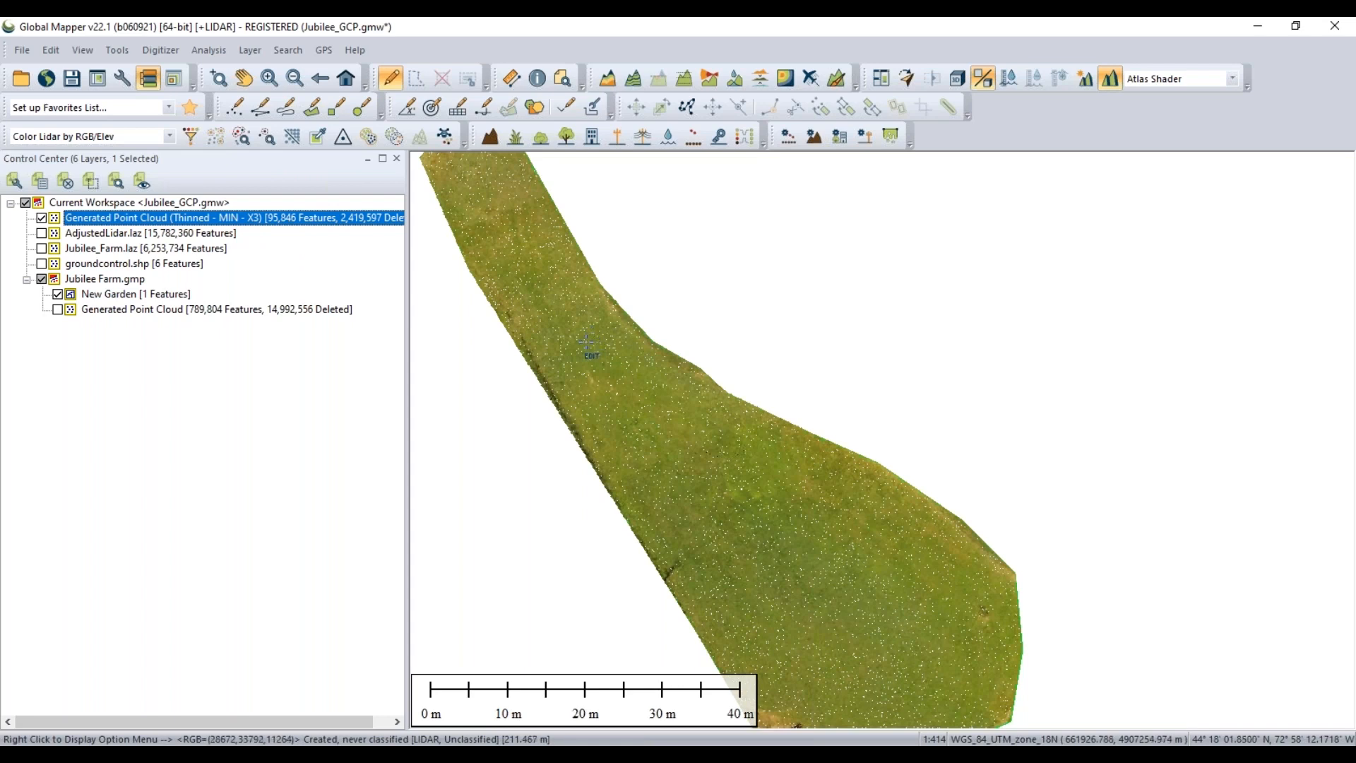
pyautogui.moveTo(573, 352); pyautogui.dragTo(613, 357)
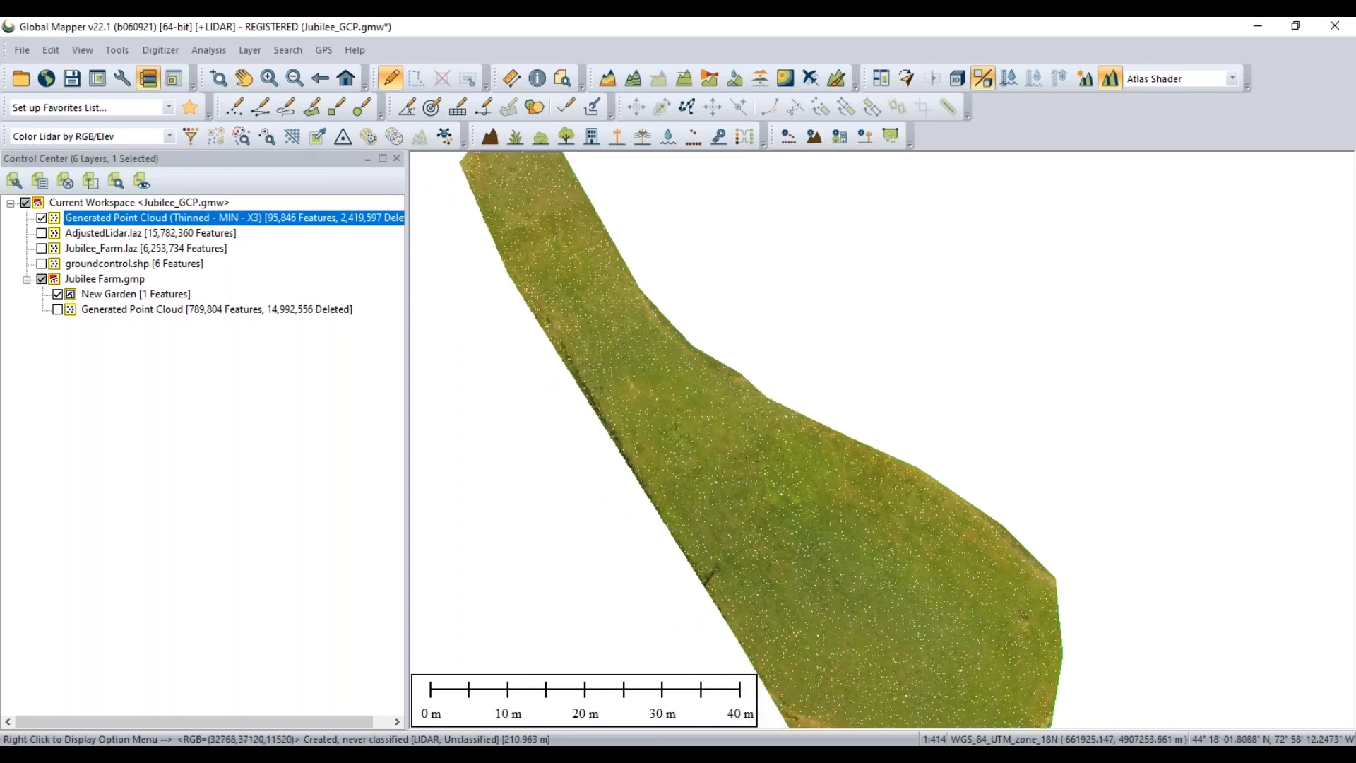
pyautogui.click(314, 454)
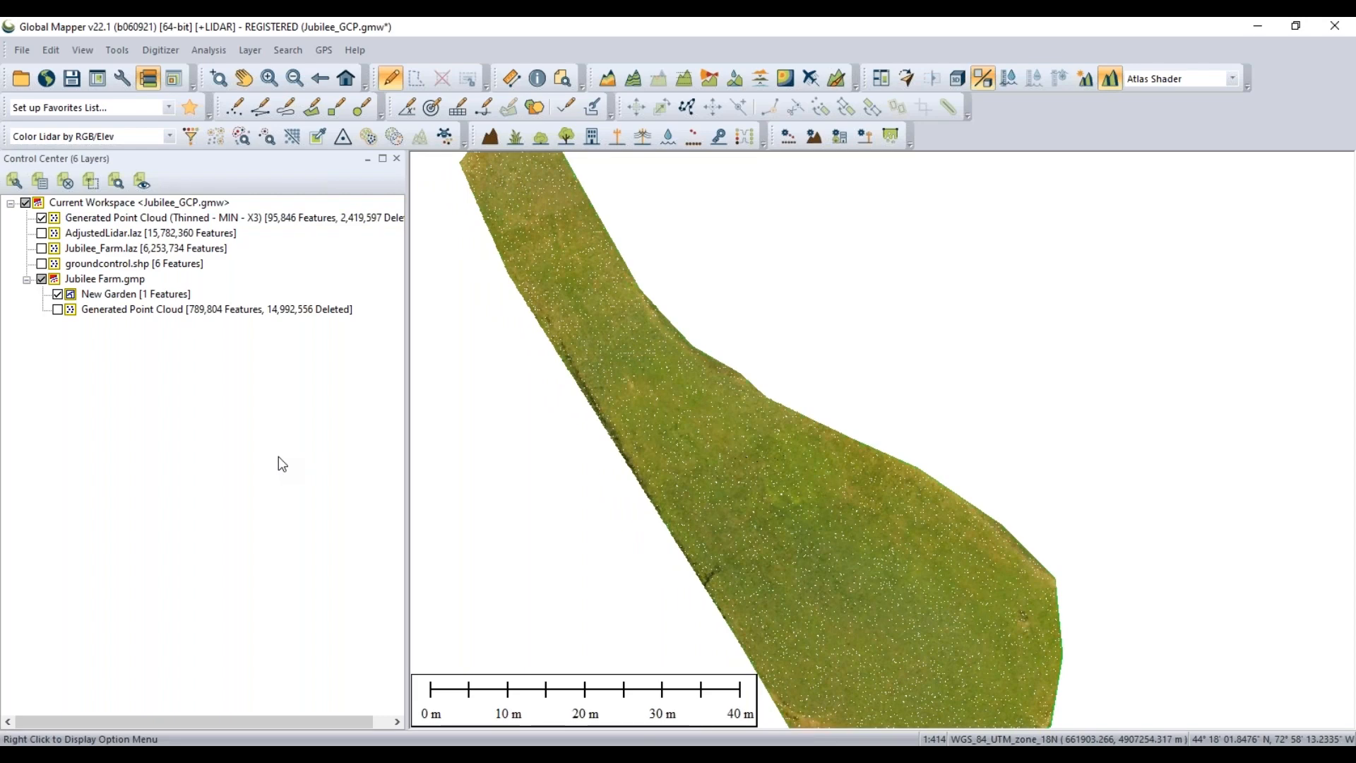
pyautogui.moveTo(686, 417); pyautogui.dragTo(689, 405)
pyautogui.scroll(1, 689, 404)
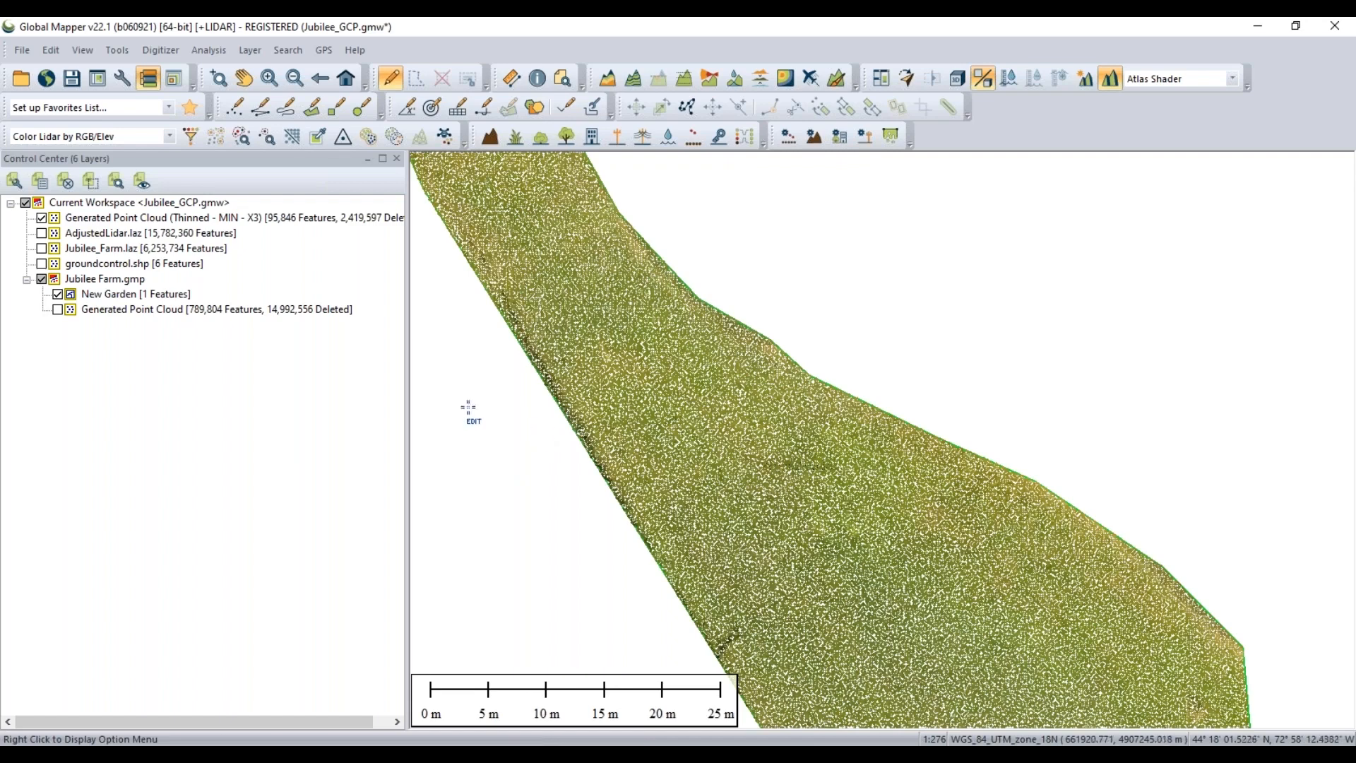
# Examine the thinned point cloud's metadata for its lidar point density and point spacing
pyautogui.rightClick(266, 212)
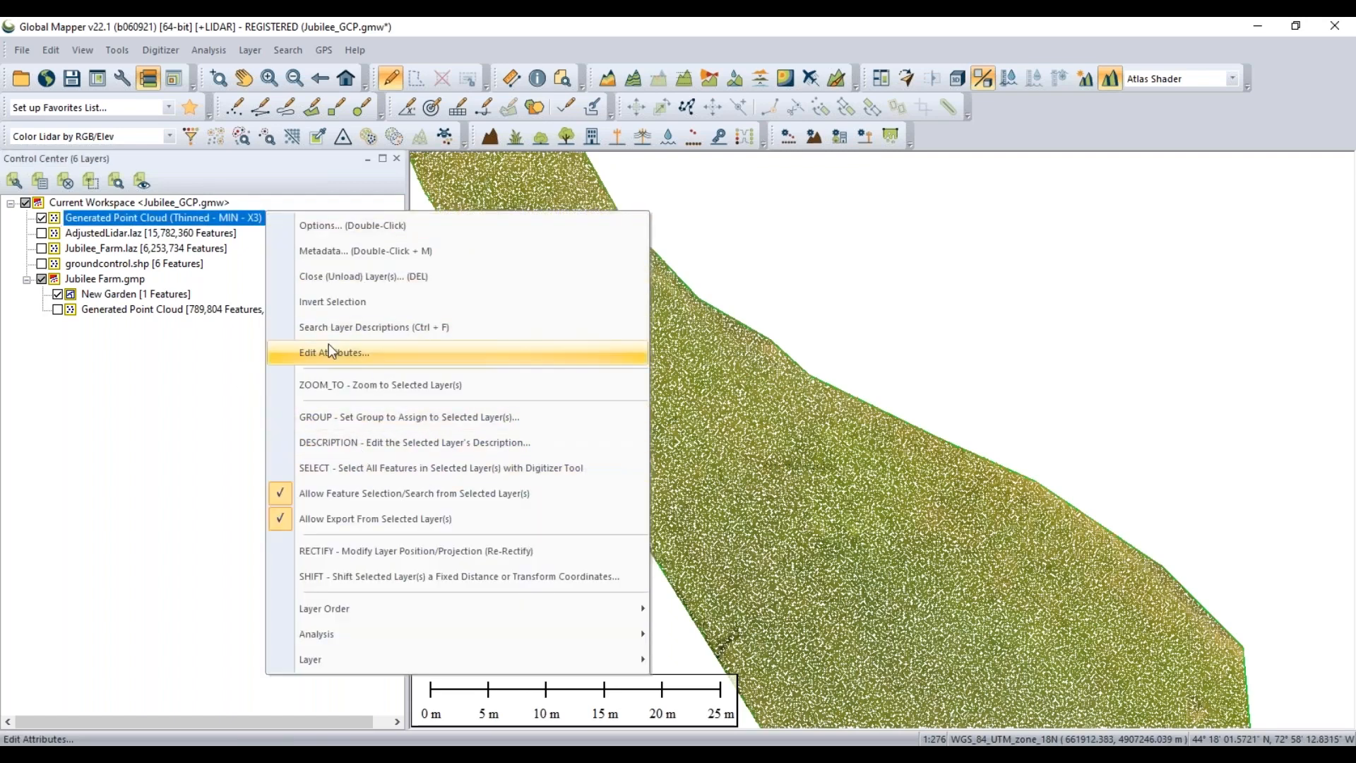
pyautogui.click(346, 254)
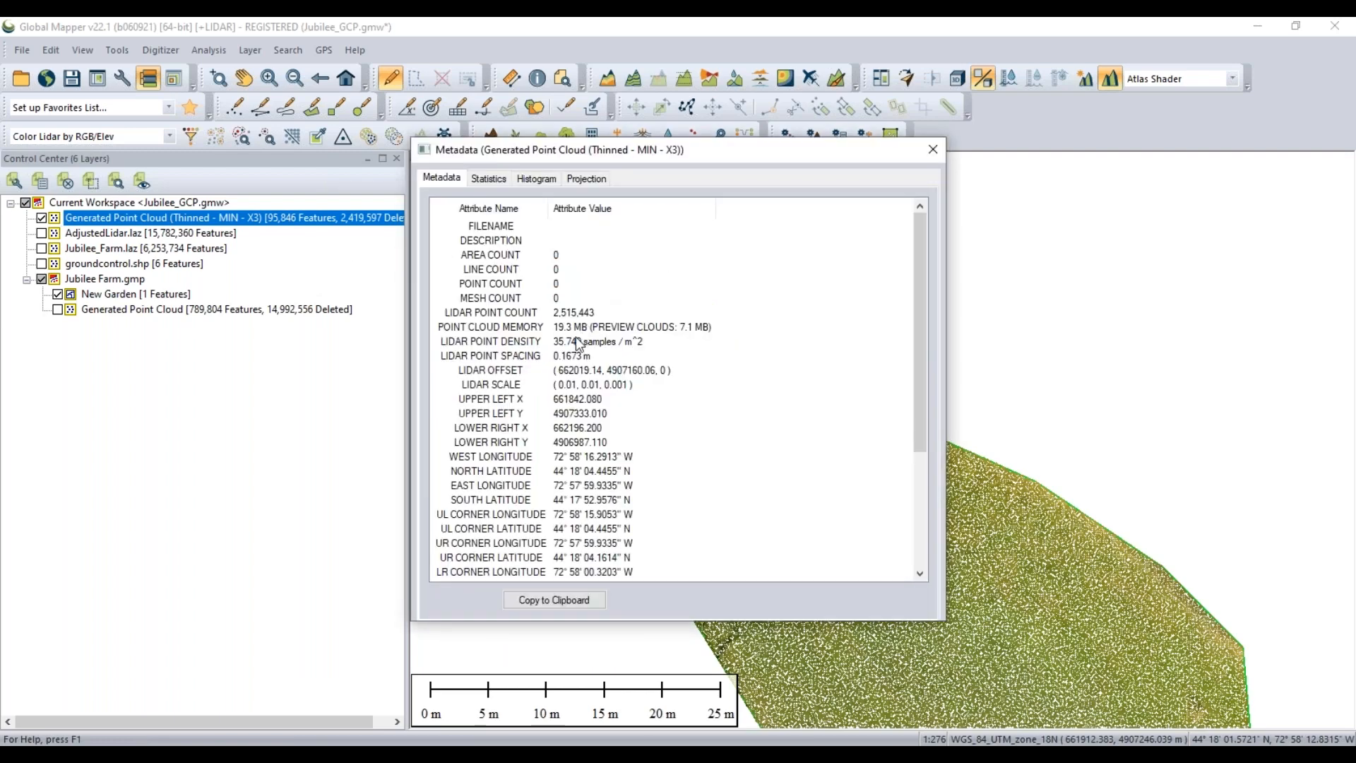
pyautogui.click(578, 343)
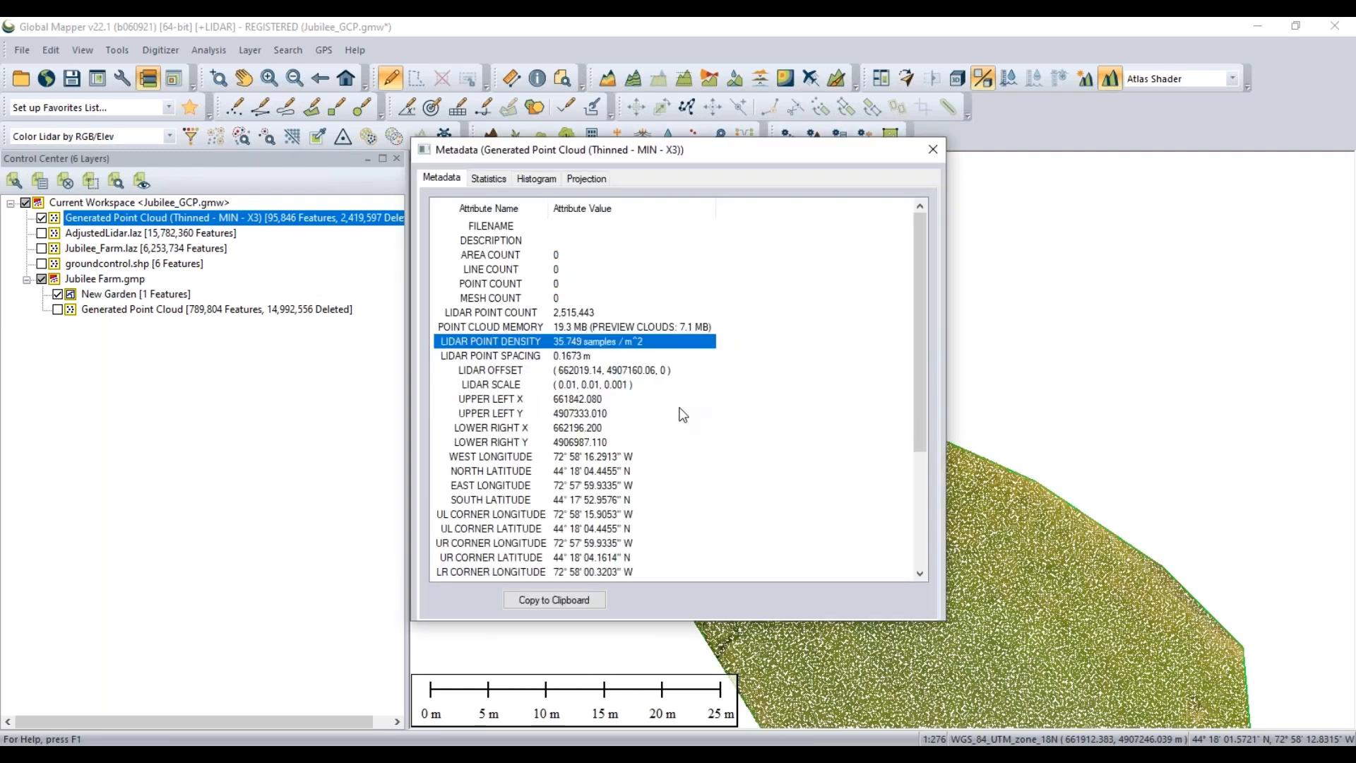
pyautogui.click(625, 359)
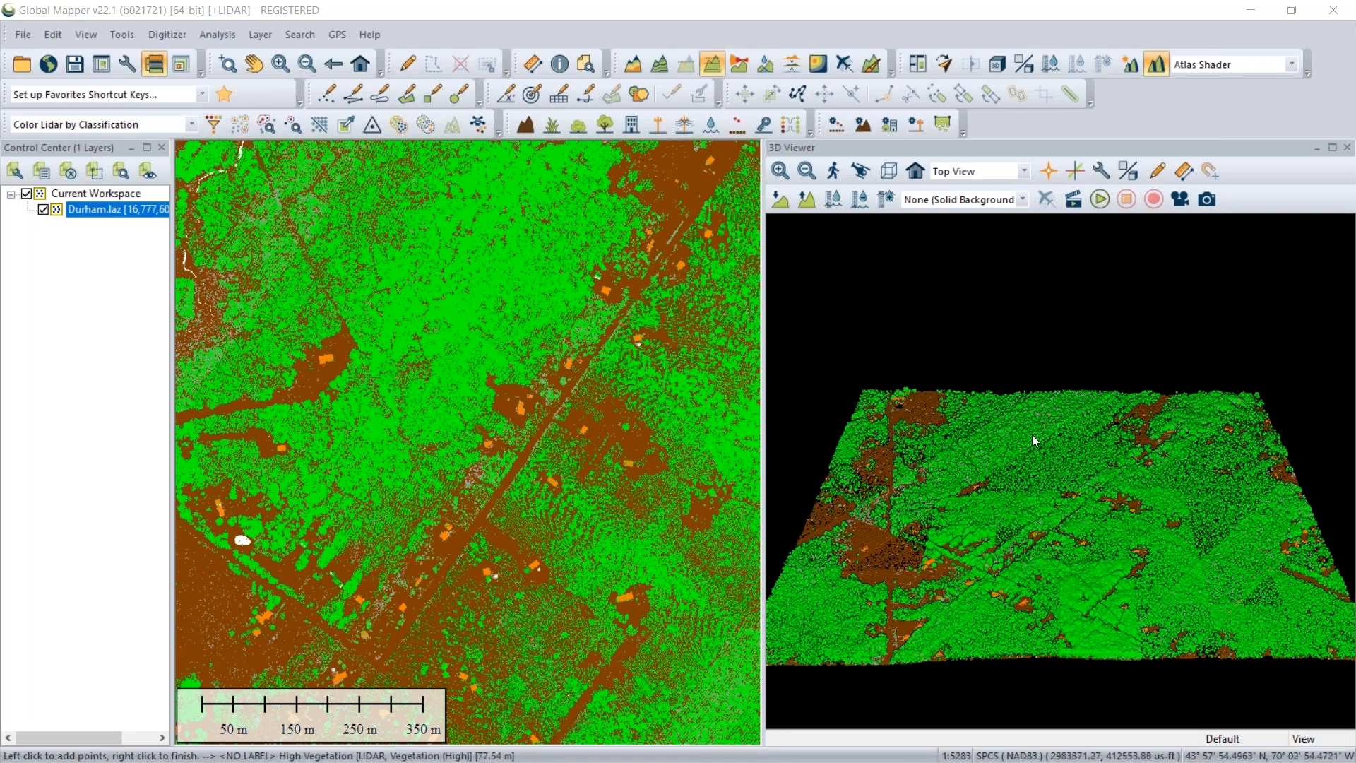
# Examine the Durham.laz point cloud from the side in 3D for stray points above the canopy and below the ground
pyautogui.scroll(2, 1038, 446)
pyautogui.moveTo(1037, 442); pyautogui.dragTo(1264, 520)
pyautogui.moveTo(870, 558); pyautogui.dragTo(1327, 539)
pyautogui.moveTo(1009, 599); pyautogui.dragTo(1144, 623)
pyautogui.moveTo(937, 557); pyautogui.dragTo(1226, 558)
pyautogui.moveTo(972, 572); pyautogui.dragTo(1280, 581)
pyautogui.moveTo(917, 593); pyautogui.dragTo(1072, 614)
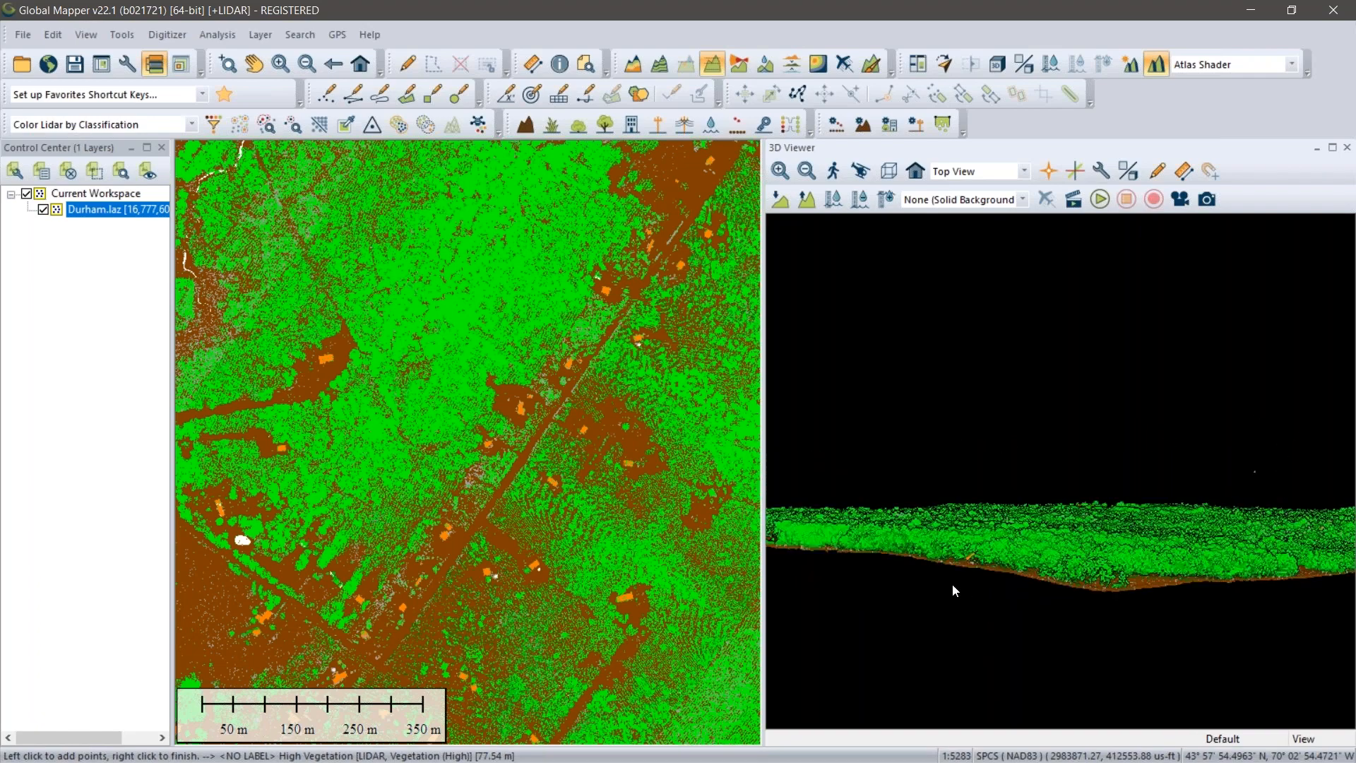
pyautogui.moveTo(953, 584); pyautogui.dragTo(1011, 573)
pyautogui.moveTo(1173, 548); pyautogui.dragTo(1067, 565)
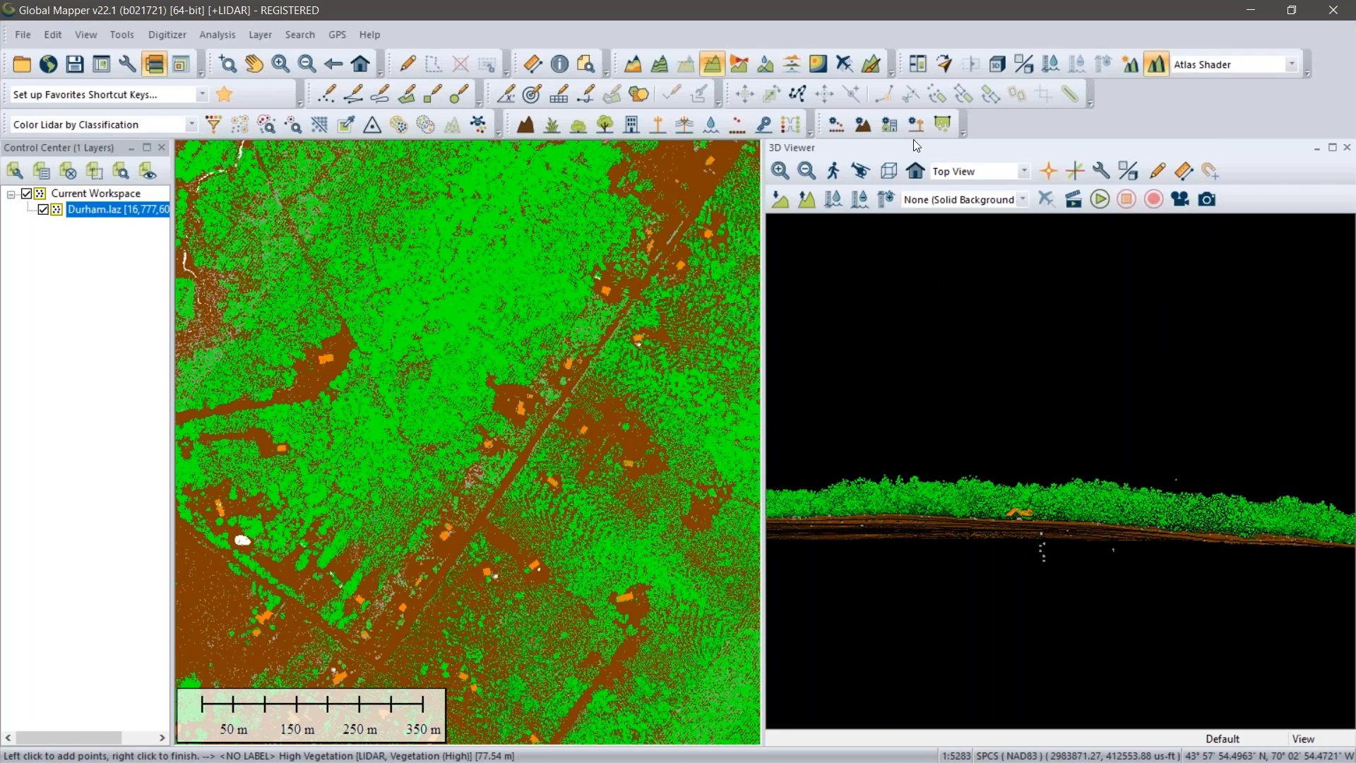
# Automatically classify noise in Durham.laz using 2 standard deviations, a 2 m bin size and a height above ground range of -1 to 40 m
pyautogui.click(838, 126)
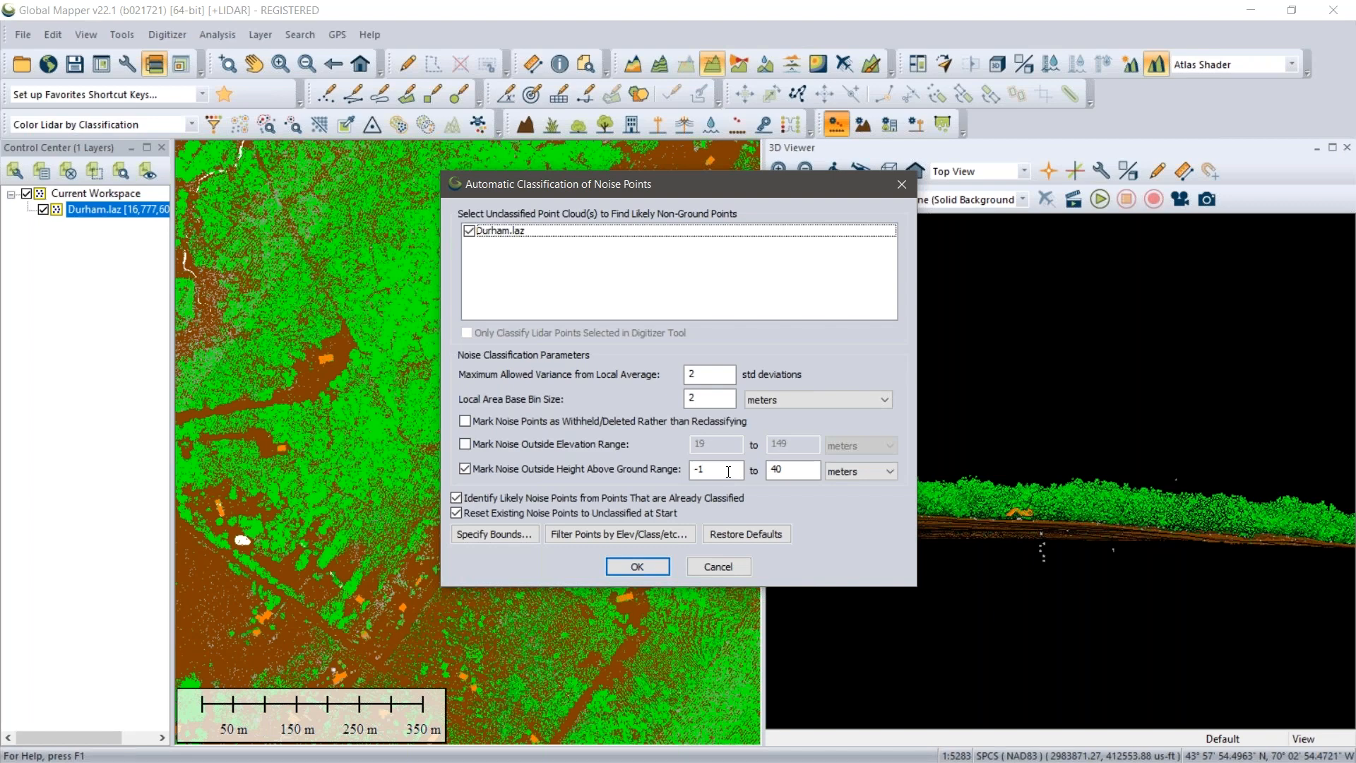
pyautogui.click(792, 473)
pyautogui.click(638, 569)
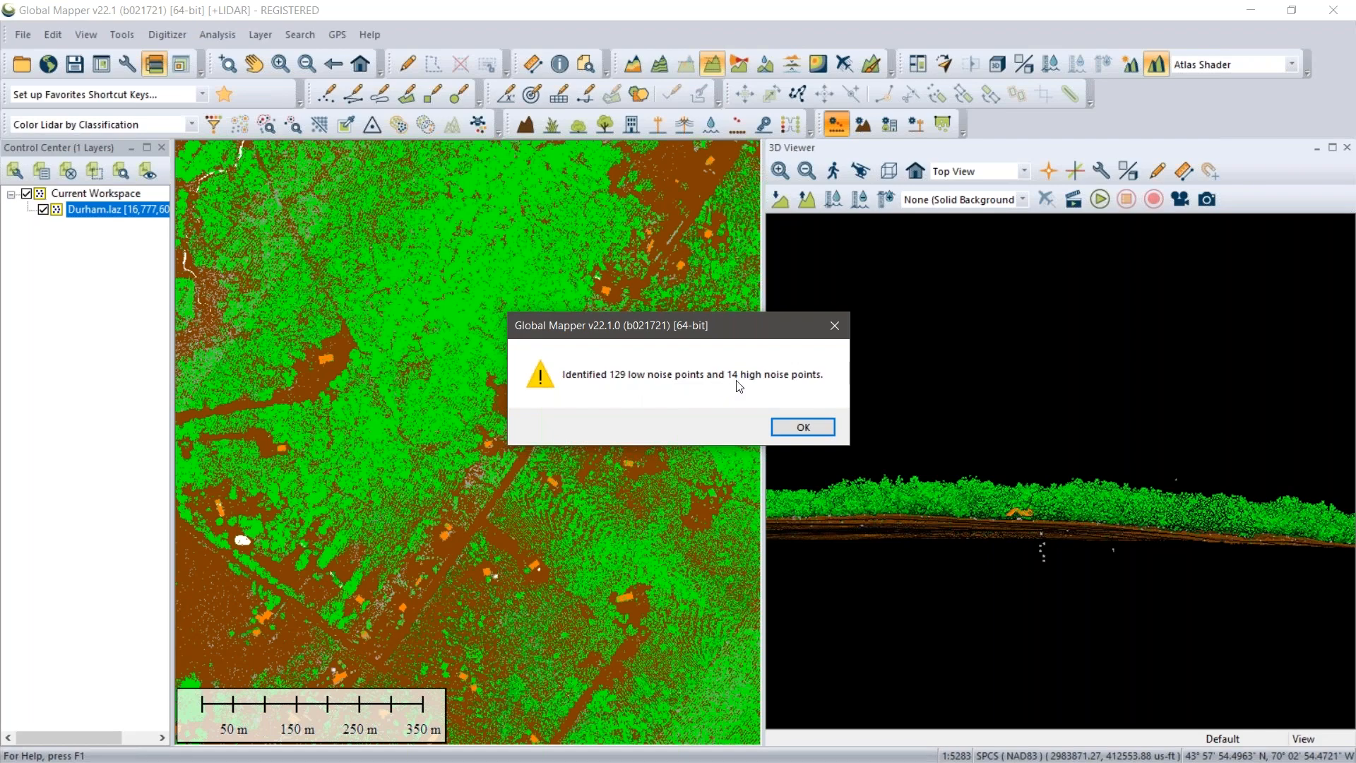
pyautogui.click(804, 430)
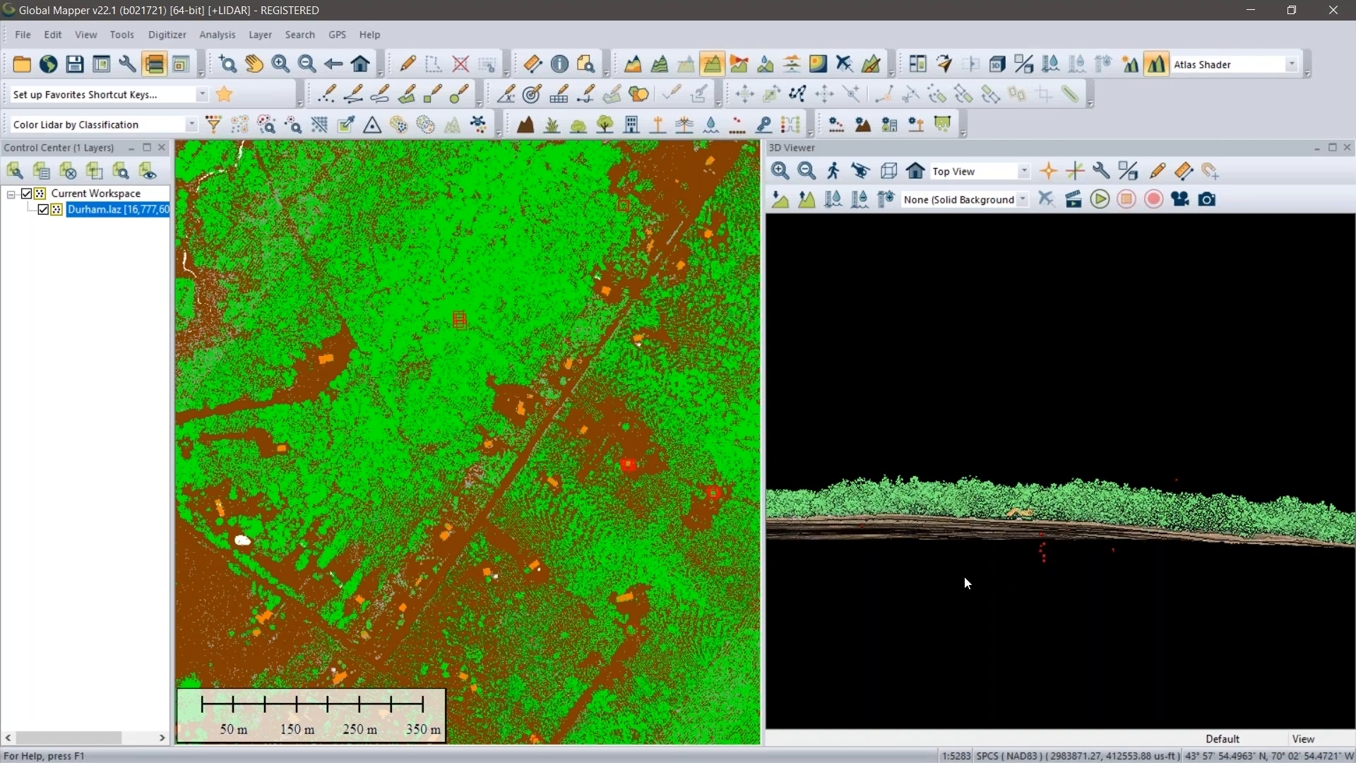
# Inspect the newly classified noise points from the side in 3D, and close the 3D view
pyautogui.moveTo(1013, 567); pyautogui.dragTo(1134, 515)
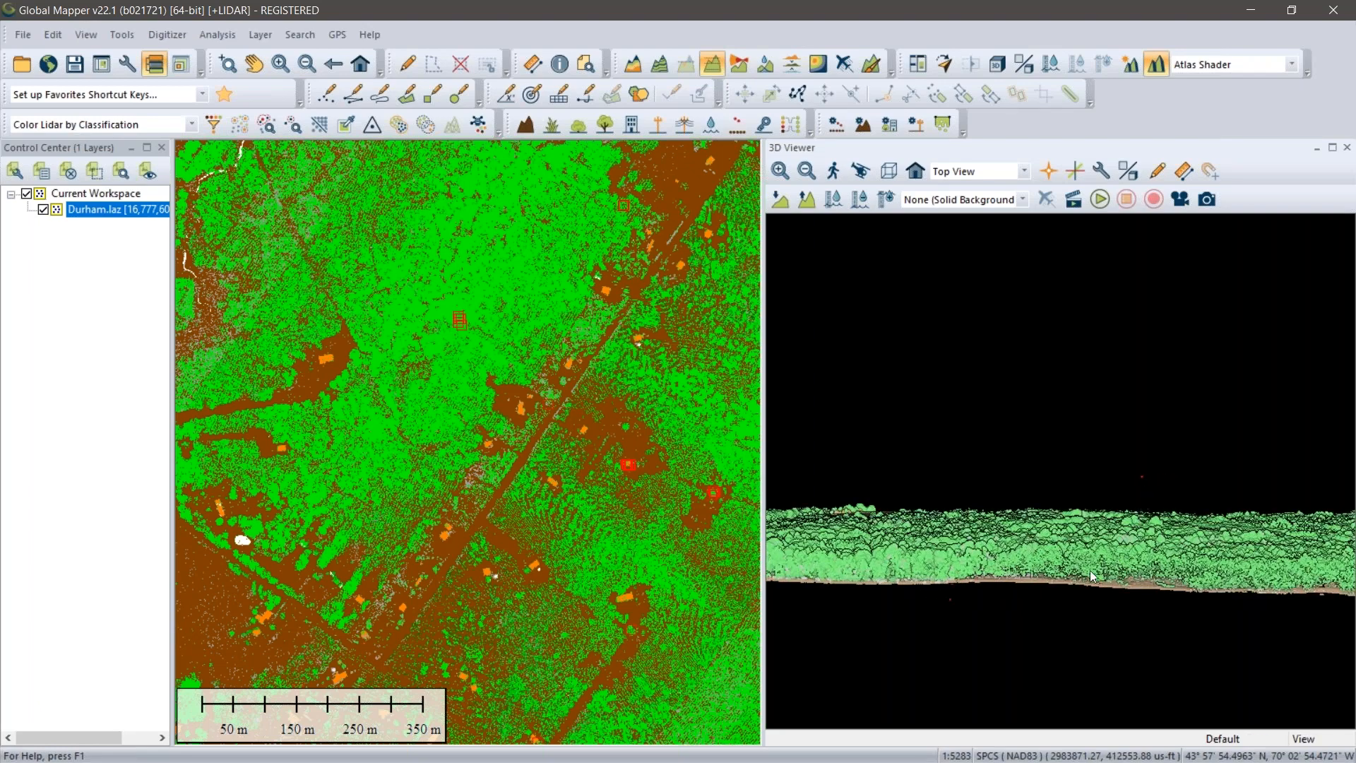
pyautogui.moveTo(1089, 571)
pyautogui.mouseDown()
pyautogui.moveTo(1084, 551)
pyautogui.moveTo(1066, 566)
pyautogui.mouseUp()
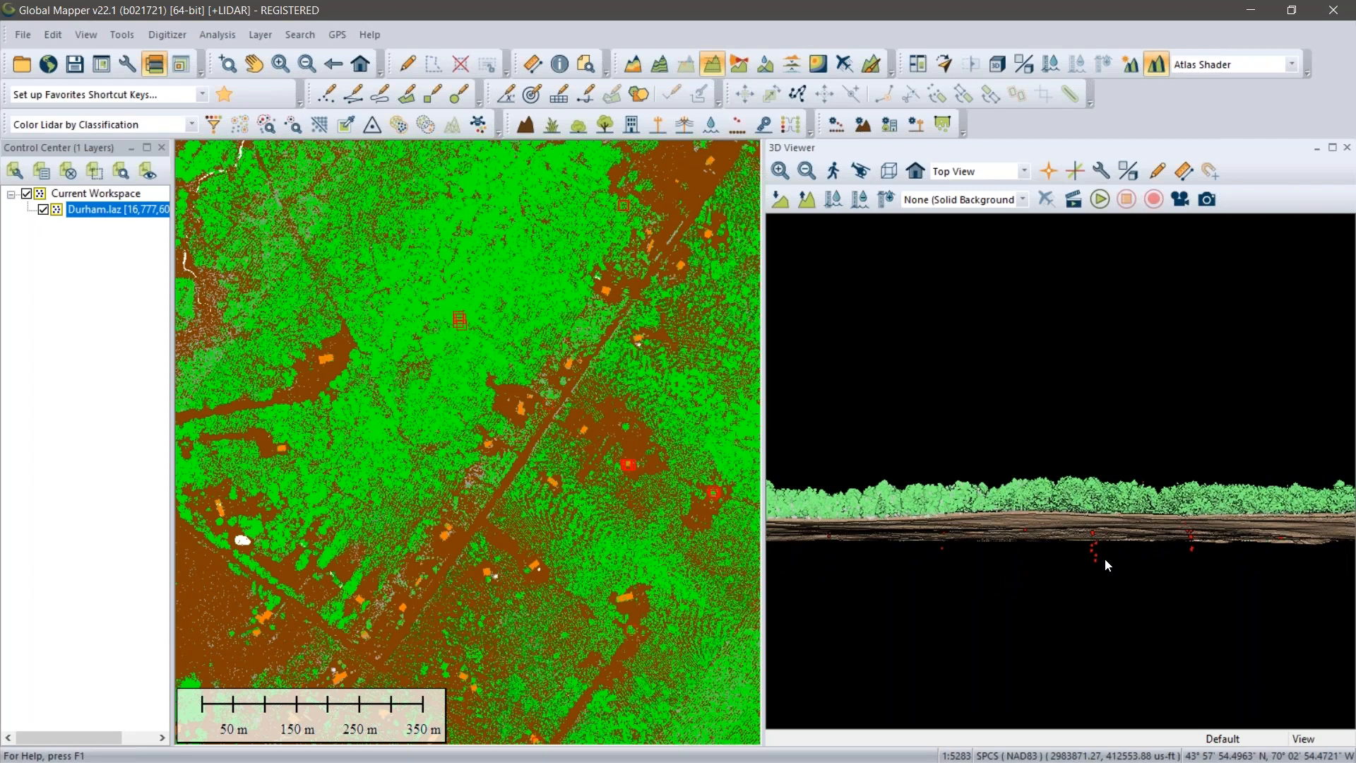
pyautogui.scroll(1, 1097, 557)
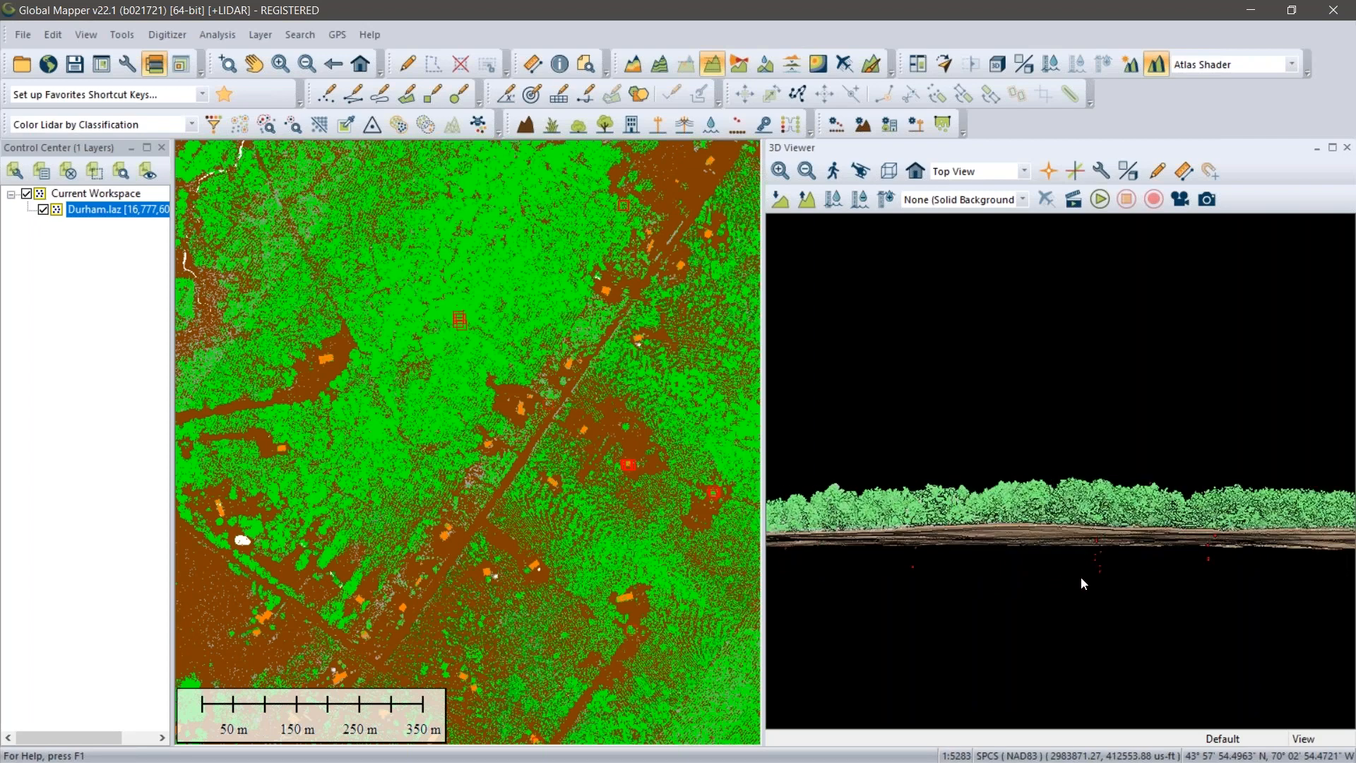
pyautogui.moveTo(1081, 577); pyautogui.dragTo(1083, 566)
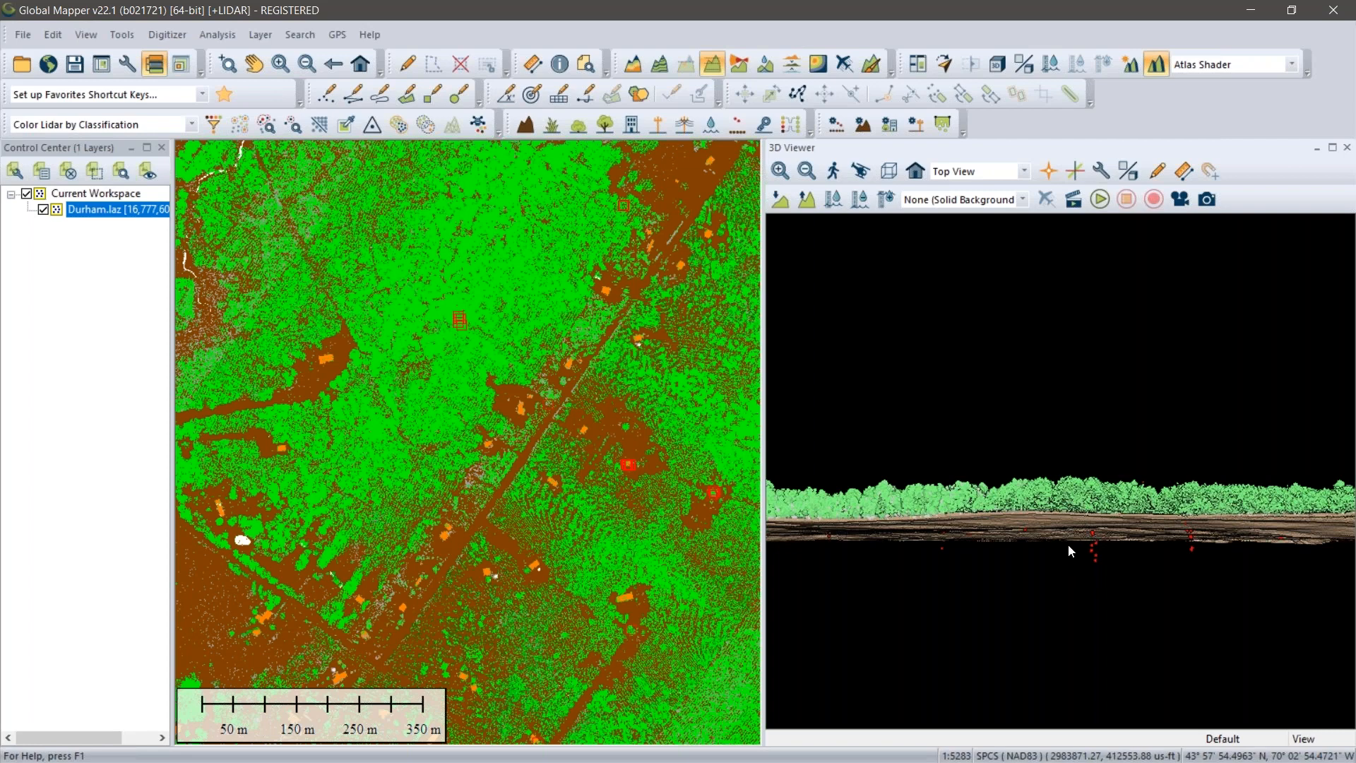
pyautogui.click(1348, 148)
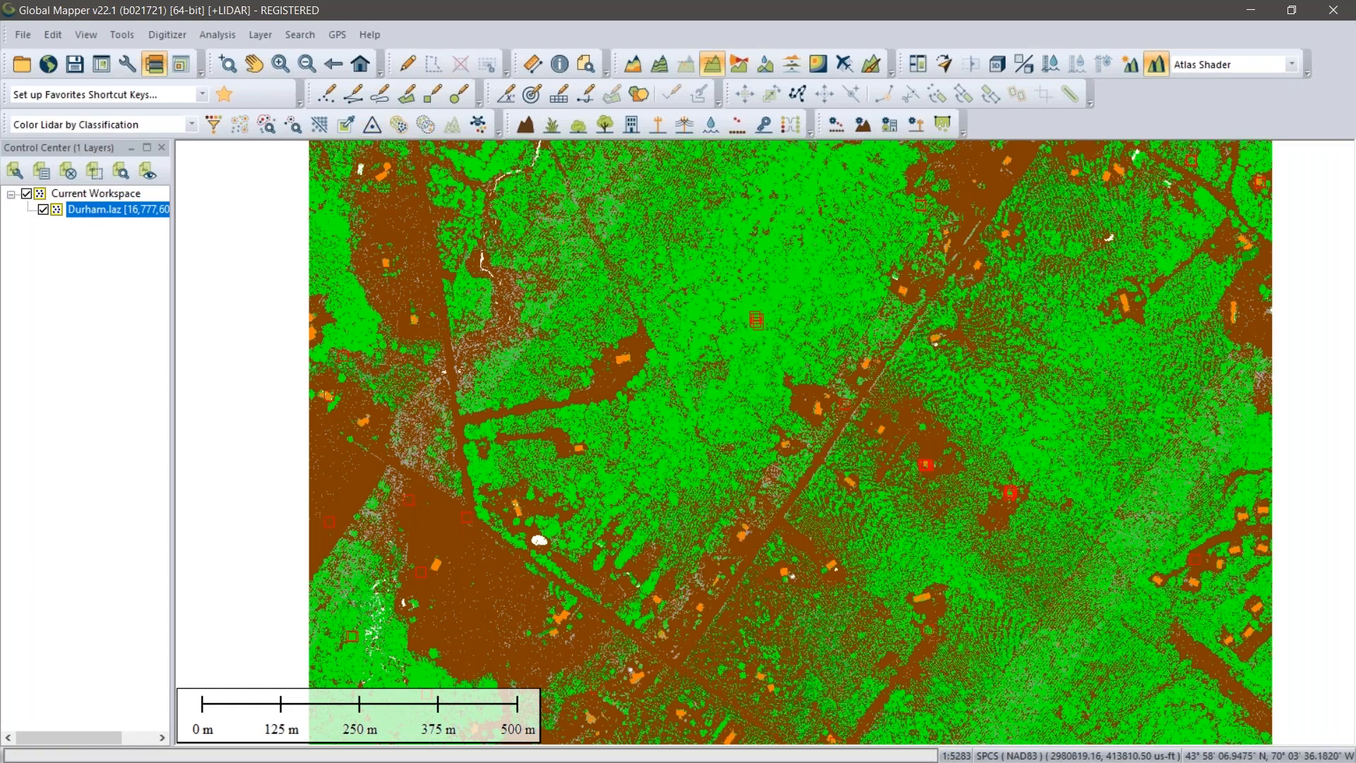
# Turn off the Low Point (Noise) class in the lidar filter settings and move the dialog aside to reveal the map
pyautogui.click(399, 125)
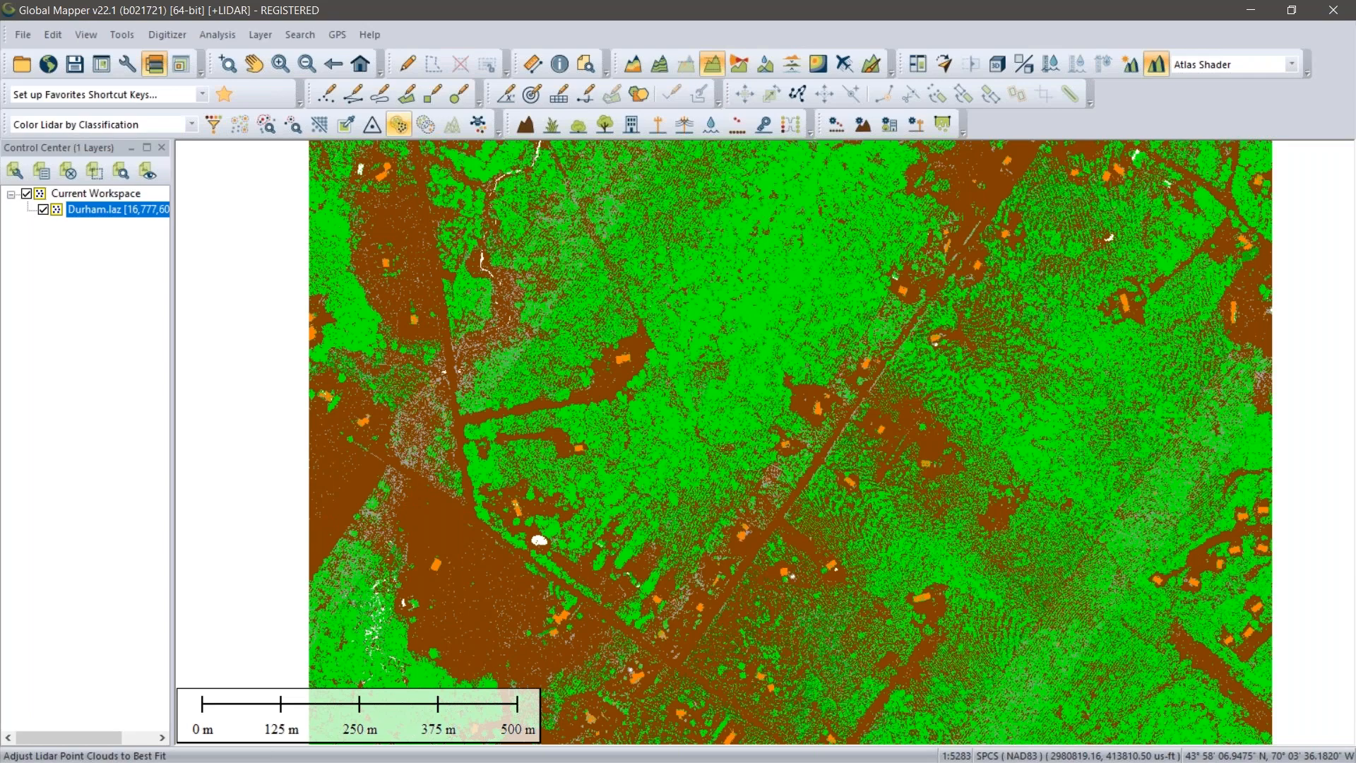
pyautogui.click(214, 126)
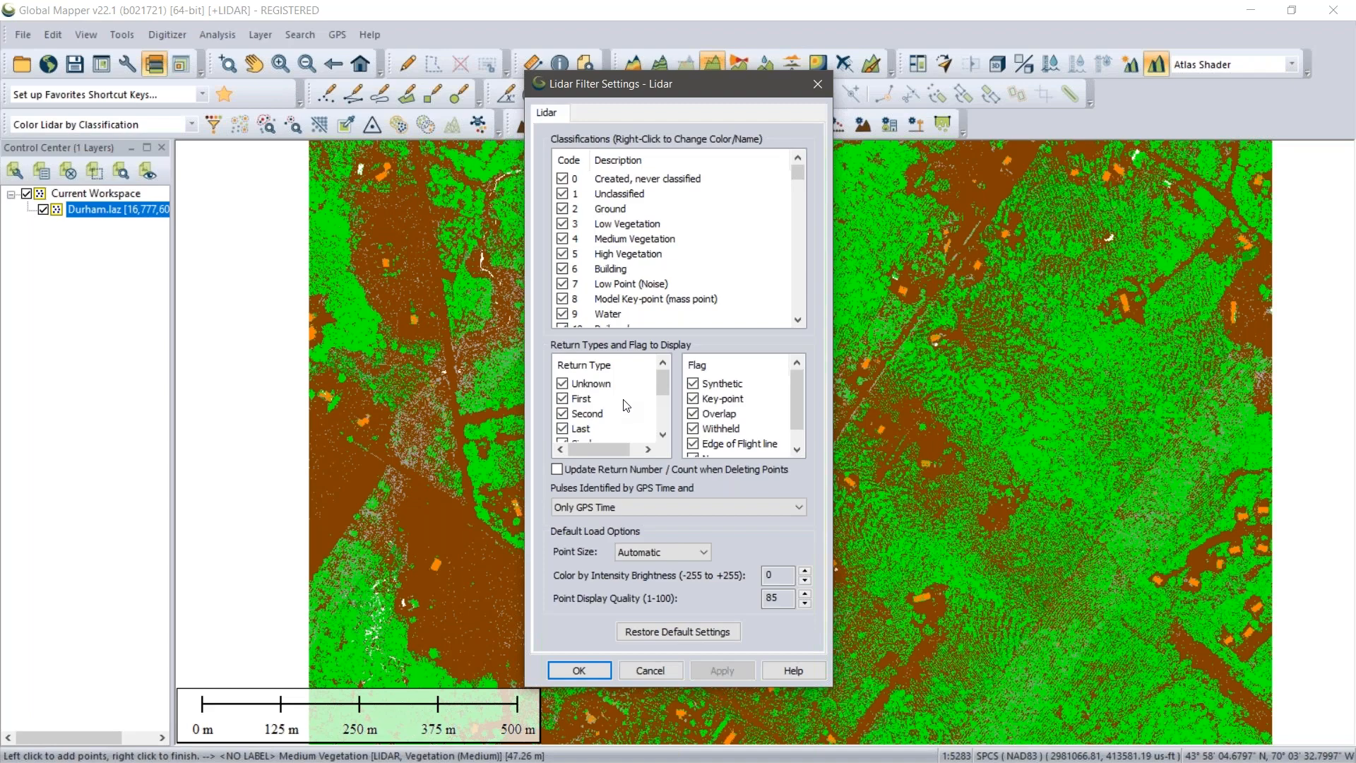
pyautogui.click(563, 283)
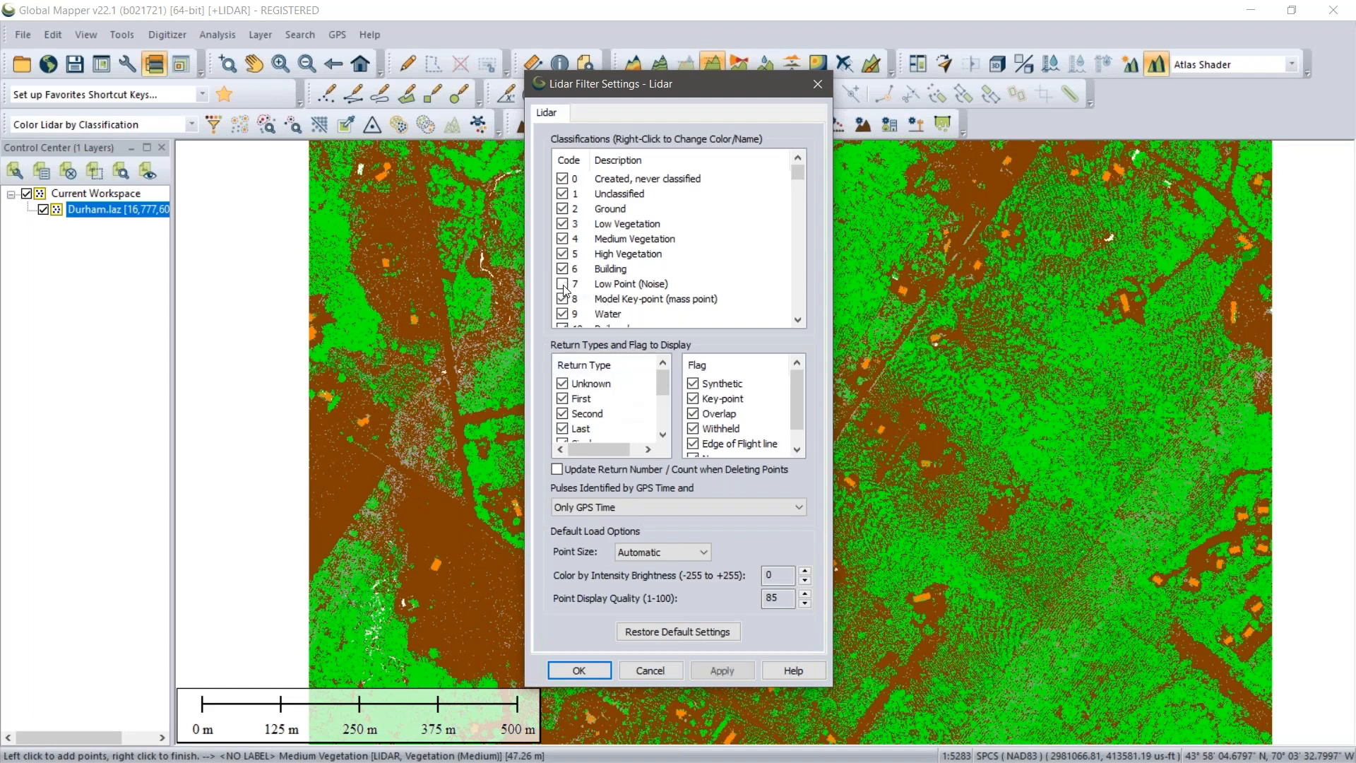
pyautogui.click(798, 260)
pyautogui.scroll(4, 796, 212)
pyautogui.moveTo(721, 94); pyautogui.dragTo(549, 87)
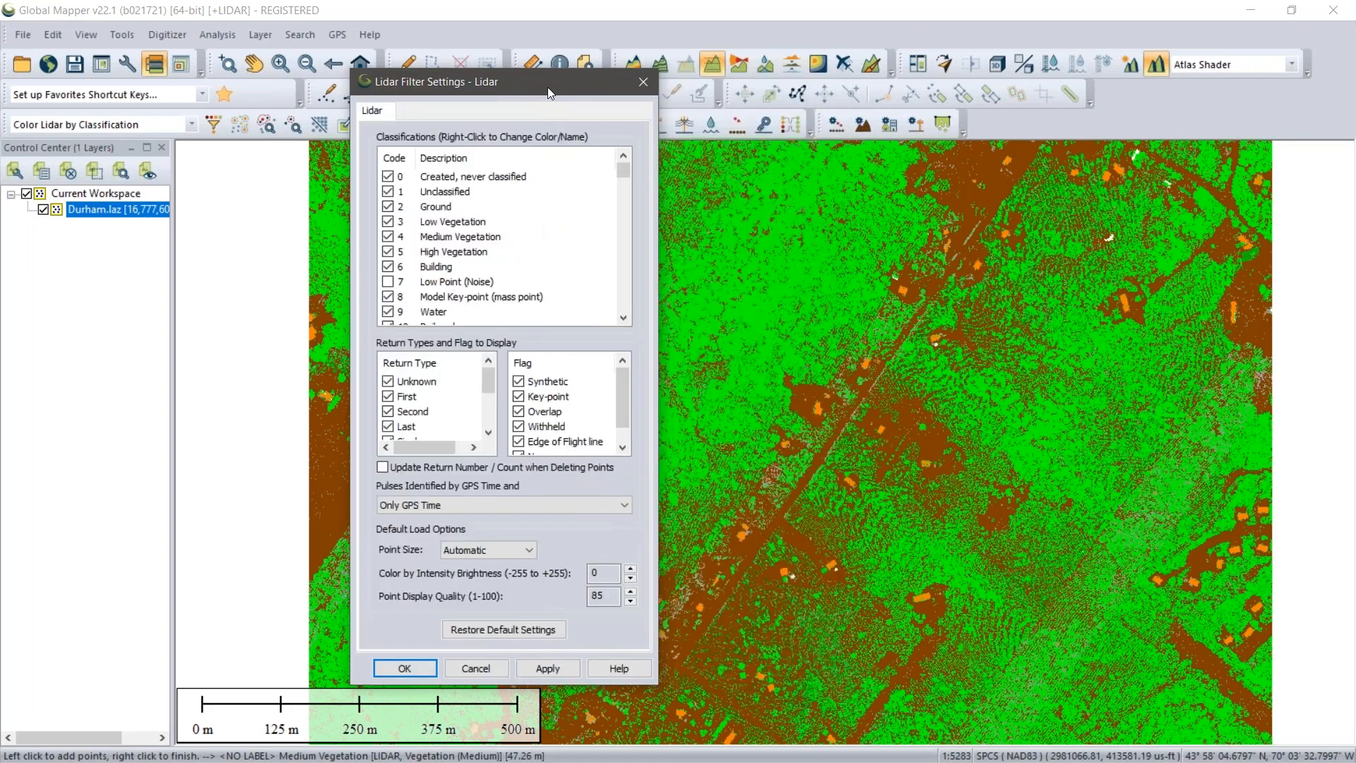
# Uncheck all lidar classifications, enable only Ground, and apply the filter to the map
pyautogui.rightClick(537, 221)
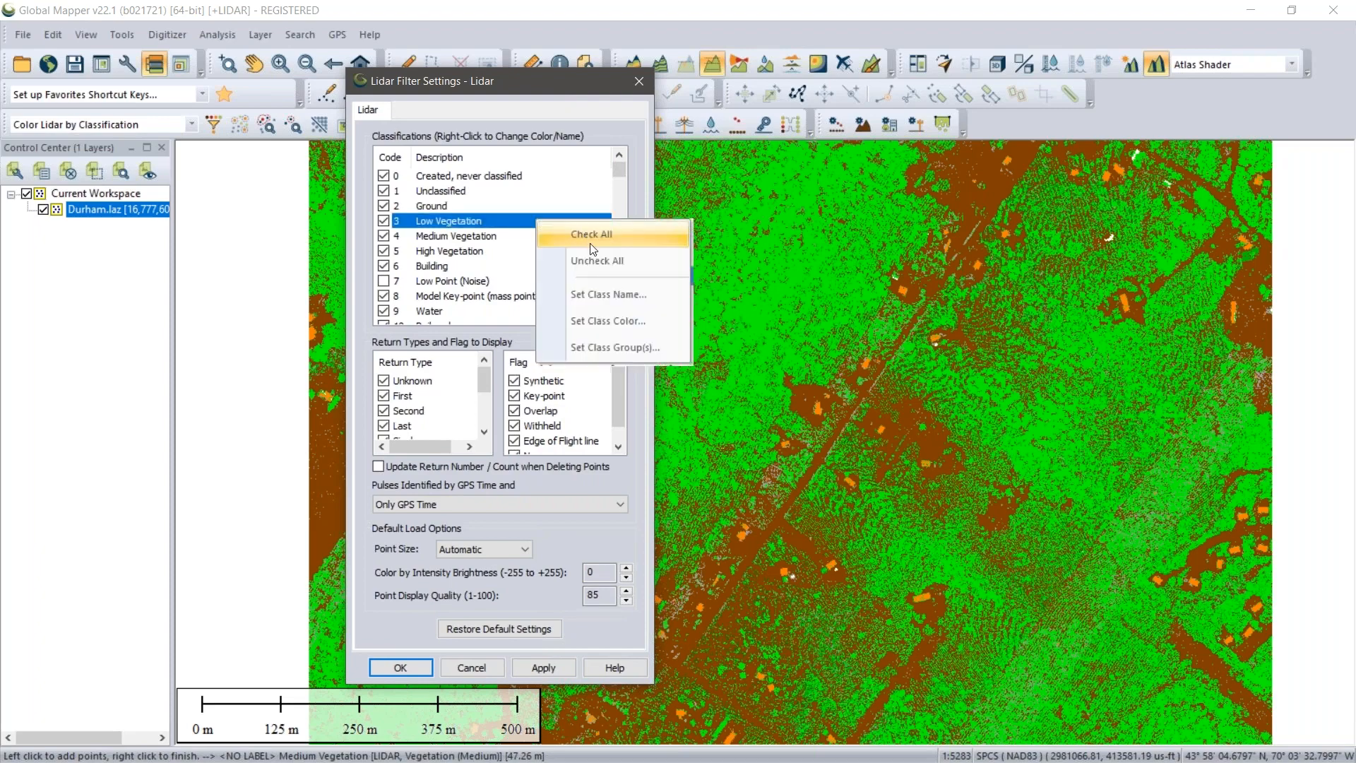
pyautogui.click(598, 261)
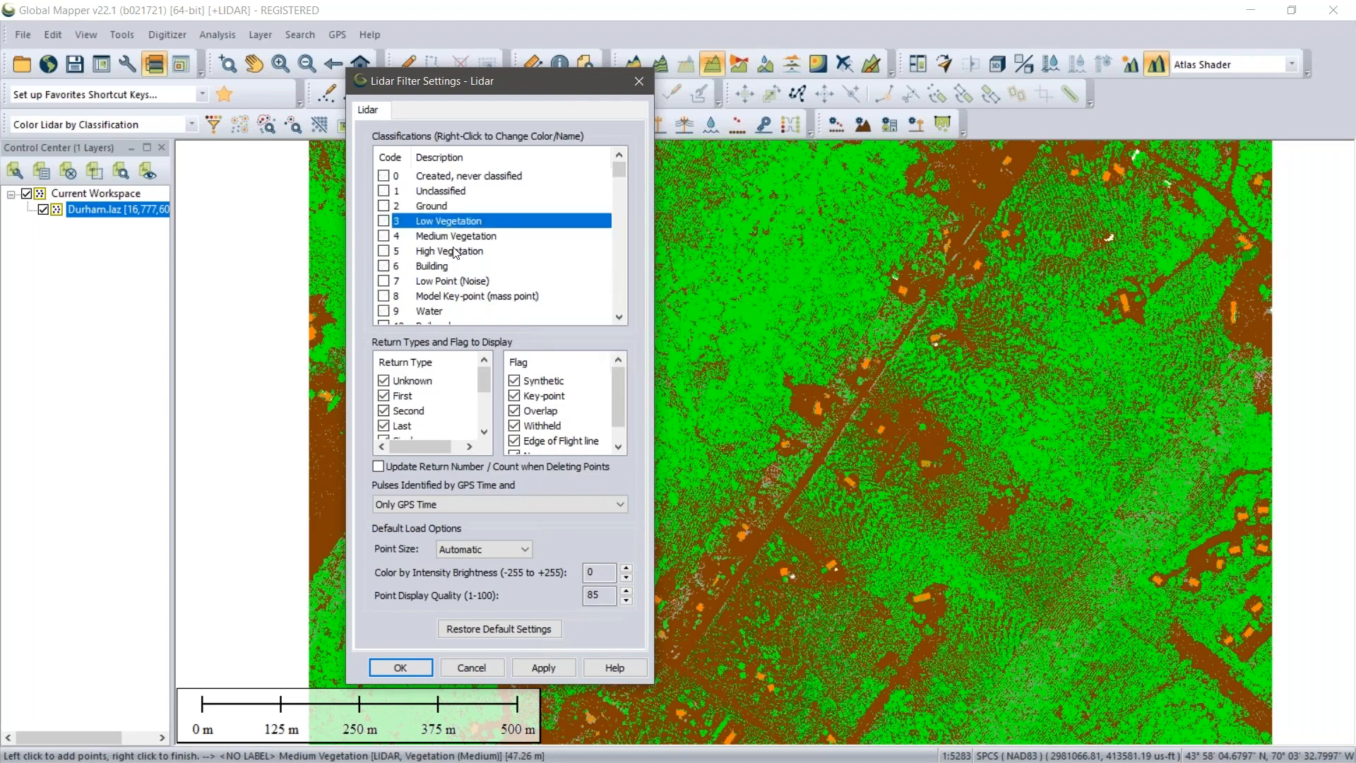
pyautogui.click(384, 206)
pyautogui.click(543, 667)
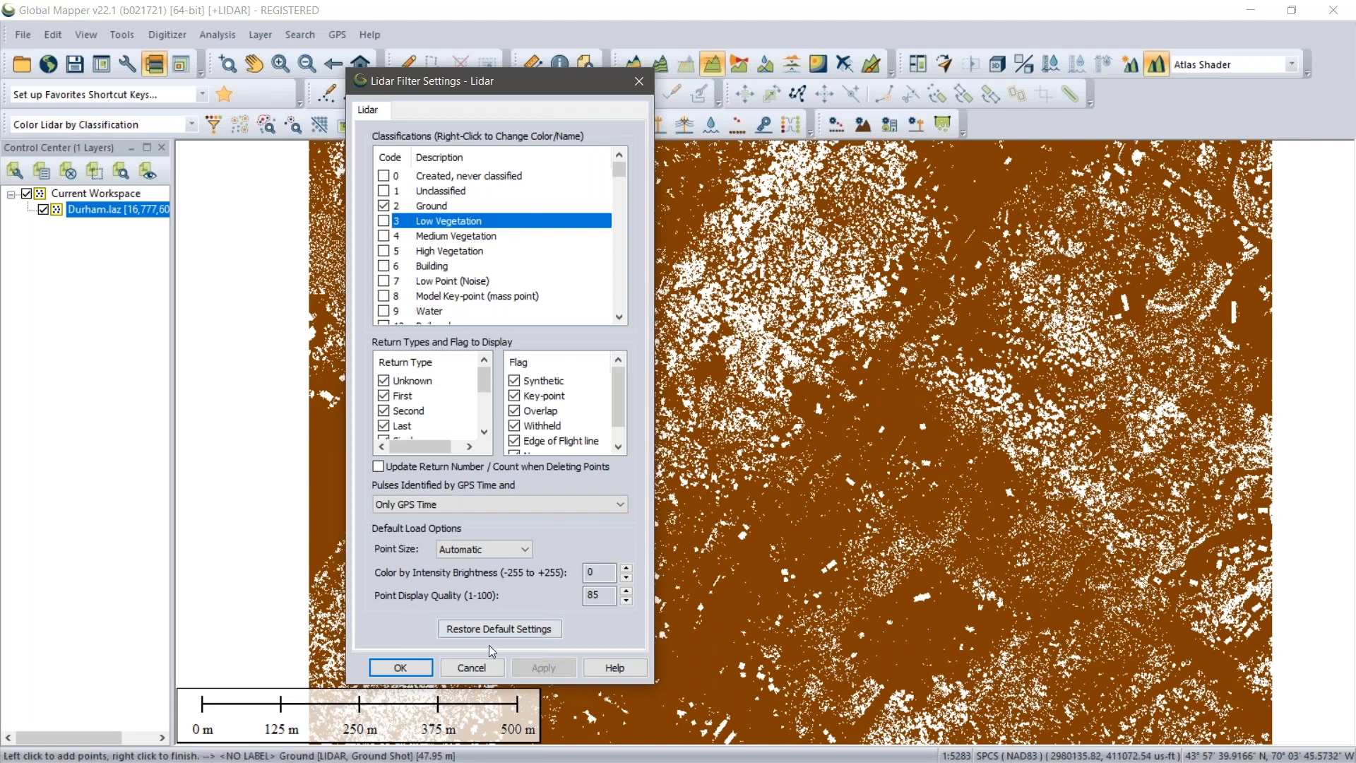
# Re-enable all lidar classifications in the filter settings, apply the filter to the map, and close the settings
pyautogui.rightClick(527, 252)
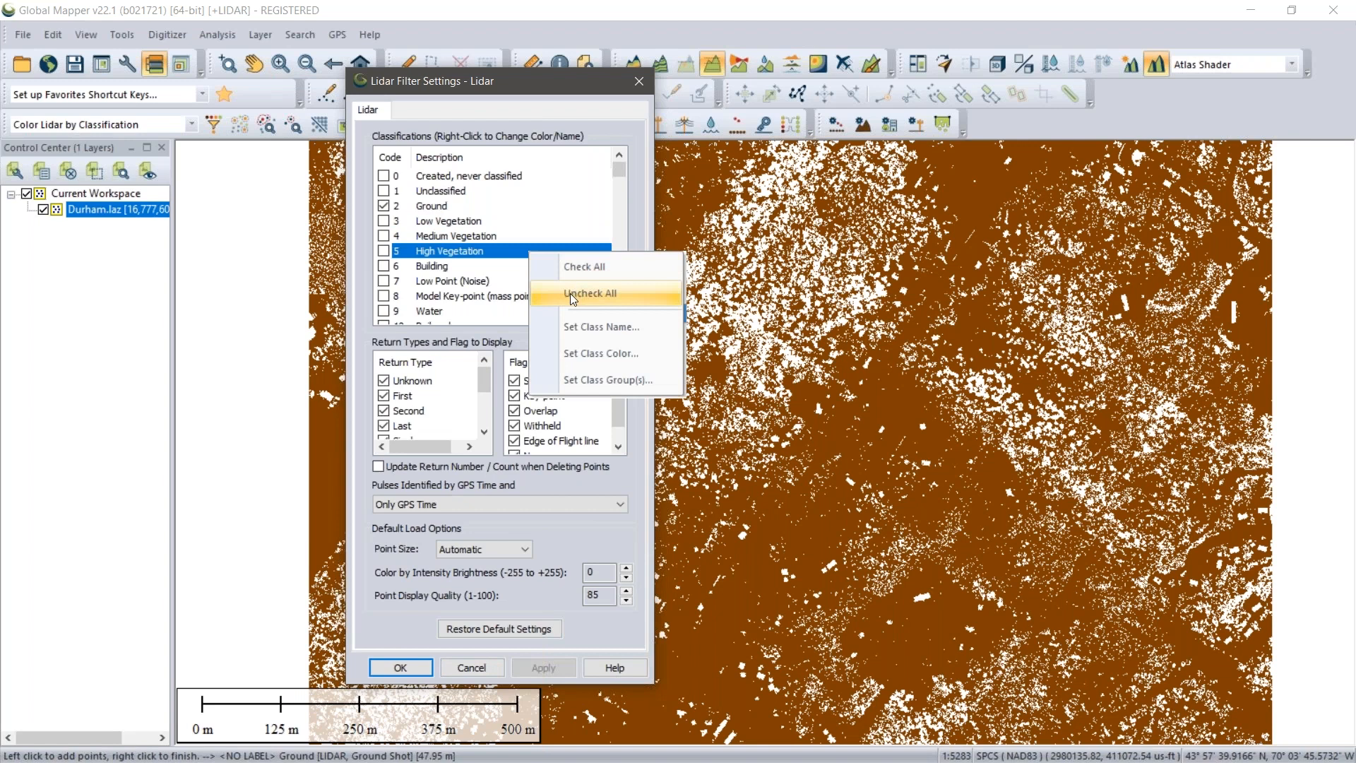
pyautogui.click(570, 266)
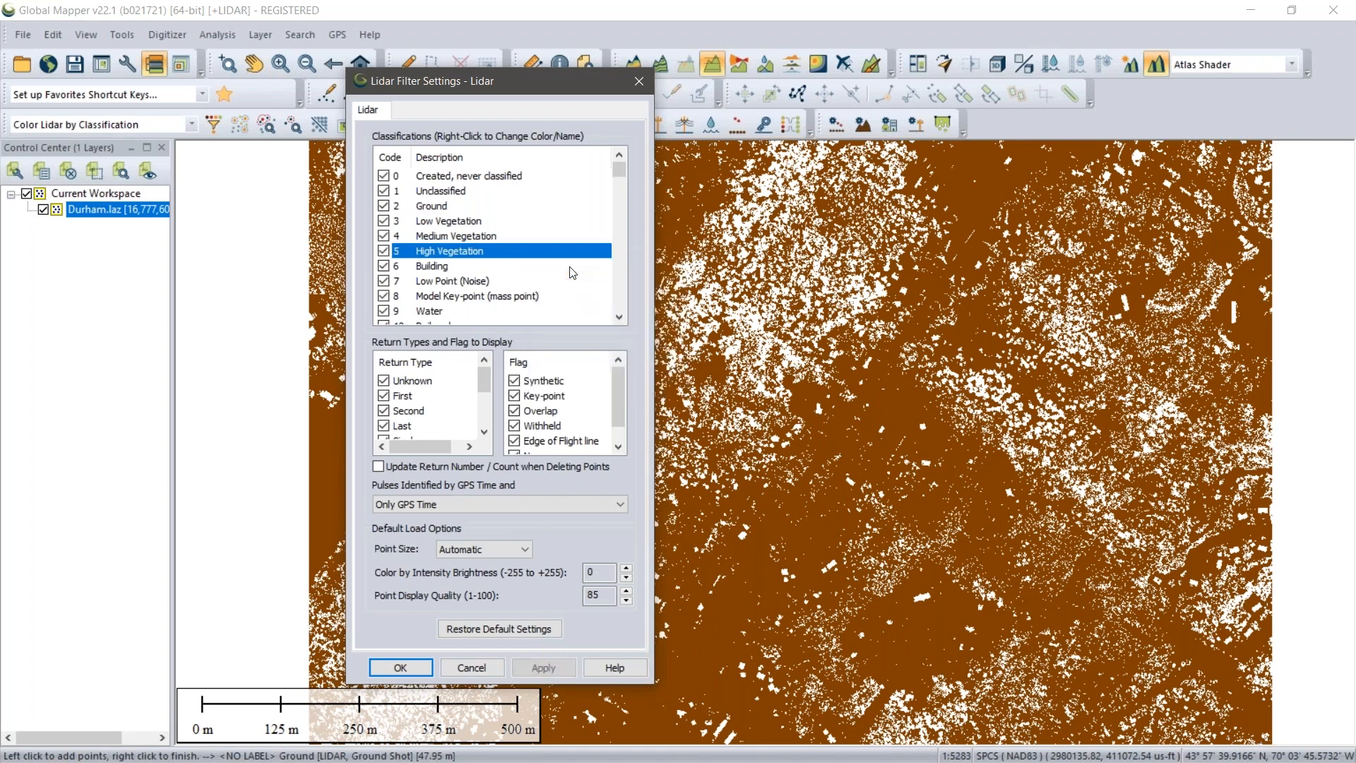
pyautogui.click(543, 667)
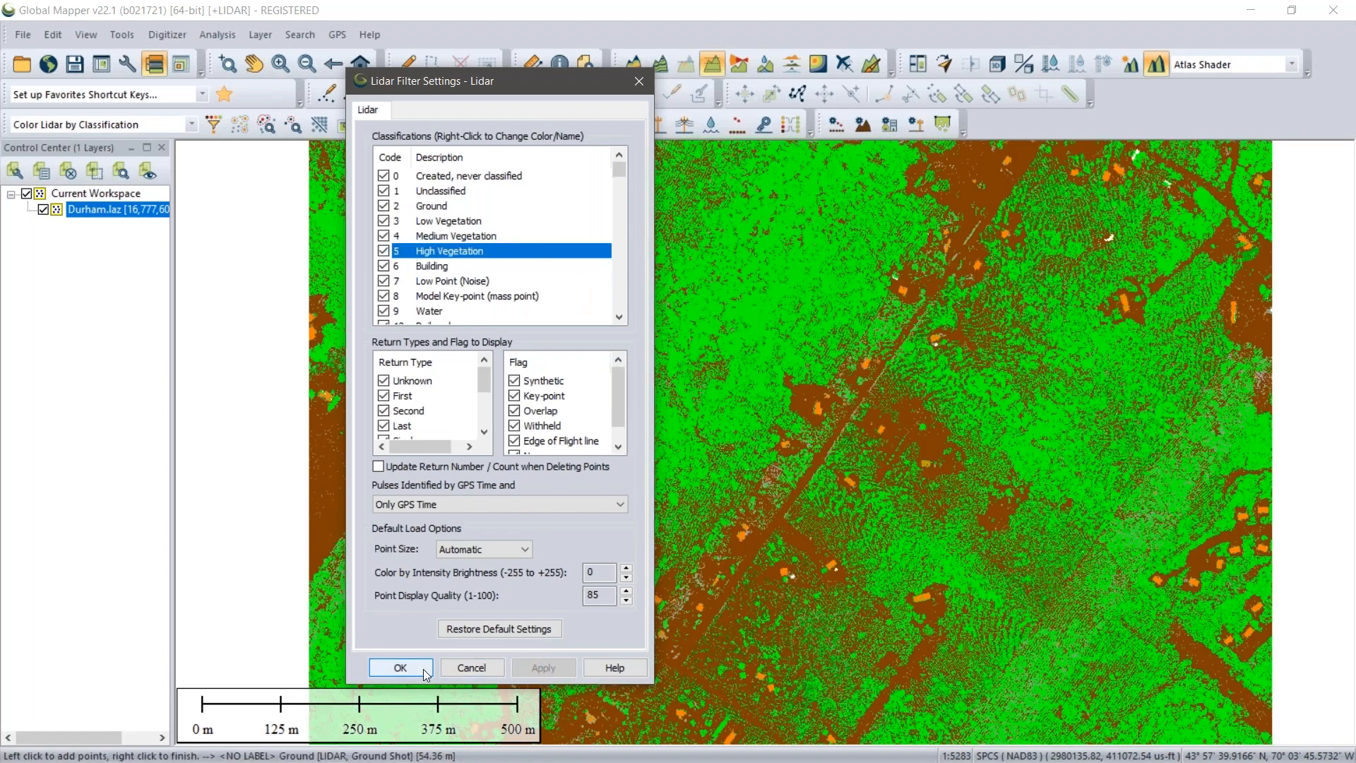
pyautogui.click(423, 668)
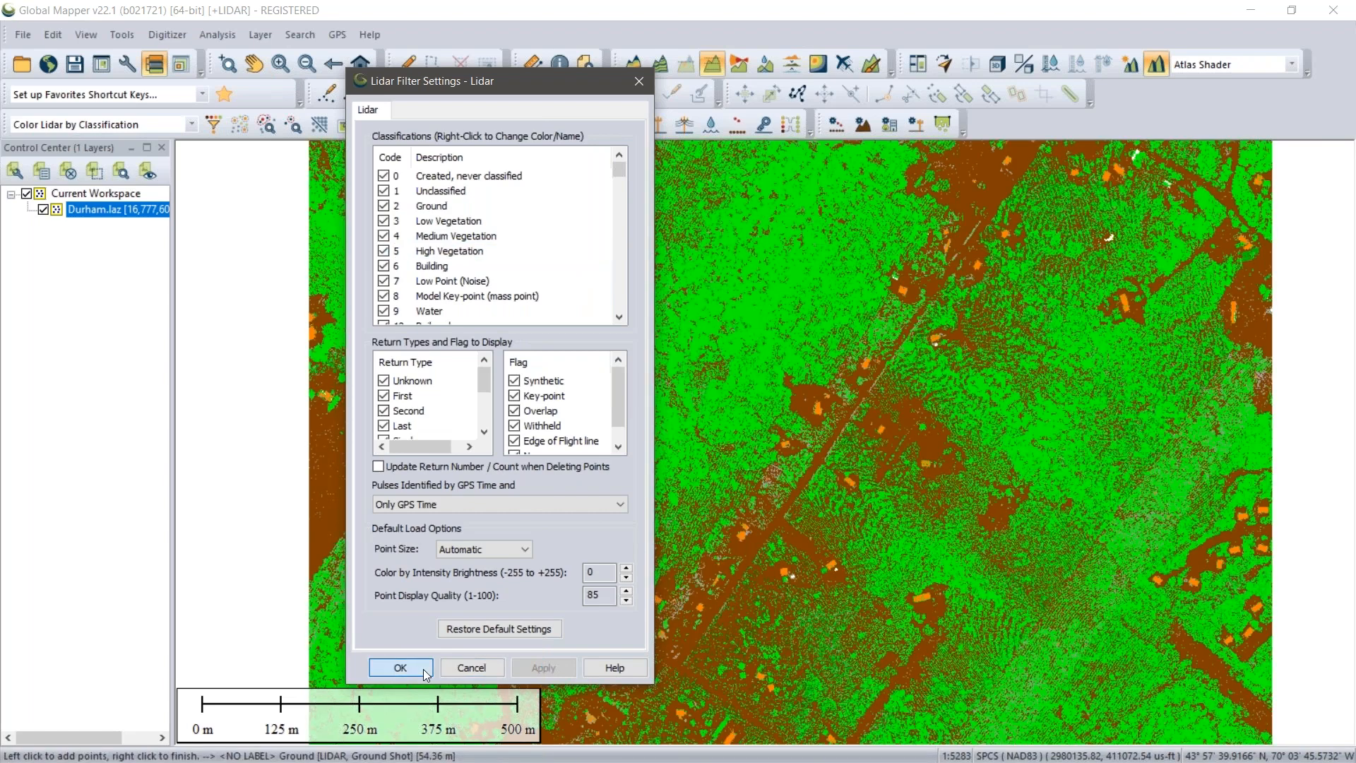
# Draw a six-sided selection polygon over the vegetated area in the upper middle of the point cloud to select its lidar points
pyautogui.scroll(-1, 671, 277)
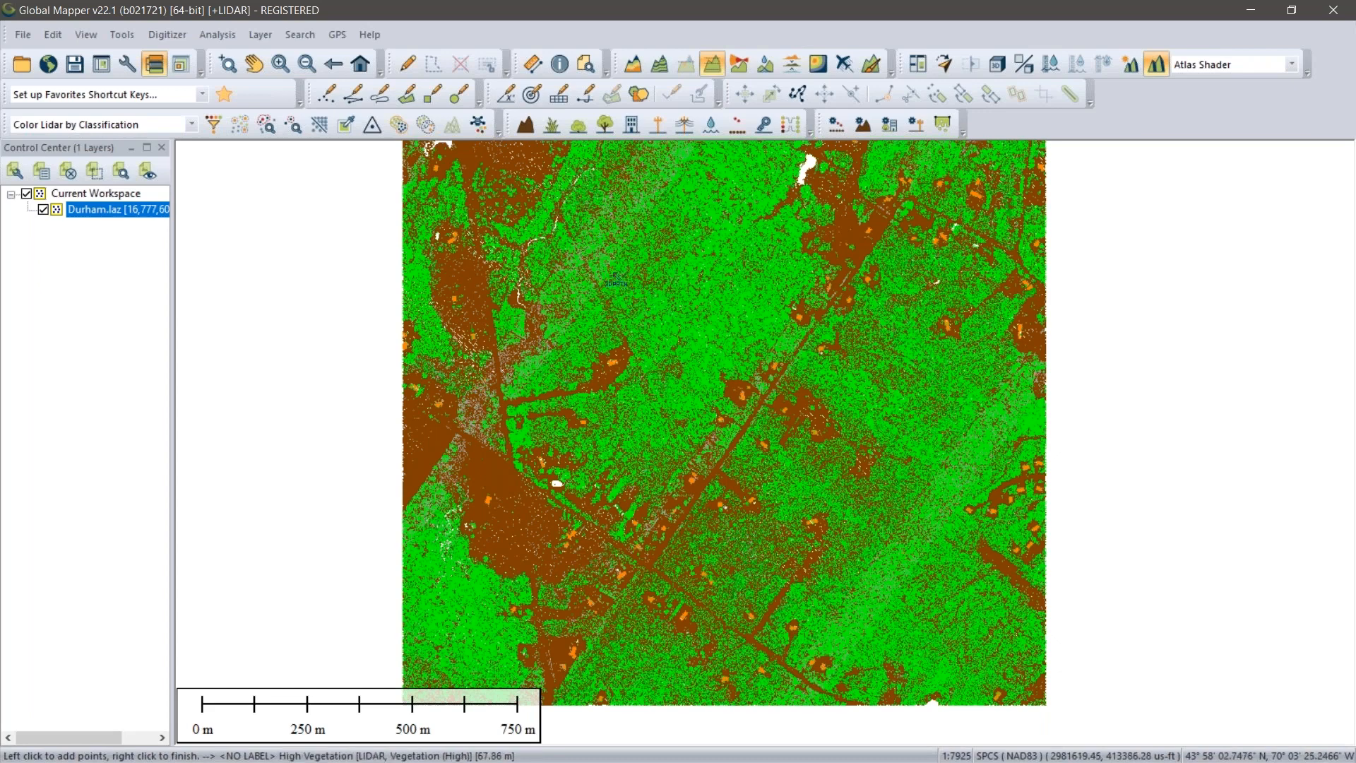
pyautogui.click(407, 64)
pyautogui.click(709, 271)
pyautogui.click(741, 346)
pyautogui.click(655, 389)
pyautogui.click(614, 322)
pyautogui.click(615, 314)
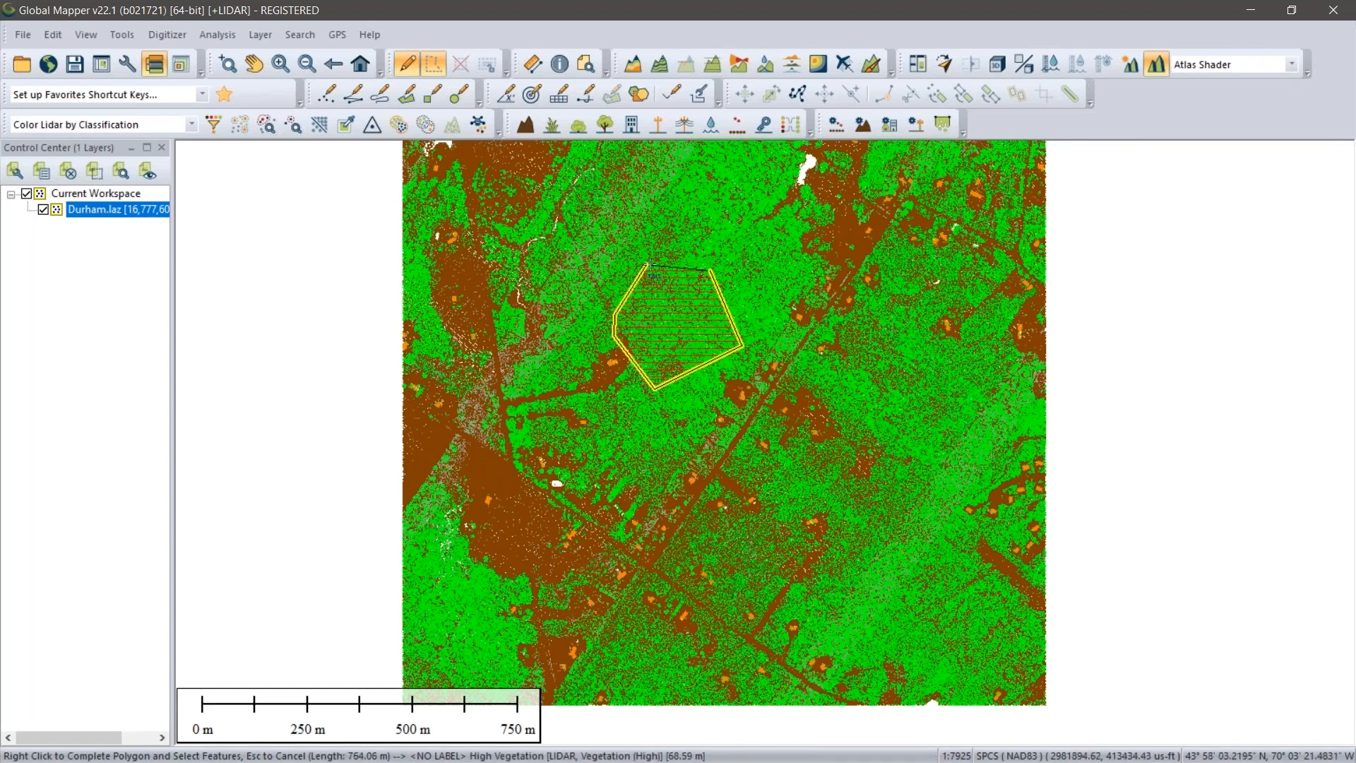
pyautogui.rightClick(649, 265)
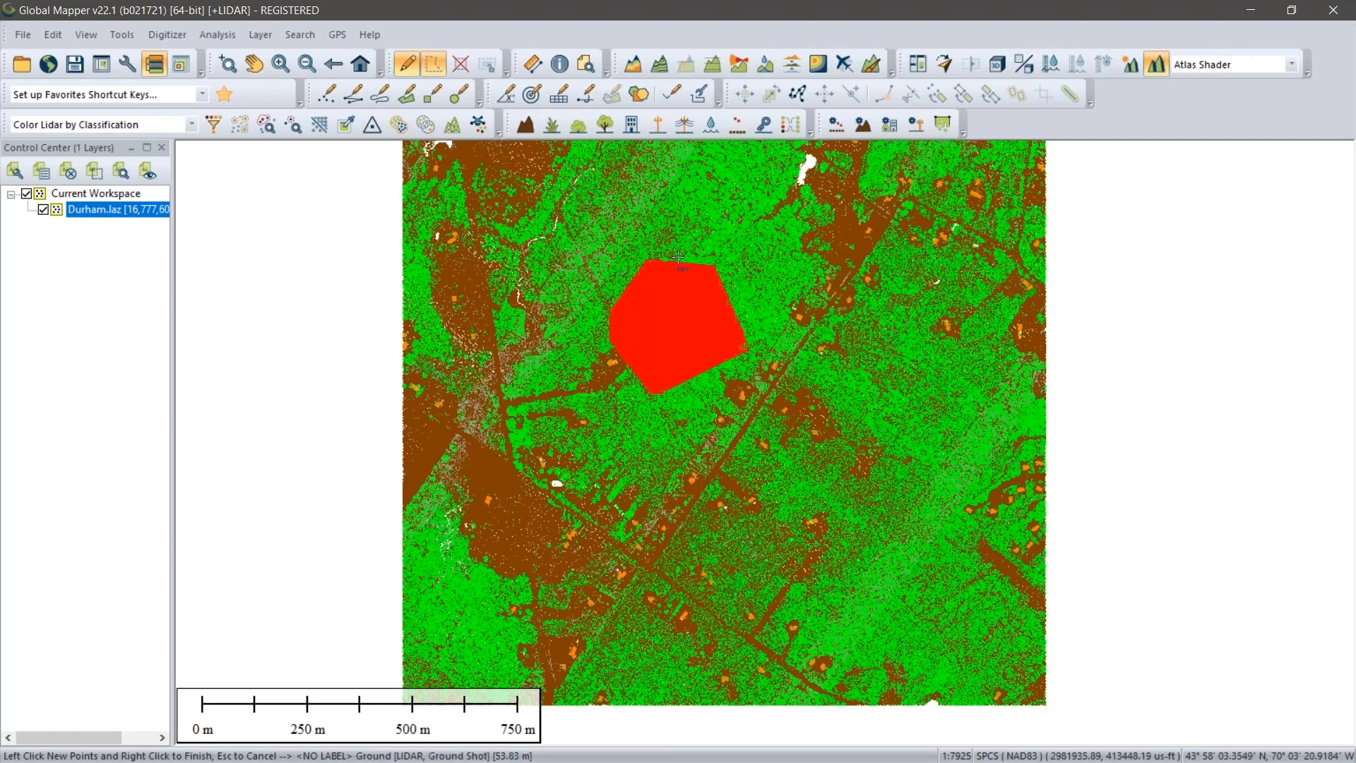
# Examine the advanced filtering options for the selected lidar points and the target layer options for pasting, cancelling both
pyautogui.rightClick(769, 222)
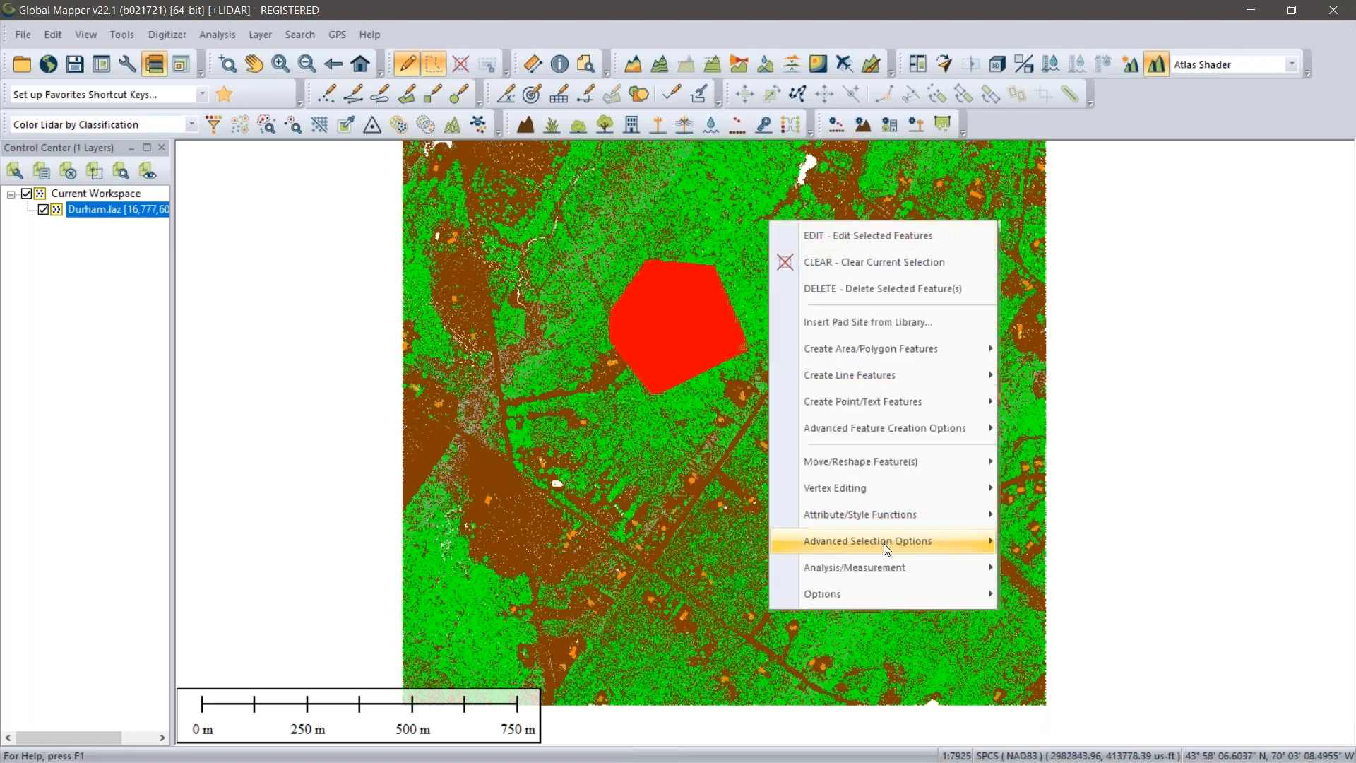
pyautogui.moveTo(885, 545)
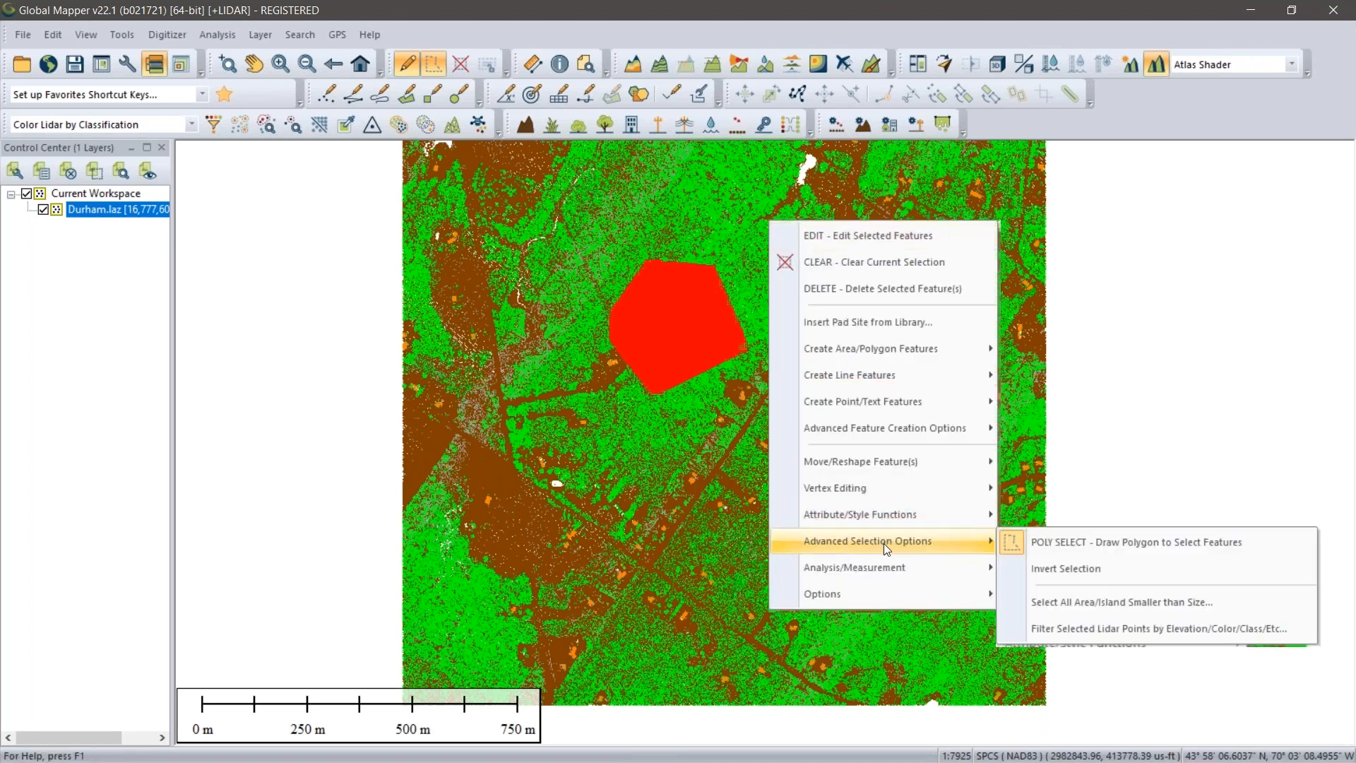
pyautogui.click(1116, 631)
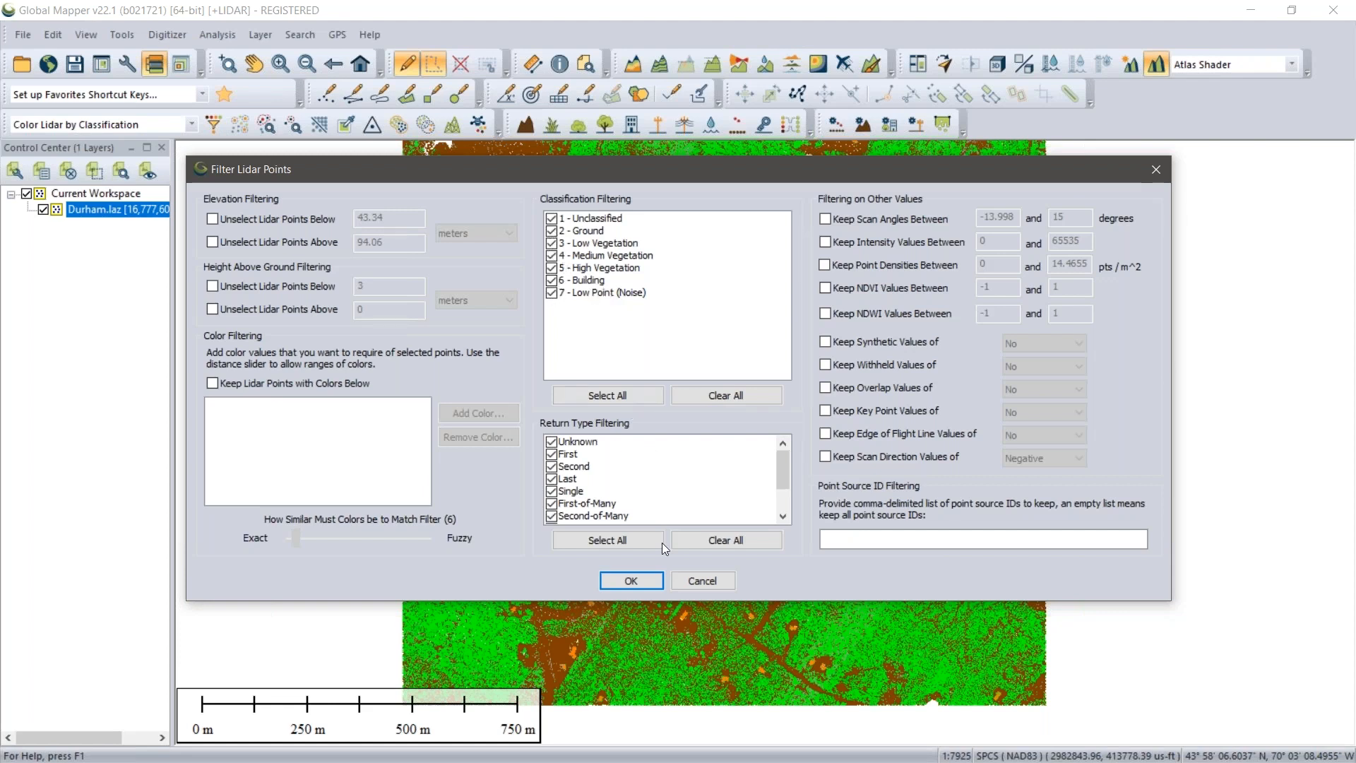
pyautogui.click(701, 581)
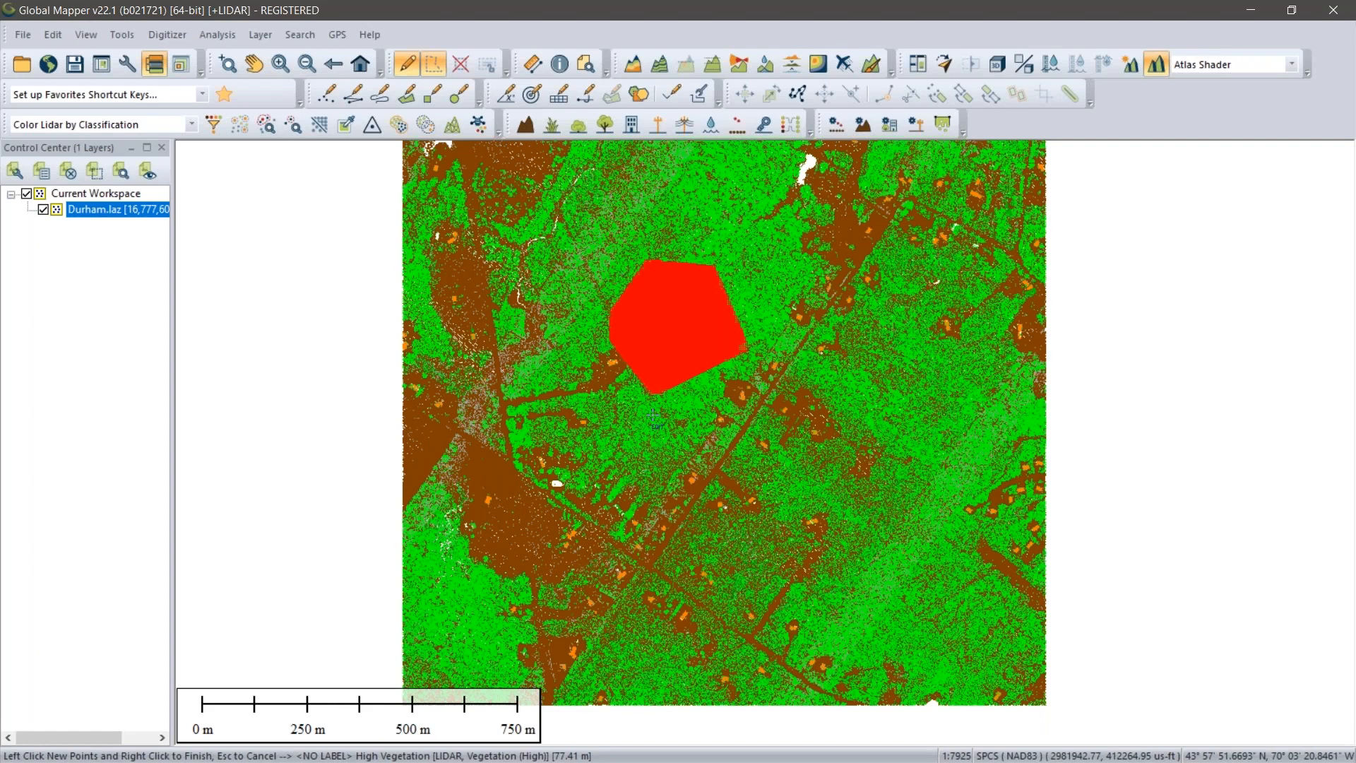
pyautogui.hotkey('ctrl', 'v')
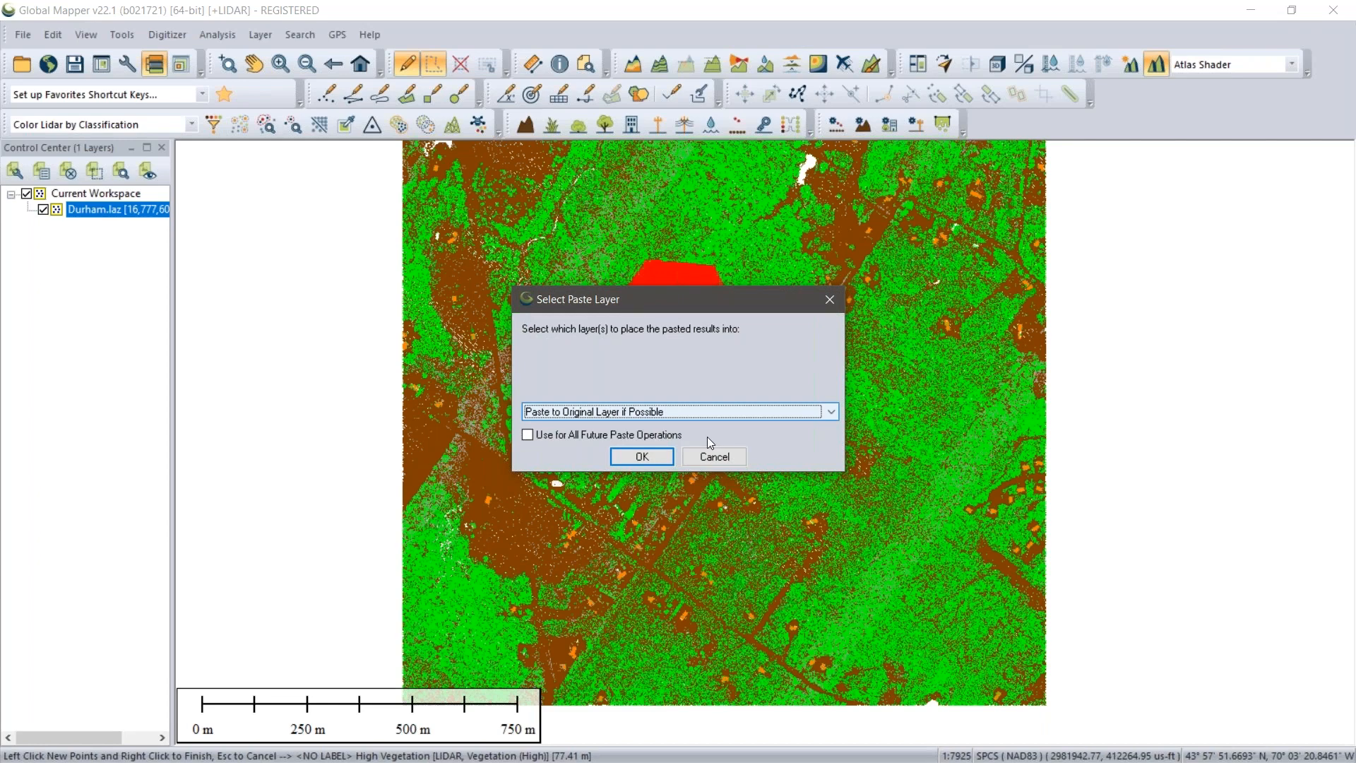
pyautogui.click(725, 462)
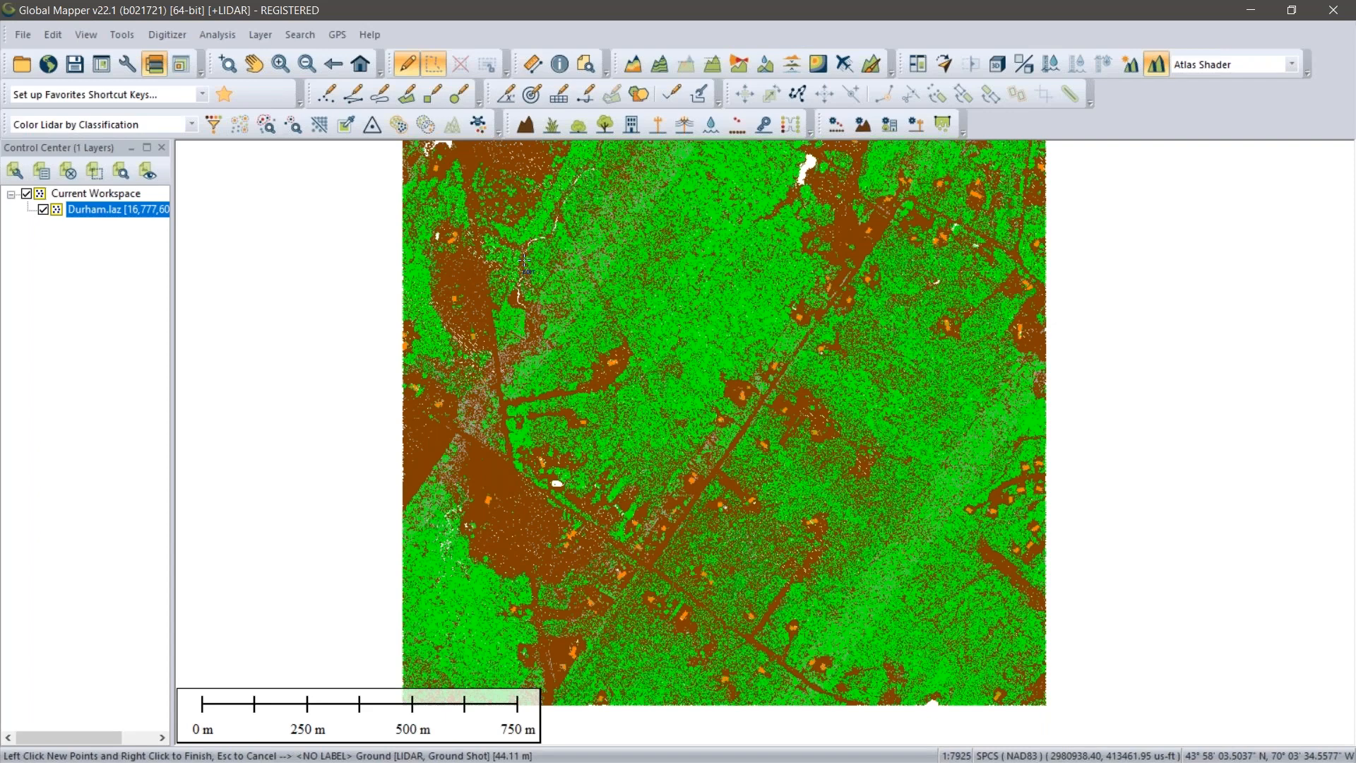
# Start exporting the Durham.laz layer to a new file in the Lidar LAZ (LASzip) format
pyautogui.click(129, 211)
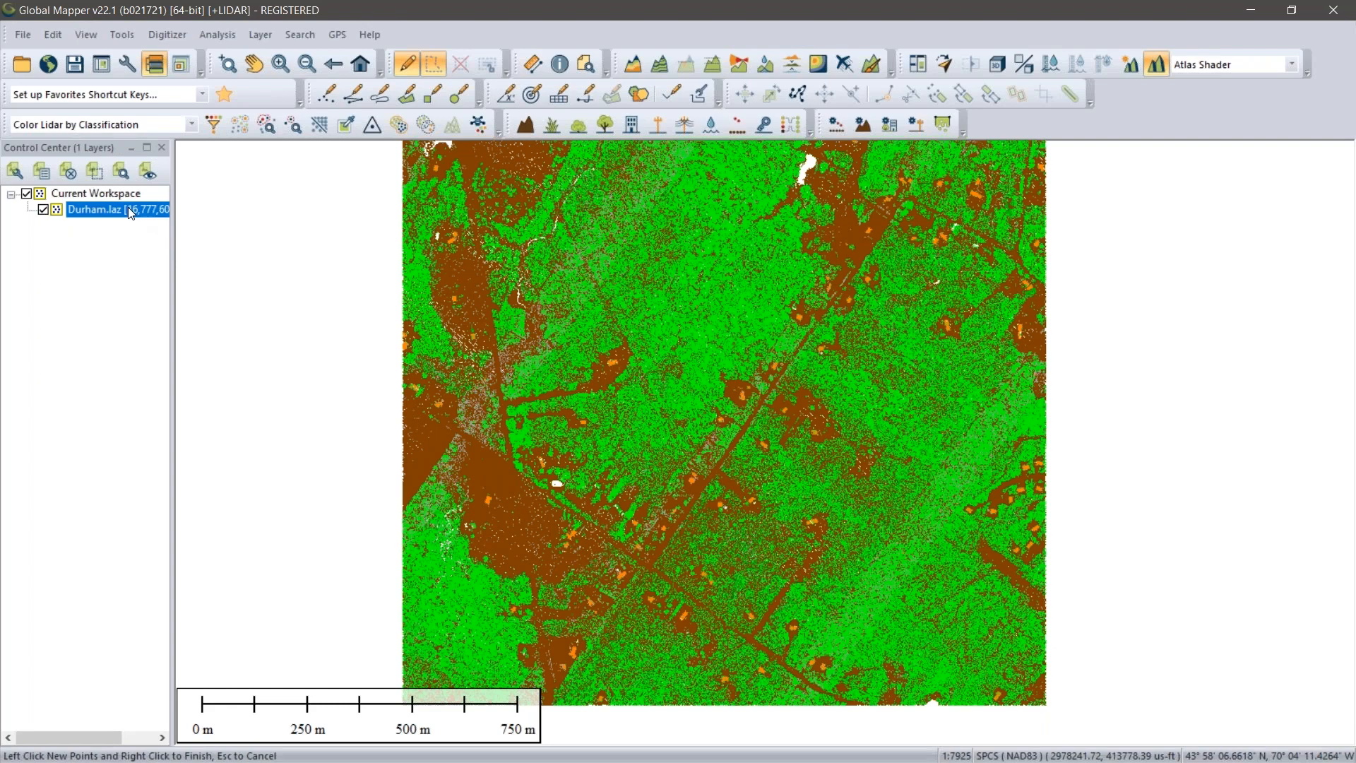
pyautogui.rightClick(130, 213)
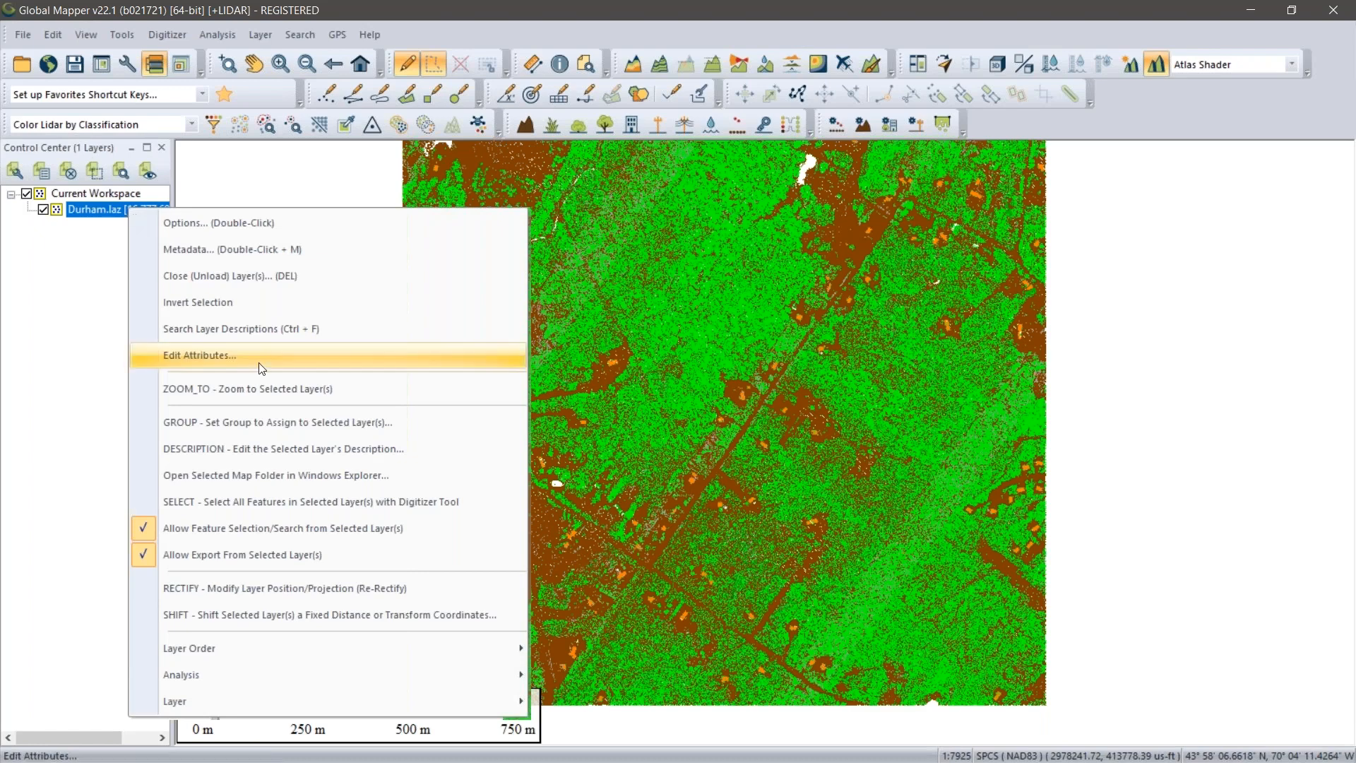
pyautogui.moveTo(321, 701)
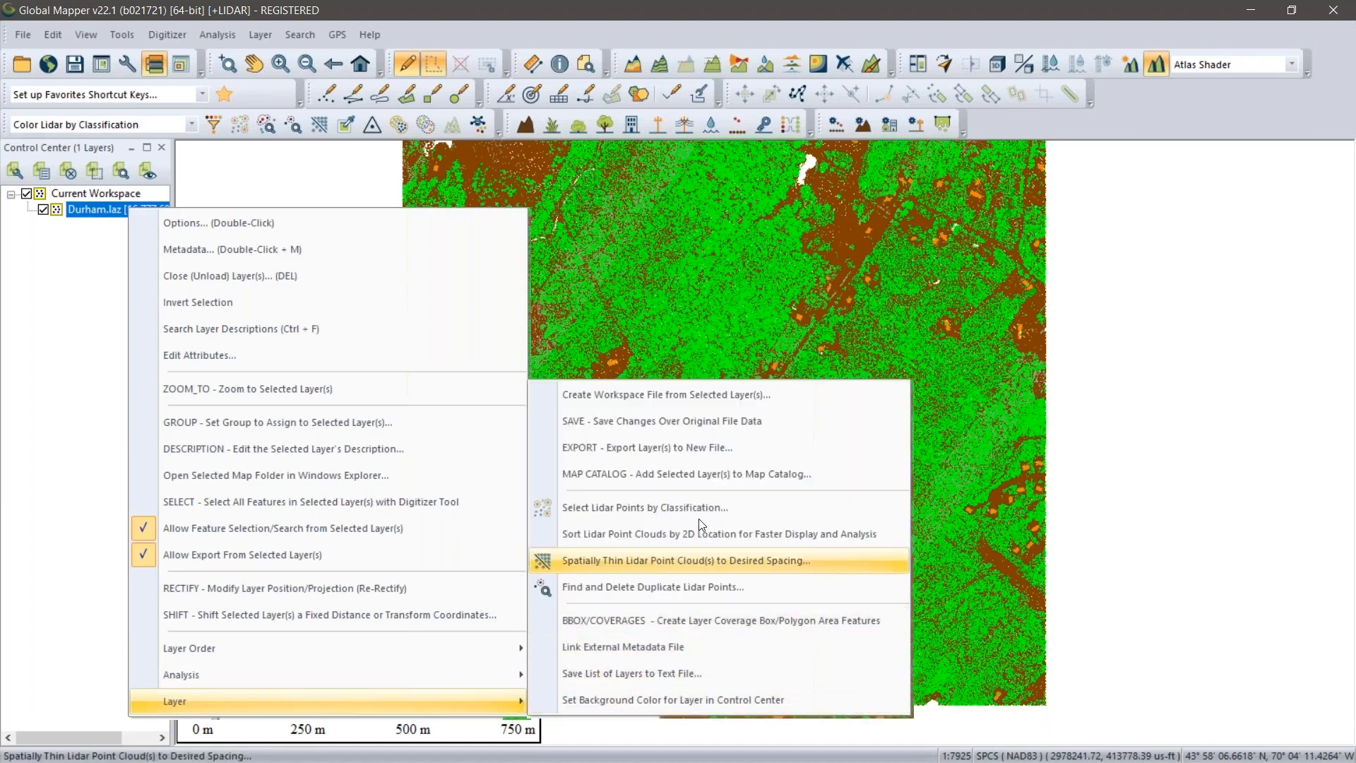
pyautogui.click(705, 446)
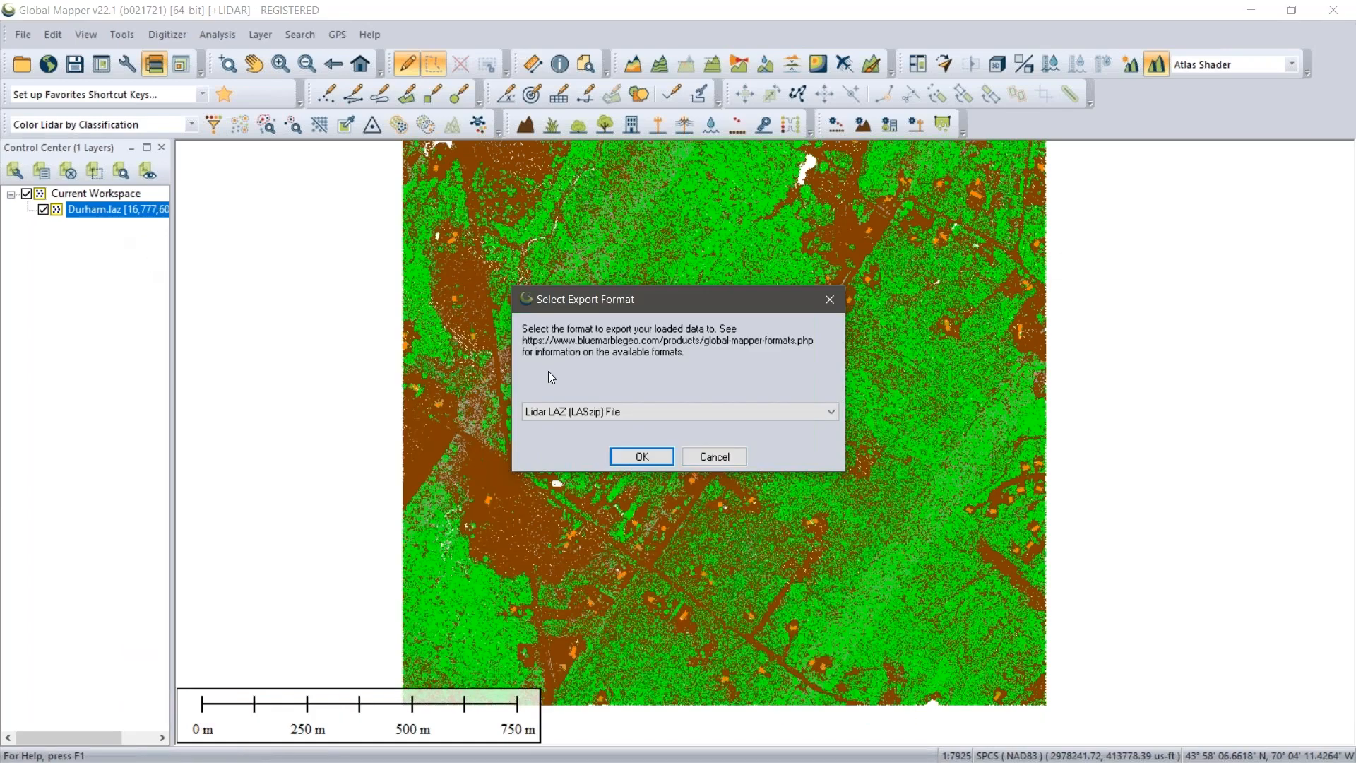
pyautogui.click(572, 413)
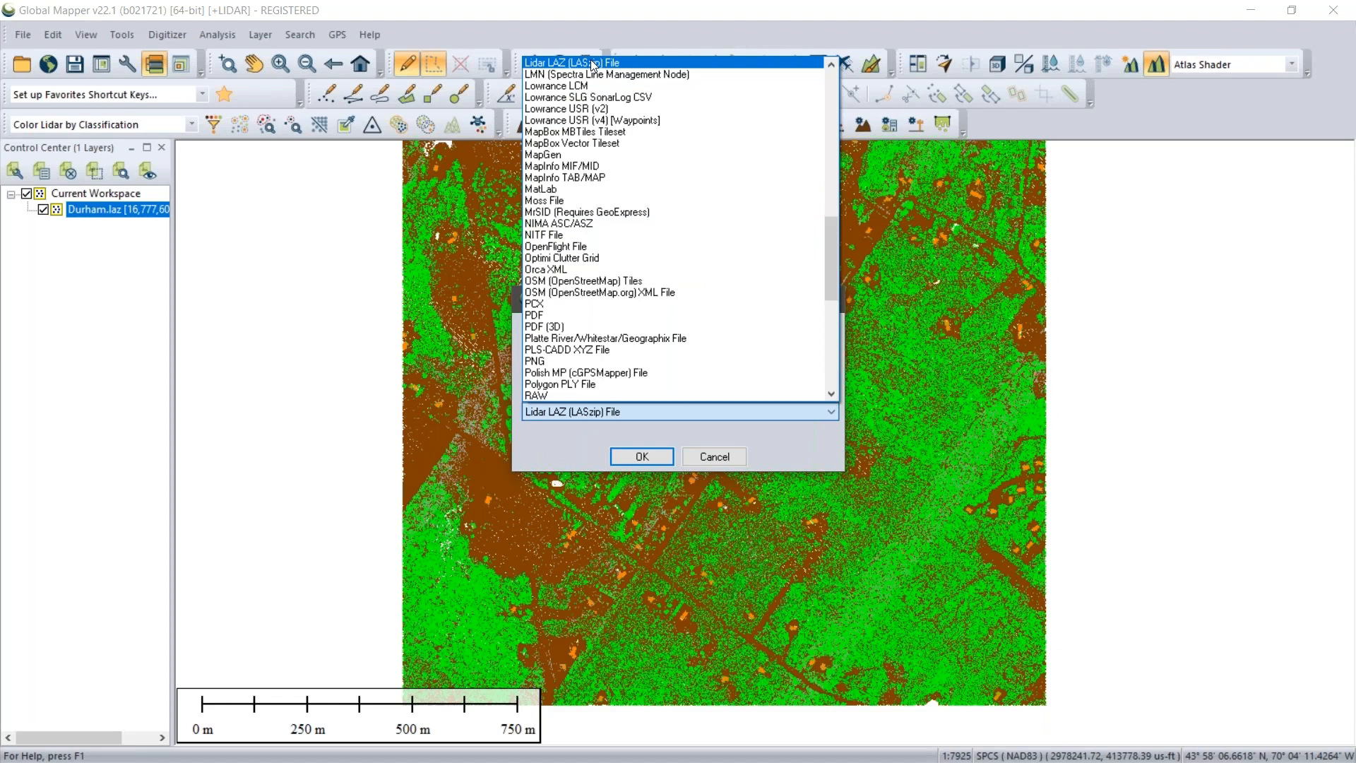
pyautogui.scroll(2, 592, 67)
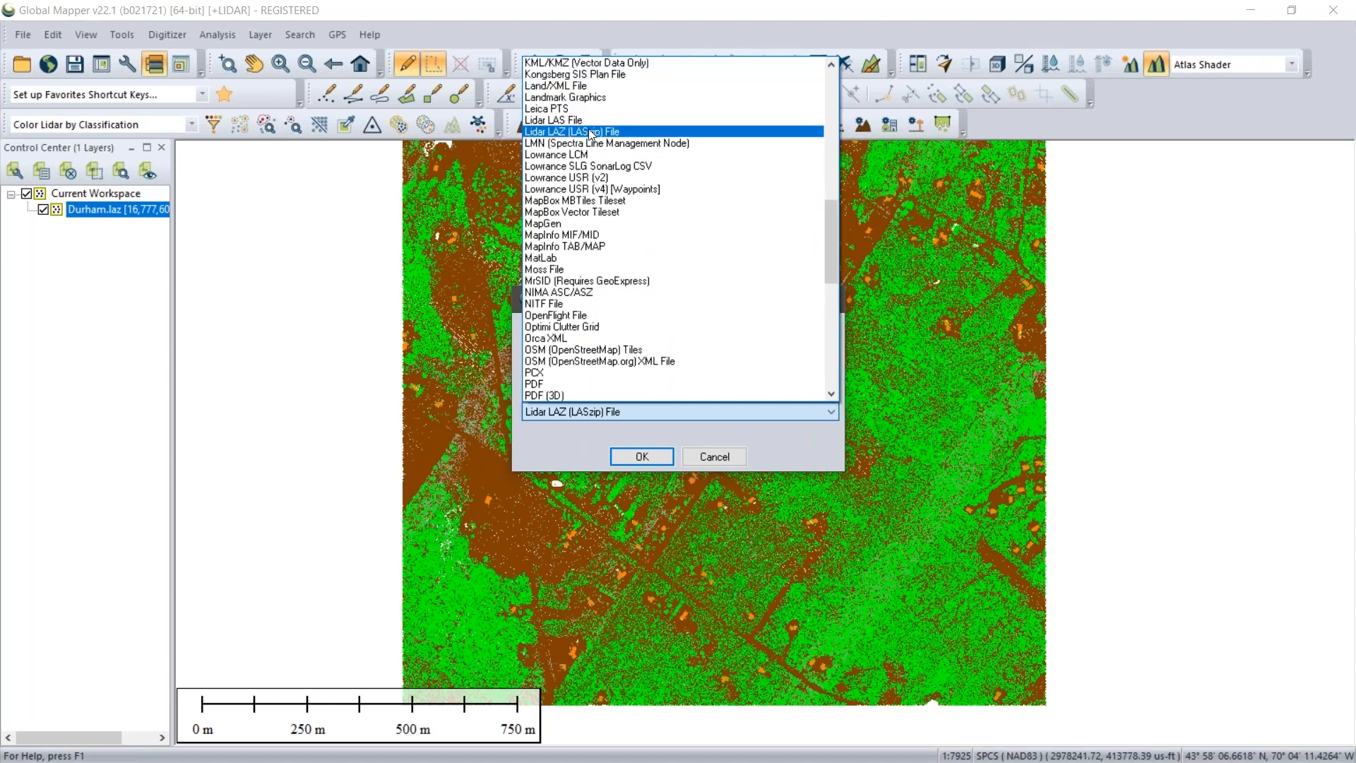
pyautogui.click(591, 134)
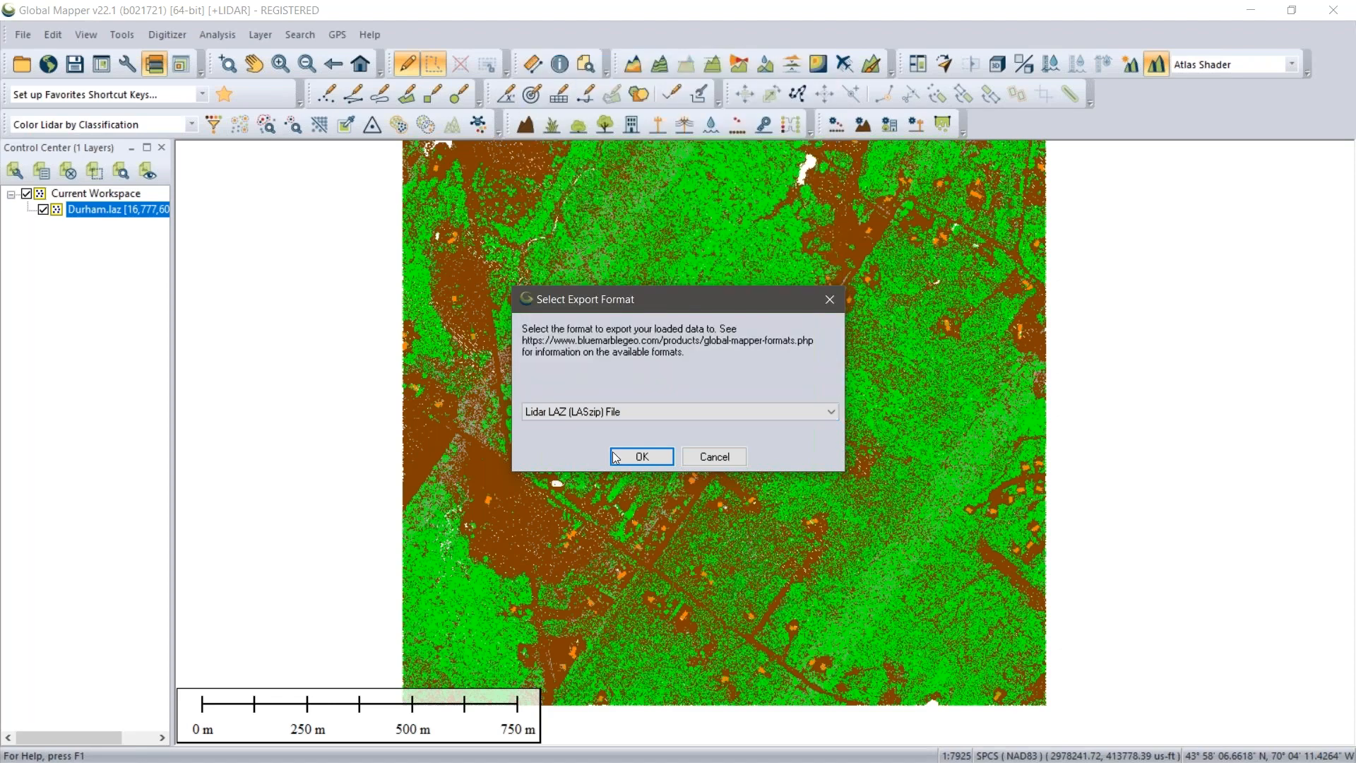
pyautogui.click(640, 457)
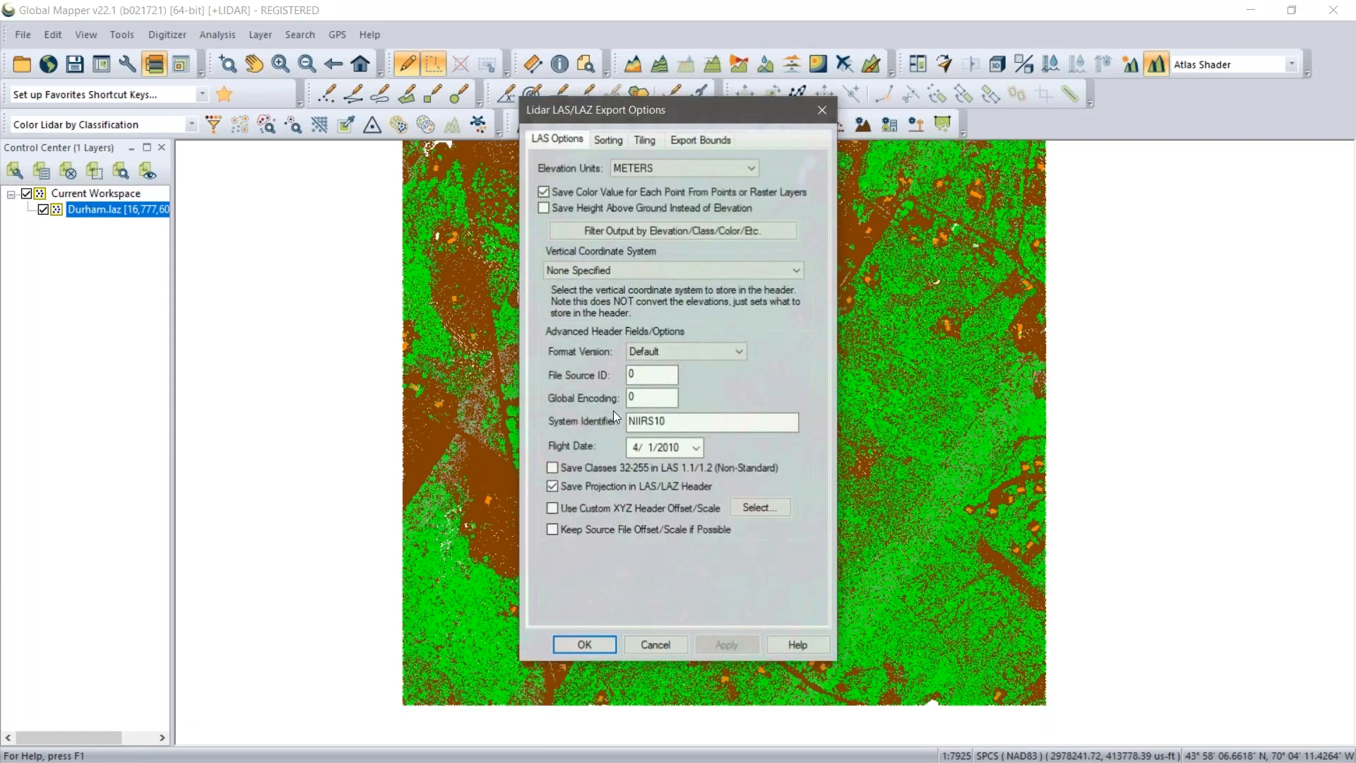